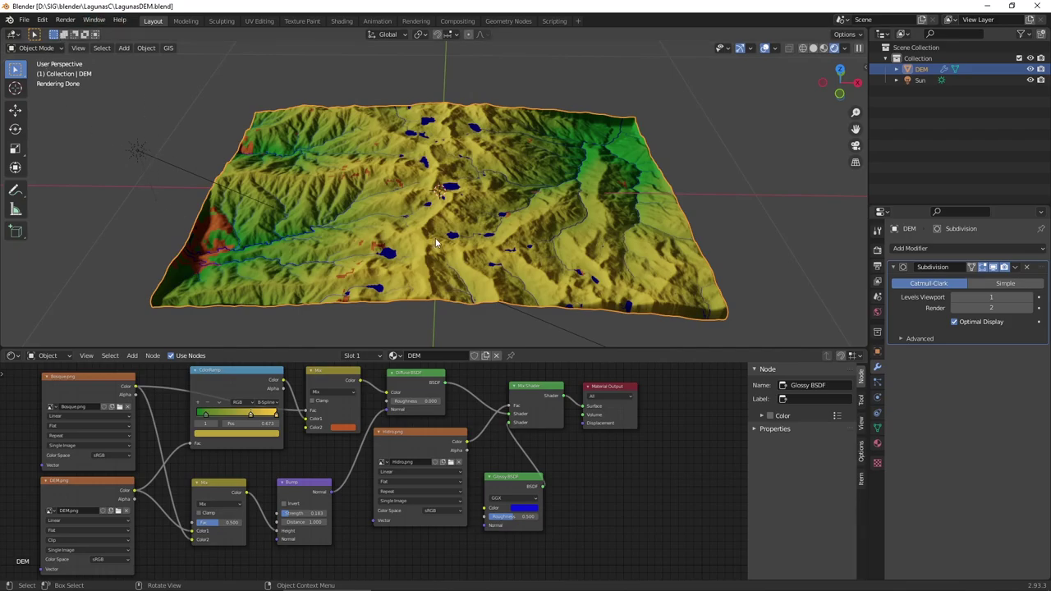
# Step: Preview the Bosque.png forest image from the LagunasC folder, then close it
pyautogui.scroll(3, 437, 242)
pyautogui.scroll(1, 437, 243)
pyautogui.scroll(1, 436, 242)
pyautogui.scroll(-4, 437, 242)
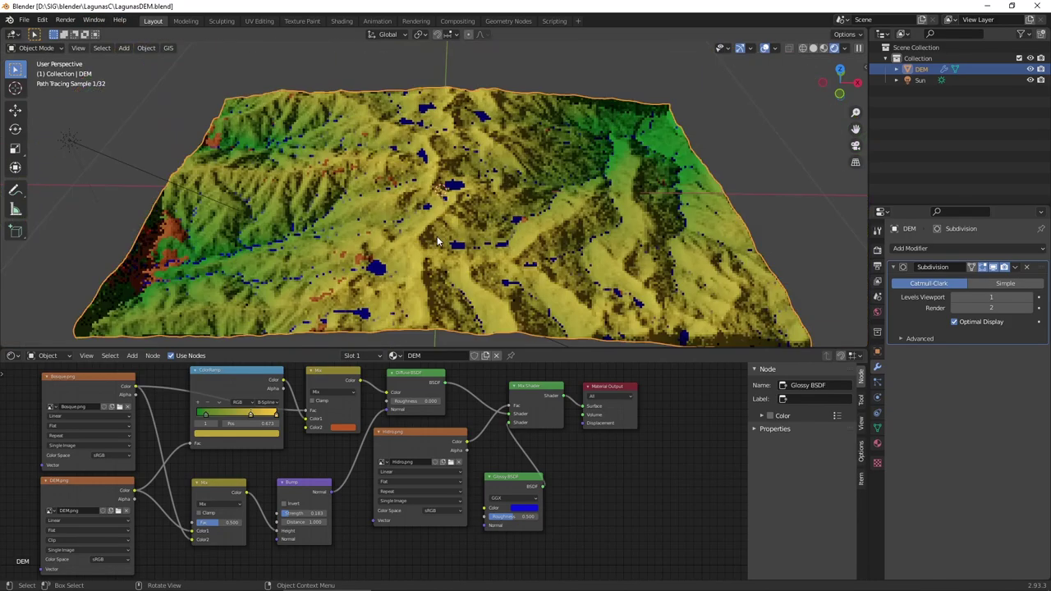
pyautogui.moveTo(437, 235); pyautogui.dragTo(523, 211, button='middle')
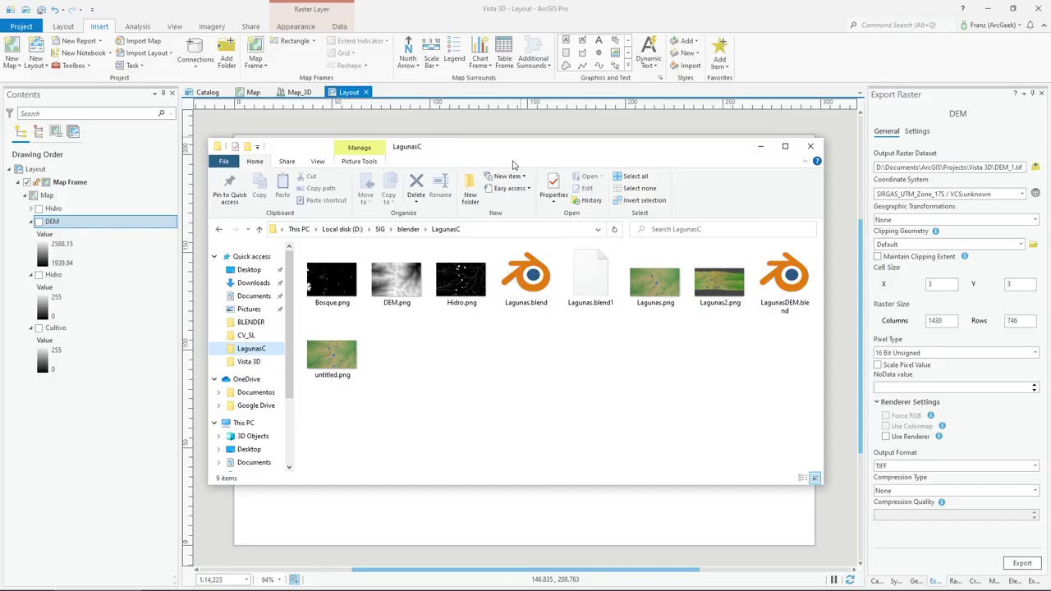
pyautogui.click(335, 284)
pyautogui.doubleClick(334, 285)
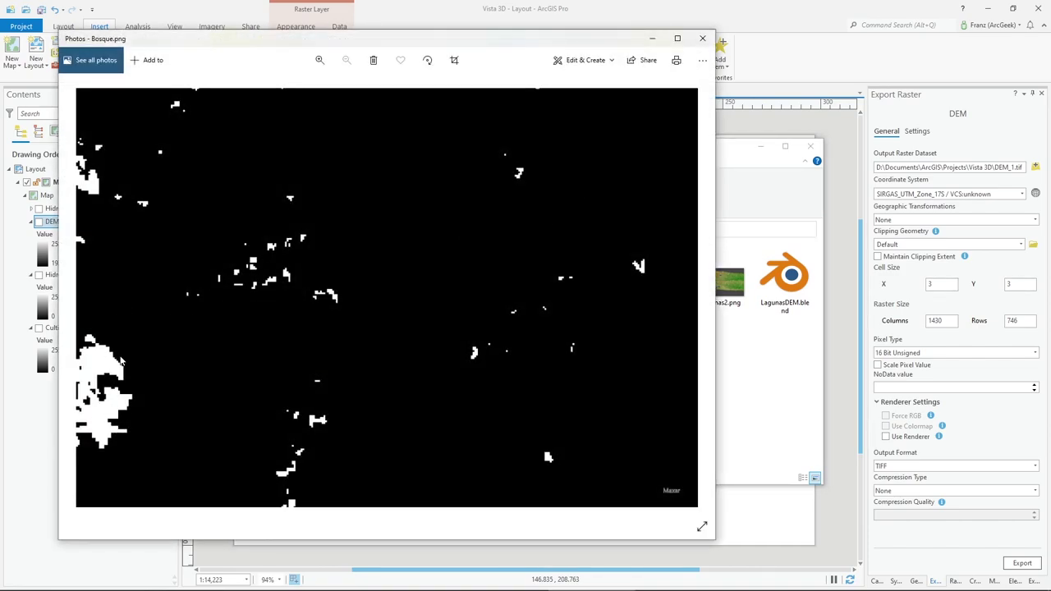
pyautogui.click(702, 38)
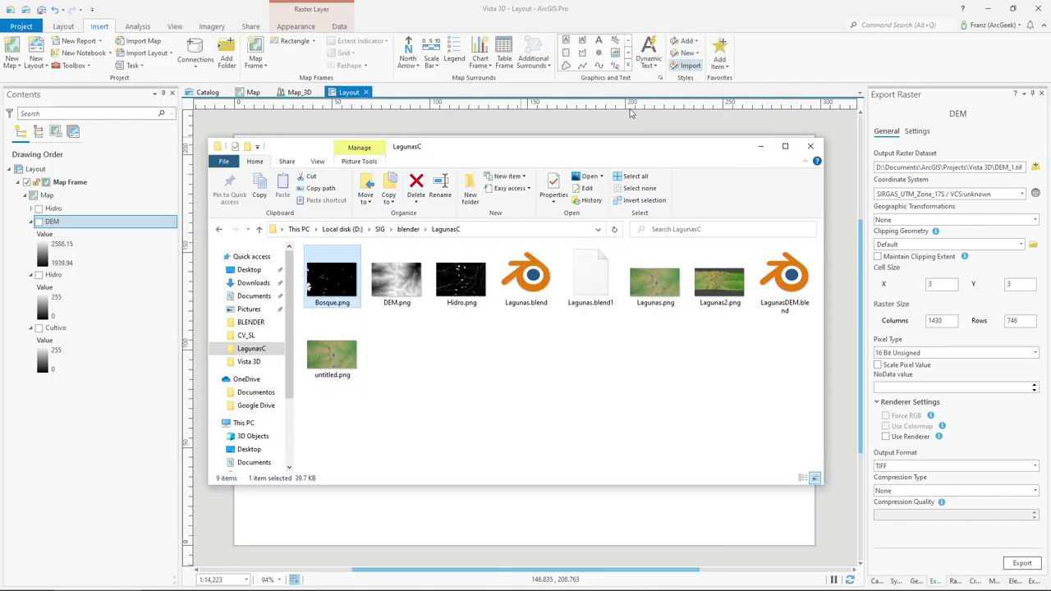
# Step: Preview Hidro.png and DEM.png, then return to the ArcGIS Pro layout
pyautogui.doubleClick(464, 280)
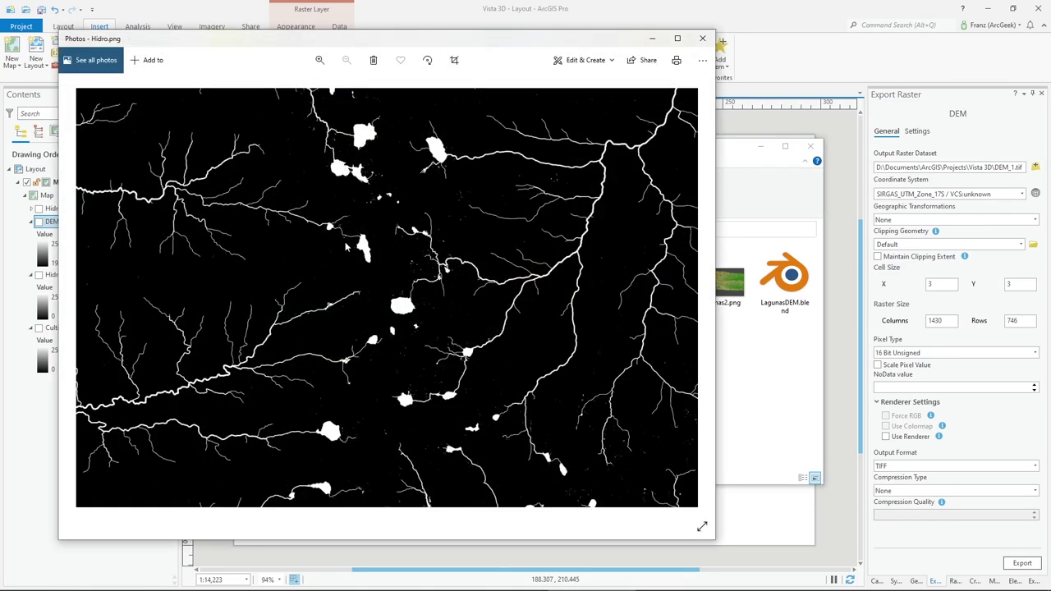
pyautogui.click(702, 38)
pyautogui.click(391, 277)
pyautogui.doubleClick(391, 277)
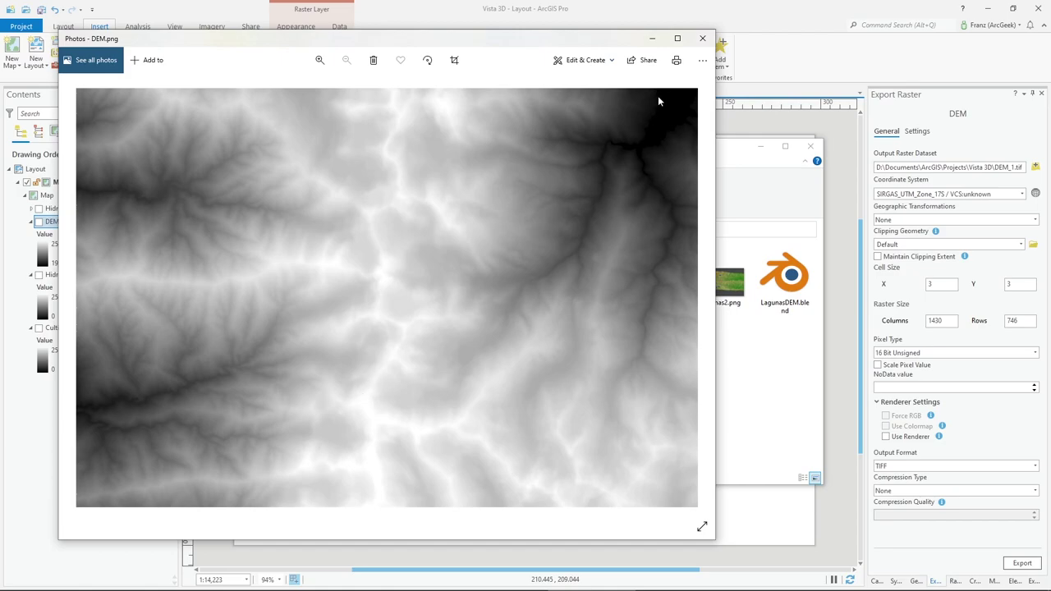
pyautogui.click(702, 38)
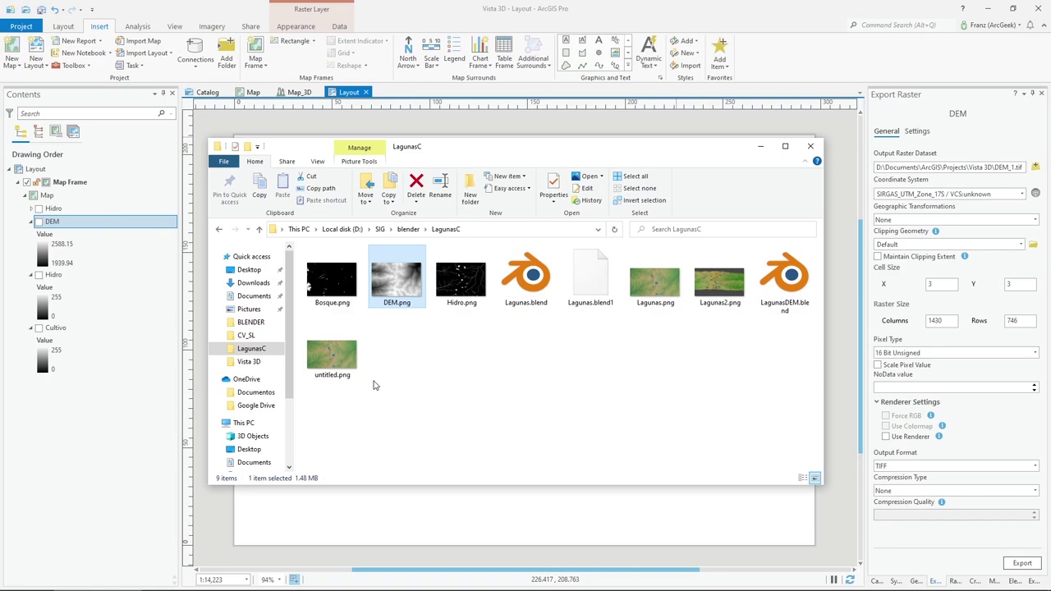
pyautogui.click(790, 35)
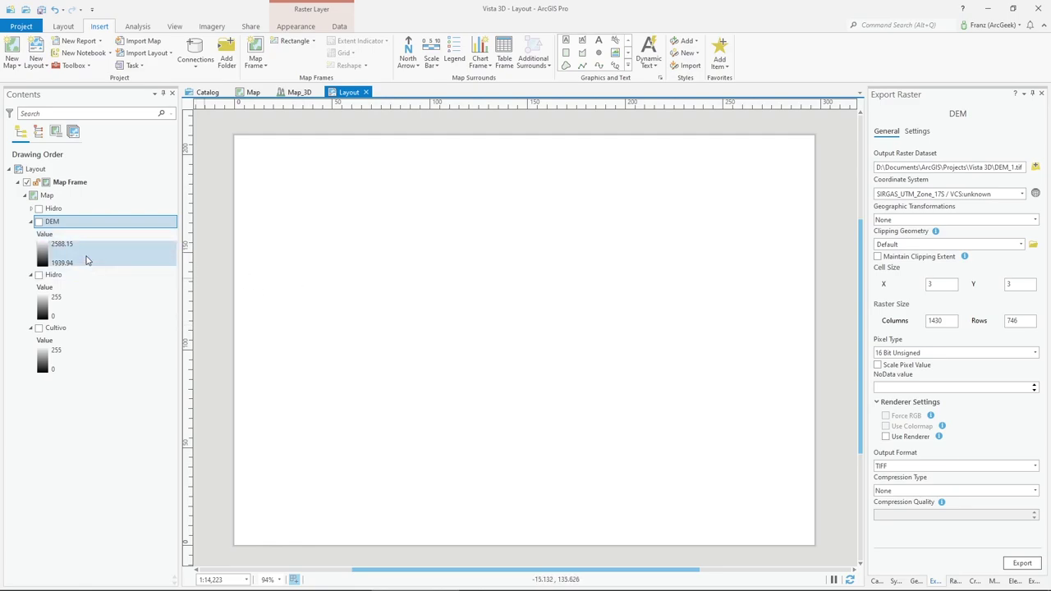
# Step: Set the DEM raster export to 16 Bit Unsigned with scaled pixel values, then hide DEM
pyautogui.click(39, 222)
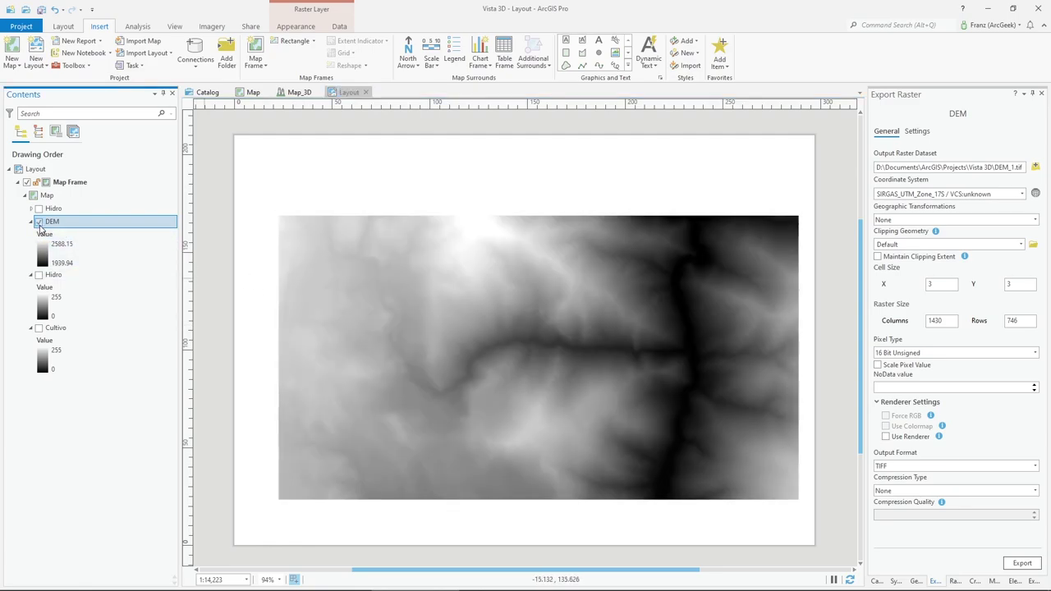
pyautogui.rightClick(80, 228)
pyautogui.moveTo(104, 470)
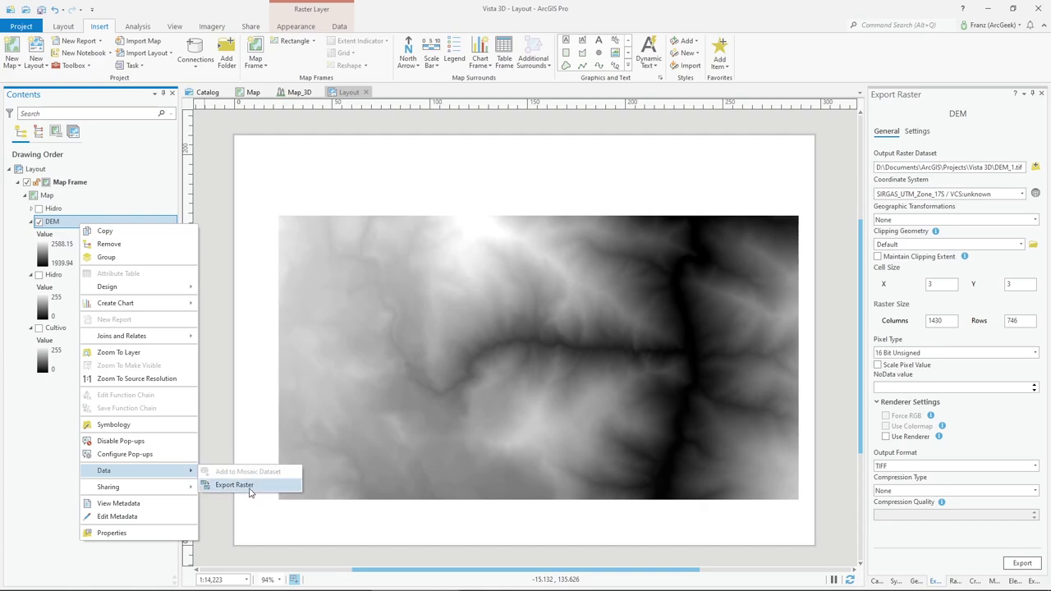
pyautogui.click(250, 487)
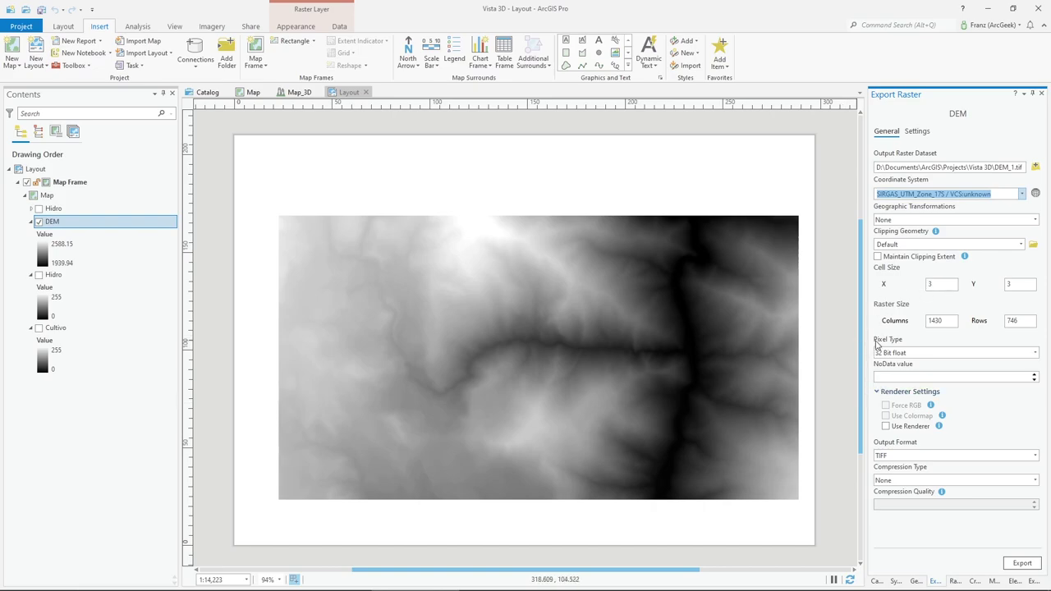
pyautogui.click(1027, 353)
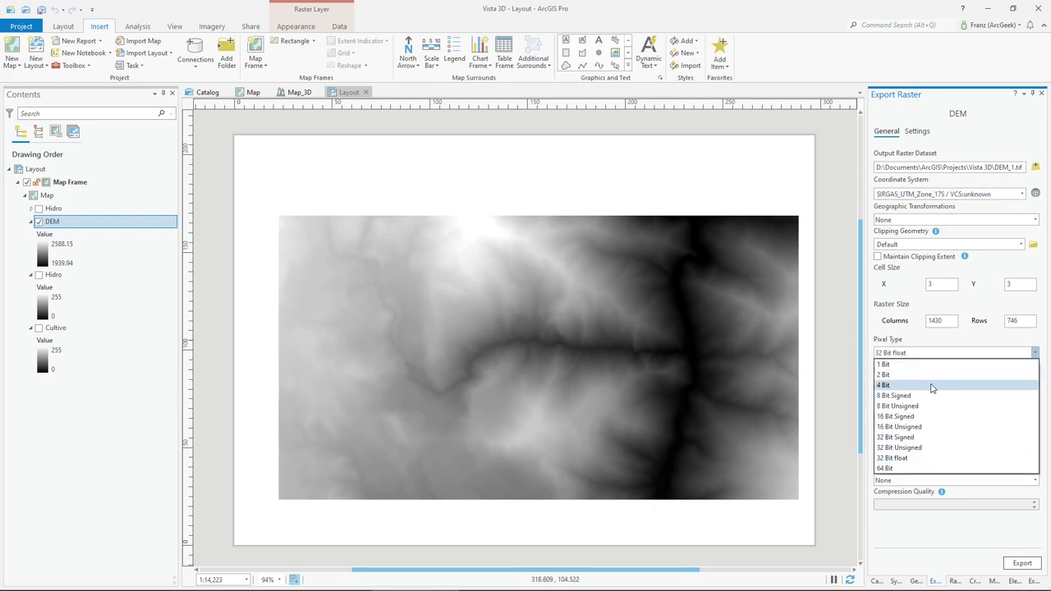
pyautogui.click(906, 428)
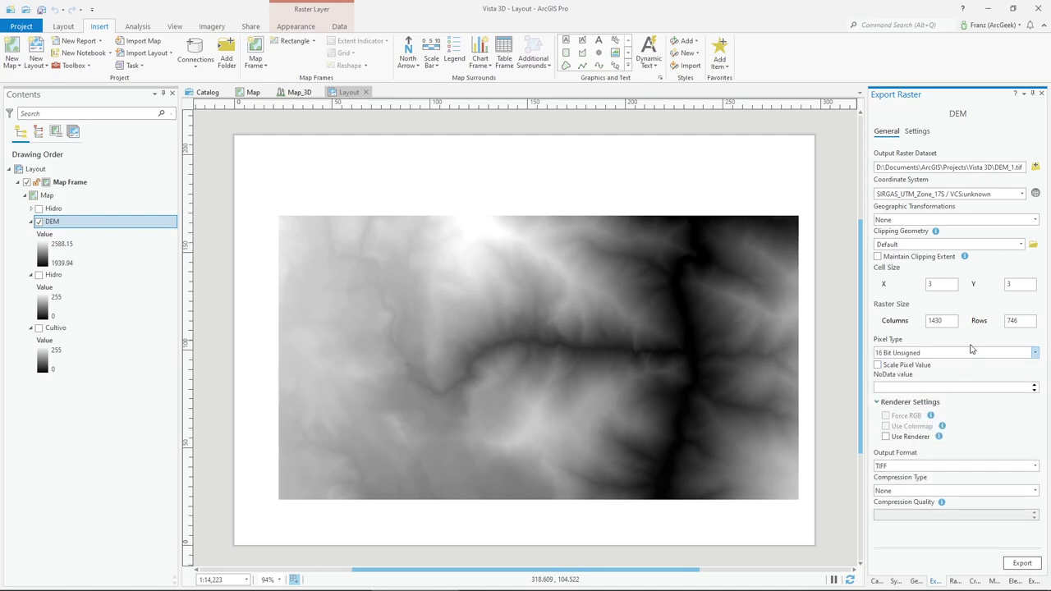
pyautogui.click(876, 366)
pyautogui.click(38, 222)
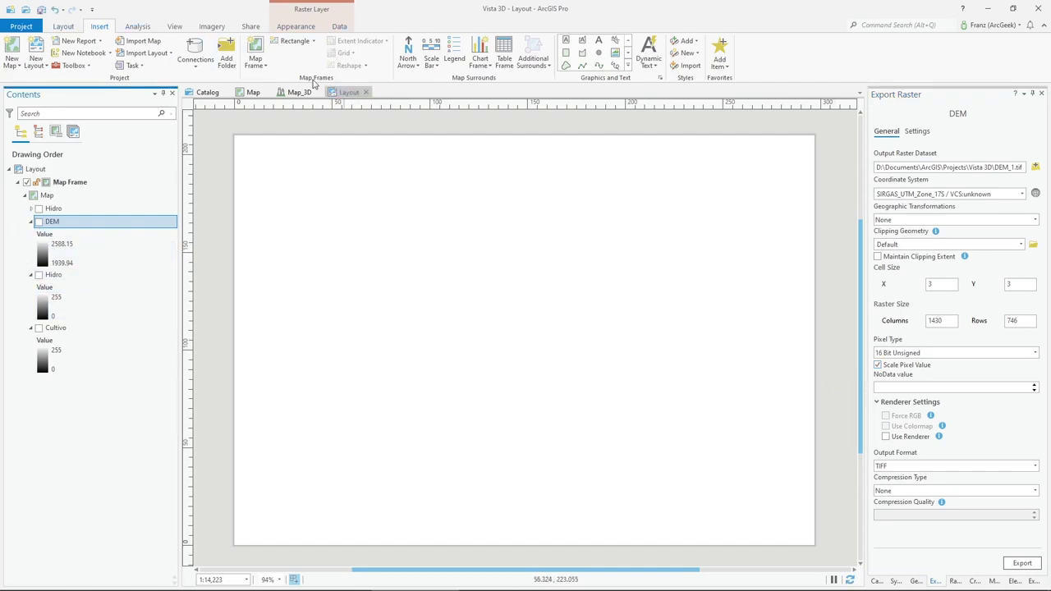
# Step: Show the DEM layer again and bring up Export Layout settings for a 300 DPI Layout.png
pyautogui.click(38, 222)
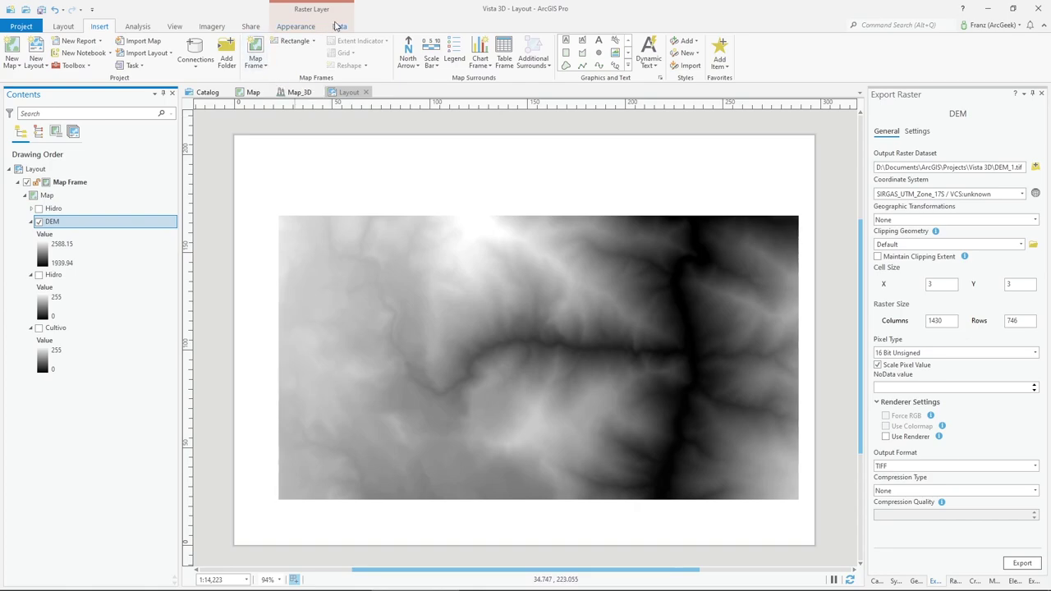
pyautogui.click(248, 27)
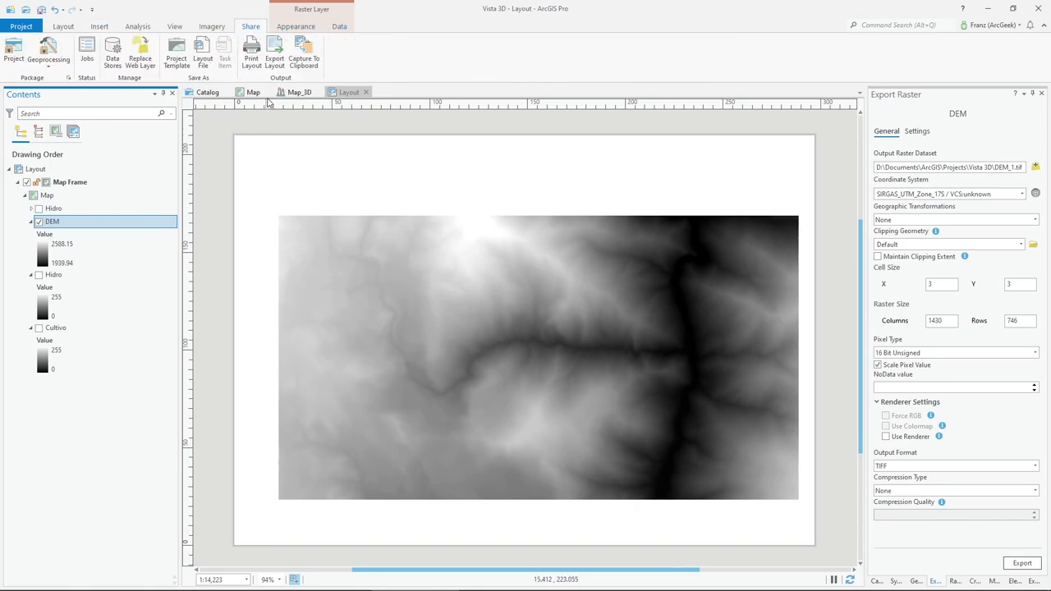
pyautogui.click(275, 56)
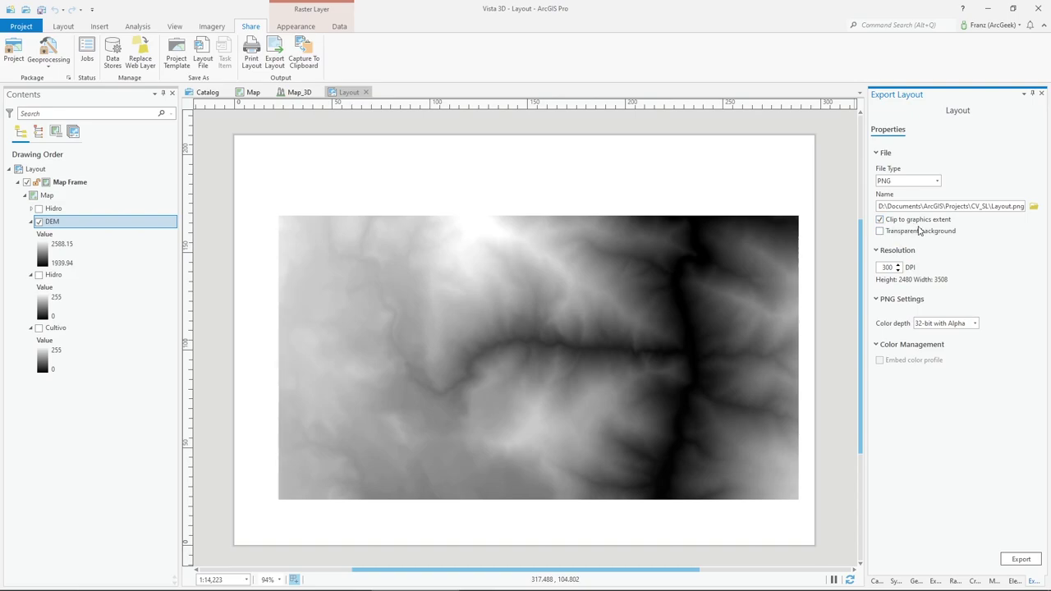
# Step: Display only the Hidro raster, then only Cultivo, and bring up the LagunasC folder
pyautogui.click(38, 222)
pyautogui.click(39, 274)
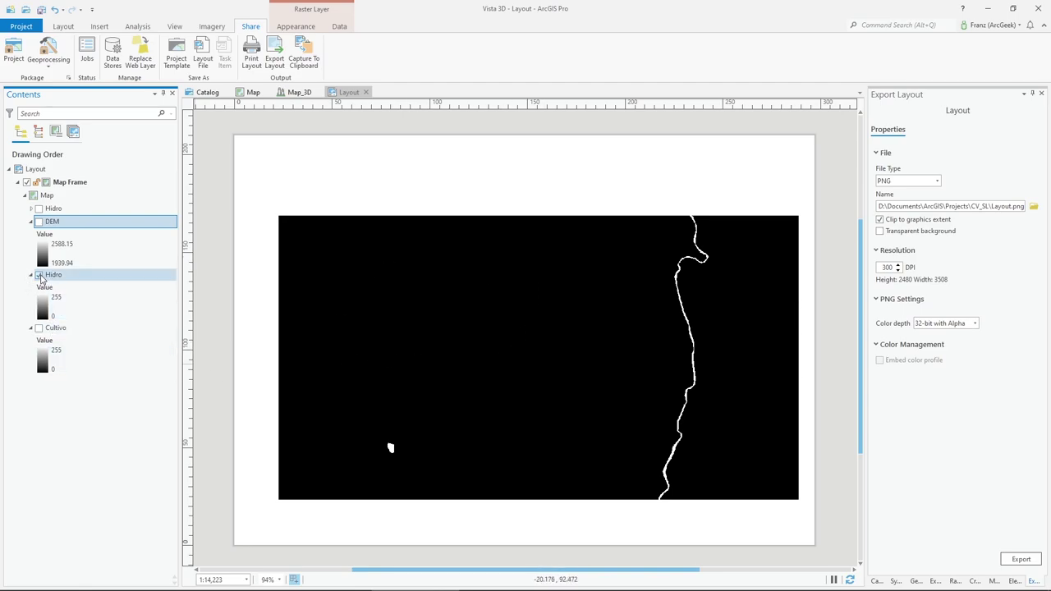
pyautogui.click(47, 276)
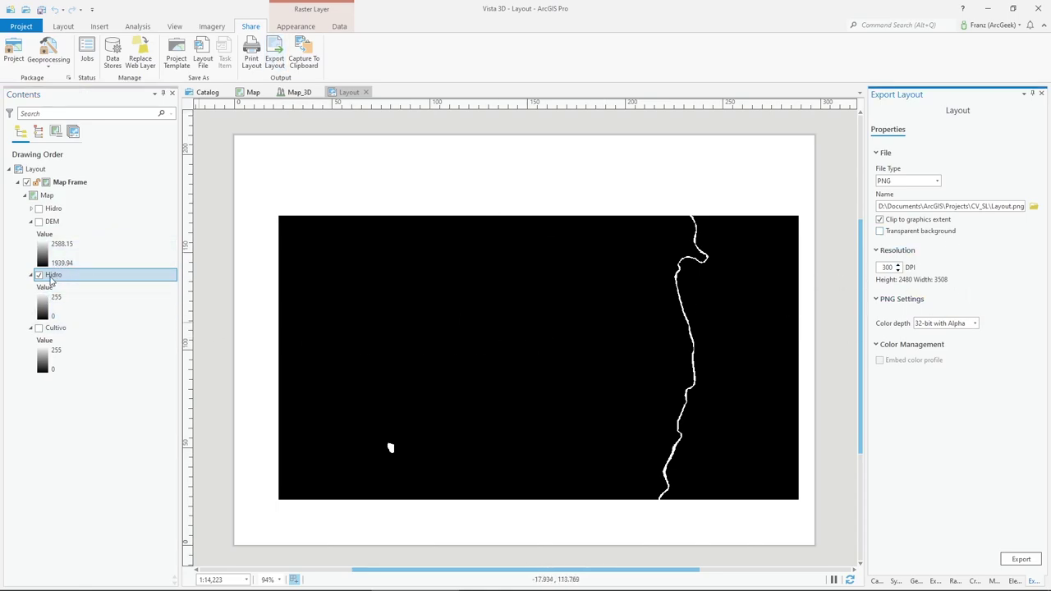
pyautogui.click(38, 275)
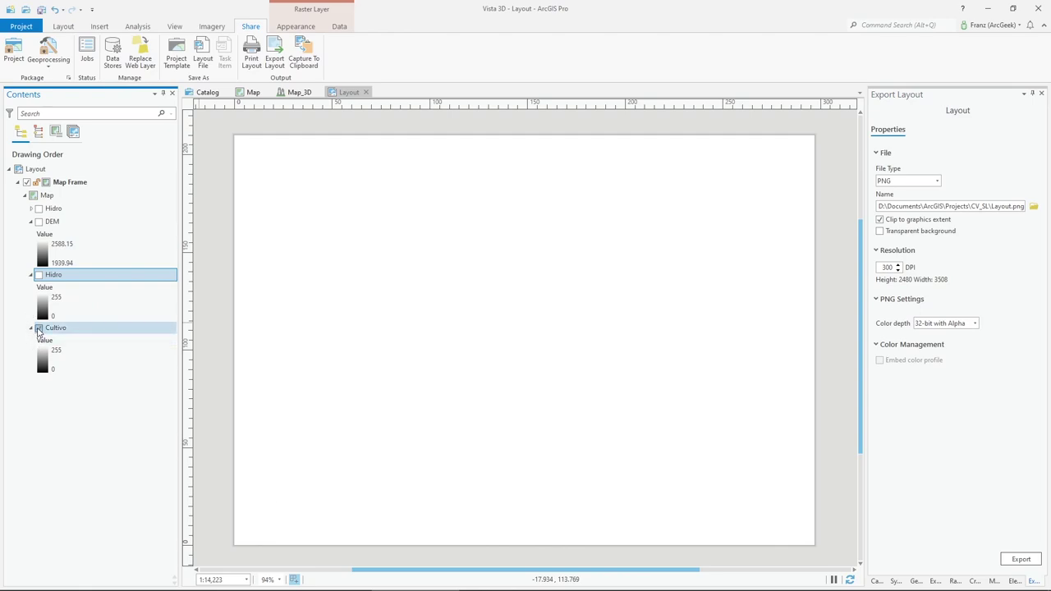
pyautogui.click(37, 328)
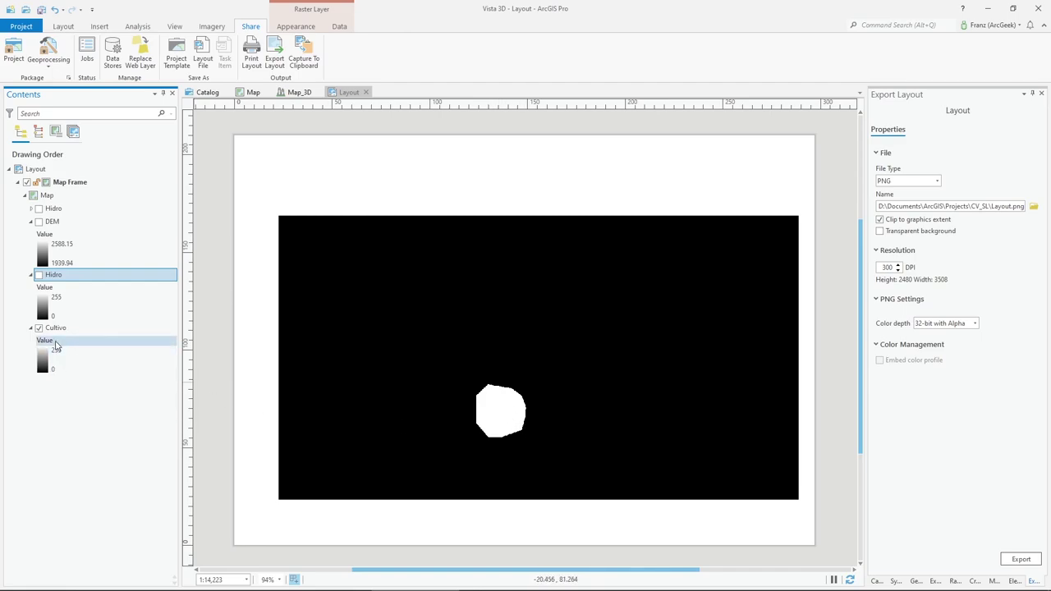
pyautogui.hotkey('alt', 'Tab')
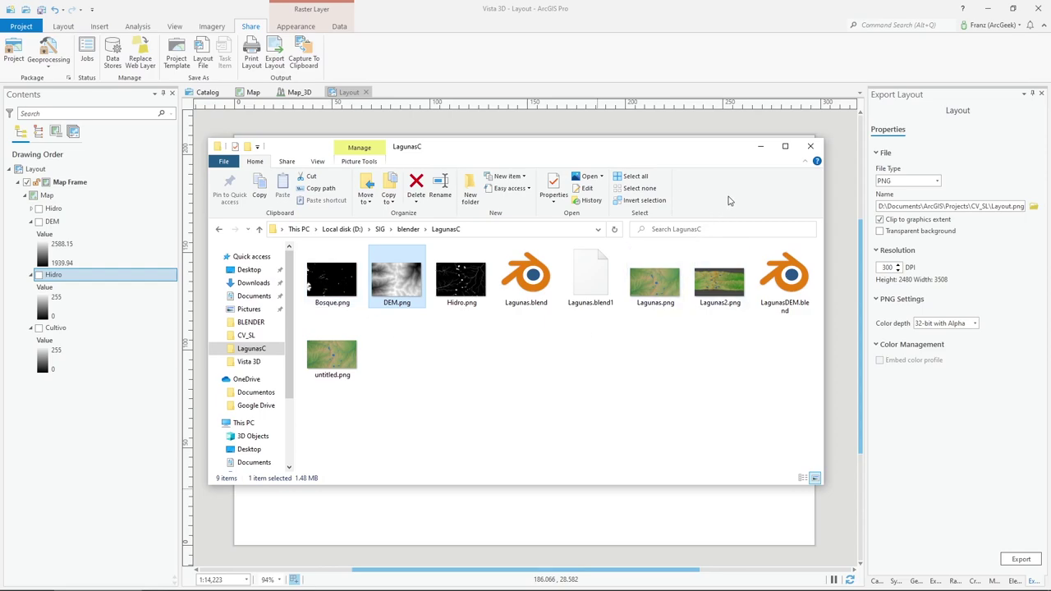
# Step: Close Explorer and delete Blender's default cube, camera and light, leaving an empty scene
pyautogui.click(810, 146)
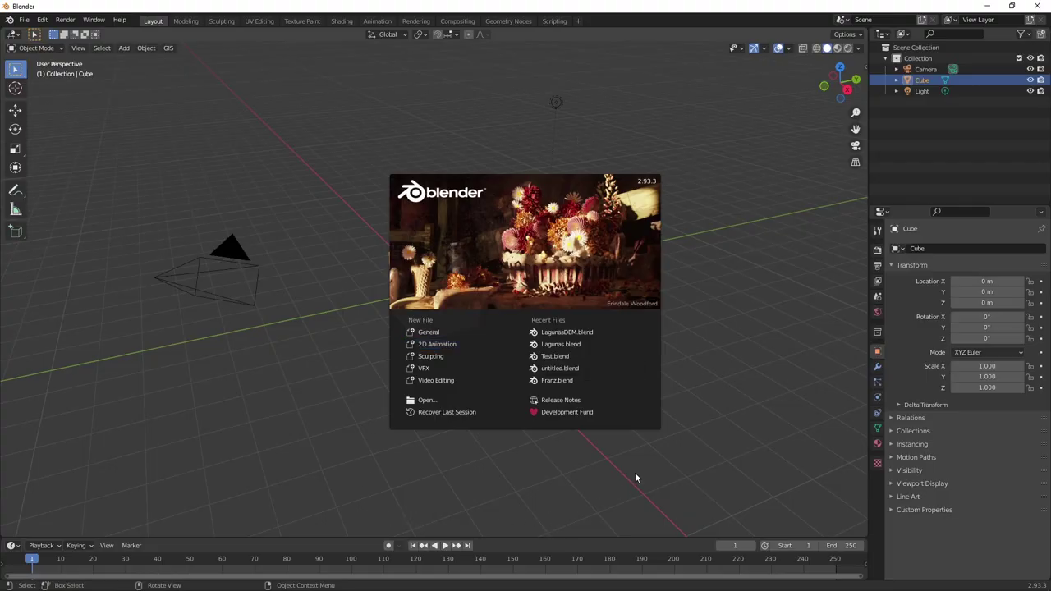
pyautogui.click(713, 138)
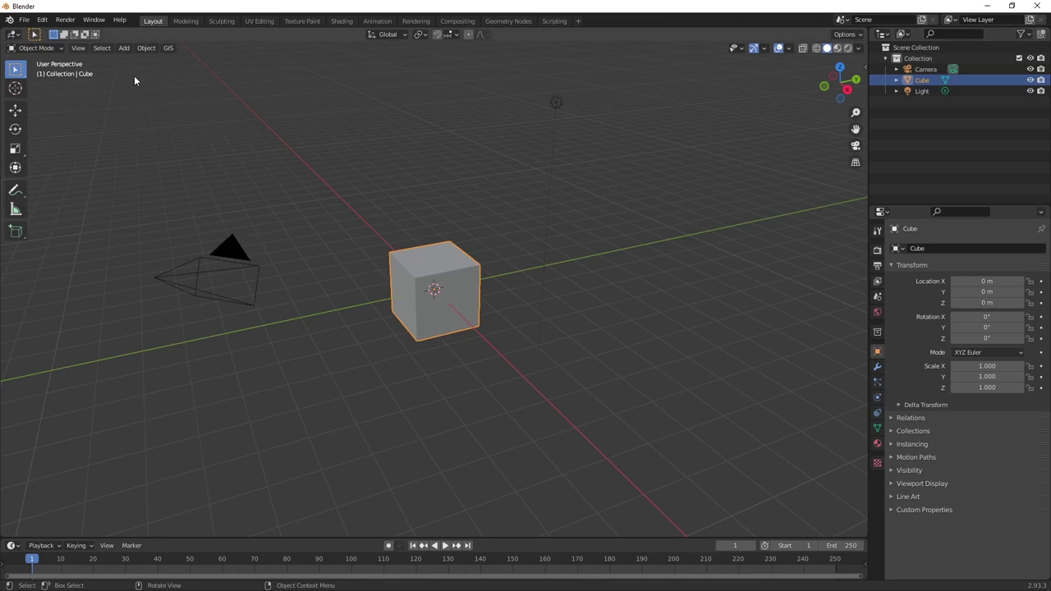
pyautogui.moveTo(127, 74); pyautogui.dragTo(626, 460)
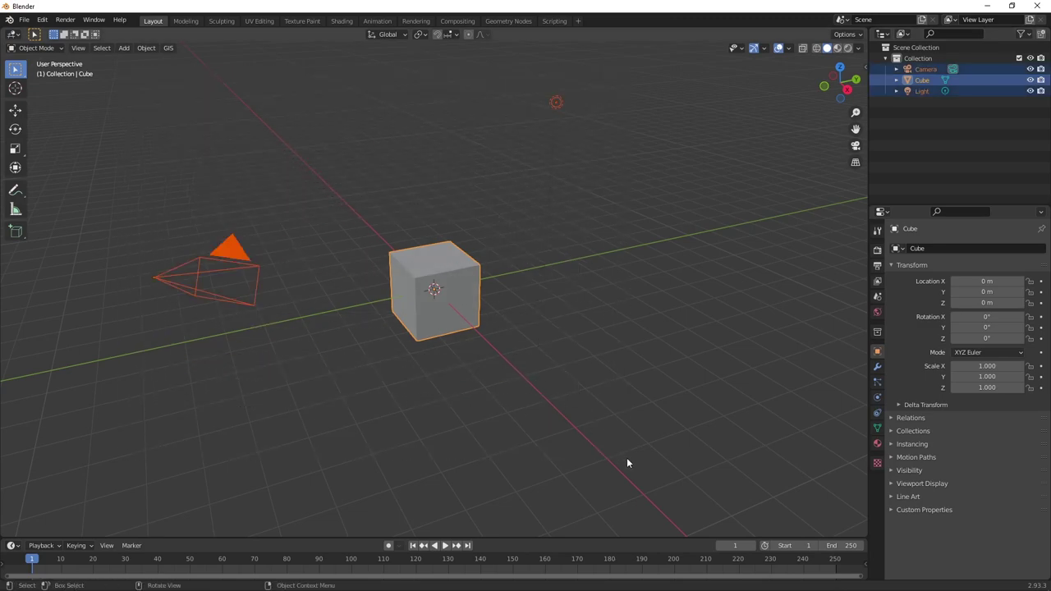
pyautogui.press('Delete')
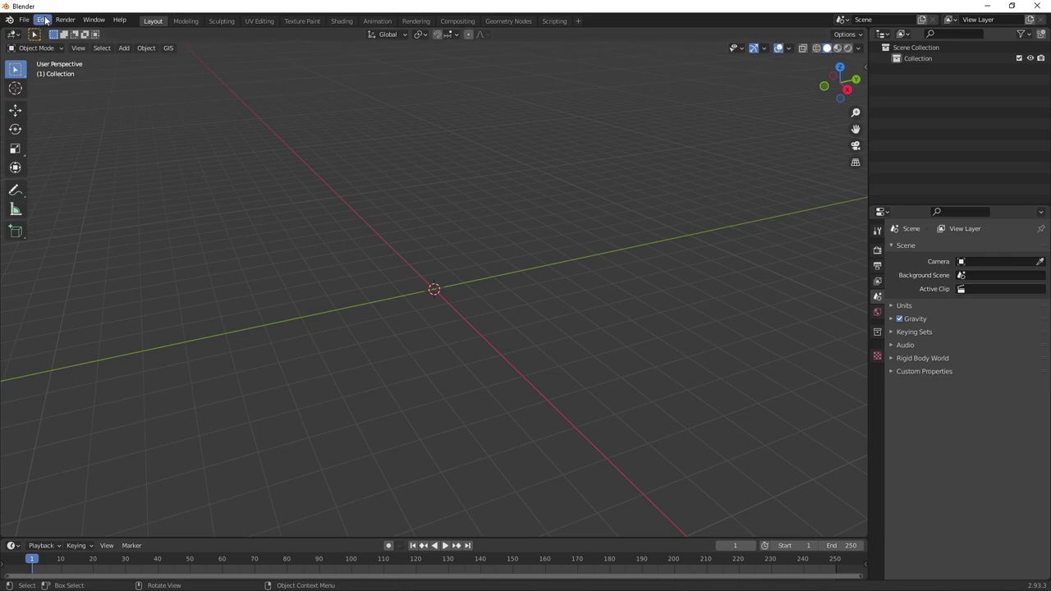
# Step: Enable the Import Images as Planes add-on, found by searching 'image' in Preferences
pyautogui.click(46, 20)
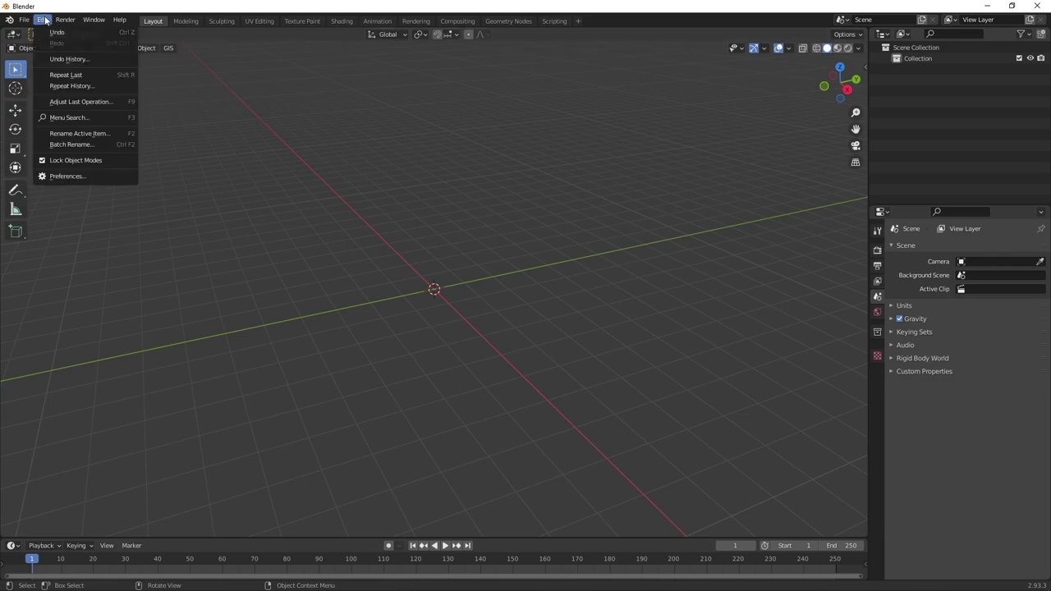
pyautogui.click(69, 176)
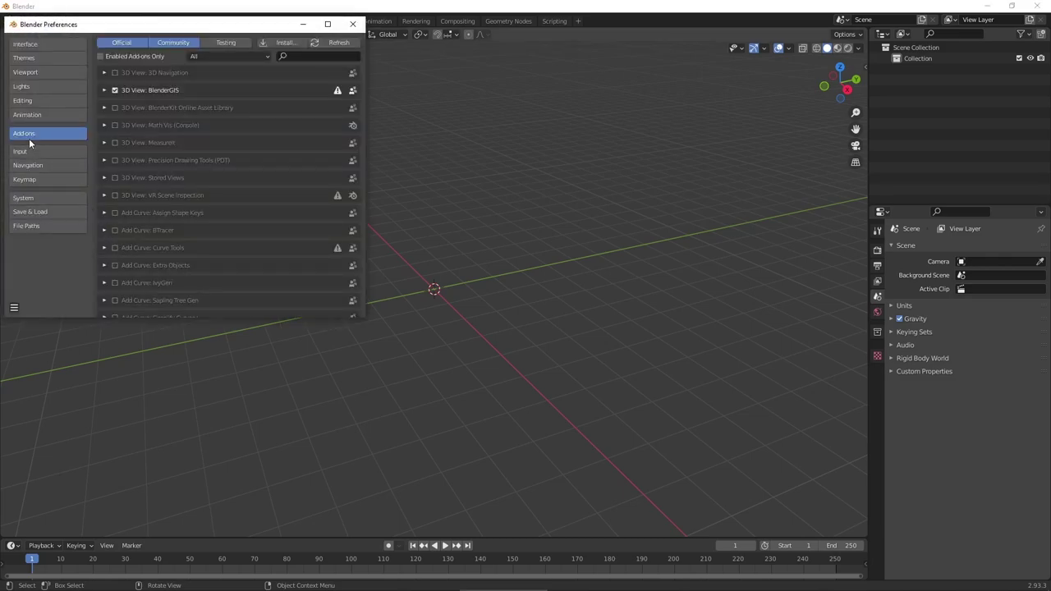
pyautogui.click(285, 57)
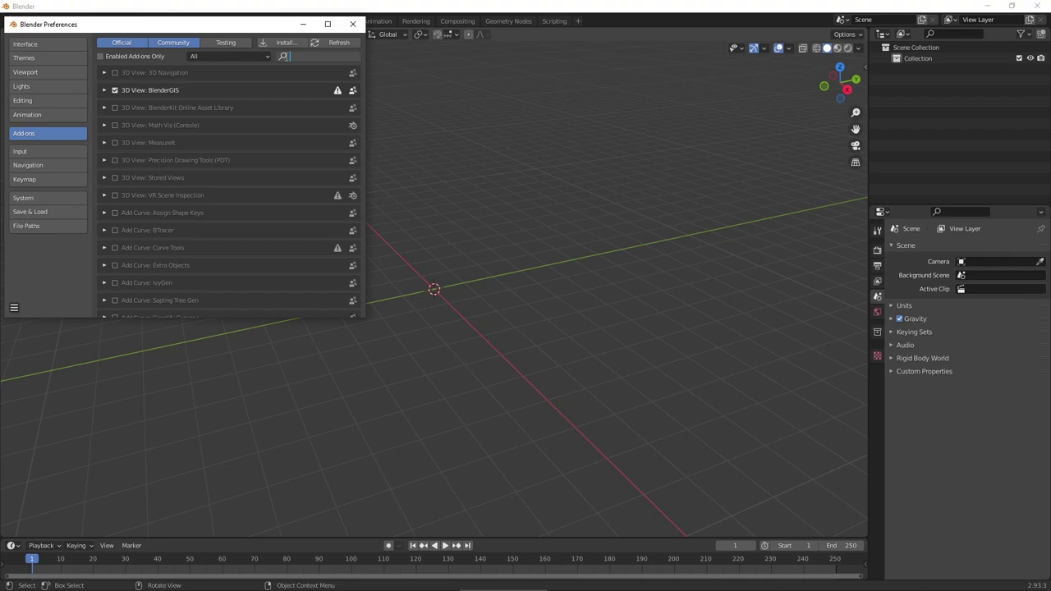
pyautogui.write('image')
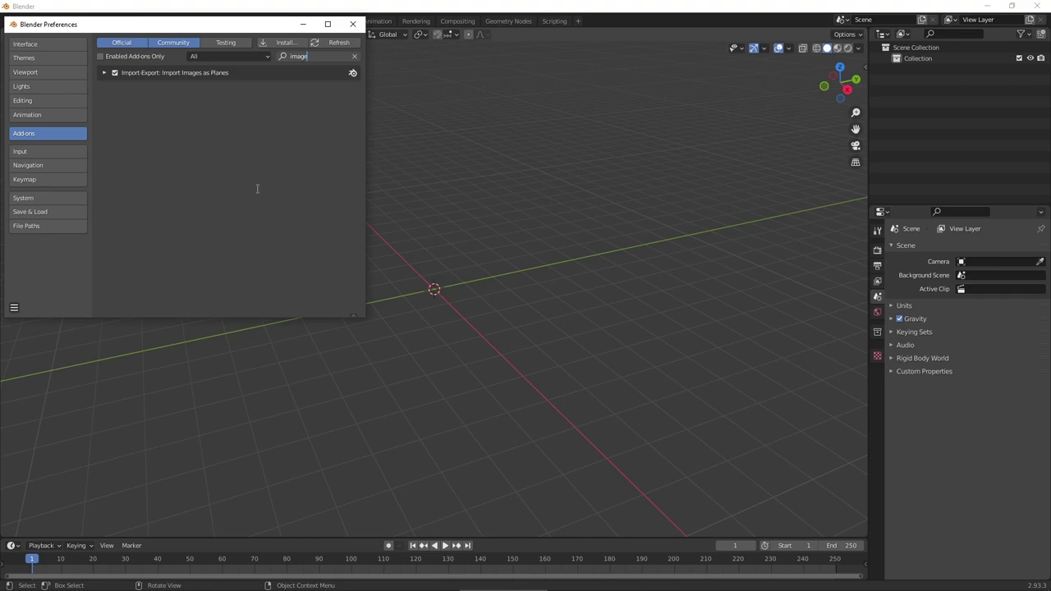
pyautogui.click(352, 23)
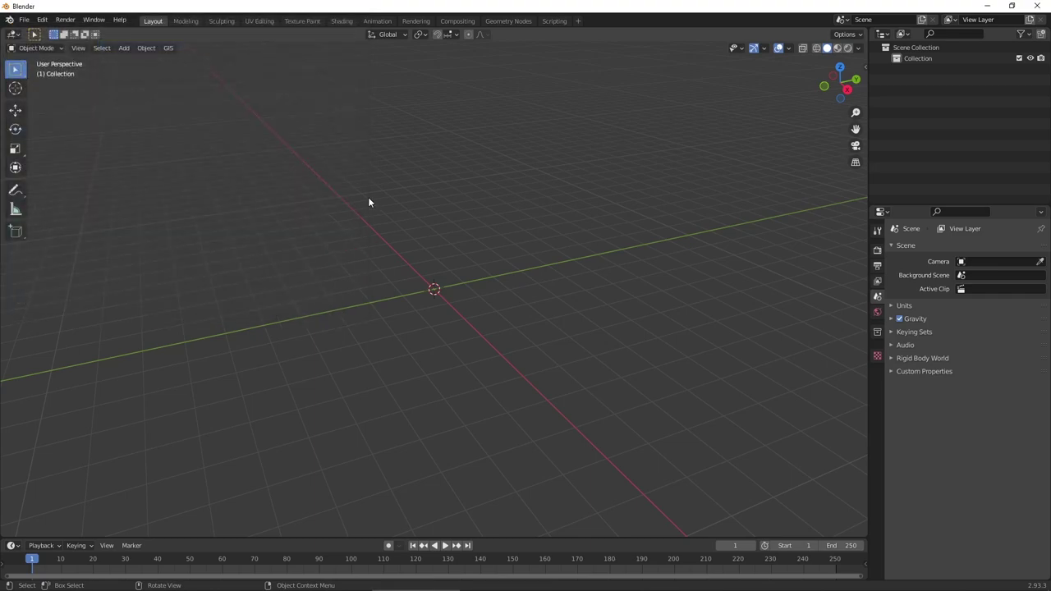
# Step: Import DEM.png as an image plane and scale it up by 4 around the origin
pyautogui.click(25, 19)
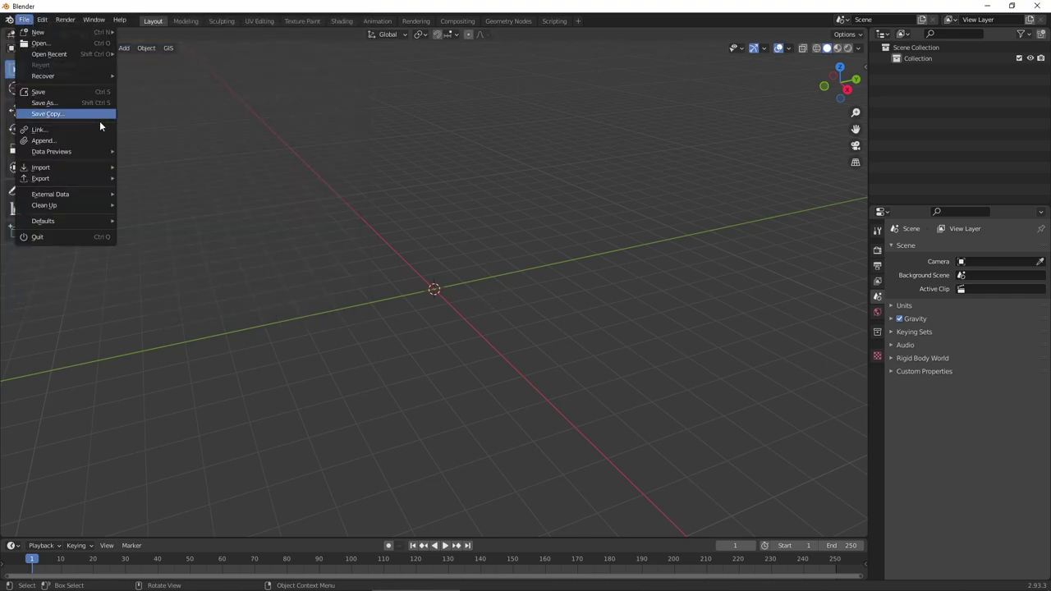
pyautogui.moveTo(42, 168)
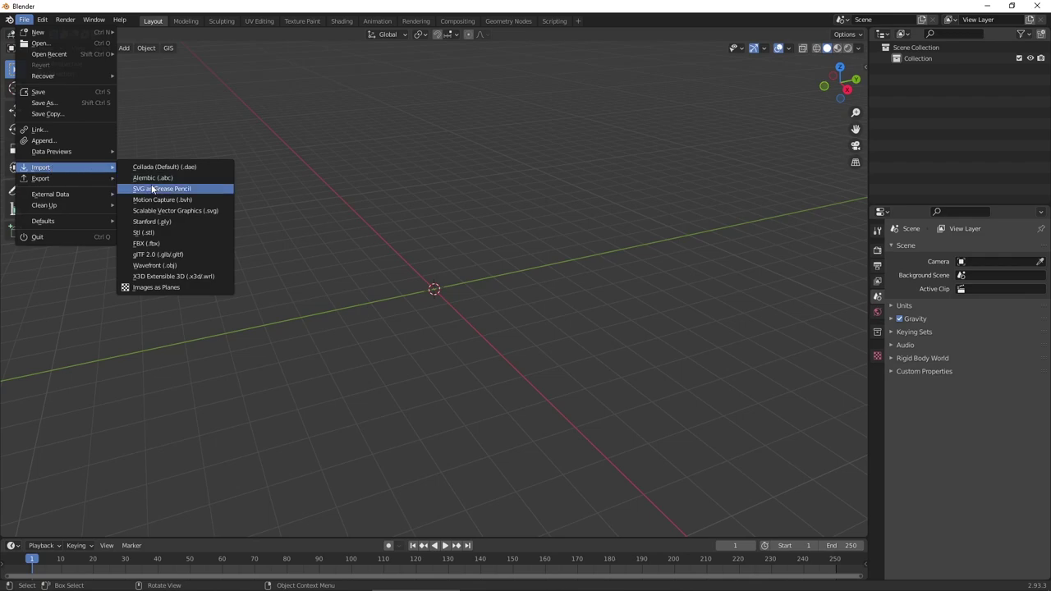
pyautogui.click(147, 288)
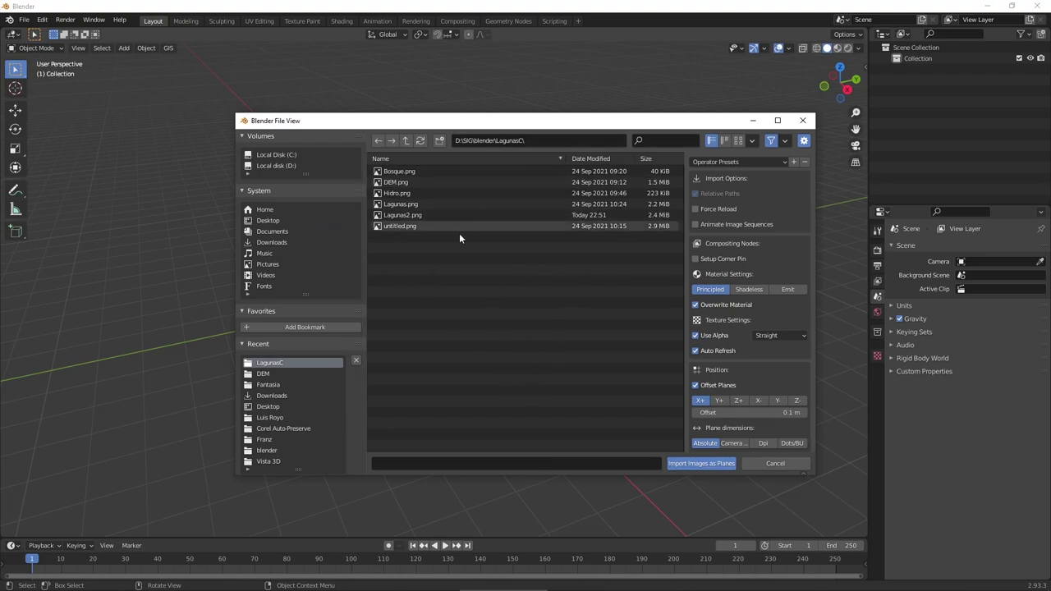
pyautogui.click(393, 182)
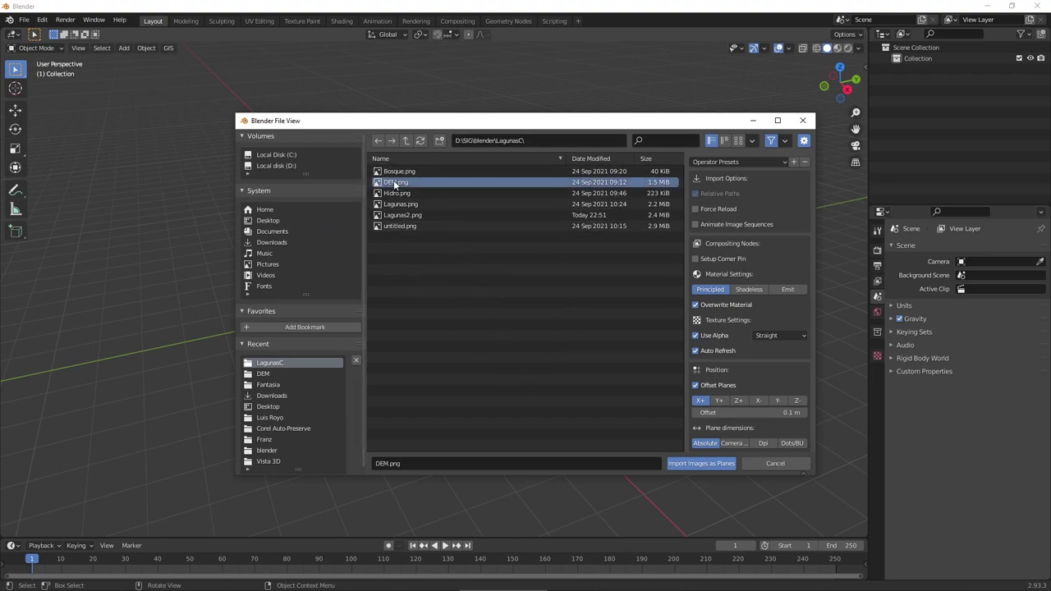
pyautogui.click(682, 464)
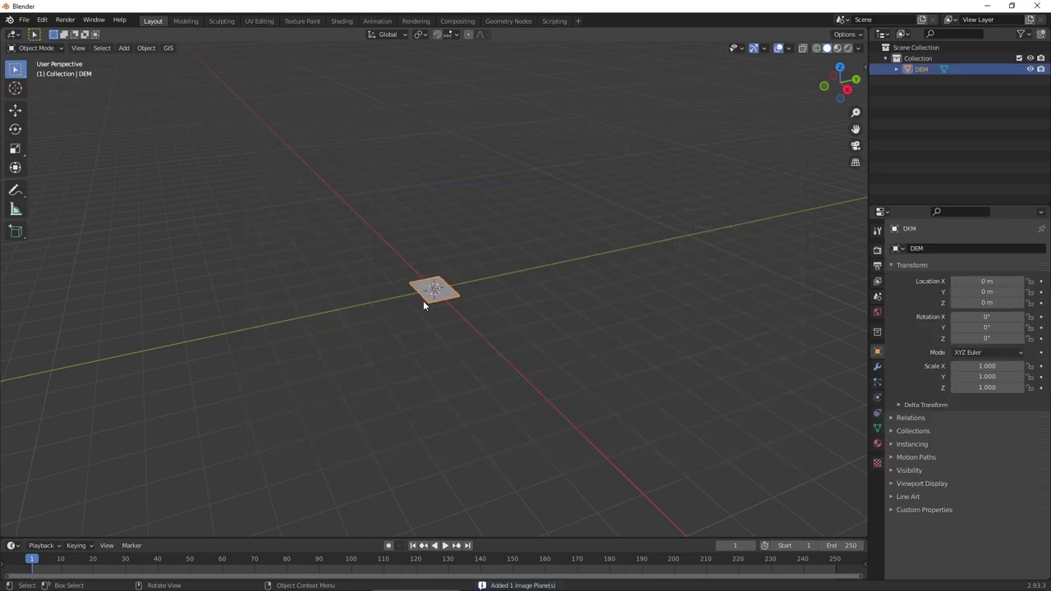
pyautogui.press('s')
pyautogui.click(428, 251)
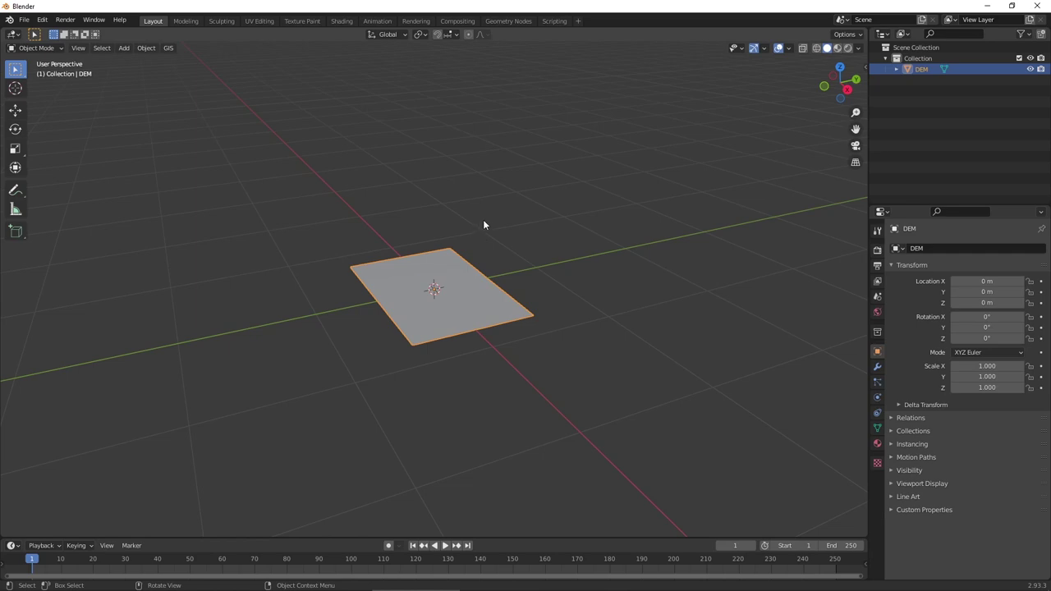
pyautogui.moveTo(483, 223)
pyautogui.mouseDown(button='middle')
pyautogui.moveTo(449, 296)
pyautogui.moveTo(439, 252)
pyautogui.mouseUp(button='middle')
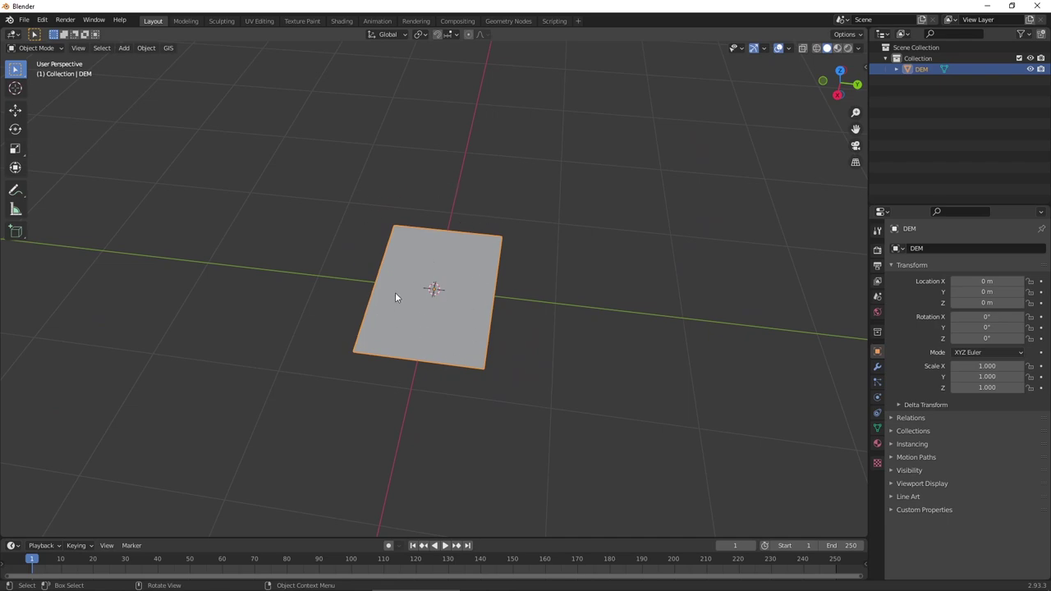
# Step: Switch the viewport to Rendered shading and zoom in on the DEM plane's grayscale texture
pyautogui.click(848, 49)
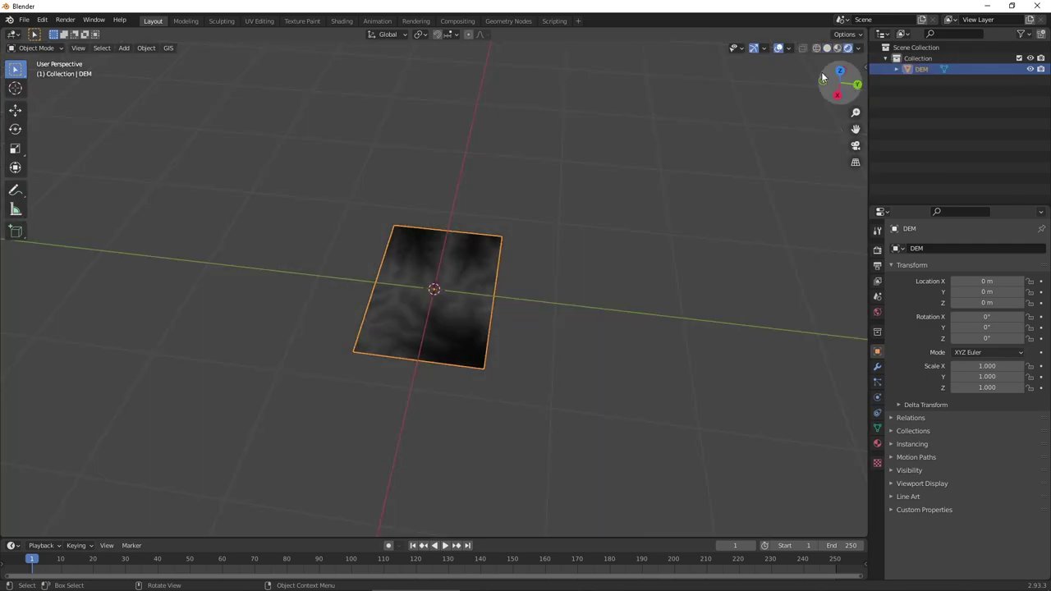
pyautogui.scroll(3, 433, 287)
pyautogui.scroll(1, 433, 287)
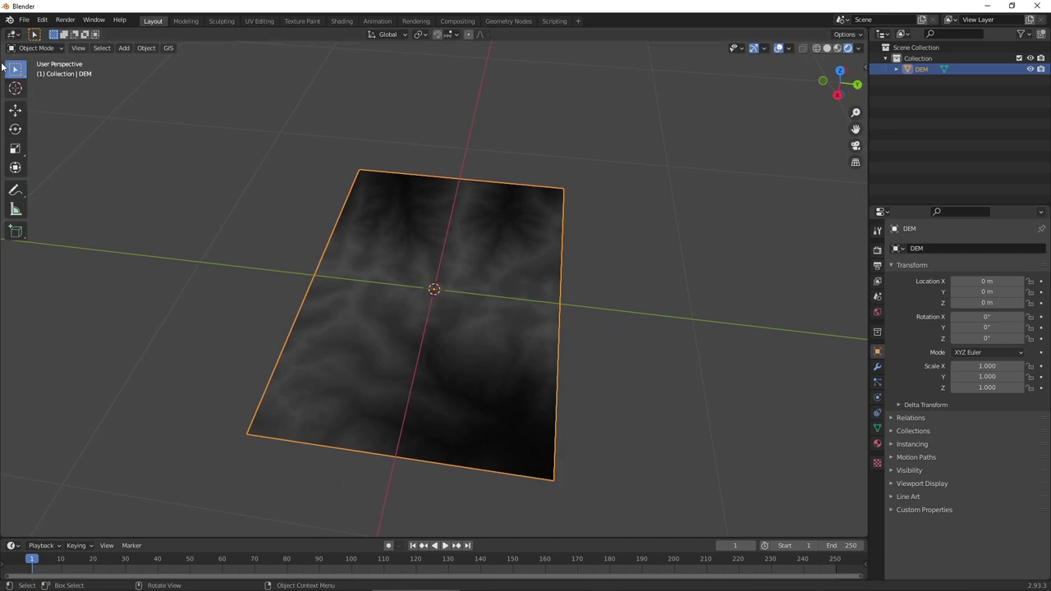
pyautogui.click(104, 50)
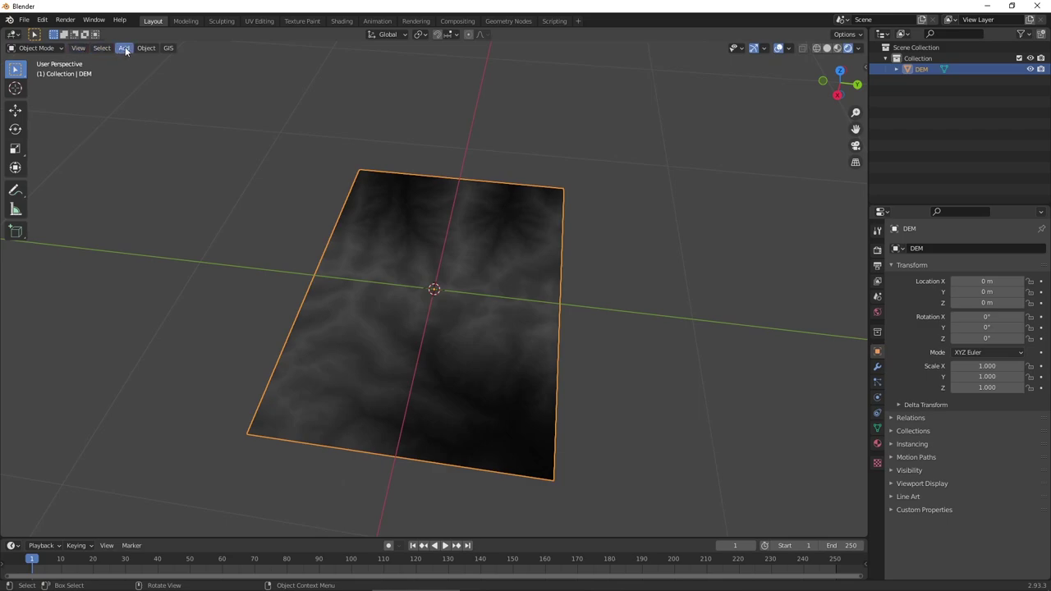
# Step: Add a Sun light to the scene with Strength 4
pyautogui.click(126, 51)
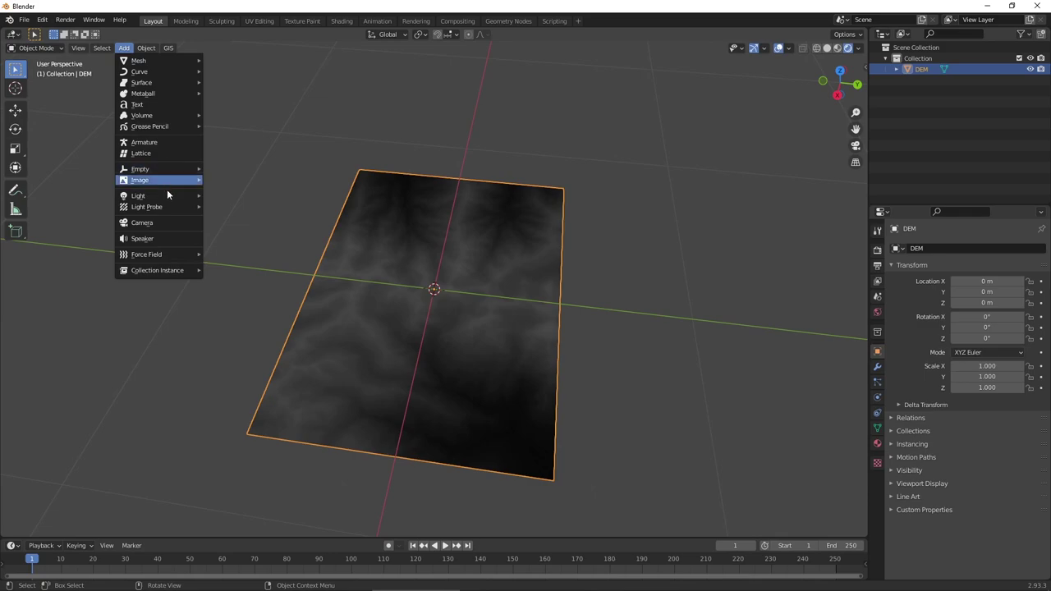
pyautogui.moveTo(138, 195)
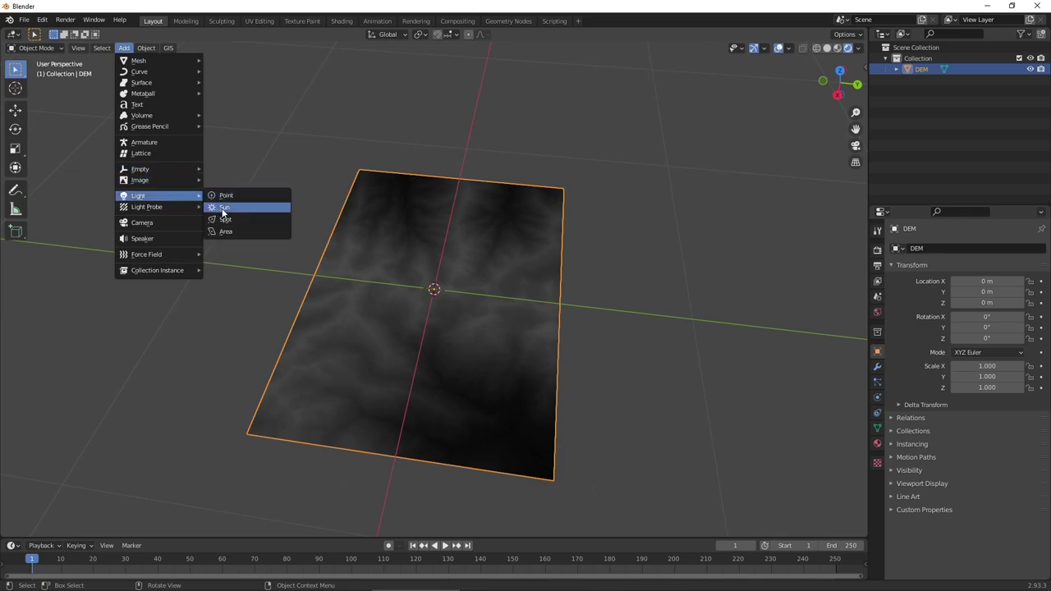
pyautogui.click(223, 209)
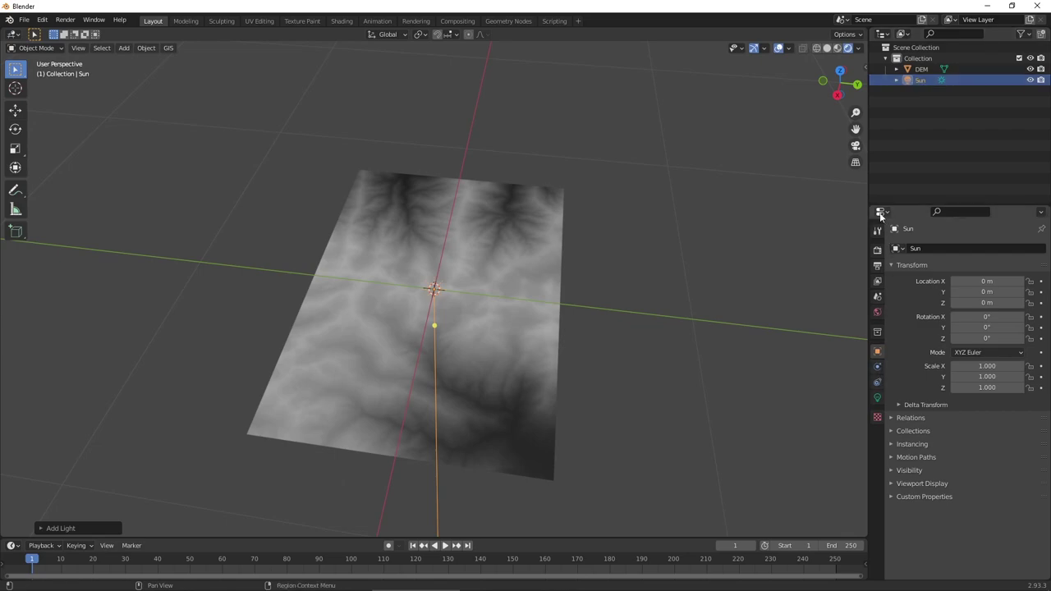
pyautogui.click(876, 398)
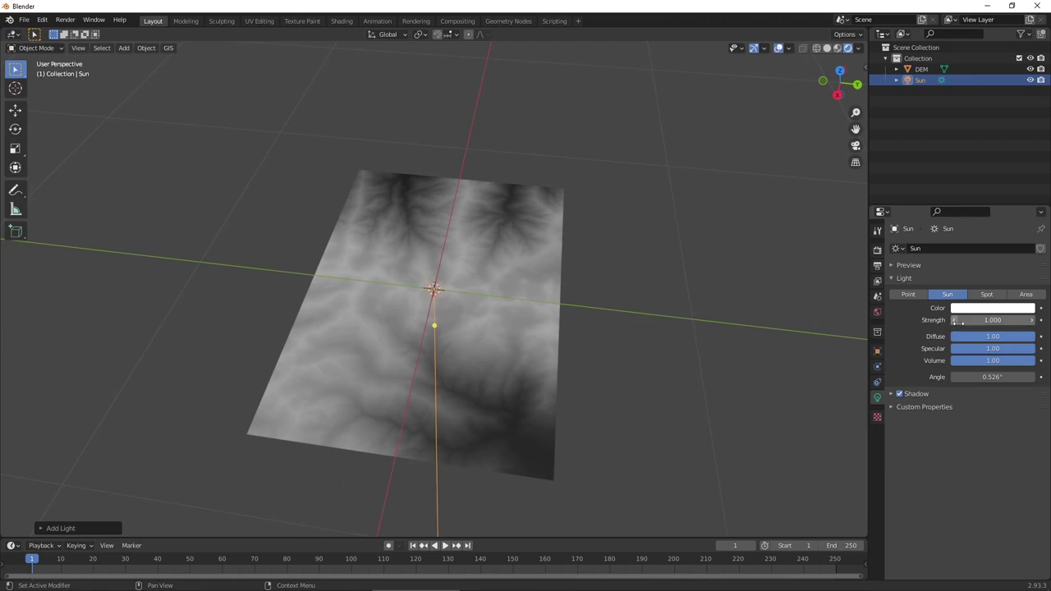
pyautogui.click(1006, 321)
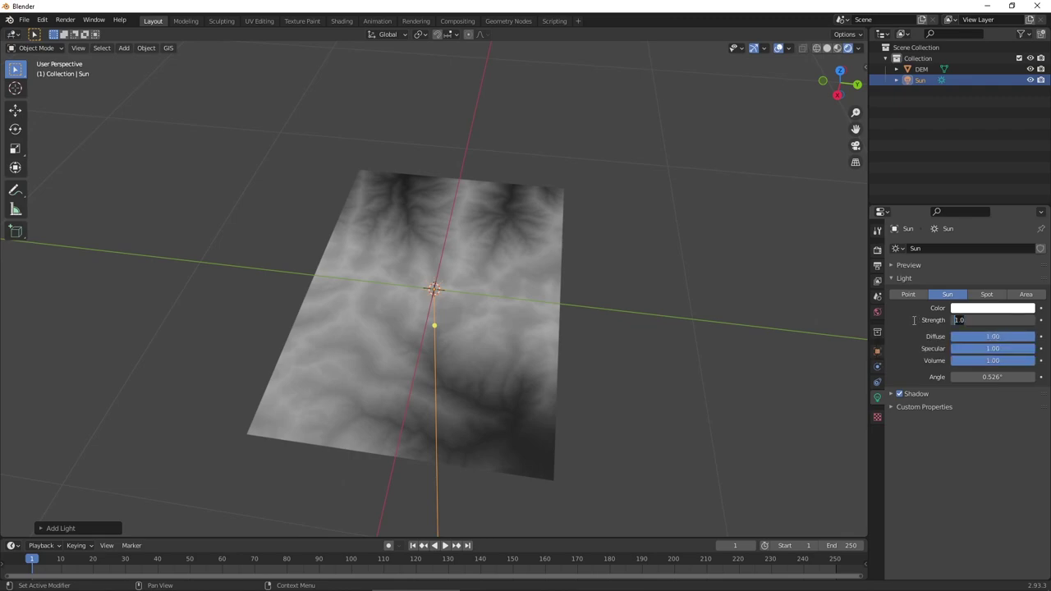
pyautogui.write('4')
pyautogui.press('Return')
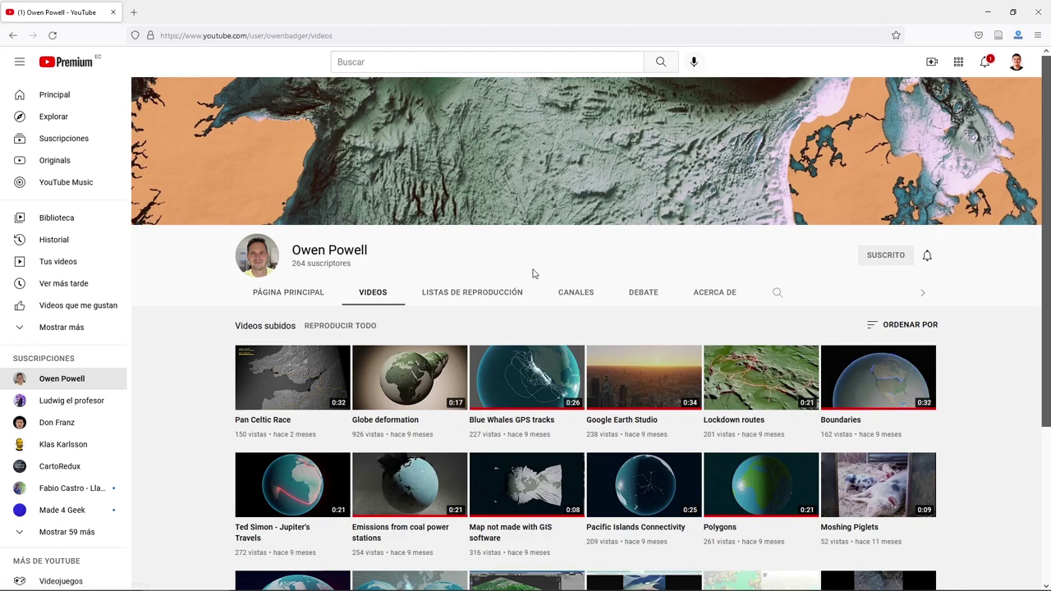
pyautogui.scroll(-2, 532, 273)
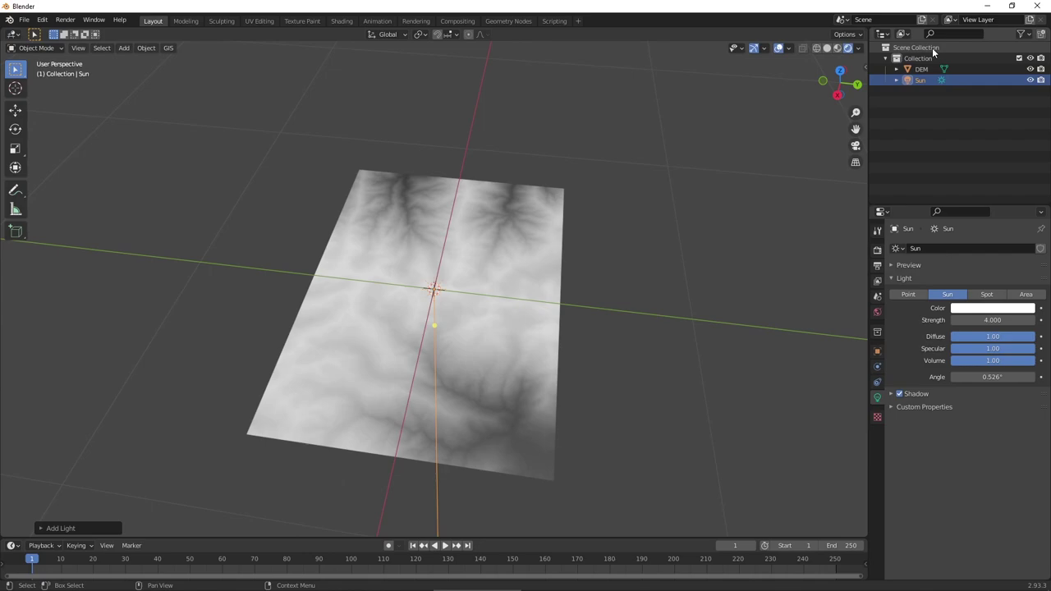
# Step: Set the render engine to Cycles with the Experimental feature set
pyautogui.click(876, 251)
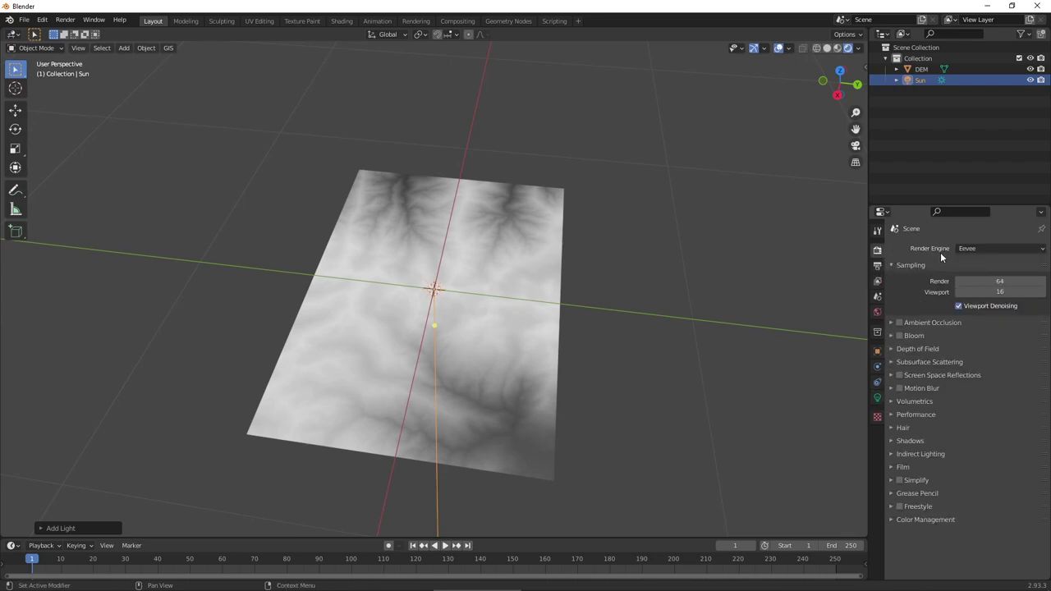
pyautogui.click(985, 250)
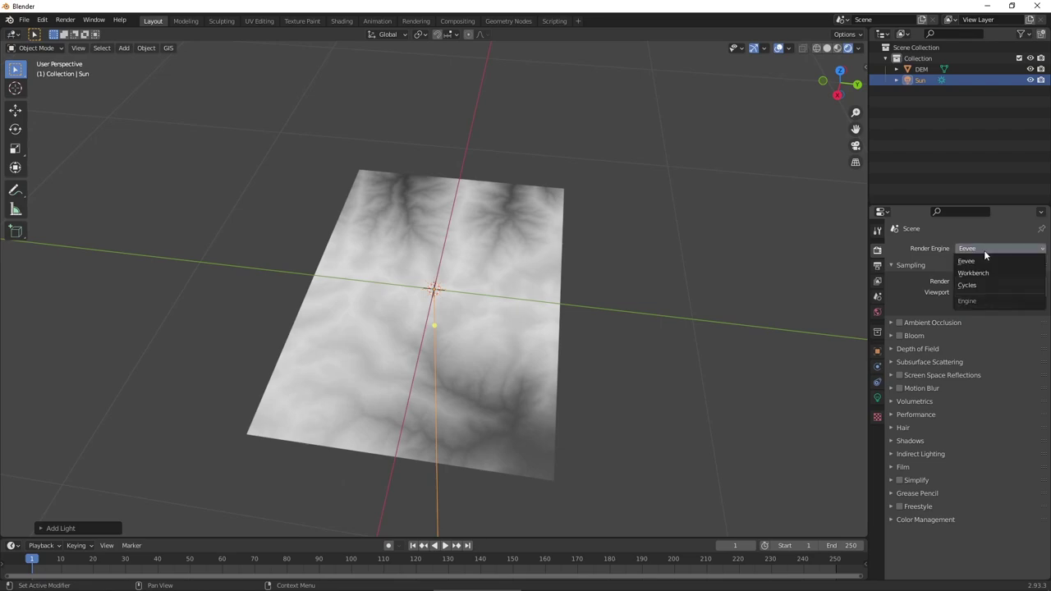
pyautogui.click(977, 286)
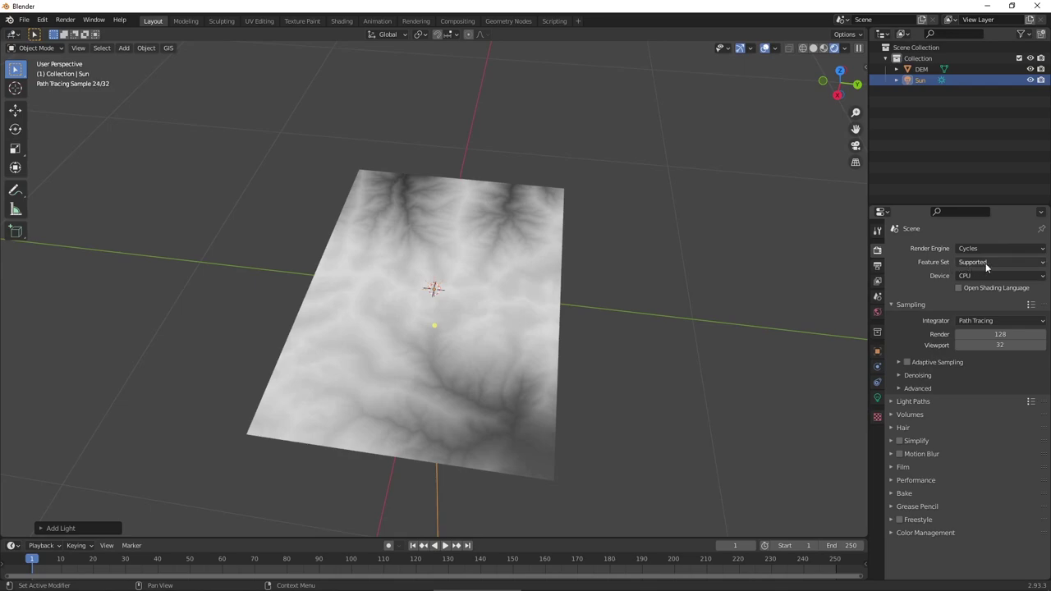
pyautogui.click(986, 263)
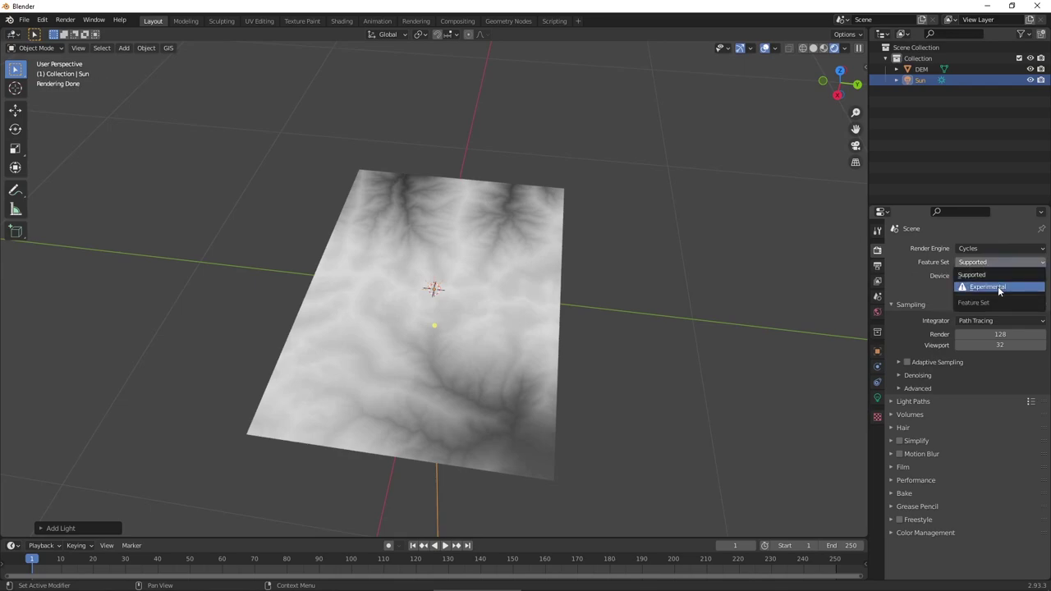
pyautogui.click(997, 286)
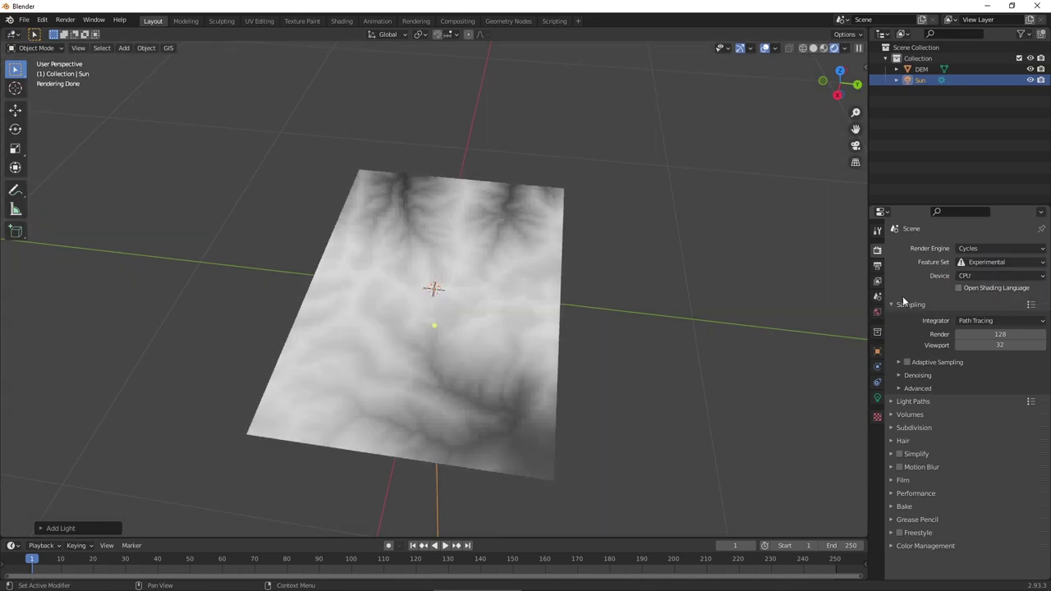
# Step: Select the DEM terrain plane in the Outliner
pyautogui.press('Up')
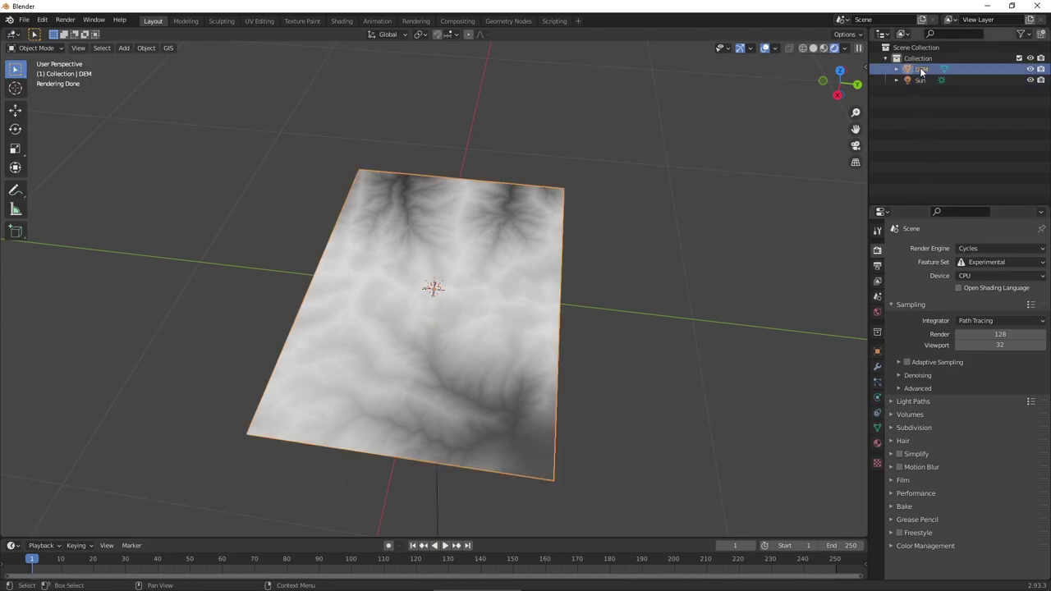
pyautogui.click(919, 83)
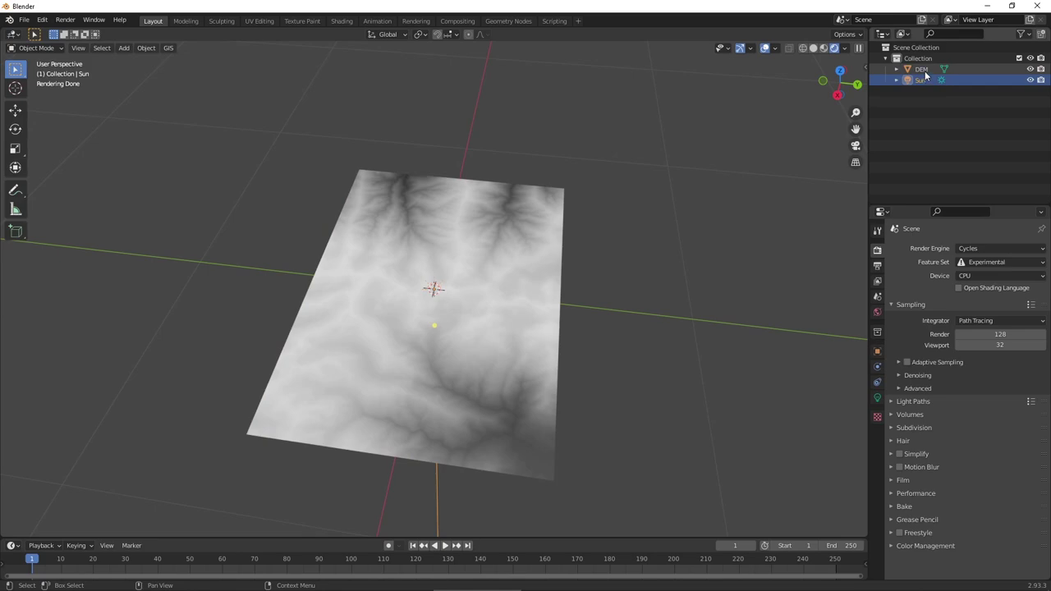
pyautogui.click(922, 71)
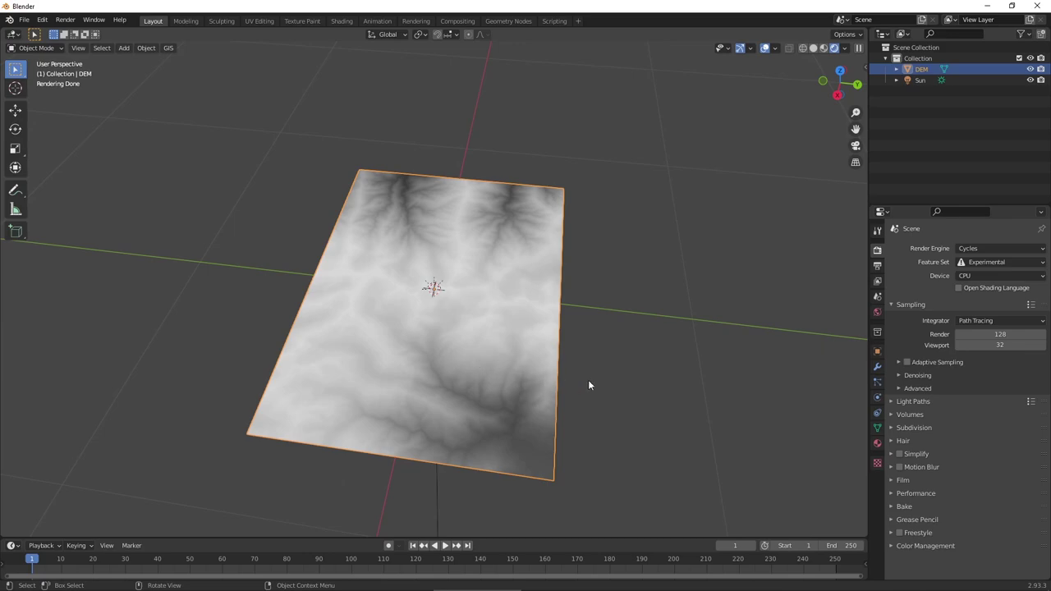
# Step: Add a Simple Subdivision modifier to the DEM plane with Adaptive Subdivision enabled
pyautogui.click(878, 366)
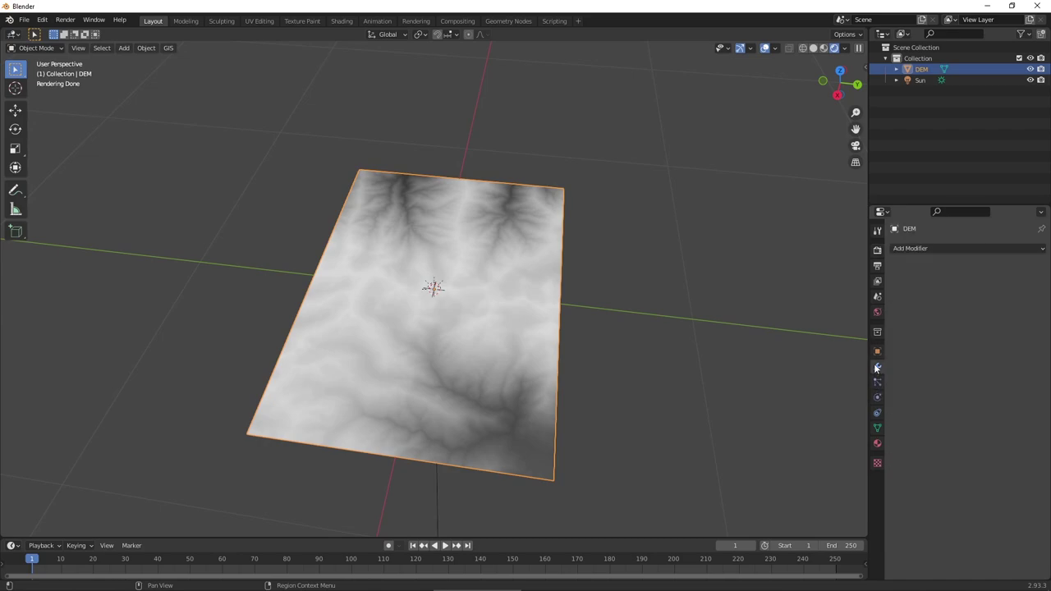
pyautogui.click(904, 247)
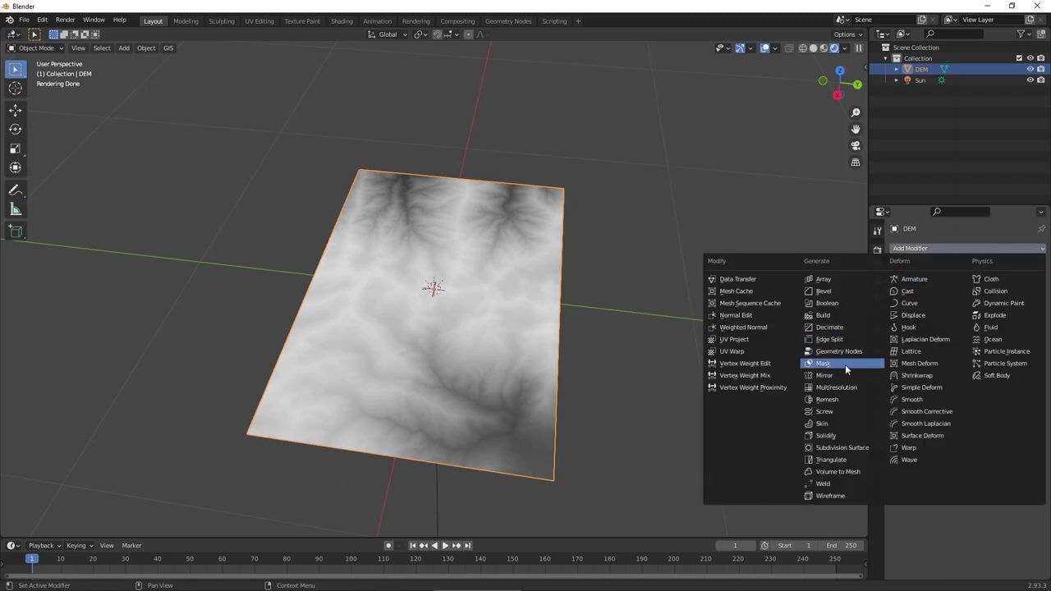
pyautogui.click(858, 445)
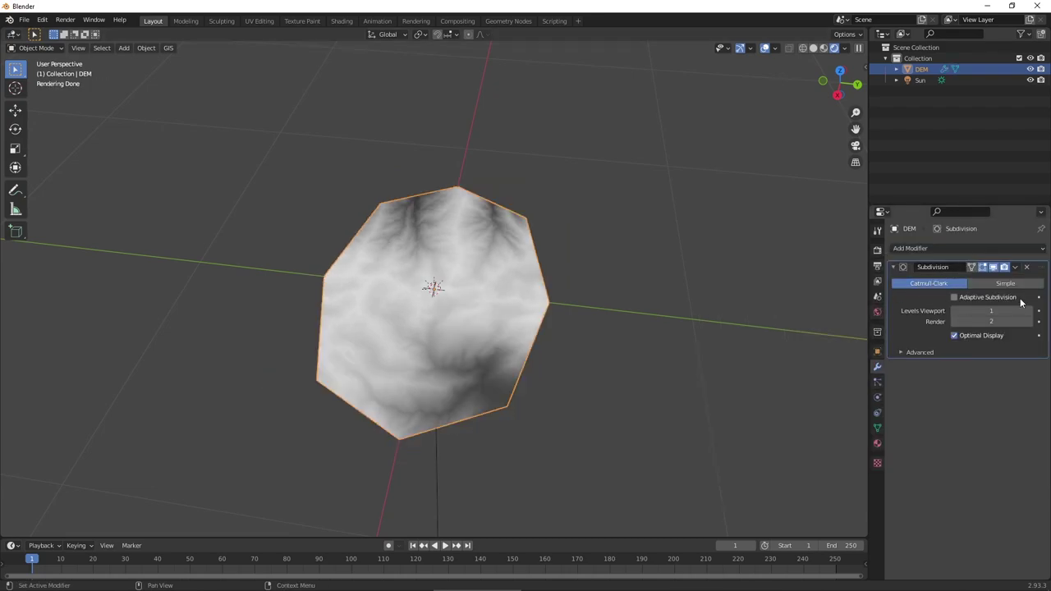
pyautogui.click(954, 297)
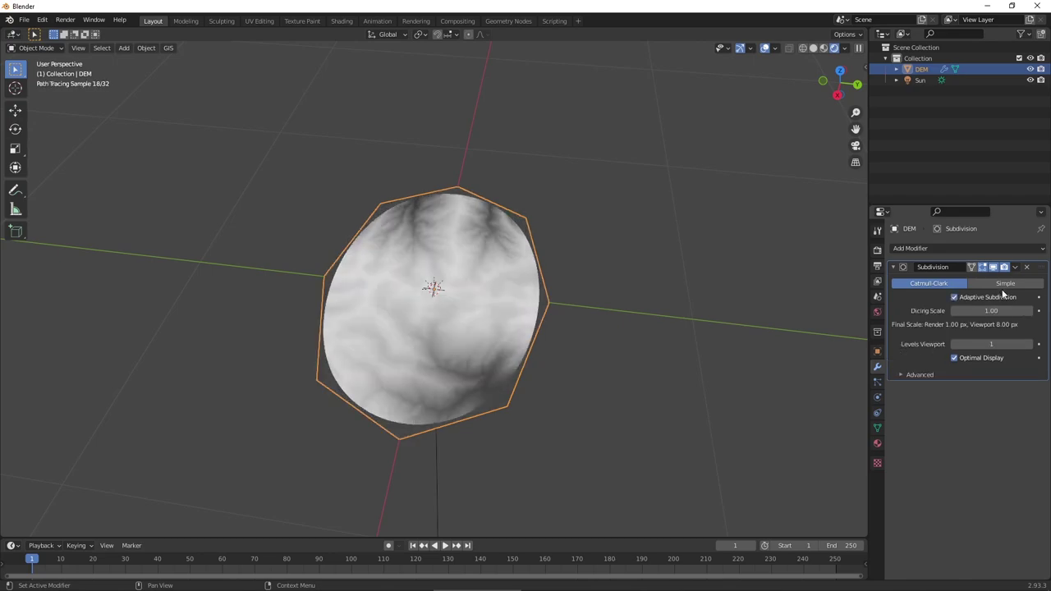
pyautogui.click(996, 283)
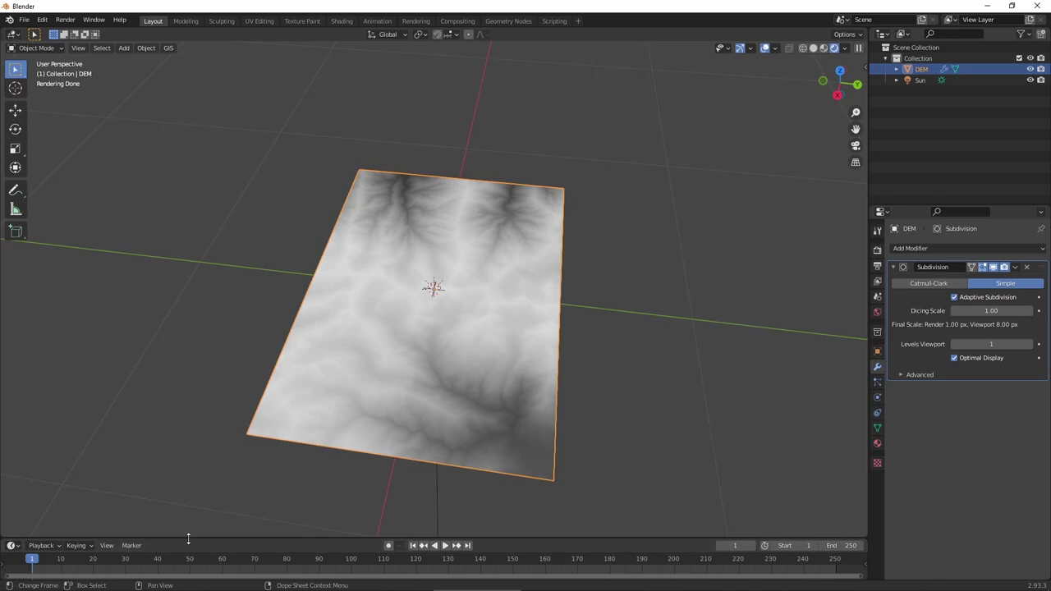
# Step: Enlarge the timeline area and orbit to look down on the DEM plane at an angle
pyautogui.moveTo(188, 538); pyautogui.dragTo(209, 405)
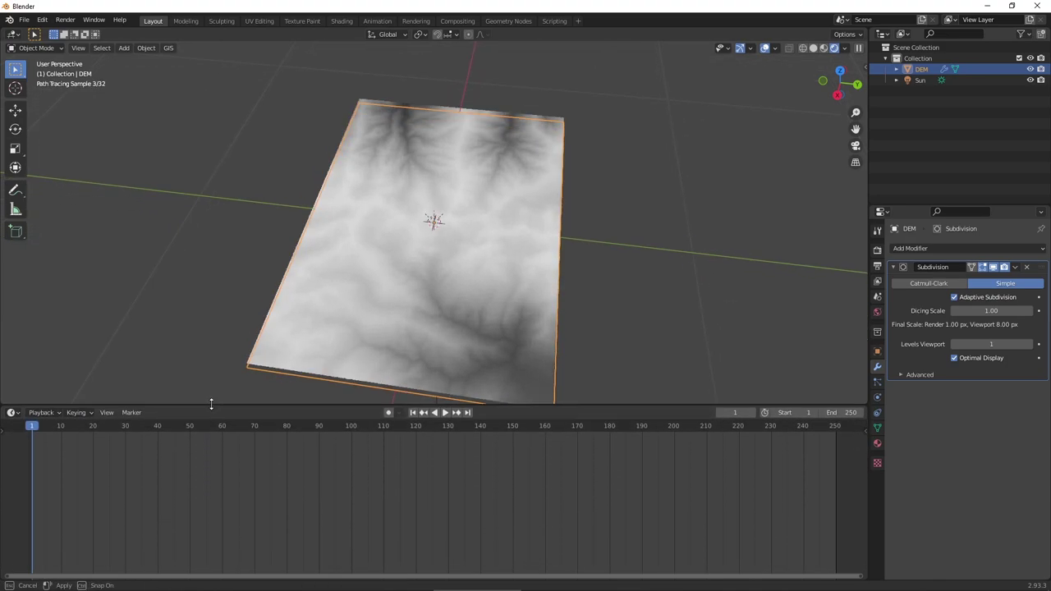
pyautogui.moveTo(442, 275)
pyautogui.mouseDown(button='middle')
pyautogui.moveTo(395, 227)
pyautogui.moveTo(361, 227)
pyautogui.moveTo(344, 248)
pyautogui.mouseUp(button='middle')
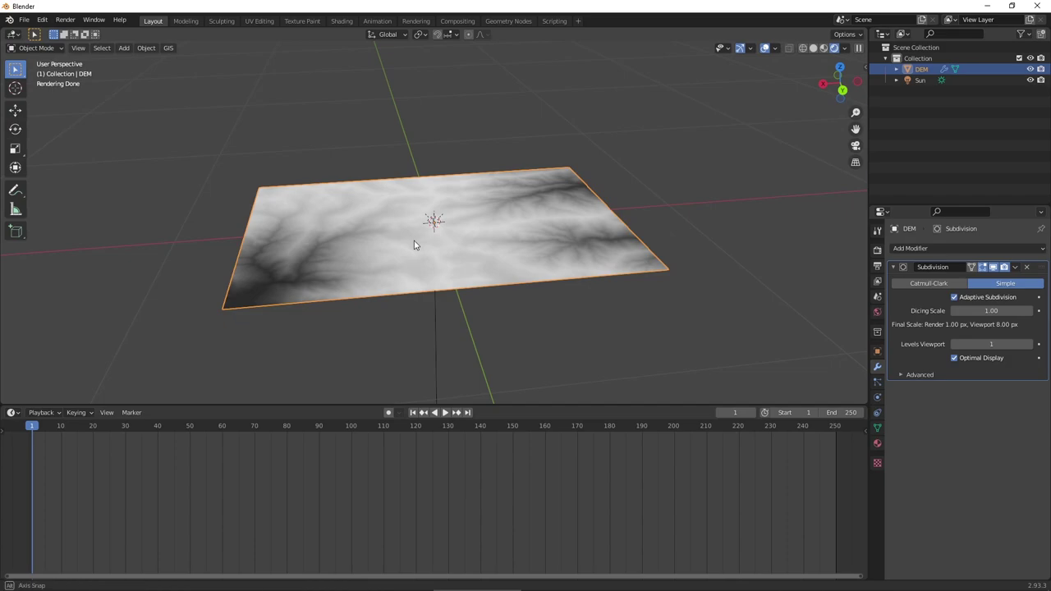
pyautogui.moveTo(416, 242)
pyautogui.mouseDown(button='middle')
pyautogui.moveTo(432, 255)
pyautogui.moveTo(417, 261)
pyautogui.mouseUp(button='middle')
pyautogui.moveTo(328, 405); pyautogui.dragTo(205, 354)
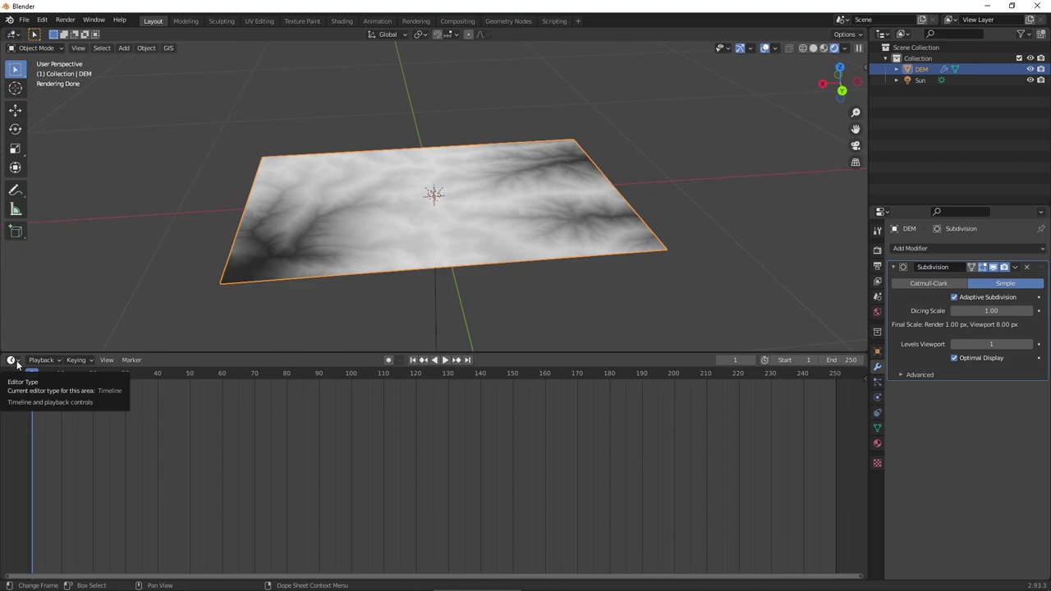
# Step: Turn the timeline into the Shader Editor and delete the DEM material's Principled BSDF node
pyautogui.click(13, 360)
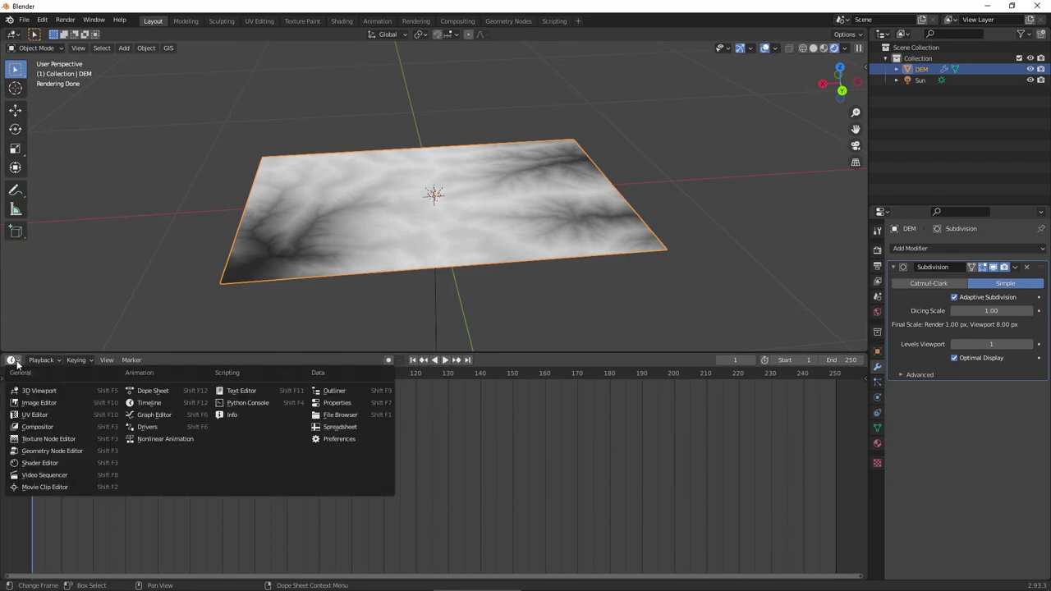
pyautogui.click(33, 463)
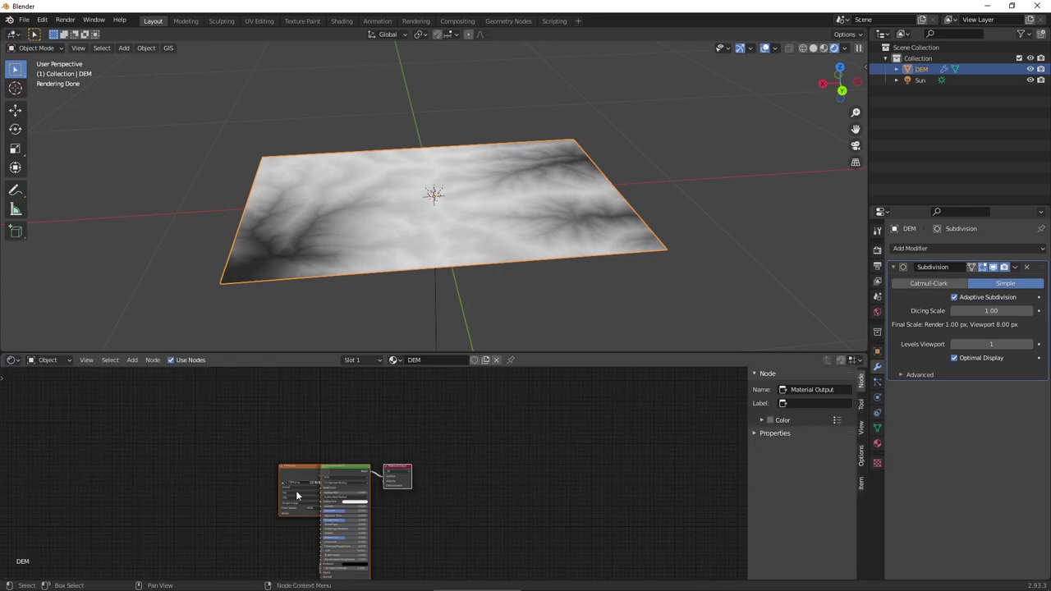
pyautogui.scroll(5, 337, 491)
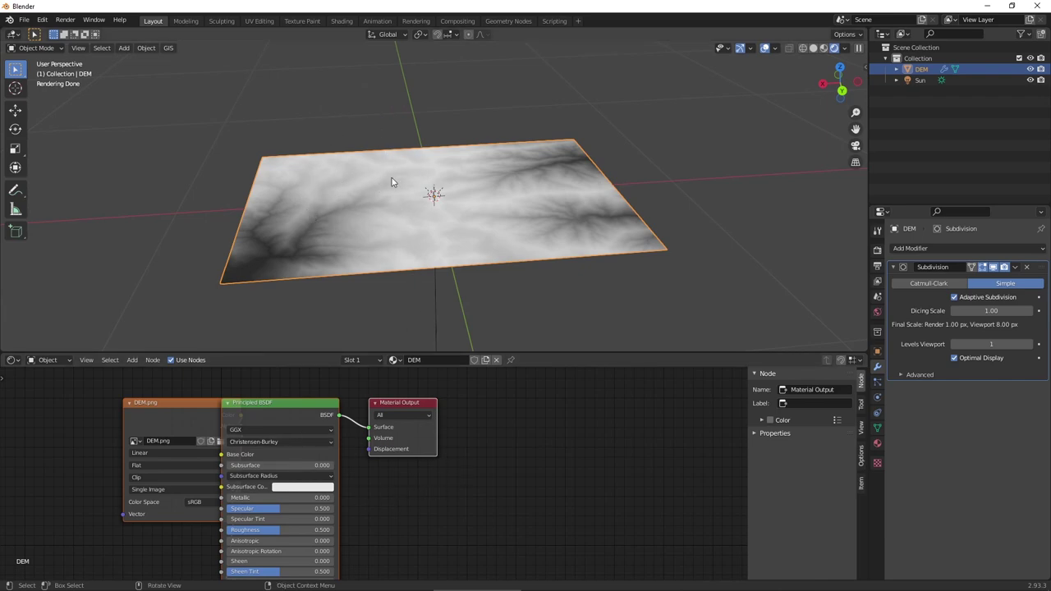
pyautogui.click(286, 403)
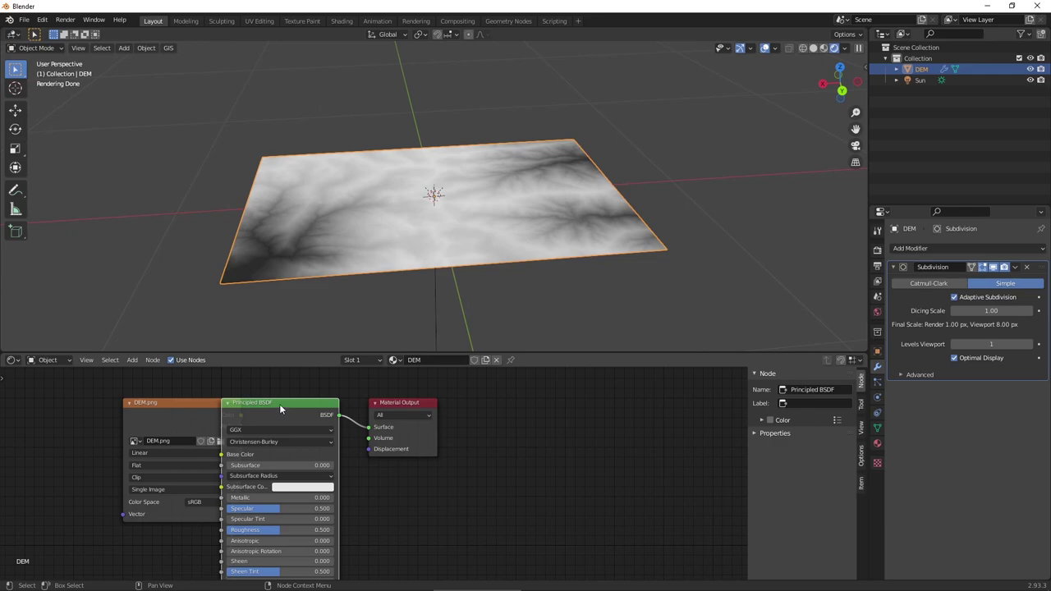
pyautogui.press('x')
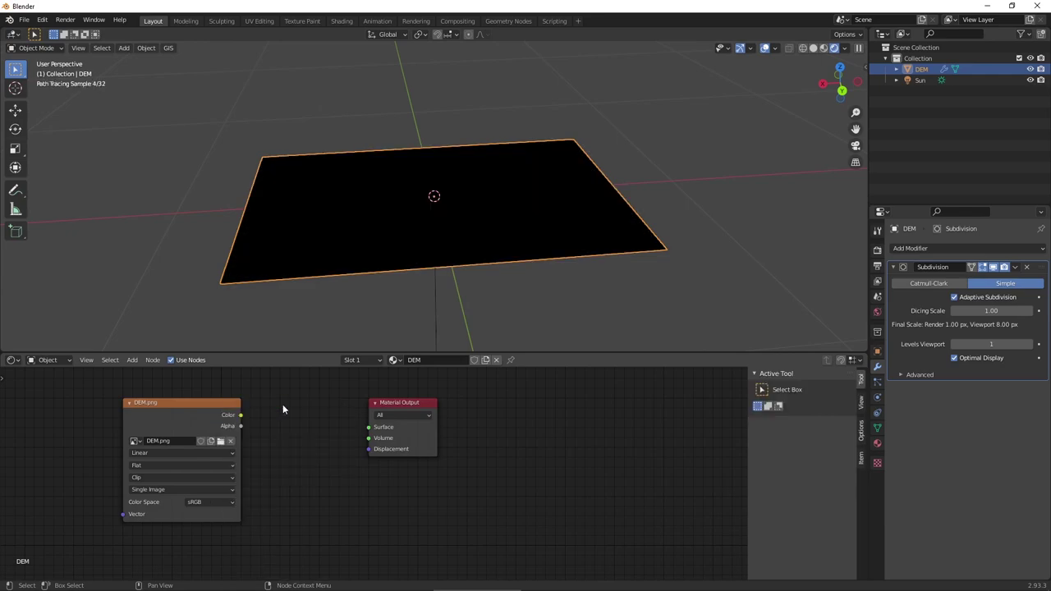
# Step: Add a Diffuse BSDF wired from DEM.png Color to the Material Output Surface, tidying node positions
pyautogui.click(129, 362)
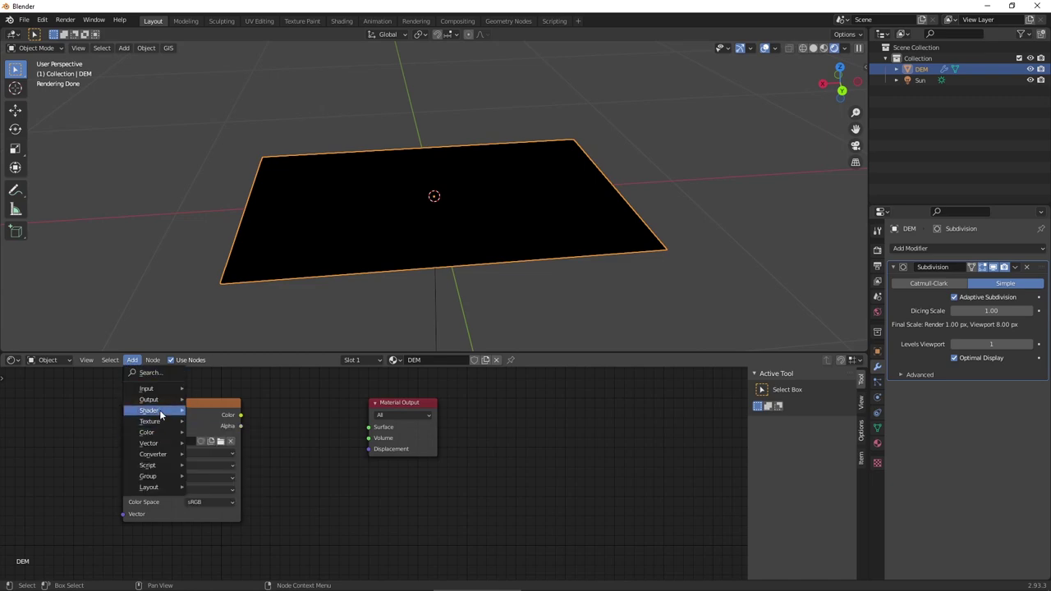
pyautogui.moveTo(150, 411)
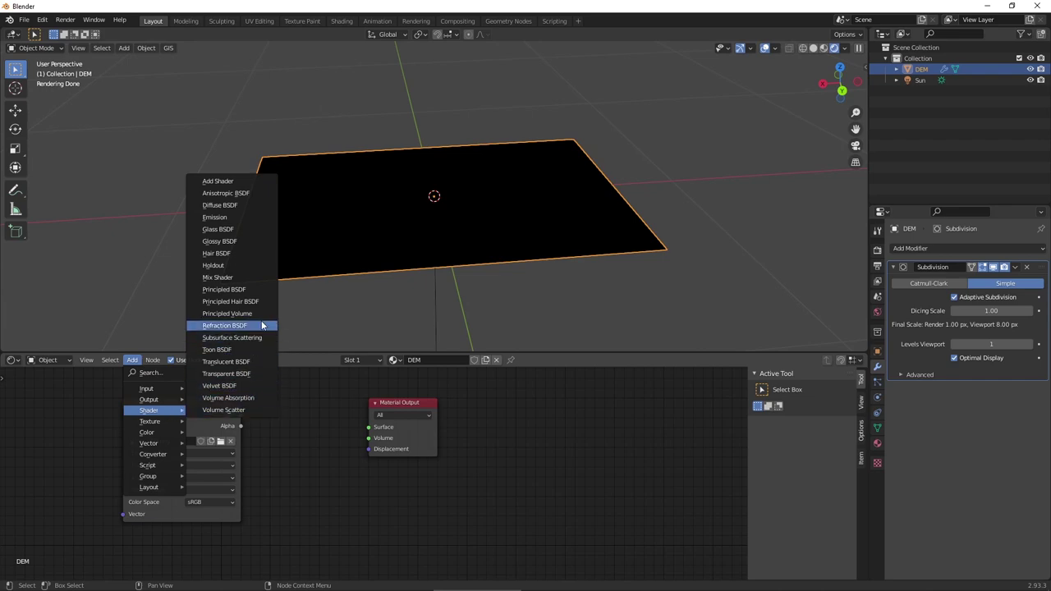
pyautogui.click(225, 207)
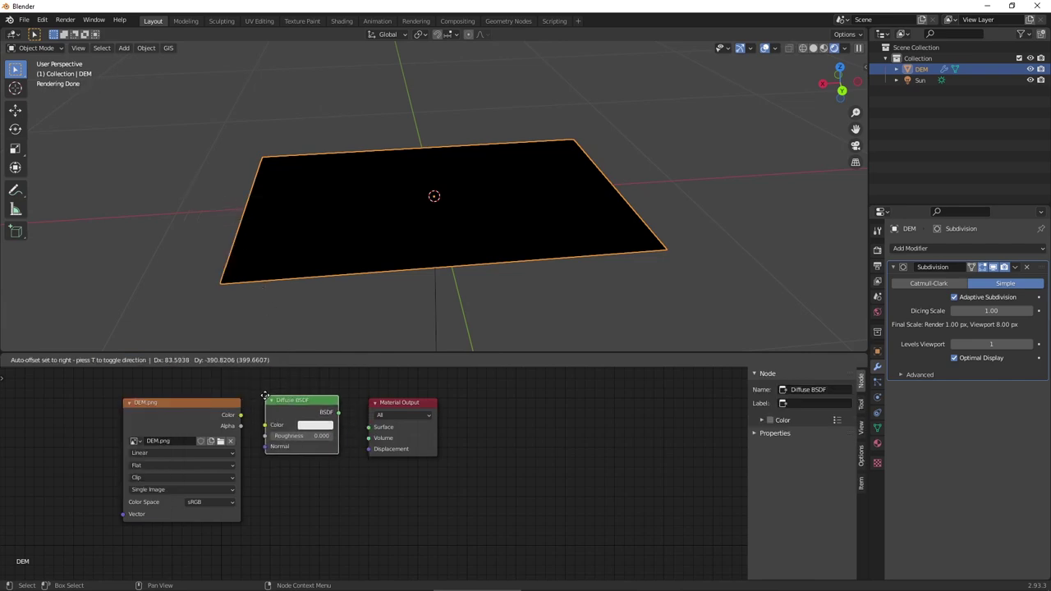
pyautogui.click(265, 397)
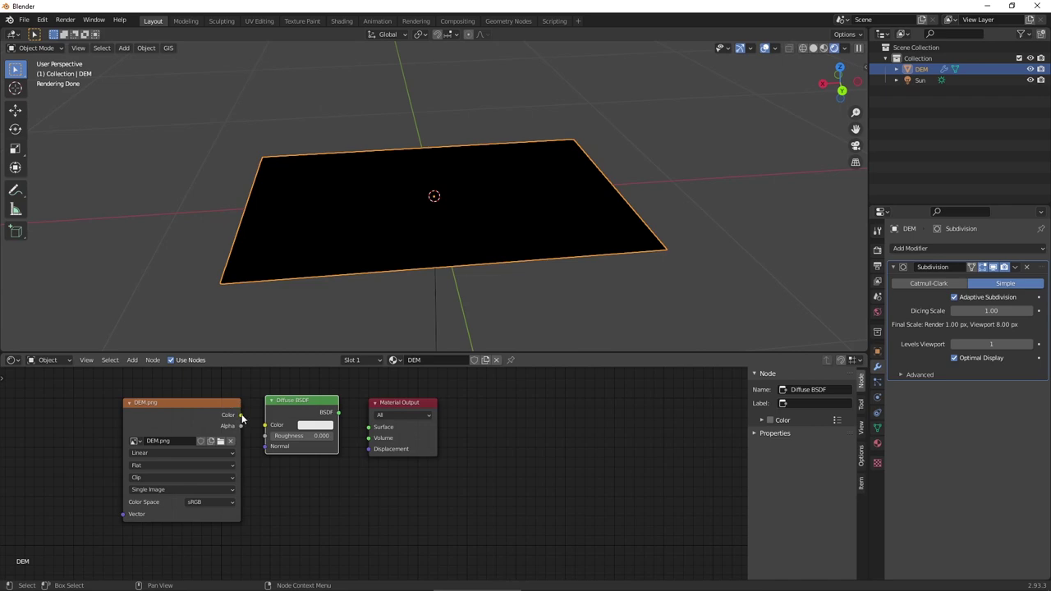
pyautogui.moveTo(240, 415); pyautogui.dragTo(264, 426)
pyautogui.moveTo(338, 413); pyautogui.dragTo(371, 435)
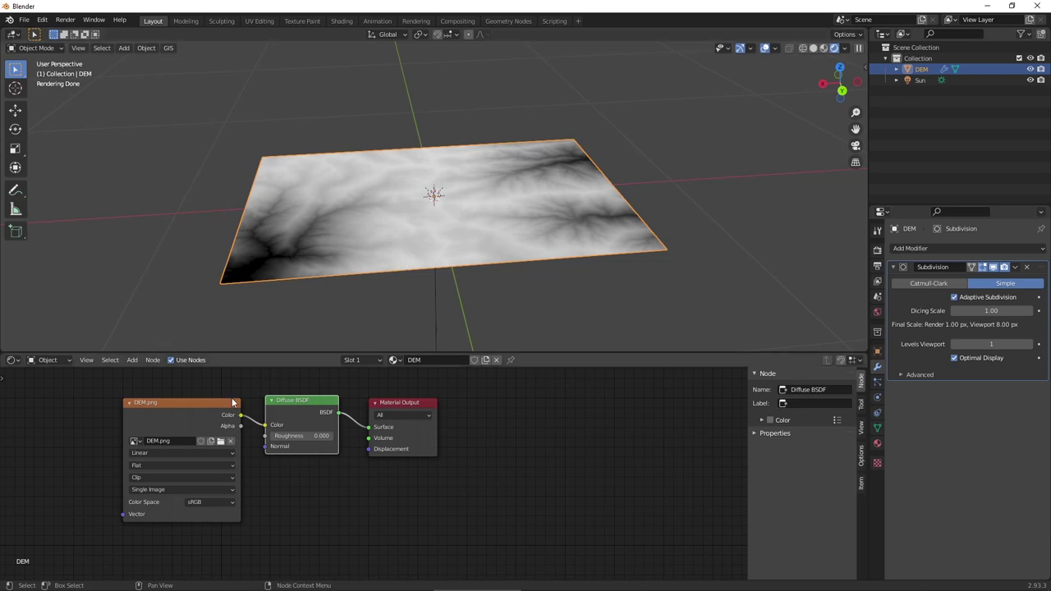
pyautogui.moveTo(197, 406); pyautogui.dragTo(164, 404)
pyautogui.moveTo(416, 402); pyautogui.dragTo(435, 408)
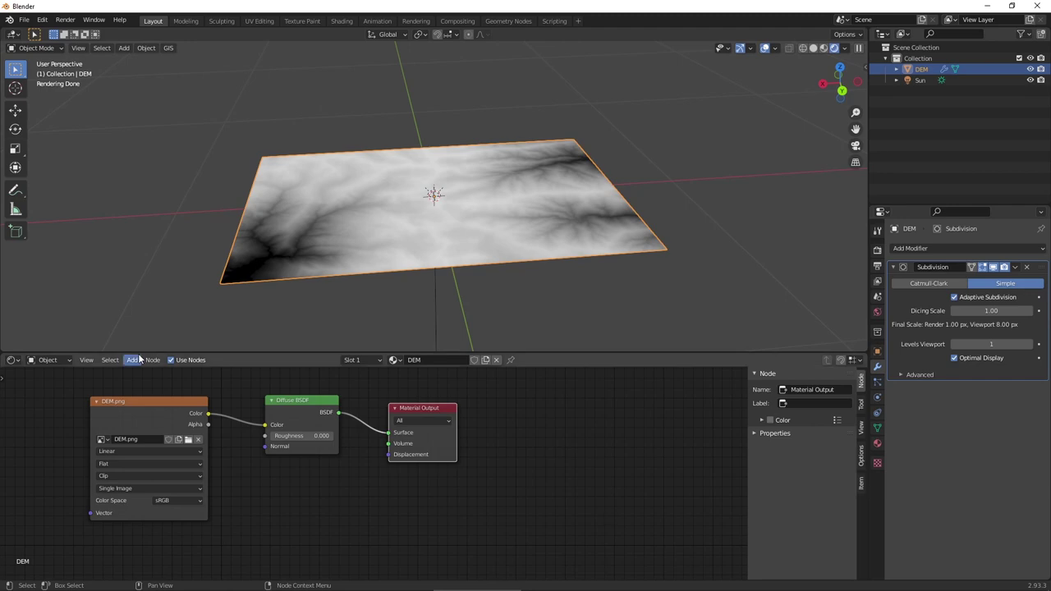
# Step: Add a Displacement node taking DEM.png Color as Height and feeding Material Output Displacement
pyautogui.click(140, 359)
pyautogui.moveTo(150, 443)
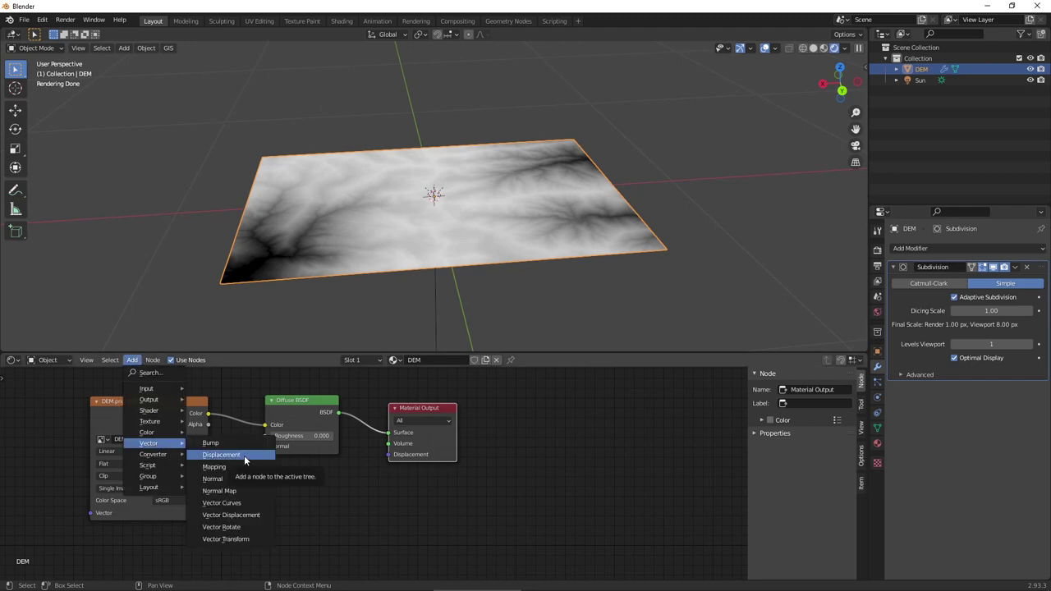
pyautogui.click(243, 454)
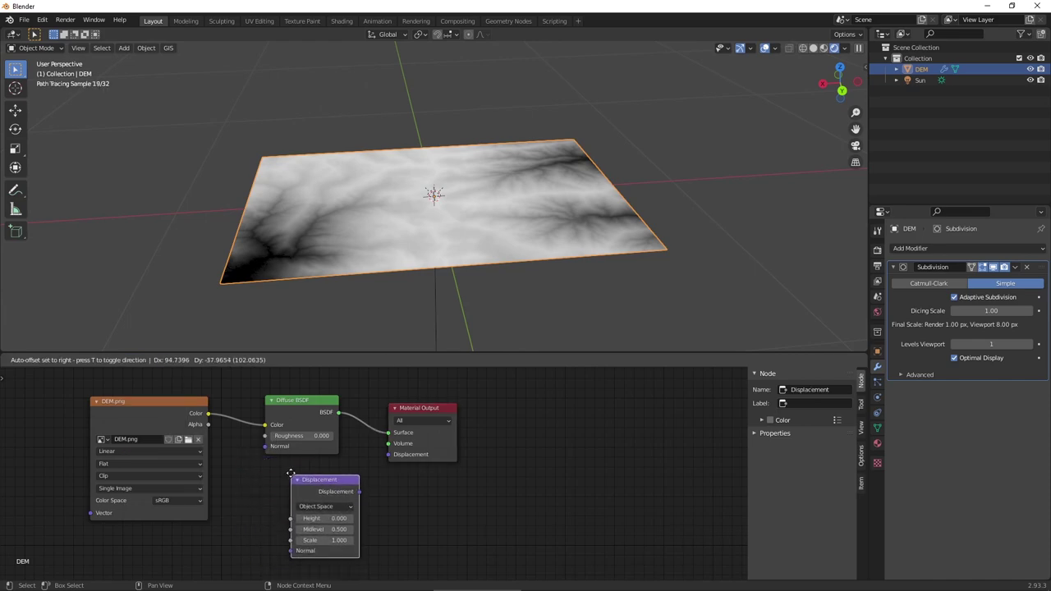
pyautogui.click(268, 479)
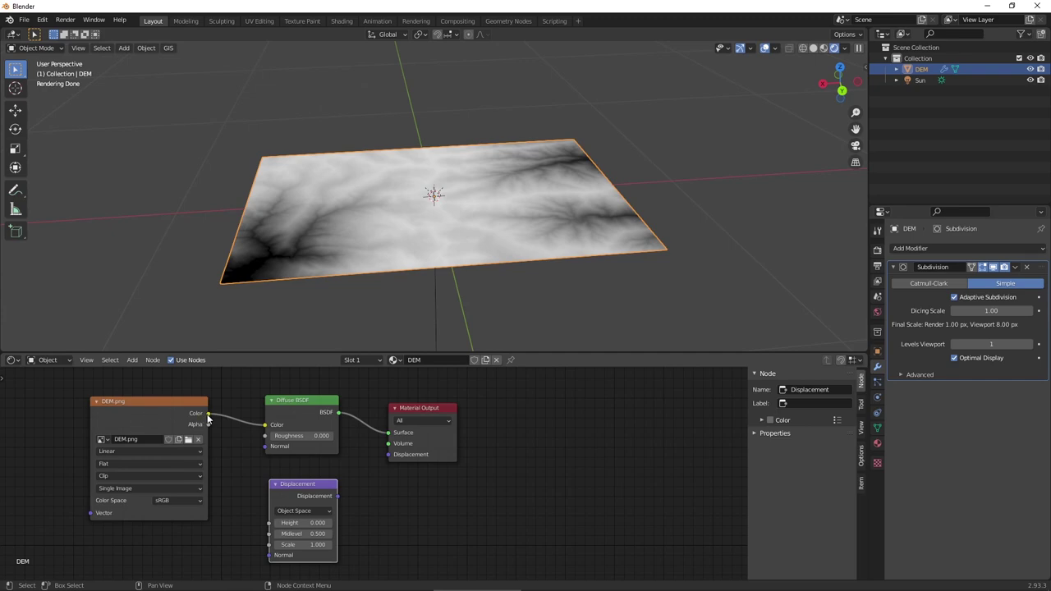
pyautogui.moveTo(209, 414)
pyautogui.mouseDown()
pyautogui.moveTo(228, 428)
pyautogui.moveTo(266, 524)
pyautogui.mouseUp()
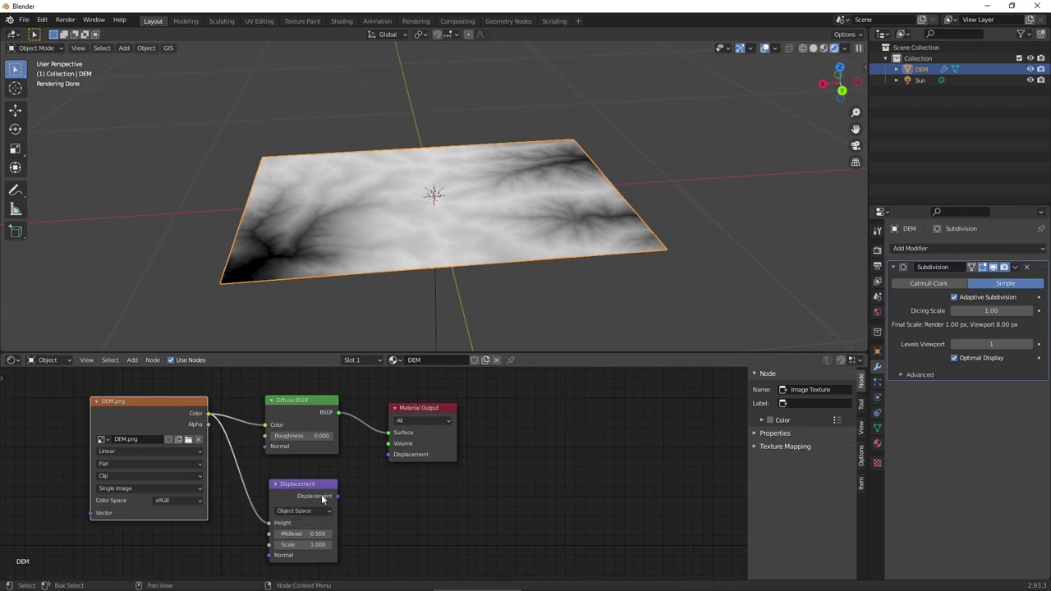
pyautogui.moveTo(338, 497)
pyautogui.mouseDown()
pyautogui.moveTo(429, 414)
pyautogui.moveTo(388, 454)
pyautogui.mouseUp()
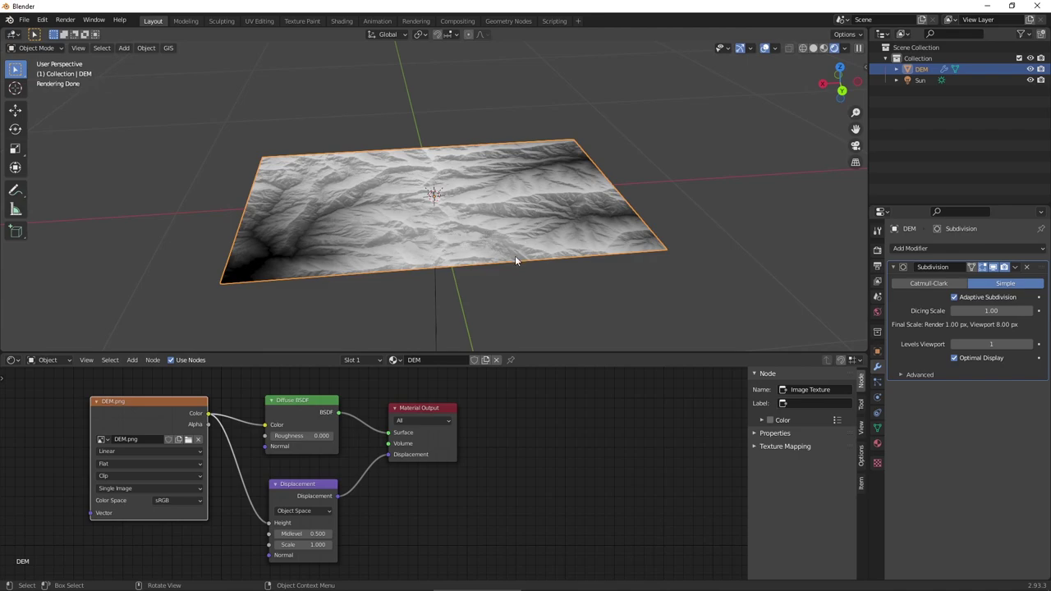
pyautogui.moveTo(515, 263)
pyautogui.mouseDown(button='middle')
pyautogui.moveTo(509, 217)
pyautogui.moveTo(500, 250)
pyautogui.moveTo(509, 236)
pyautogui.mouseUp(button='middle')
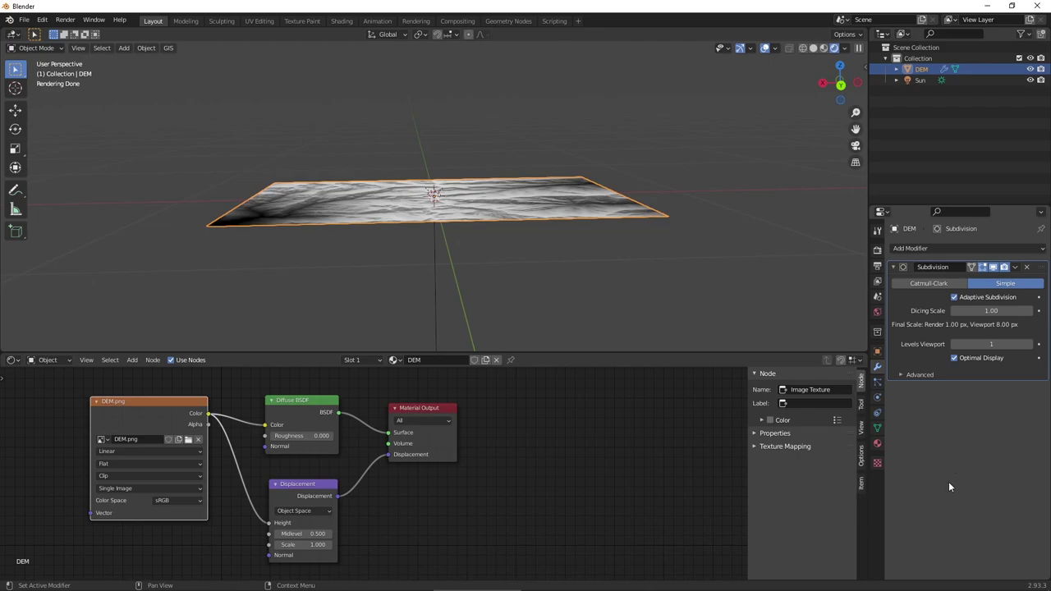
# Step: Set the DEM material's displacement method to Displacement Only and inspect the raised terrain
pyautogui.click(878, 445)
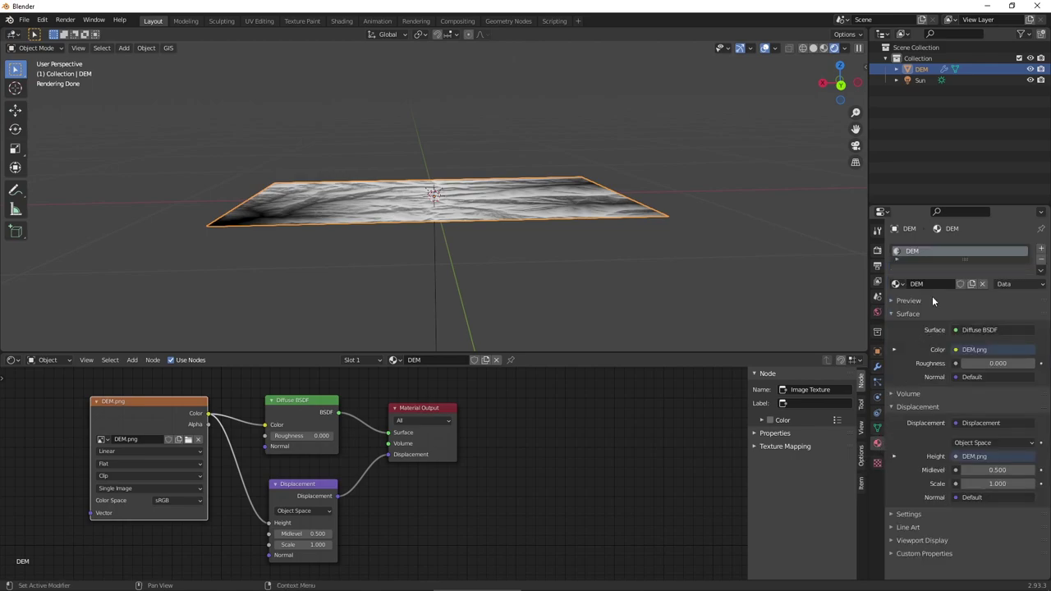
pyautogui.click(890, 515)
pyautogui.scroll(-5, 946, 458)
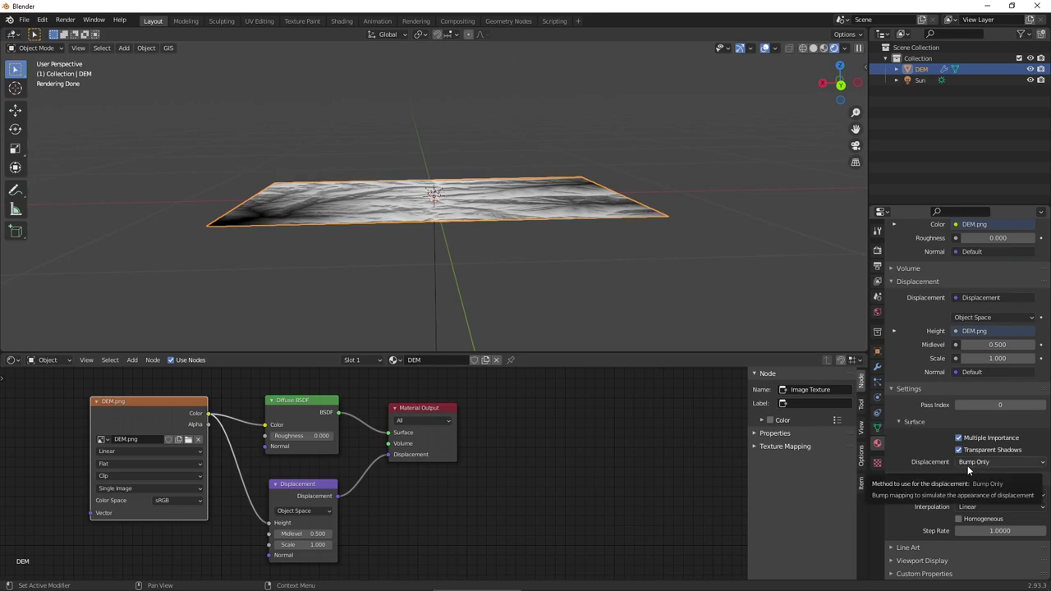
pyautogui.click(1022, 464)
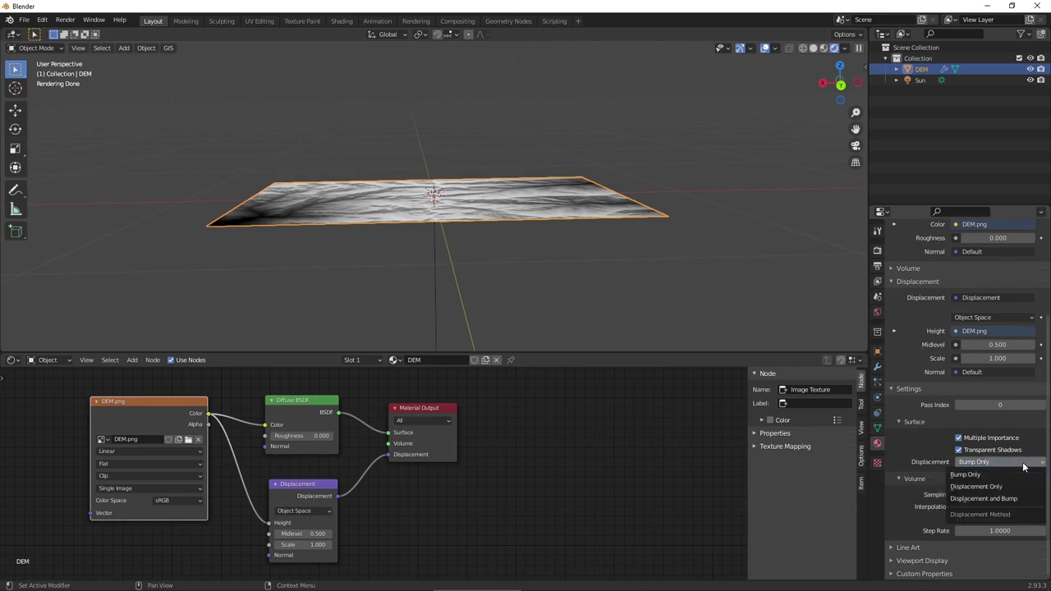
pyautogui.click(985, 487)
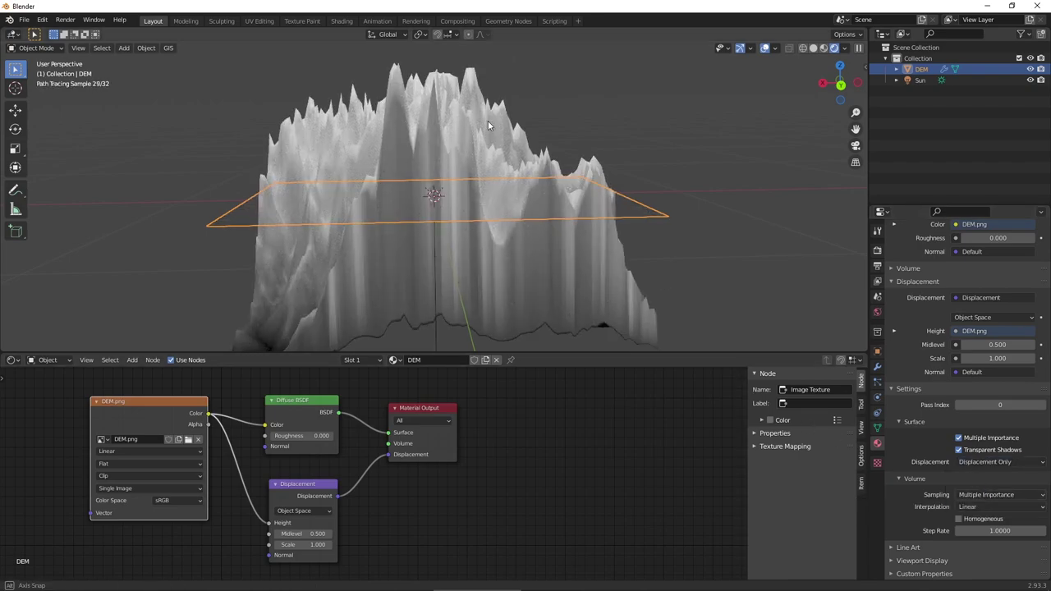
pyautogui.moveTo(487, 120)
pyautogui.mouseDown(button='middle')
pyautogui.moveTo(503, 239)
pyautogui.moveTo(502, 229)
pyautogui.mouseUp(button='middle')
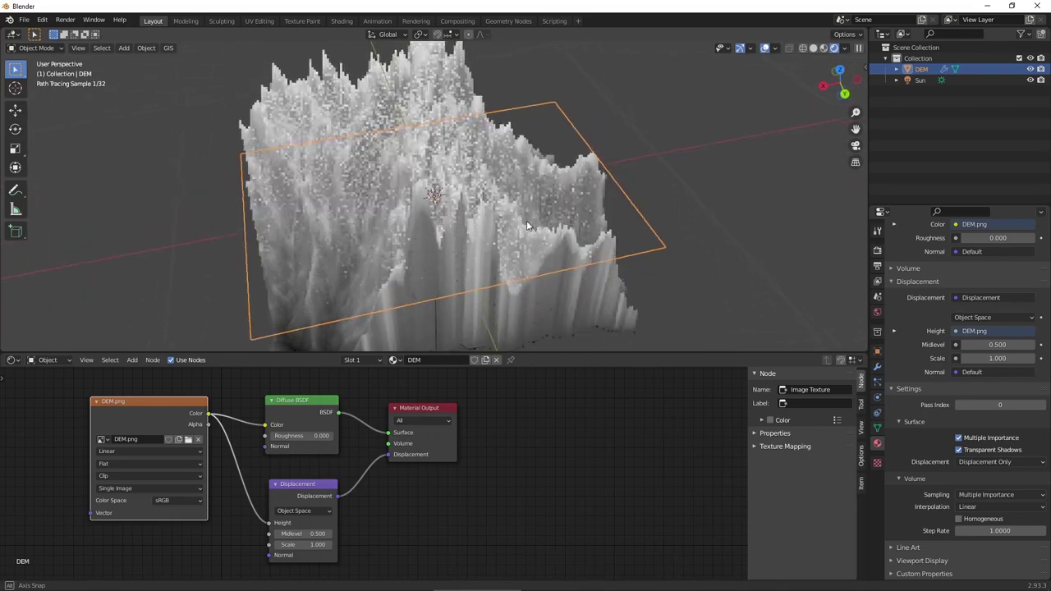
pyautogui.moveTo(502, 229)
pyautogui.mouseDown(button='middle')
pyautogui.moveTo(477, 276)
pyautogui.moveTo(499, 196)
pyautogui.mouseUp(button='middle')
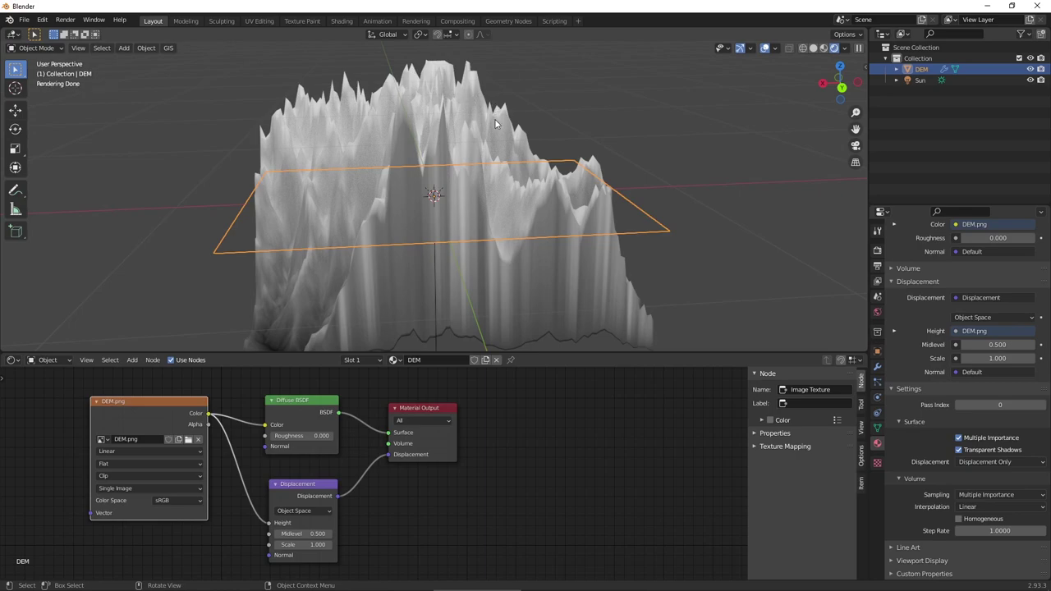
pyautogui.moveTo(501, 213); pyautogui.dragTo(301, 314, button='middle')
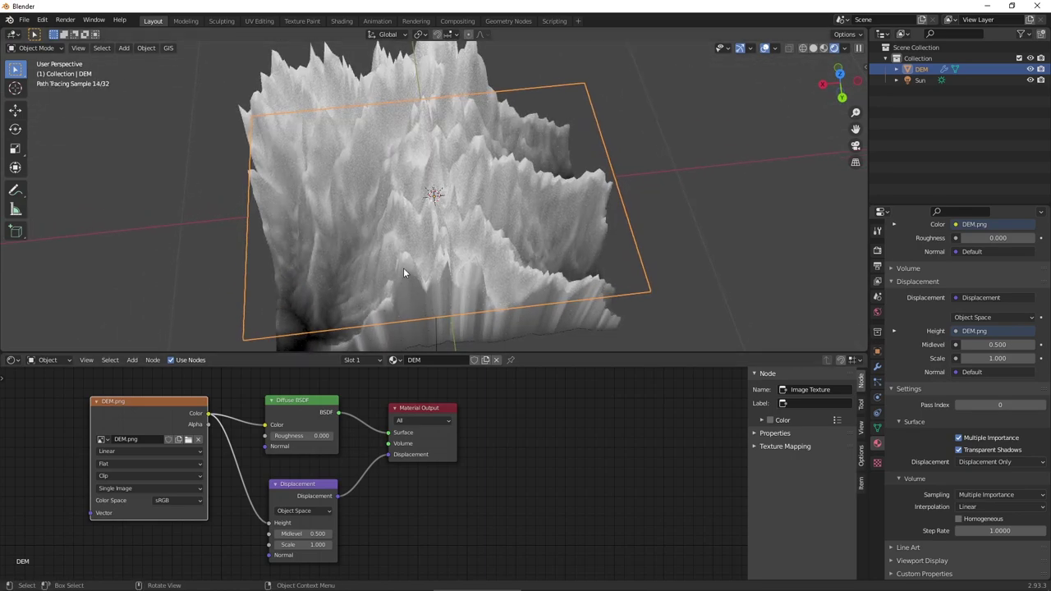
pyautogui.moveTo(403, 267); pyautogui.dragTo(397, 241, button='middle')
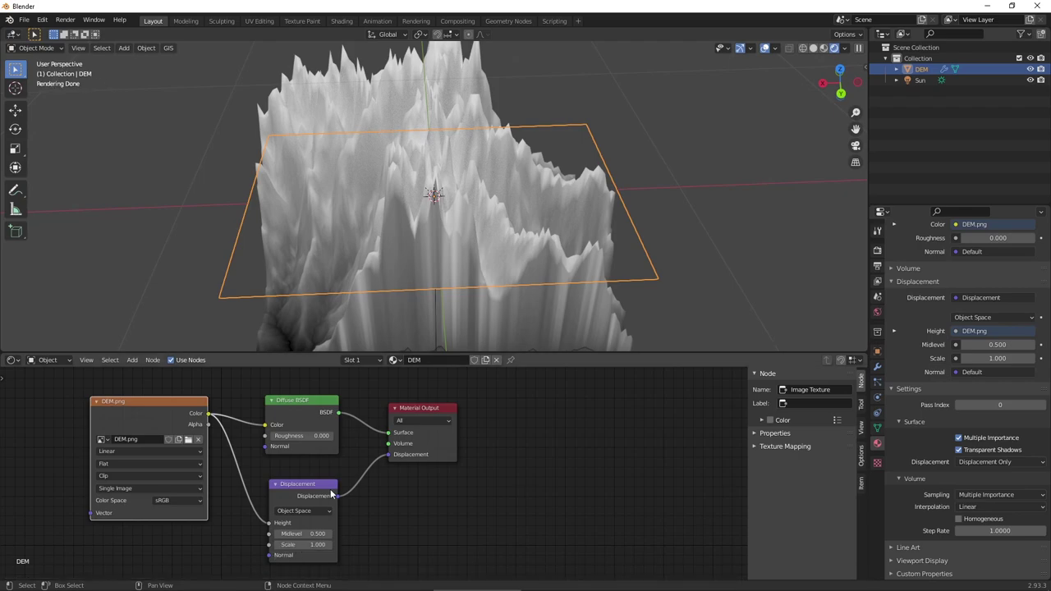
# Step: Set the Displacement node's Scale to 0.5
pyautogui.click(316, 546)
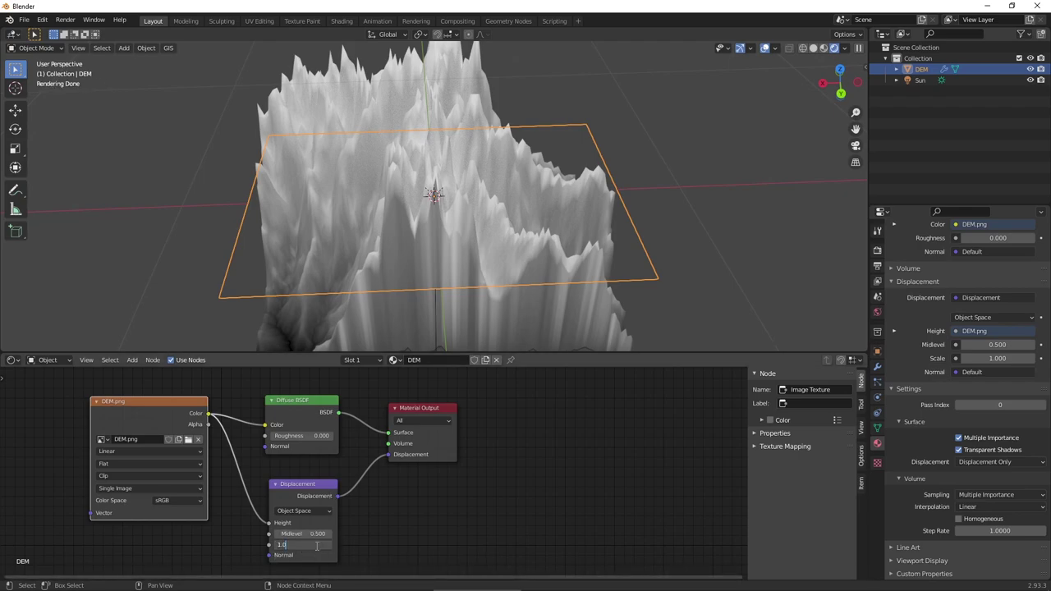
pyautogui.write('0.5')
pyautogui.press('Return')
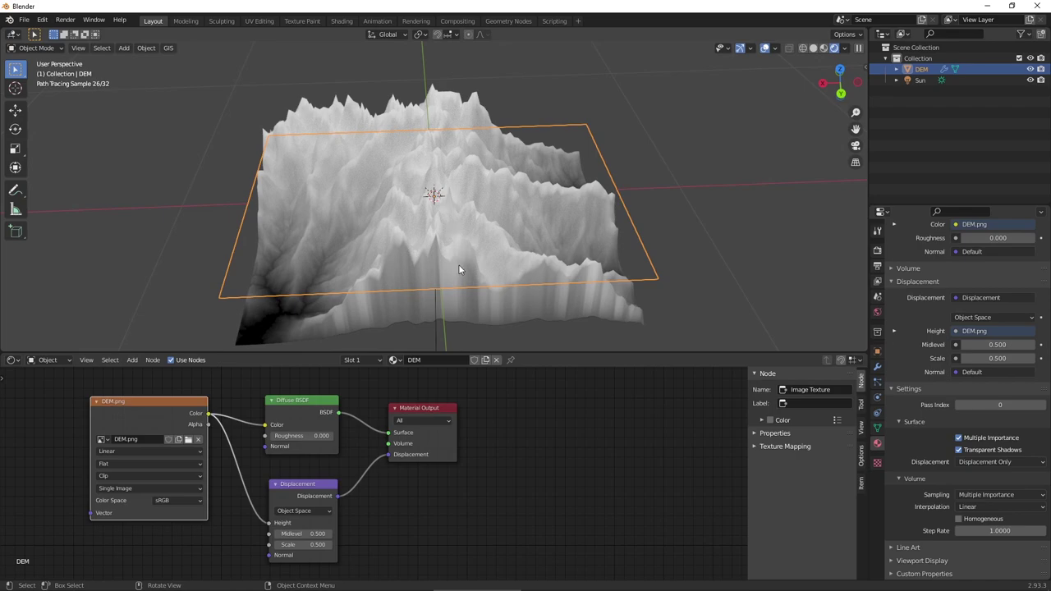
# Step: Change the Displacement node Scale to 0.070 and zoom in on the terrain plane
pyautogui.click(316, 545)
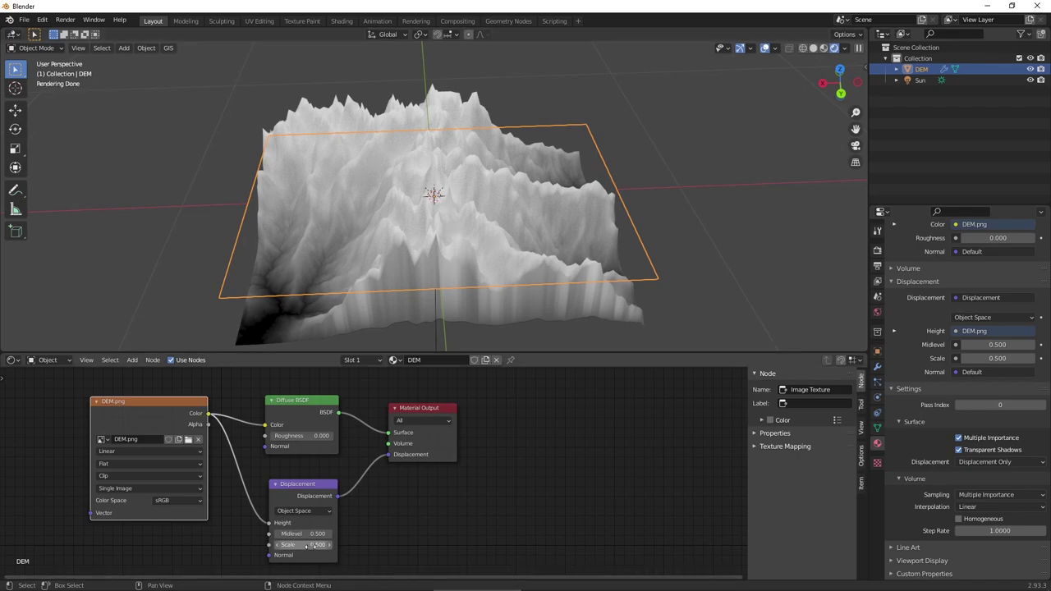
pyautogui.moveTo(316, 548); pyautogui.dragTo(254, 540)
pyautogui.write('0')
pyautogui.press('Return')
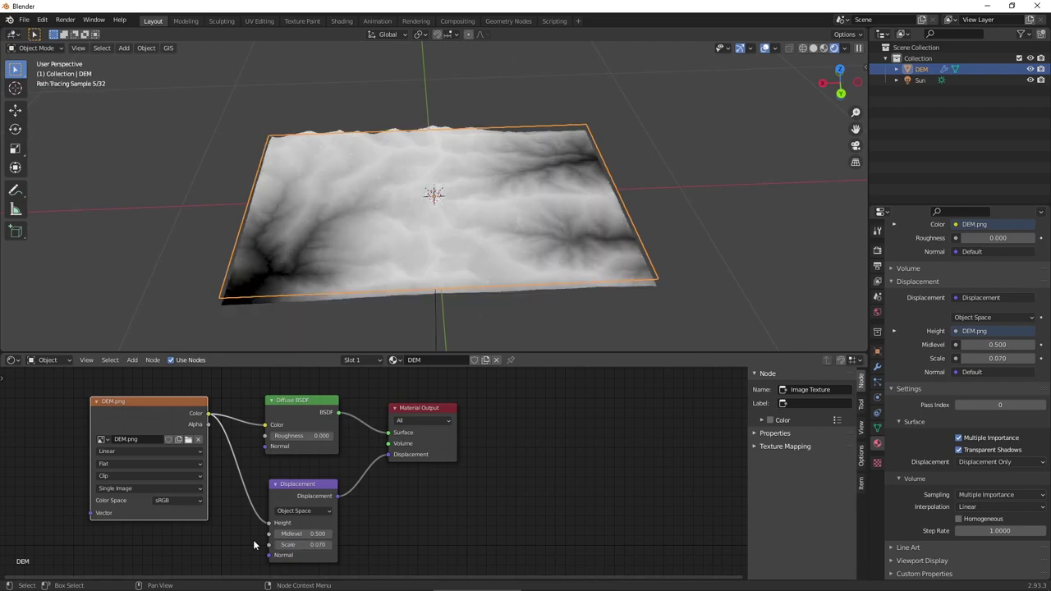
pyautogui.scroll(3, 558, 214)
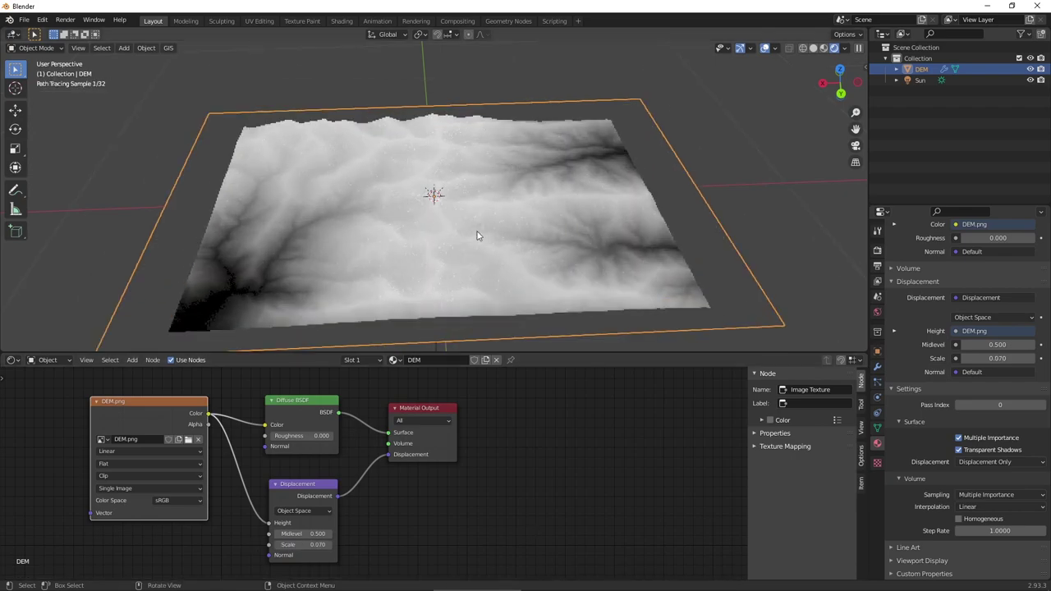
pyautogui.scroll(2, 471, 240)
pyautogui.scroll(-1, 472, 241)
pyautogui.moveTo(471, 240)
pyautogui.mouseDown(button='middle')
pyautogui.moveTo(474, 254)
pyautogui.moveTo(493, 233)
pyautogui.moveTo(368, 222)
pyautogui.moveTo(618, 244)
pyautogui.mouseUp(button='middle')
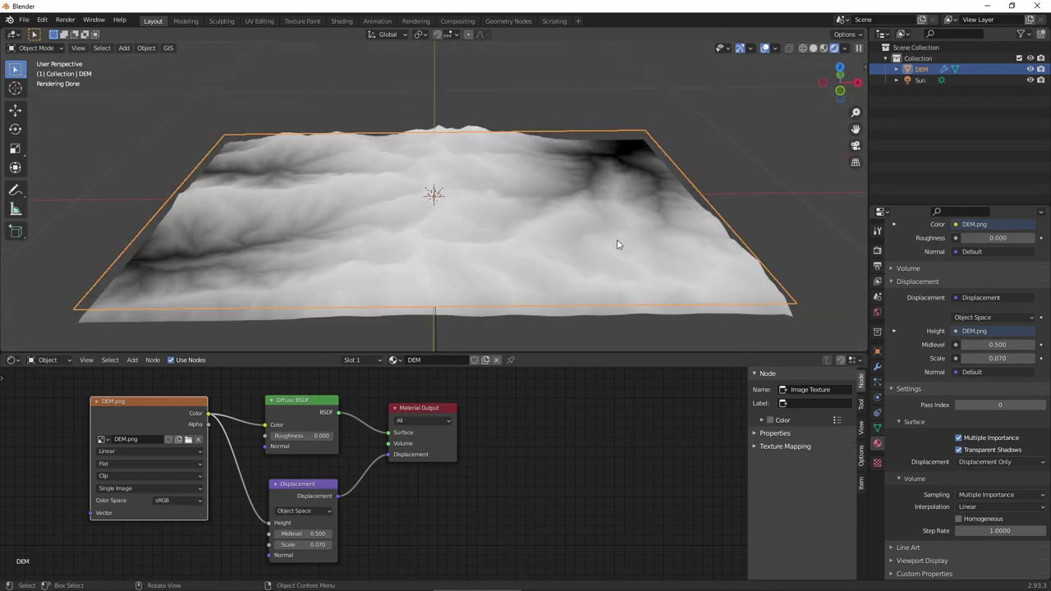
# Step: Expand the Render Properties Subdivision panel and set the viewport dicing rate to 1 px
pyautogui.click(878, 251)
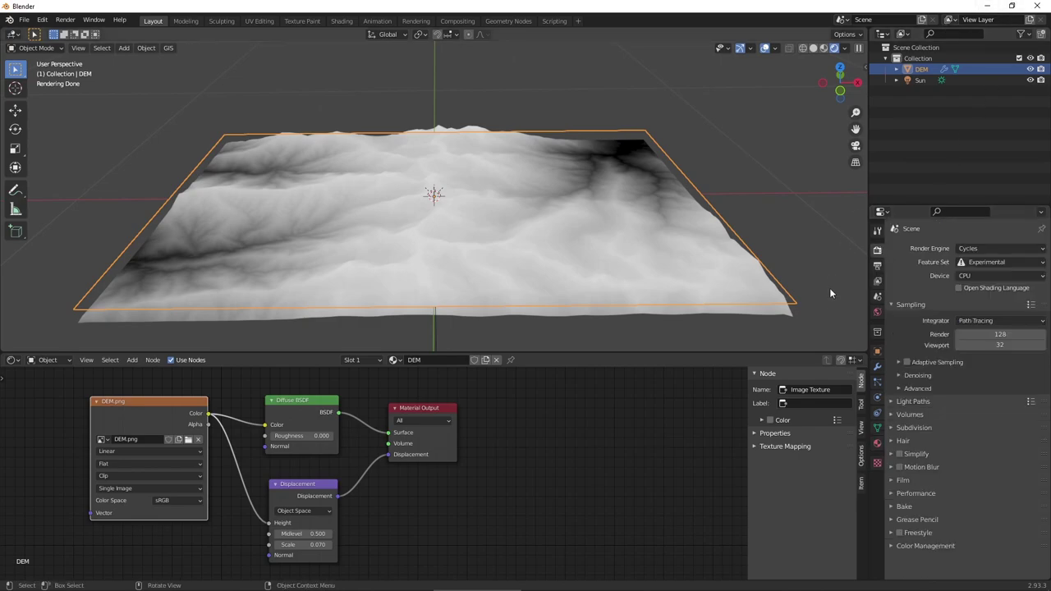
pyautogui.click(890, 428)
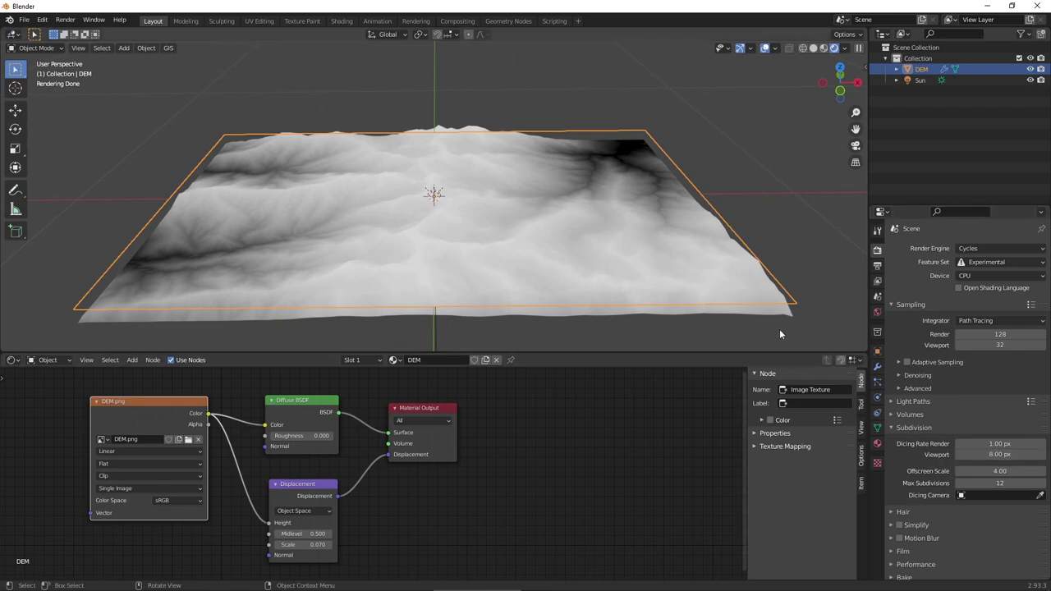
pyautogui.moveTo(741, 275); pyautogui.dragTo(730, 244, button='middle')
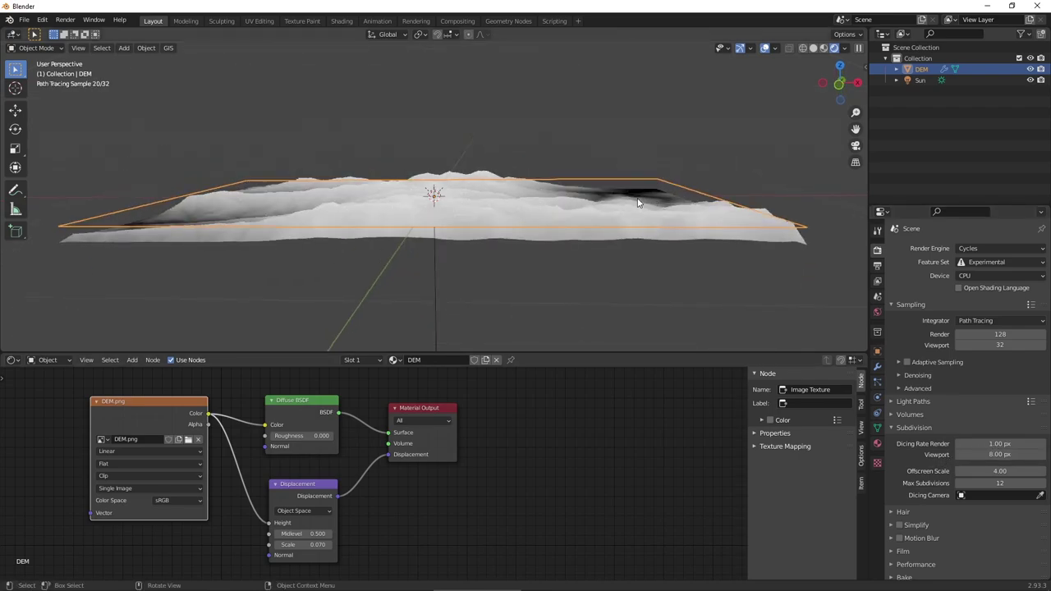
pyautogui.click(1014, 455)
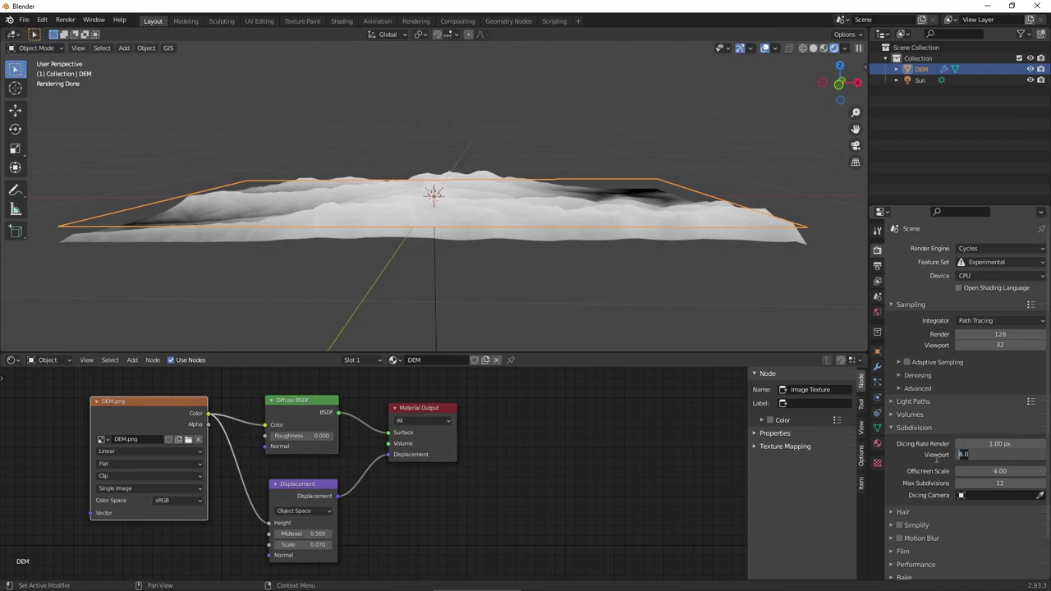
pyautogui.write('1')
pyautogui.press('Return')
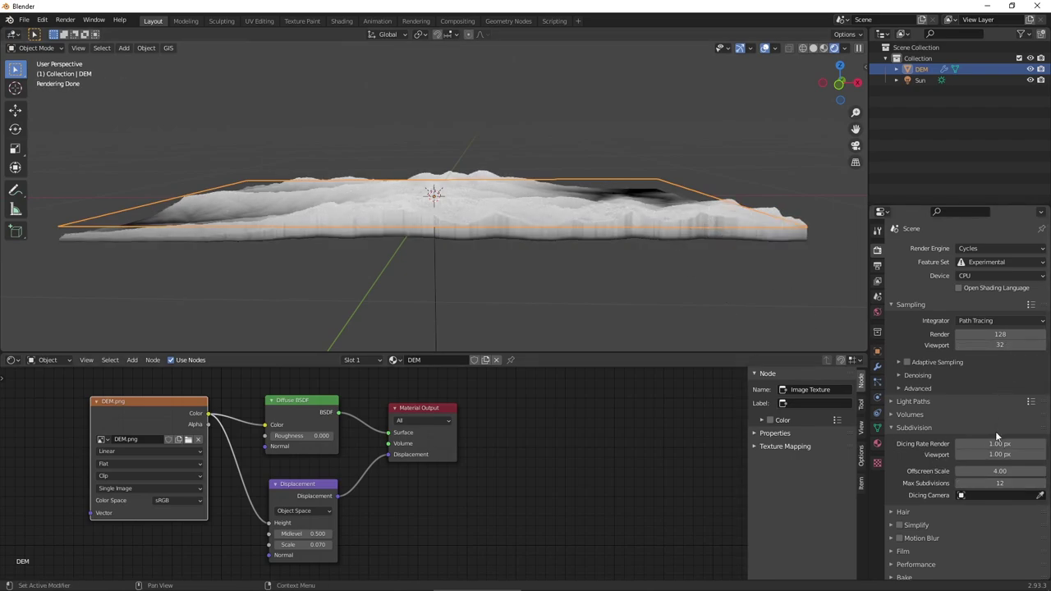
# Step: Compare viewport dicing rates of 8 and 100 px, then settle back on 1 px
pyautogui.hotkey('ctrl', 'z')
pyautogui.click(1015, 455)
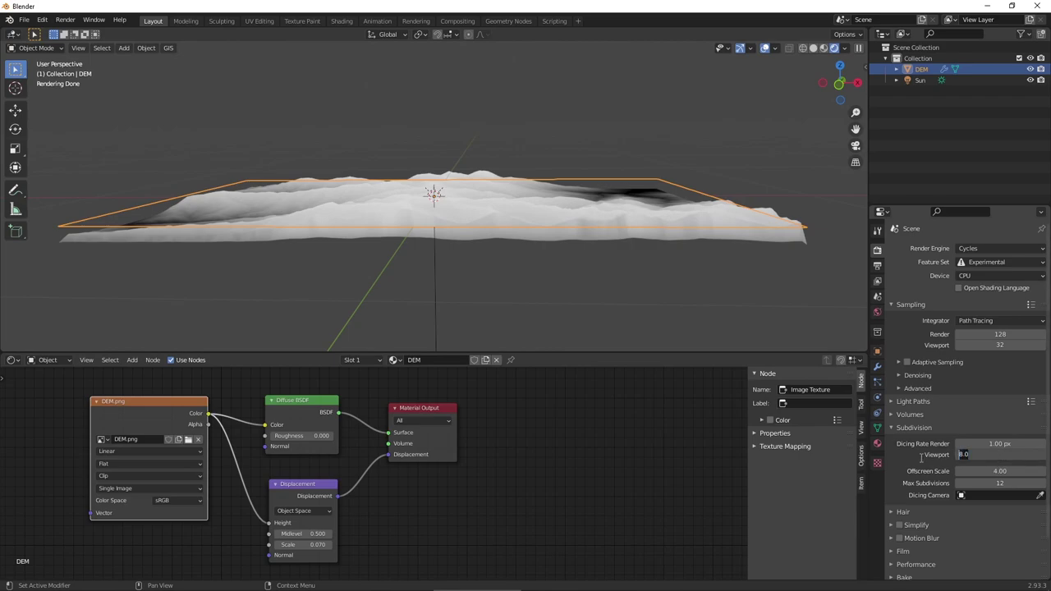
pyautogui.write('100')
pyautogui.press('Return')
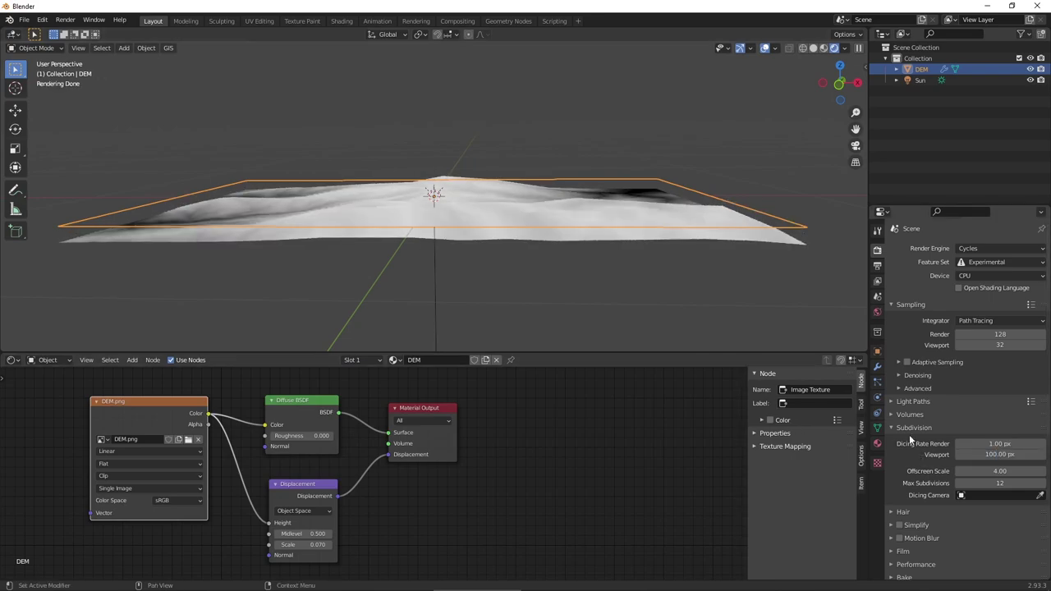
pyautogui.click(1017, 456)
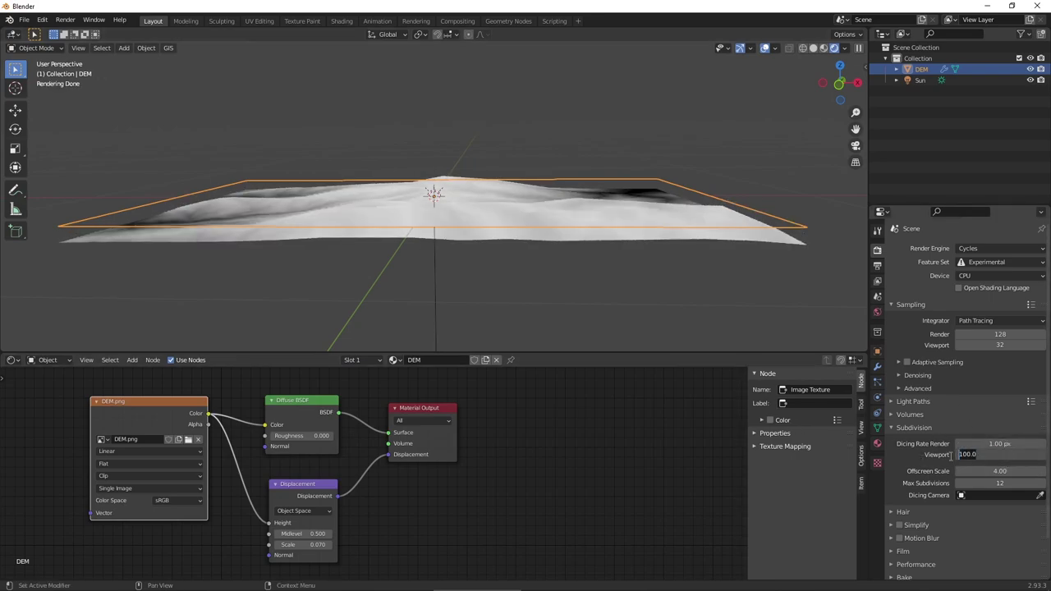
pyautogui.write('1')
pyautogui.press('Return')
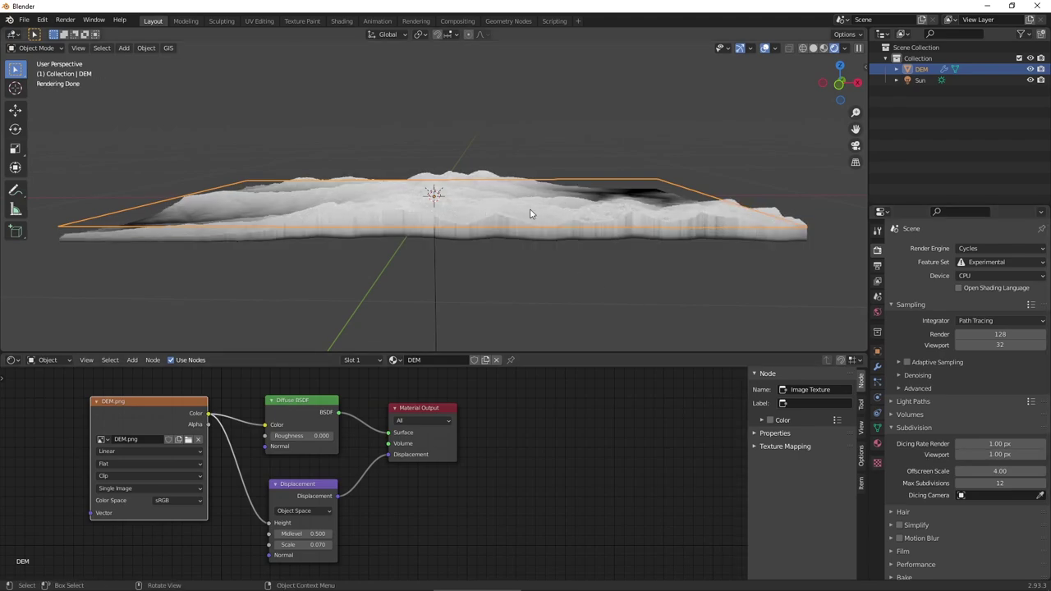
pyautogui.moveTo(530, 213)
pyautogui.mouseDown(button='middle')
pyautogui.moveTo(500, 229)
pyautogui.moveTo(519, 235)
pyautogui.mouseUp(button='middle')
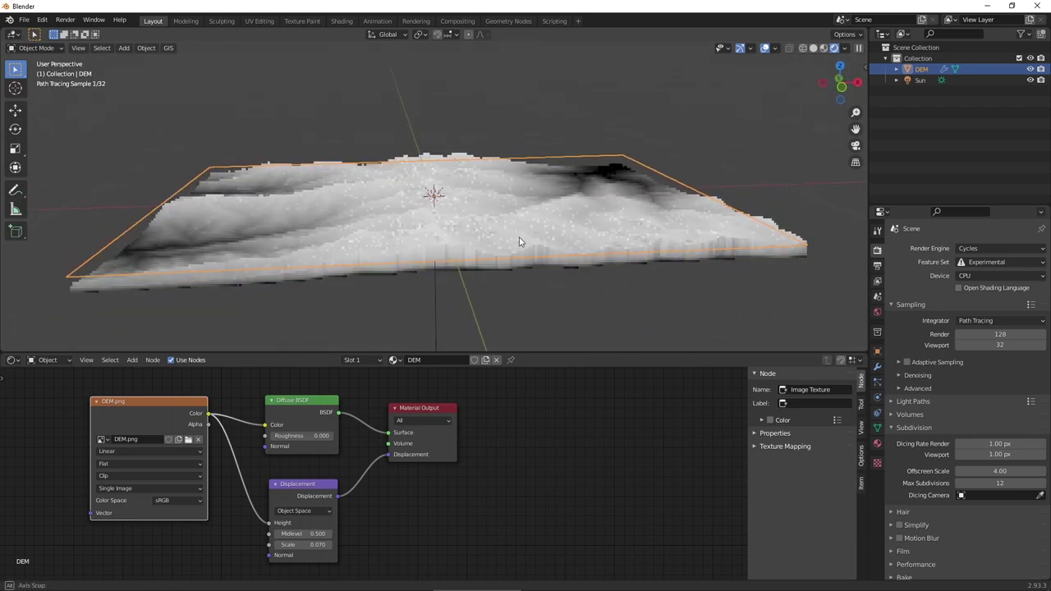
# Step: Move the Sun light up beside the terrain and aim its direction across the surface
pyautogui.click(435, 201)
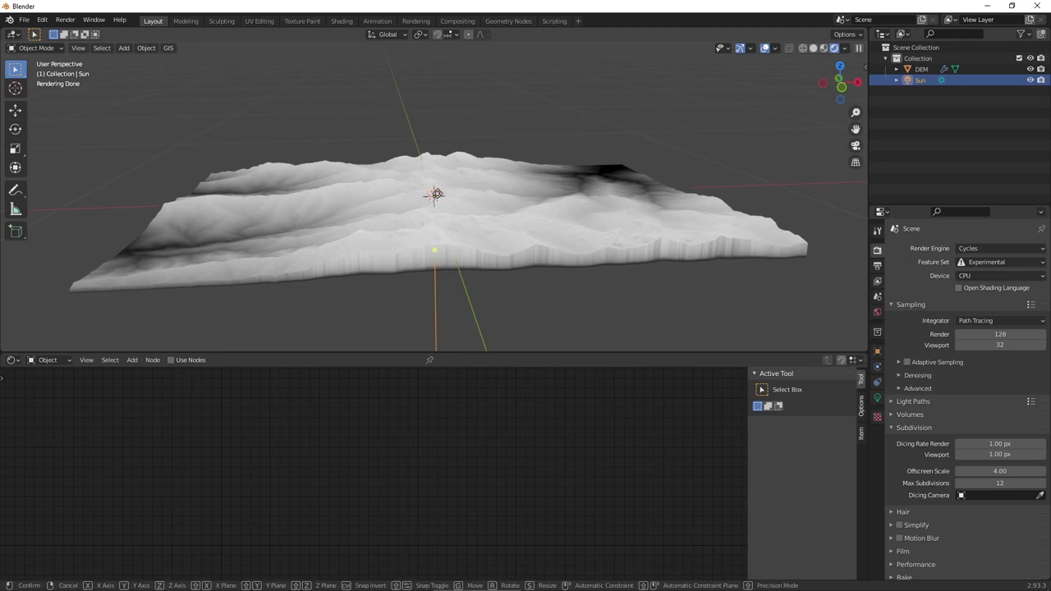
pyautogui.press('g')
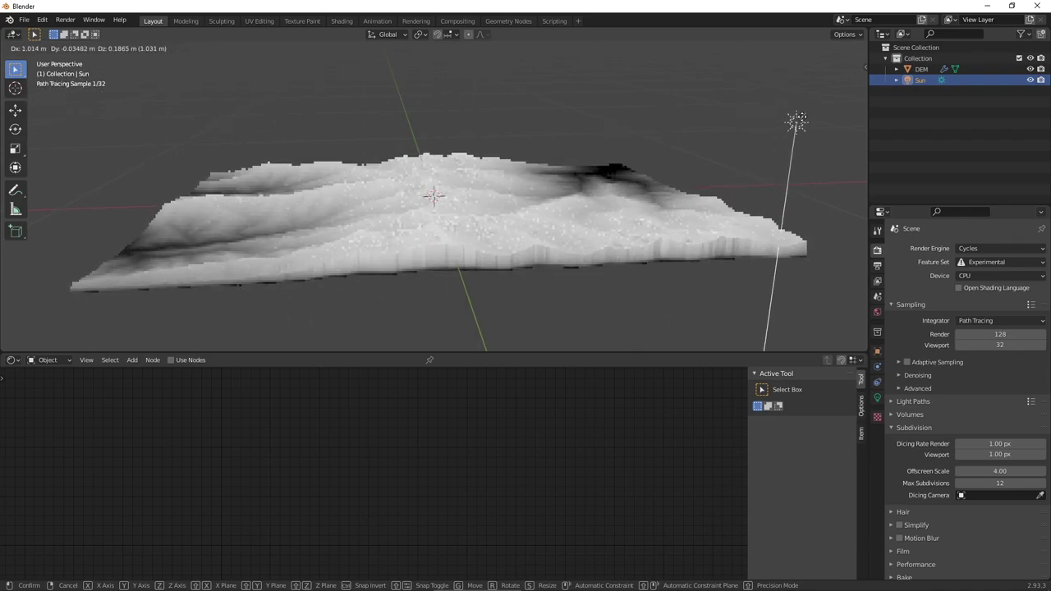
pyautogui.click(811, 109)
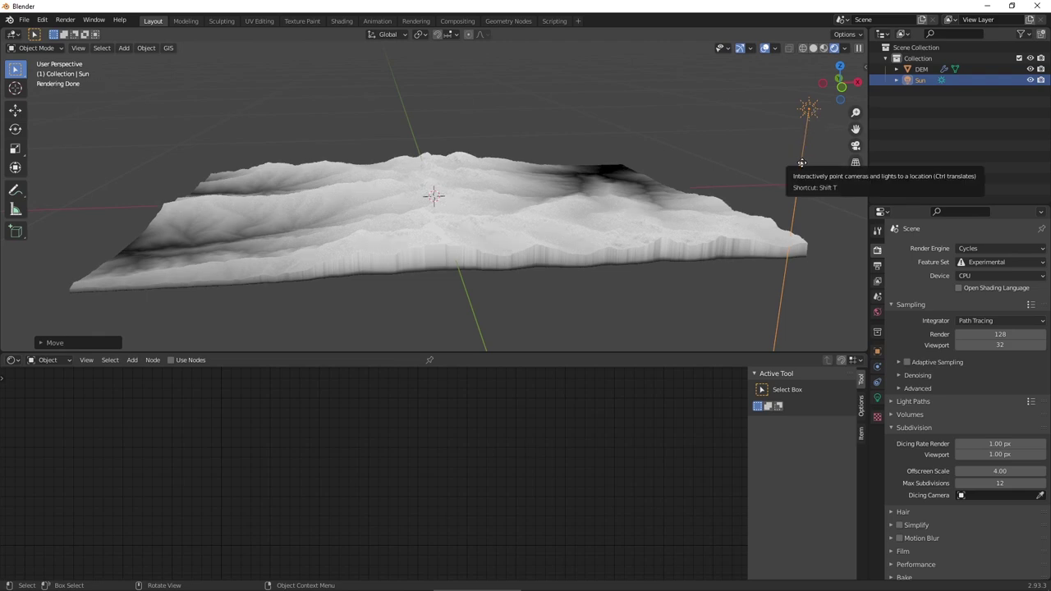
pyautogui.moveTo(801, 163)
pyautogui.mouseDown()
pyautogui.moveTo(726, 127)
pyautogui.moveTo(629, 136)
pyautogui.moveTo(633, 168)
pyautogui.moveTo(658, 175)
pyautogui.mouseUp()
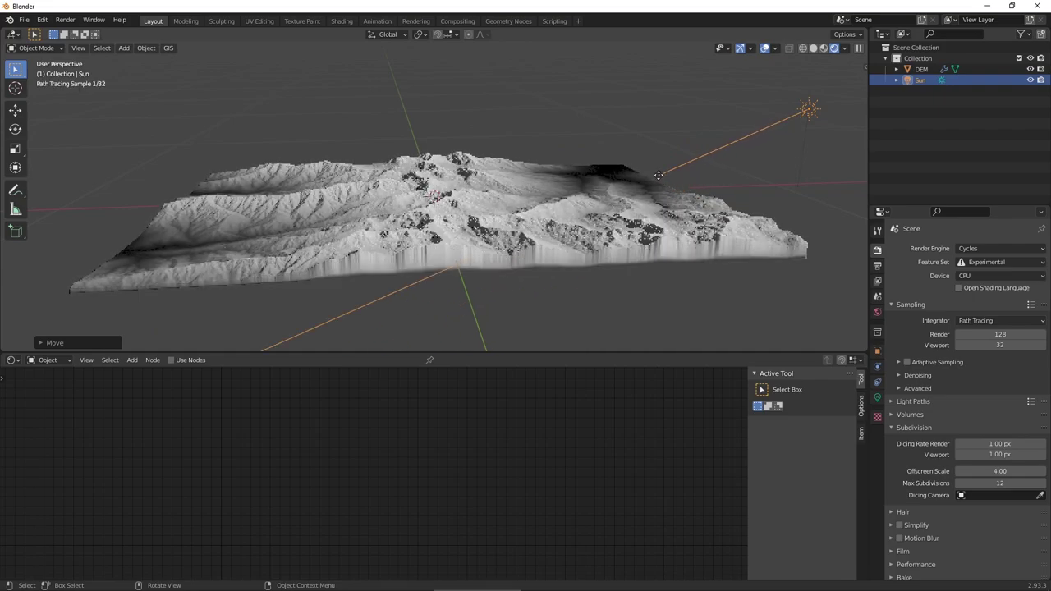
pyautogui.moveTo(659, 175)
pyautogui.mouseDown()
pyautogui.moveTo(648, 176)
pyautogui.moveTo(679, 188)
pyautogui.moveTo(665, 179)
pyautogui.mouseUp()
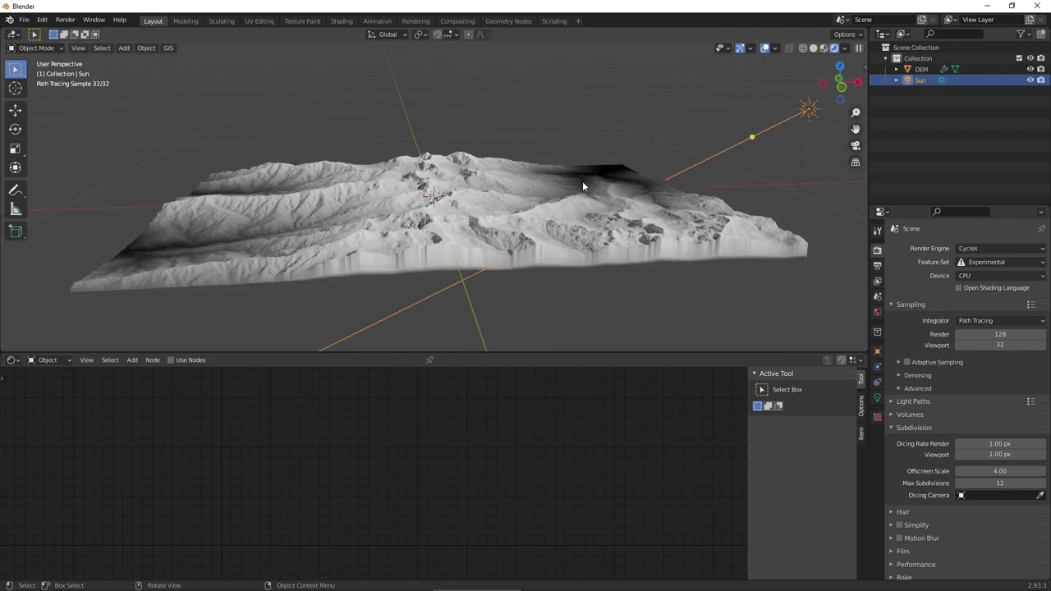
pyautogui.moveTo(515, 220); pyautogui.dragTo(400, 232, button='middle')
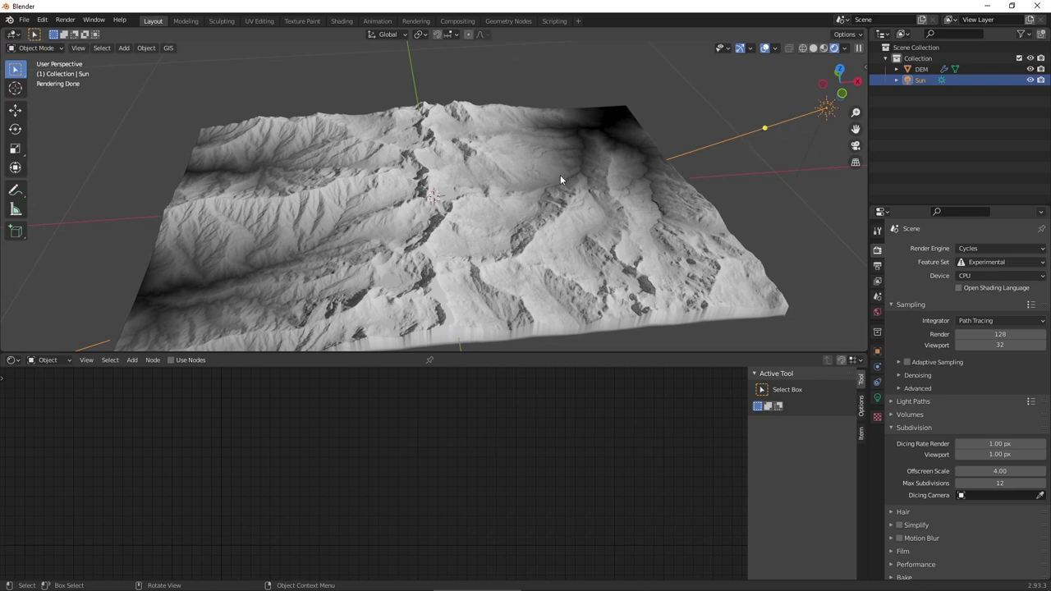
pyautogui.moveTo(524, 269); pyautogui.dragTo(459, 258, button='middle')
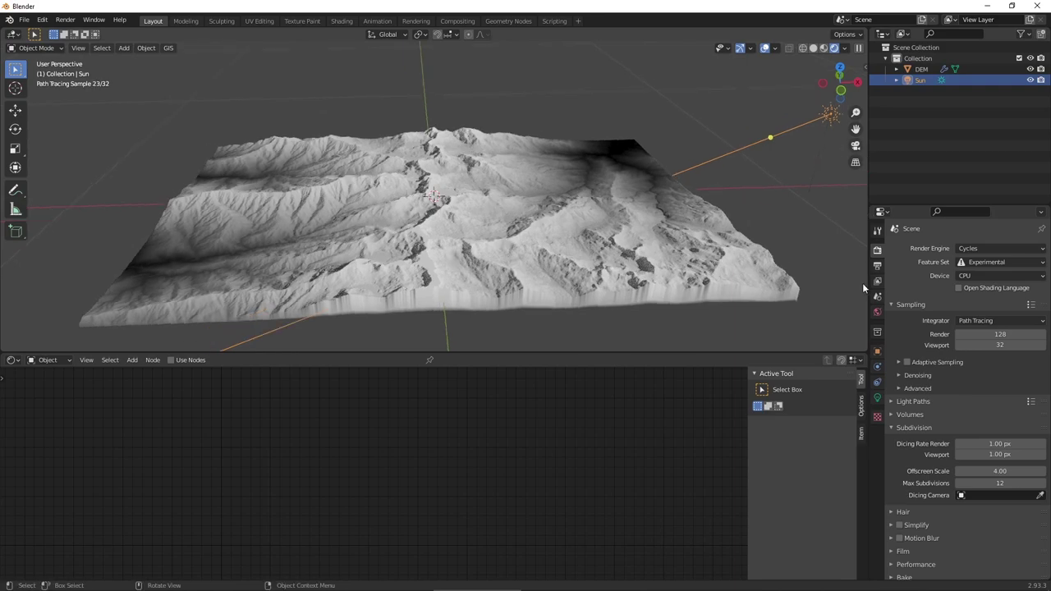
# Step: Set the Sun's angle to 15° and re-aim its direction over the terrain
pyautogui.click(880, 400)
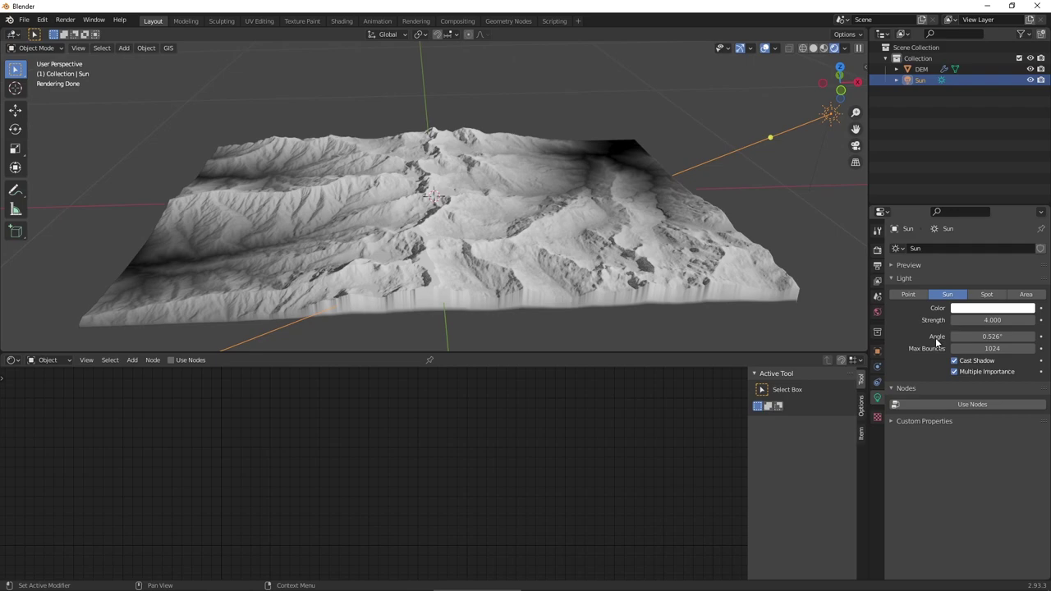
pyautogui.click(969, 337)
pyautogui.write('0')
pyautogui.press('Return')
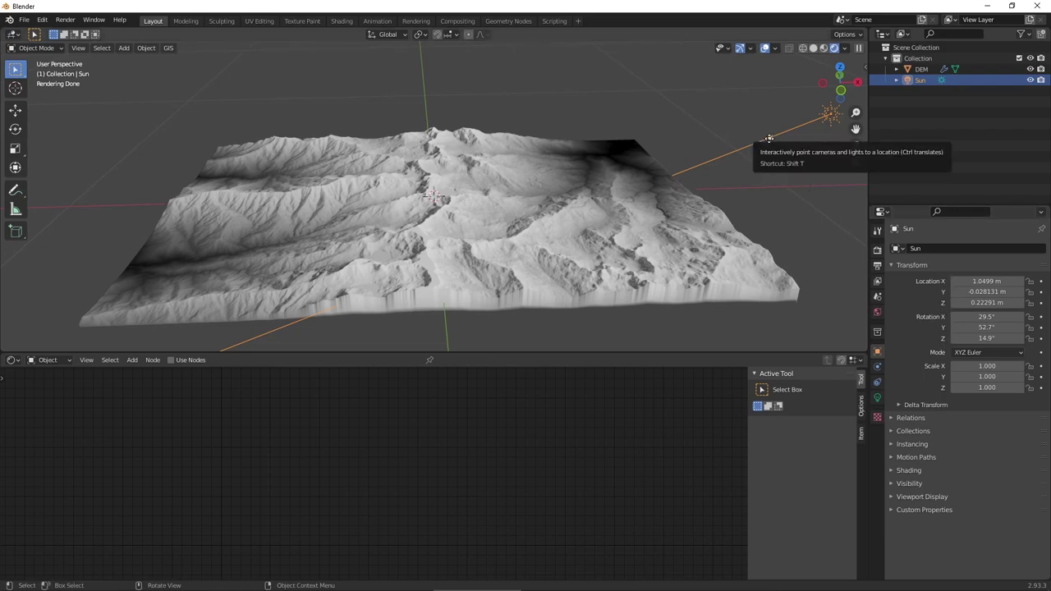
pyautogui.moveTo(770, 137)
pyautogui.mouseDown()
pyautogui.moveTo(762, 133)
pyautogui.moveTo(764, 148)
pyautogui.mouseUp()
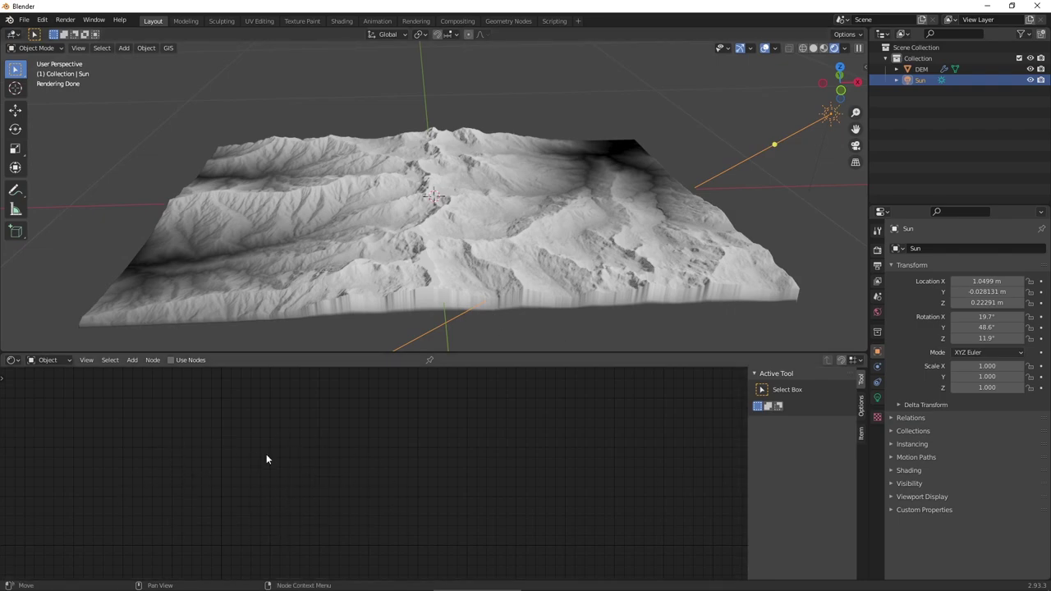
# Step: Select the DEM terrain again to bring its material nodes back up
pyautogui.click(920, 70)
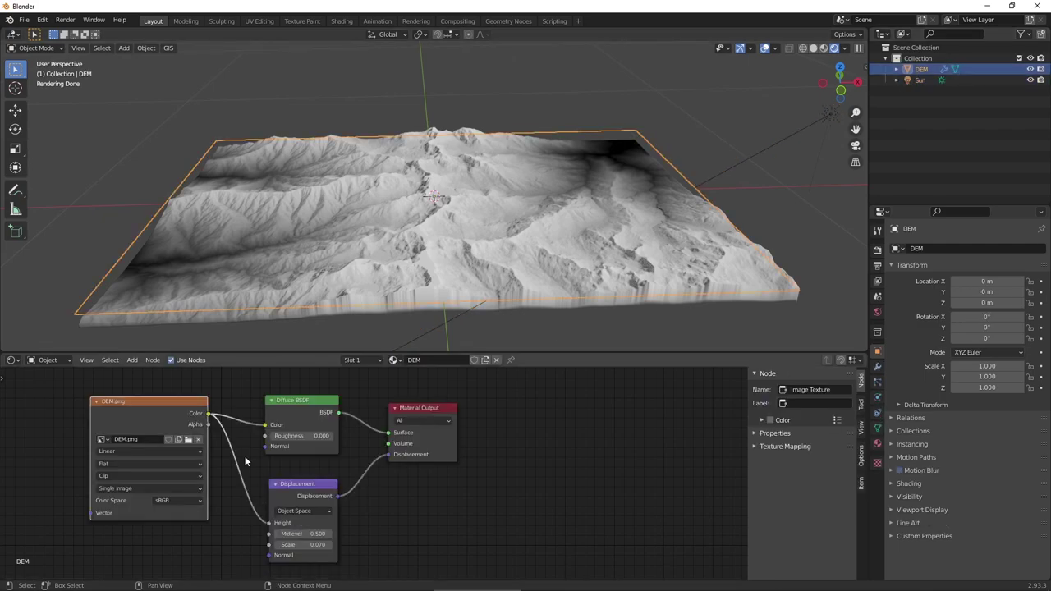
pyautogui.click(921, 79)
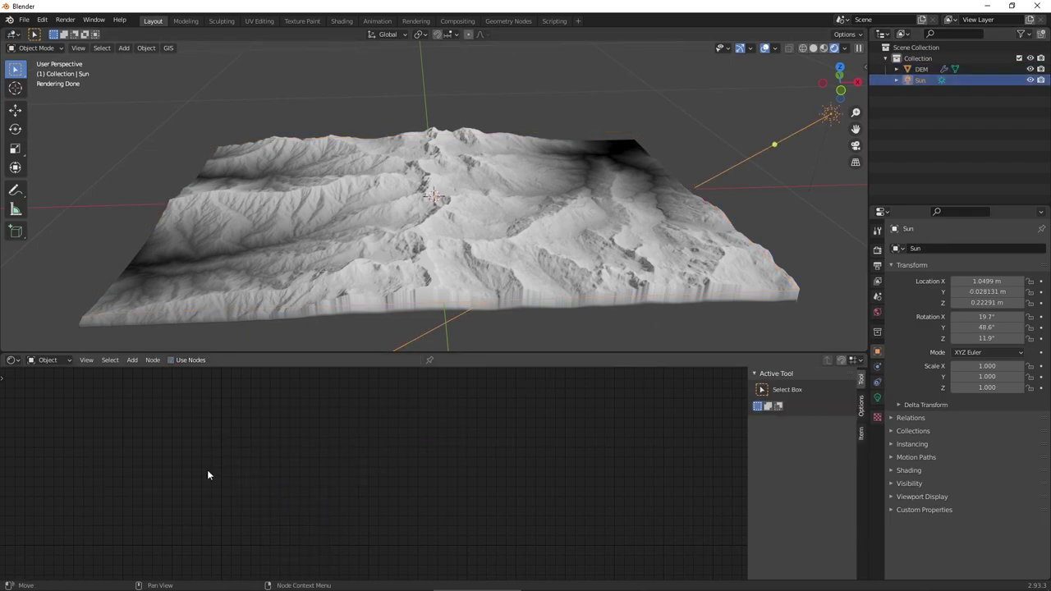
pyautogui.click(920, 69)
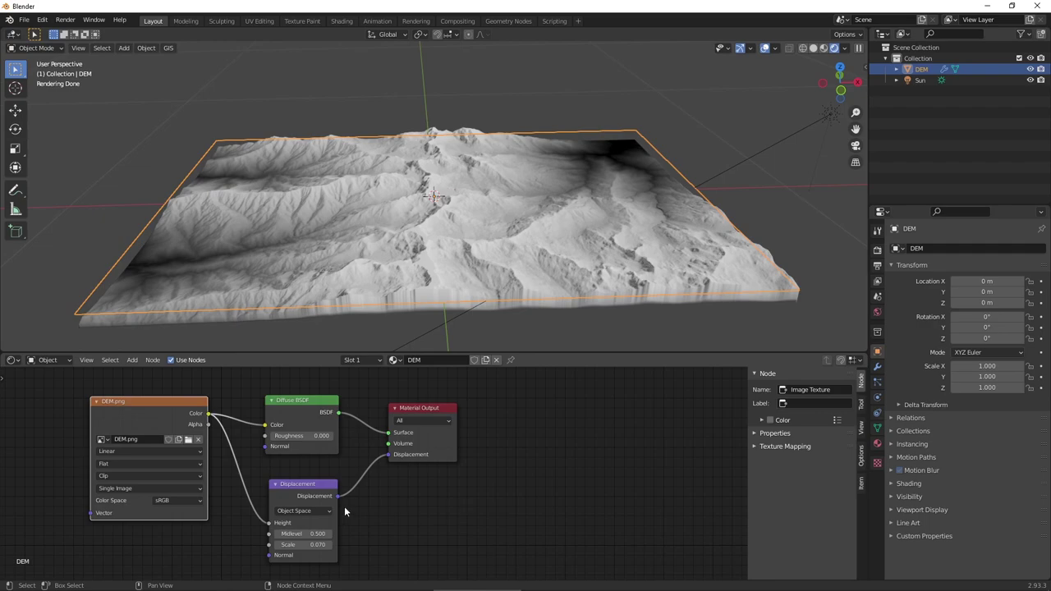
# Step: Add a ColorRamp node and insert it between DEM.png Color and the Diffuse BSDF Color
pyautogui.click(129, 364)
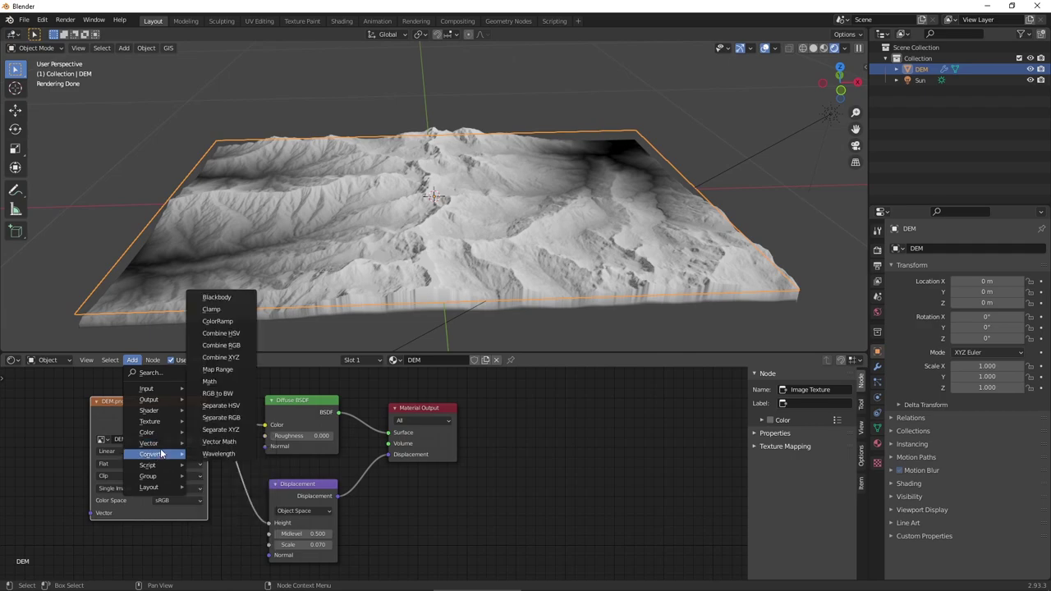
pyautogui.moveTo(153, 454)
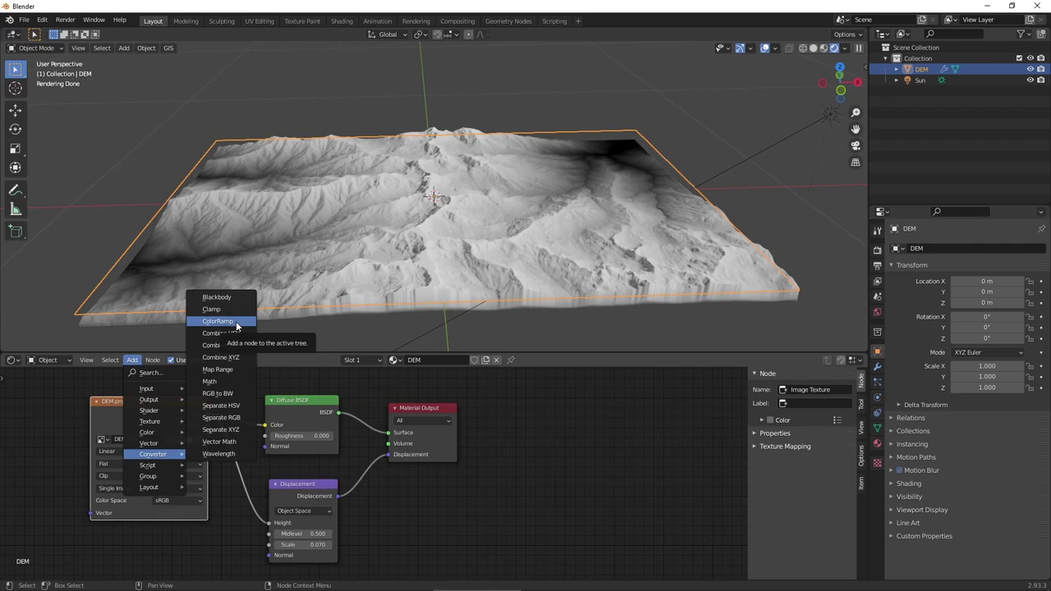
pyautogui.click(237, 326)
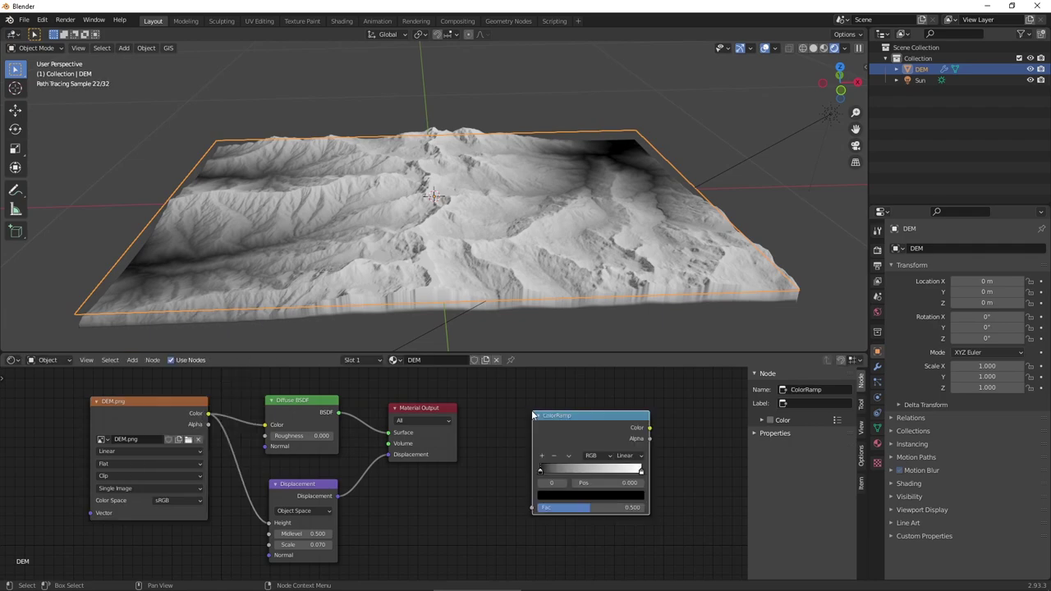
pyautogui.click(580, 413)
pyautogui.moveTo(171, 400); pyautogui.dragTo(80, 436)
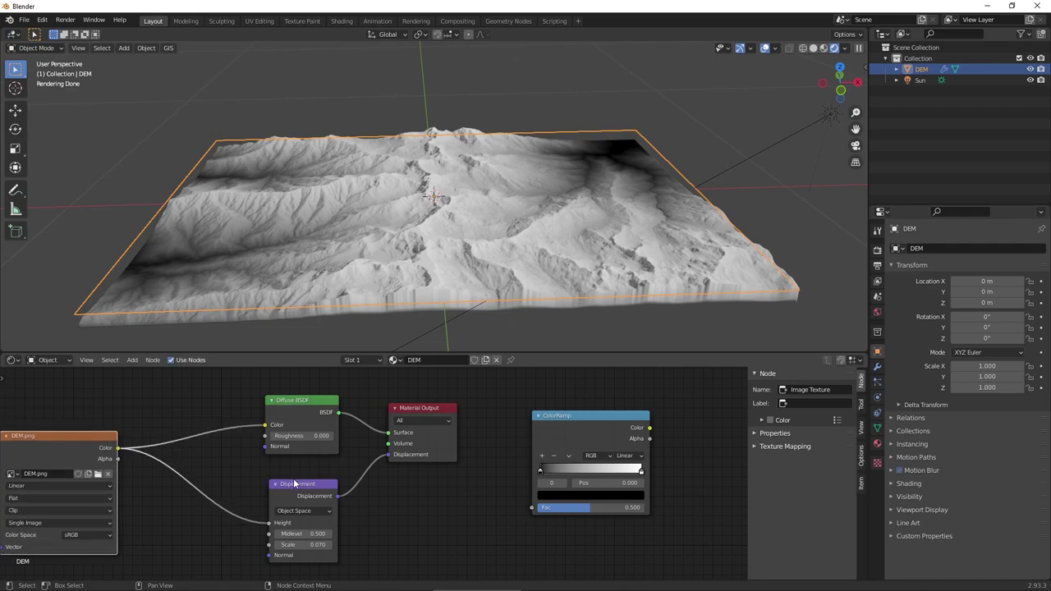
pyautogui.moveTo(295, 484); pyautogui.dragTo(311, 537)
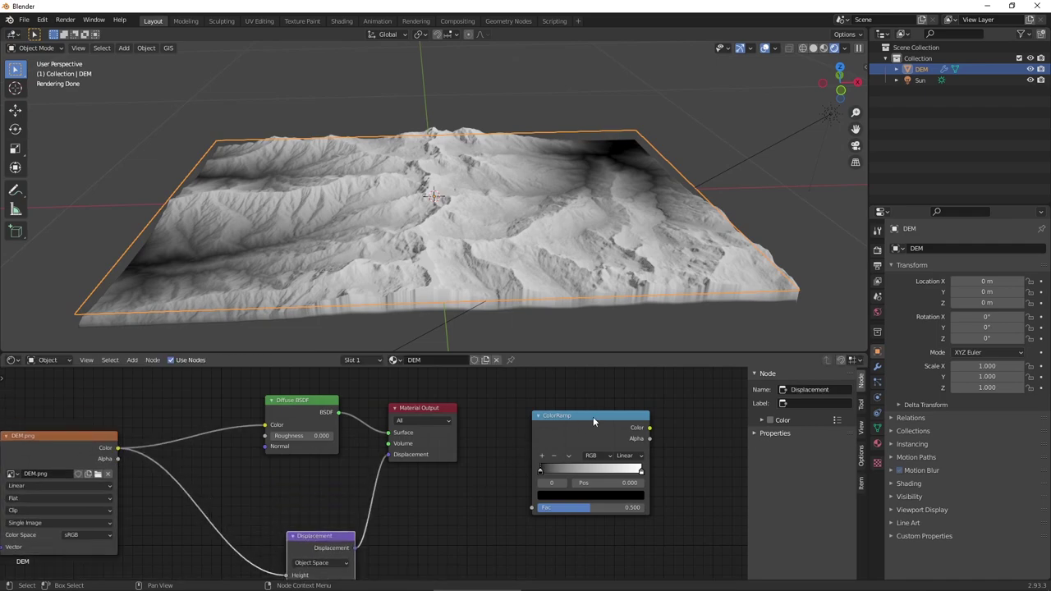
pyautogui.moveTo(593, 416)
pyautogui.mouseDown()
pyautogui.moveTo(183, 379)
pyautogui.moveTo(193, 381)
pyautogui.mouseUp()
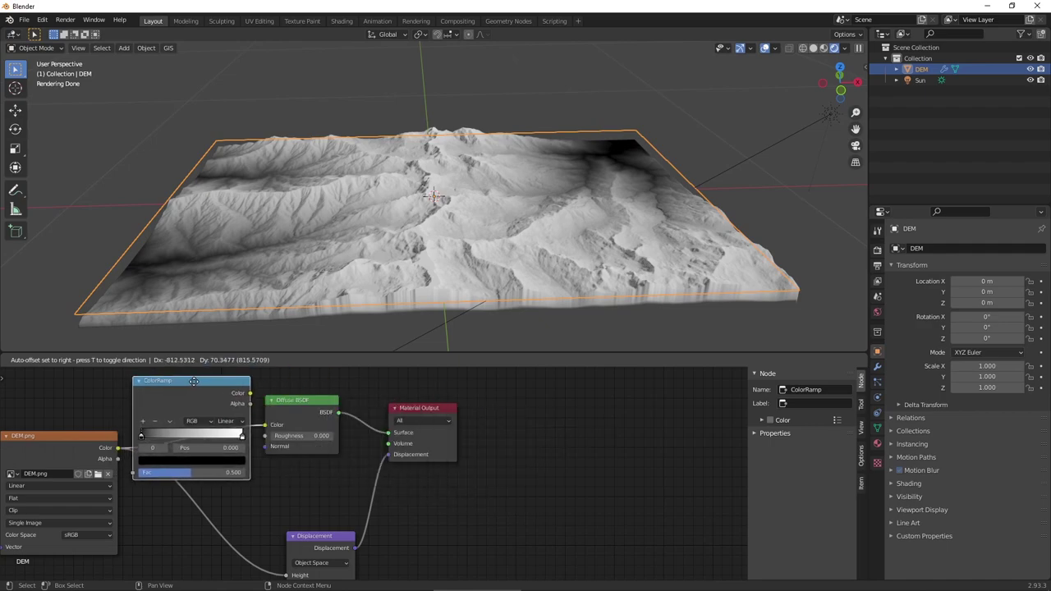
pyautogui.moveTo(194, 381); pyautogui.dragTo(213, 374)
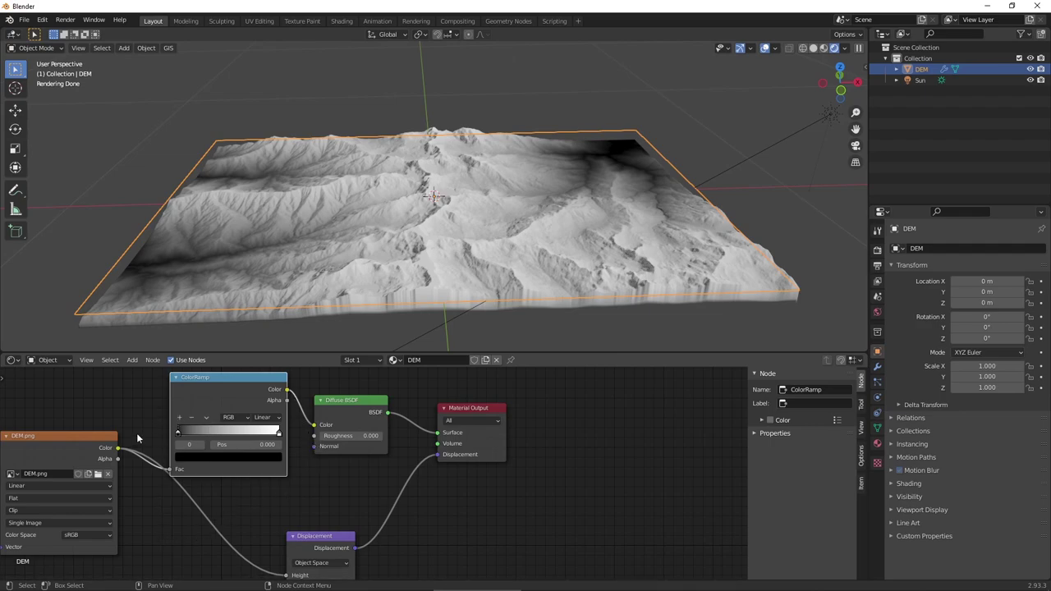
# Step: Set the ColorRamp interpolation to B-Spline and colour the black low stop green
pyautogui.click(272, 420)
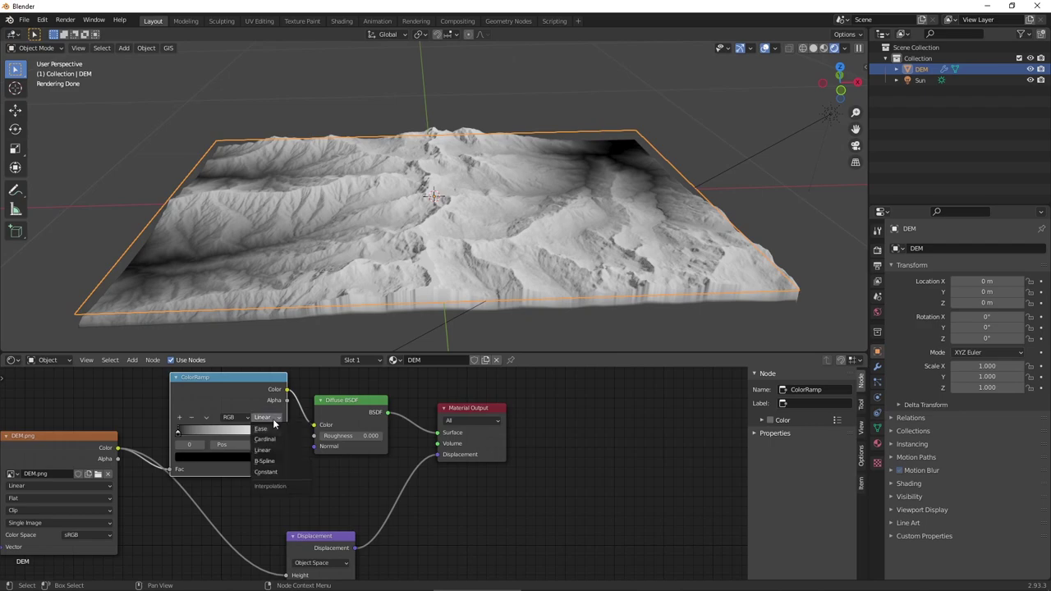
pyautogui.click(264, 461)
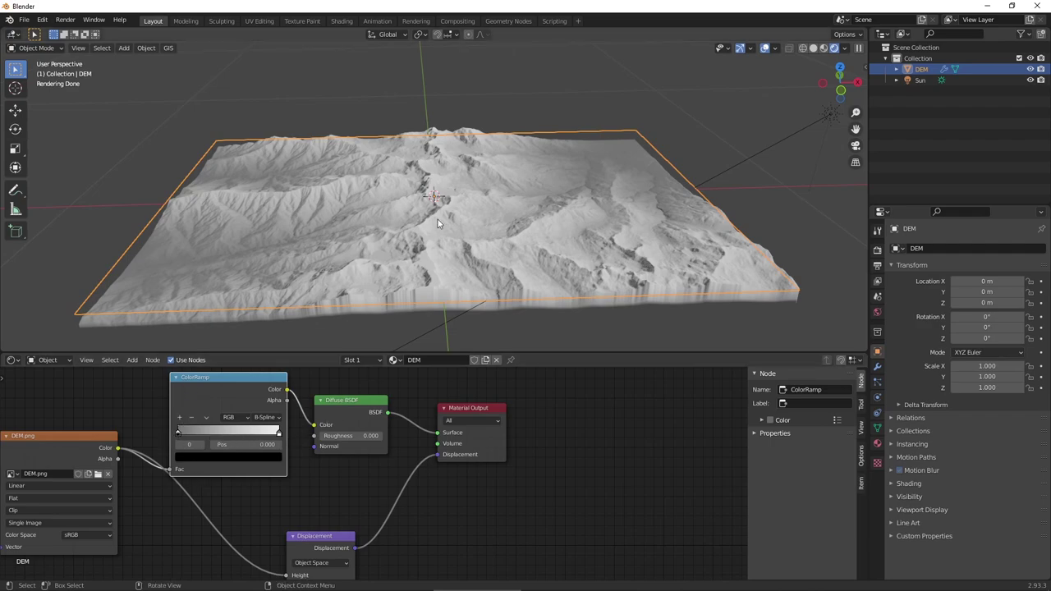
pyautogui.click(178, 434)
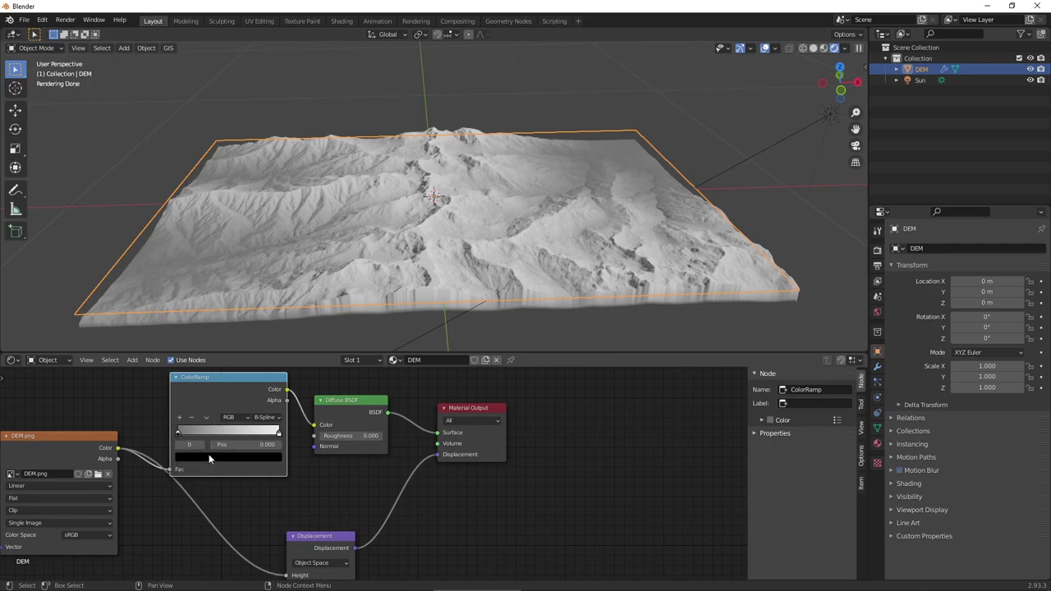
pyautogui.click(209, 457)
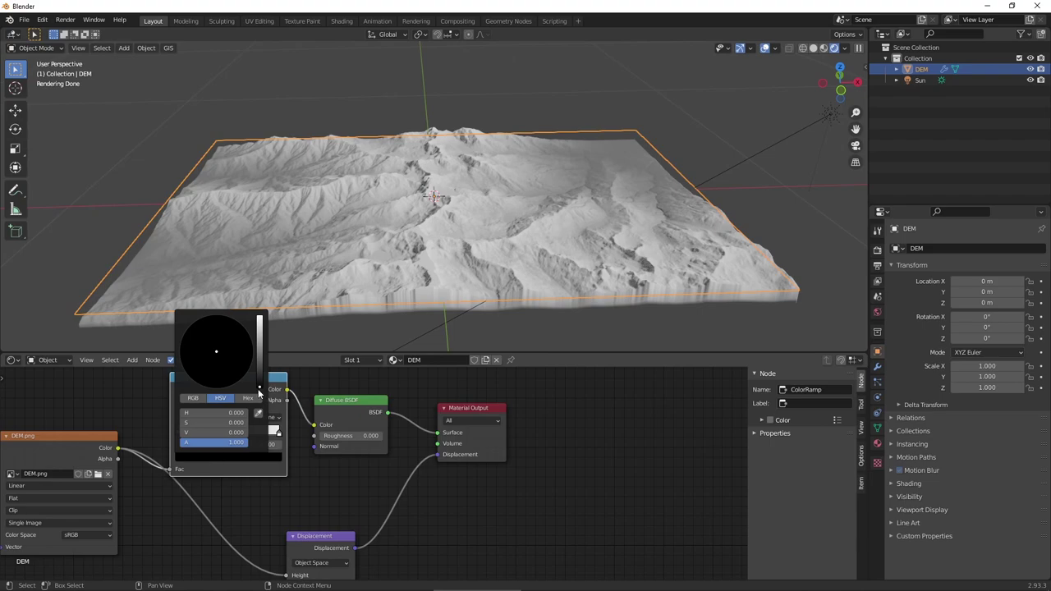
pyautogui.moveTo(260, 389); pyautogui.dragTo(259, 344)
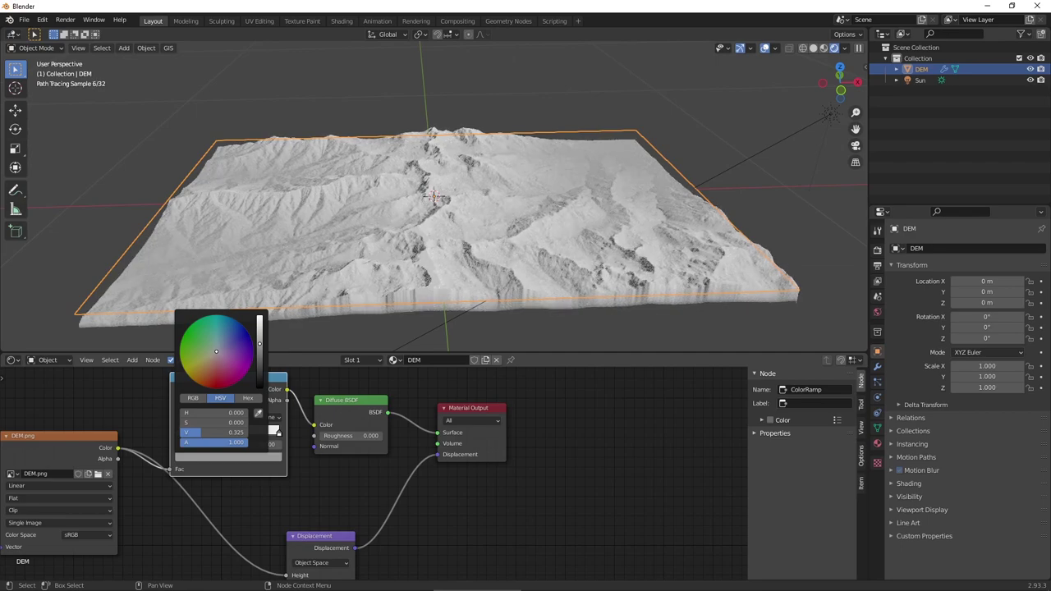
pyautogui.click(197, 351)
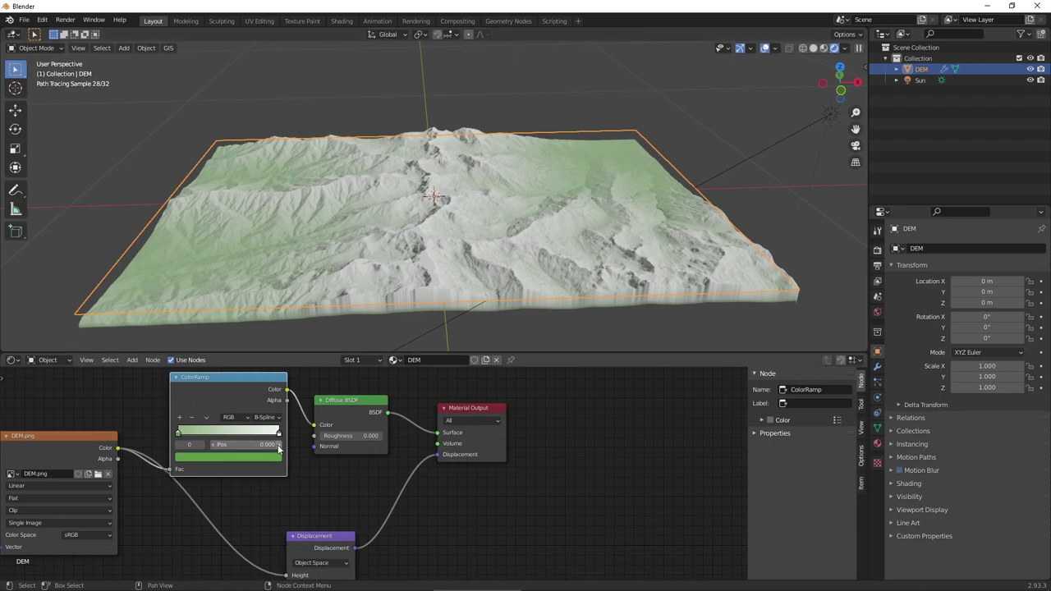
# Step: Re-pick the low stop colour, trying red and blue before settling on green
pyautogui.click(258, 457)
pyautogui.click(220, 385)
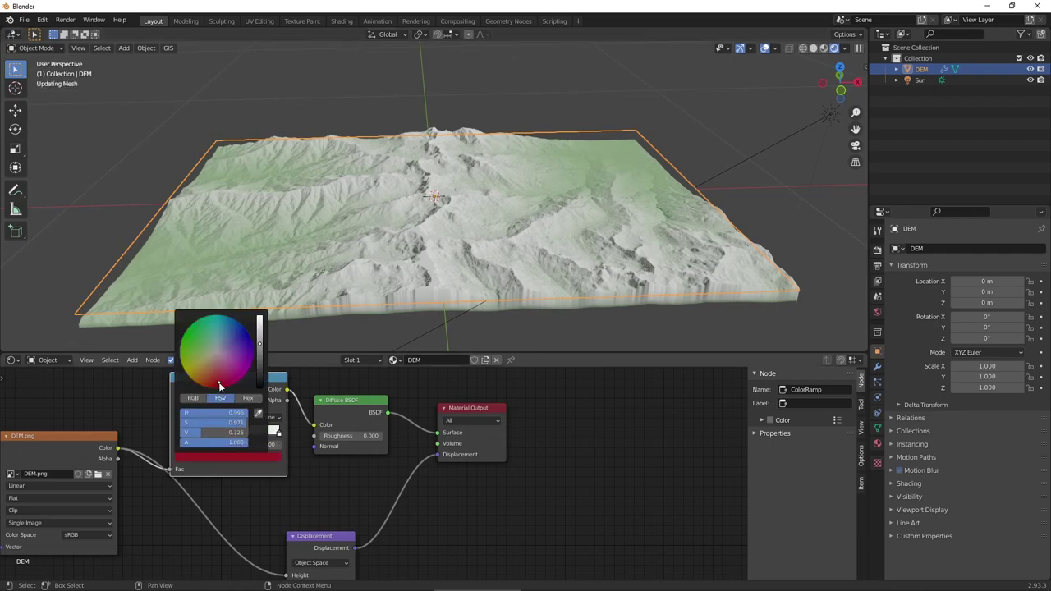
pyautogui.click(245, 340)
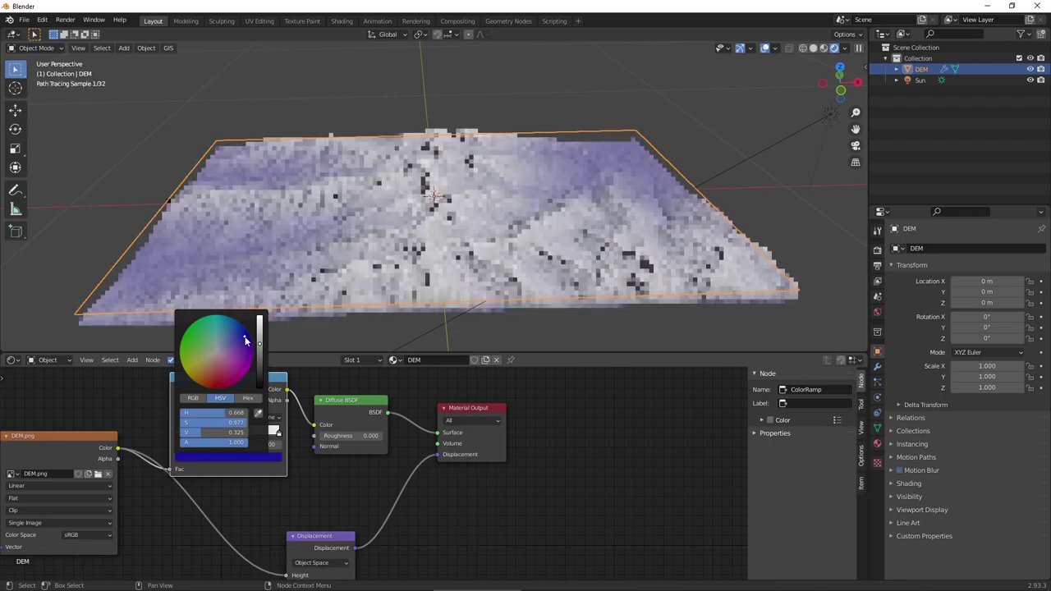
pyautogui.click(191, 349)
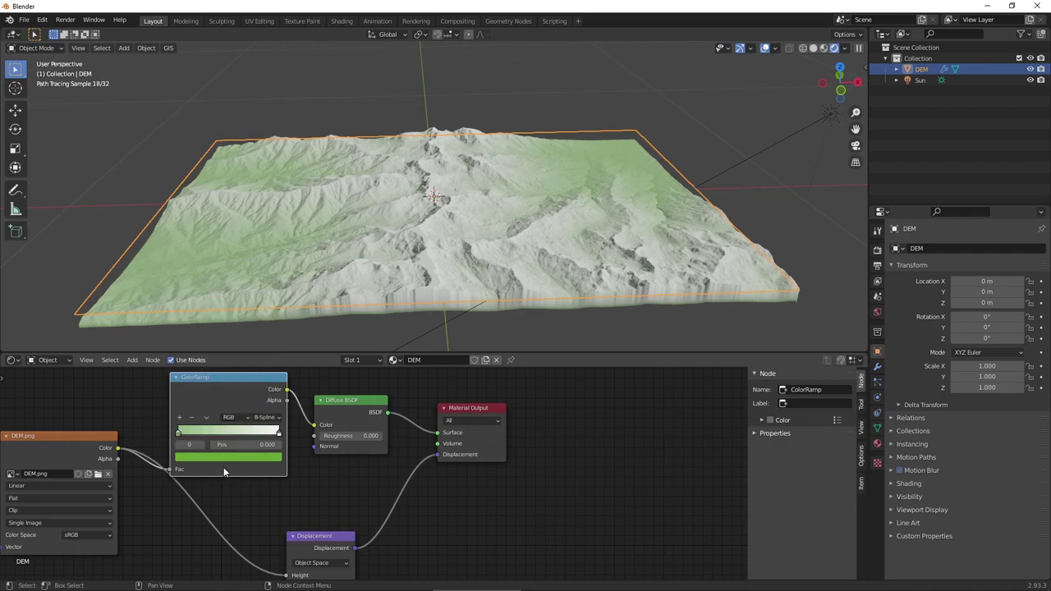
# Step: Make the white high stop yellow and nudge the green stop to 0.077
pyautogui.click(280, 434)
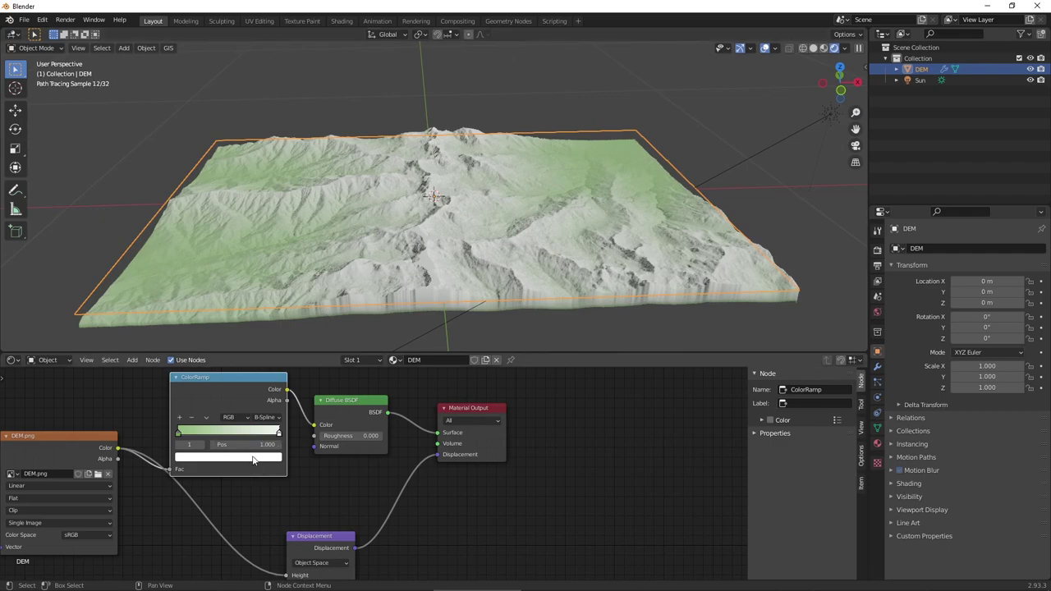
pyautogui.click(254, 458)
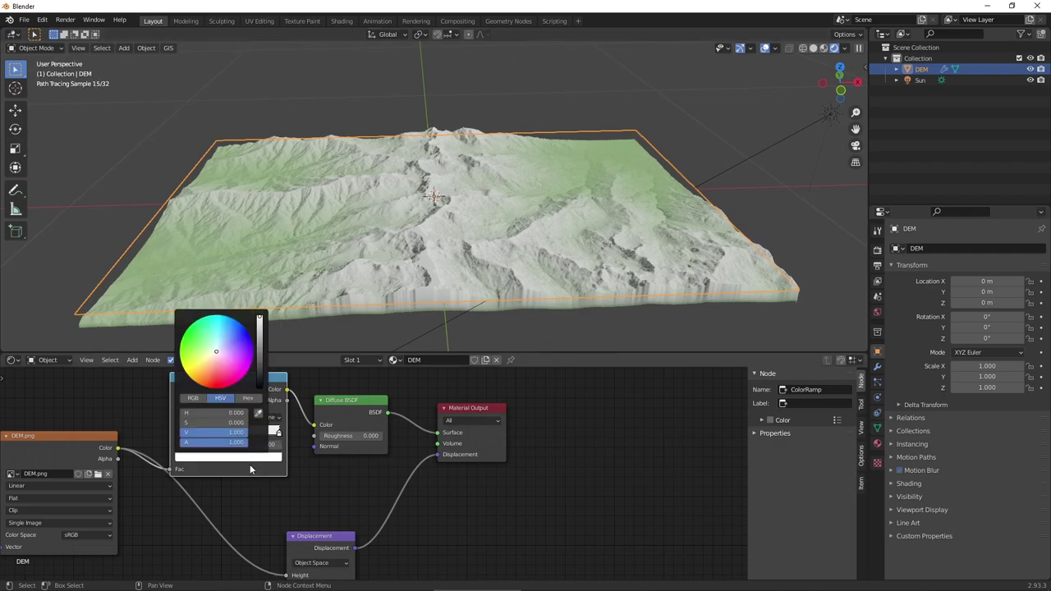
pyautogui.click(206, 367)
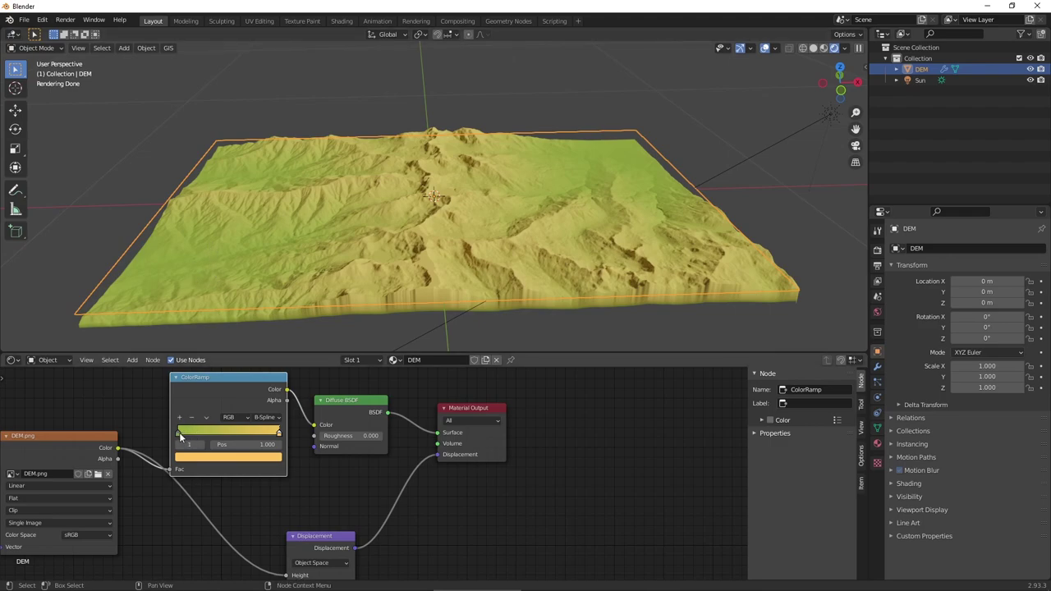
pyautogui.moveTo(180, 436); pyautogui.dragTo(188, 435)
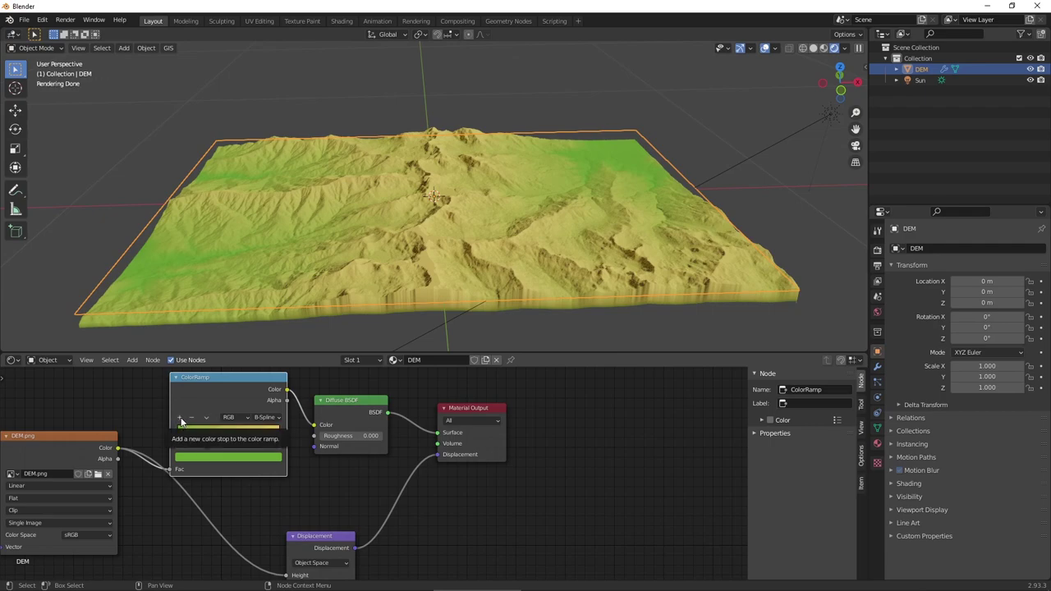
# Step: Add a brighter yellowish third ColorRamp stop near the middle, at 0.407
pyautogui.click(180, 418)
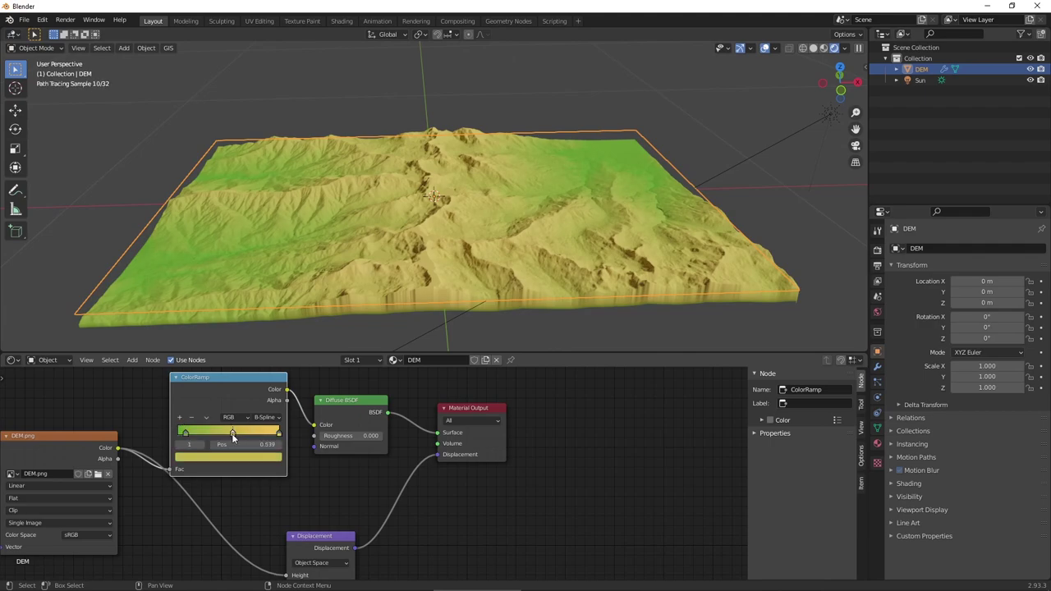
pyautogui.moveTo(233, 435); pyautogui.dragTo(255, 436)
pyautogui.click(245, 458)
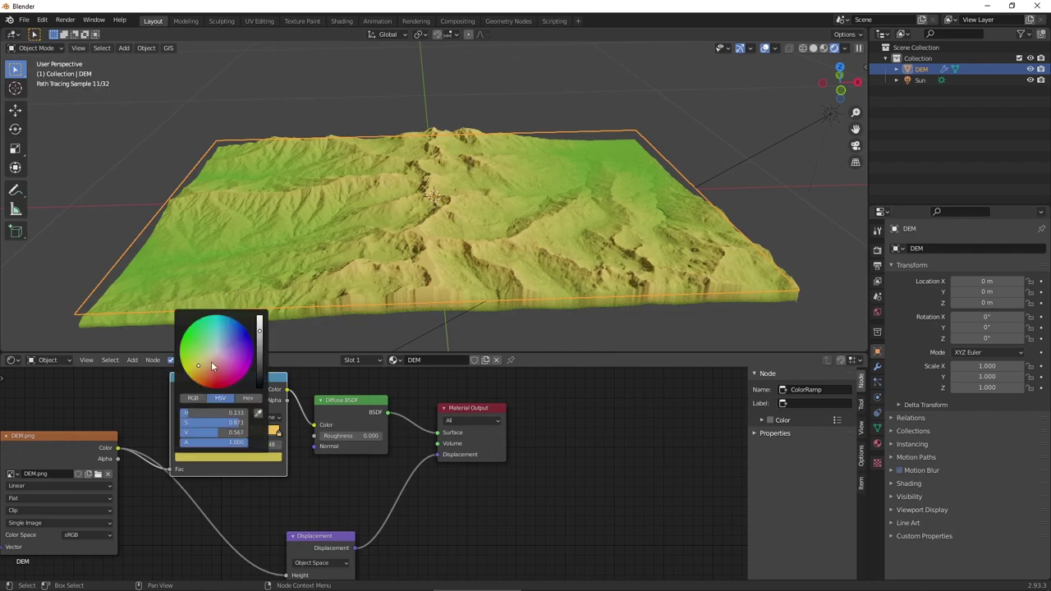
pyautogui.moveTo(212, 366); pyautogui.dragTo(196, 364)
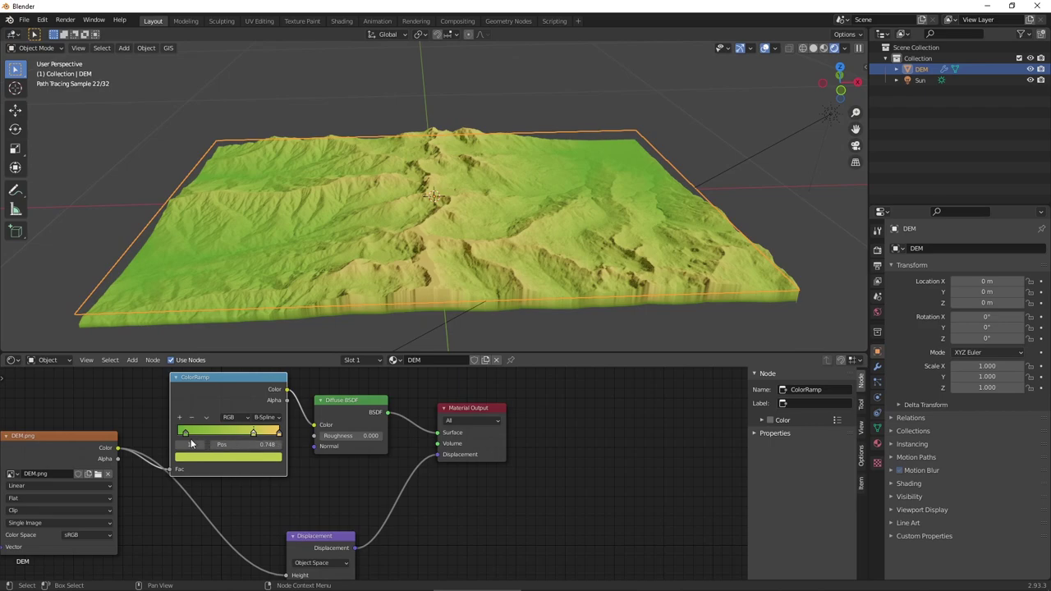
pyautogui.moveTo(253, 432); pyautogui.dragTo(219, 435)
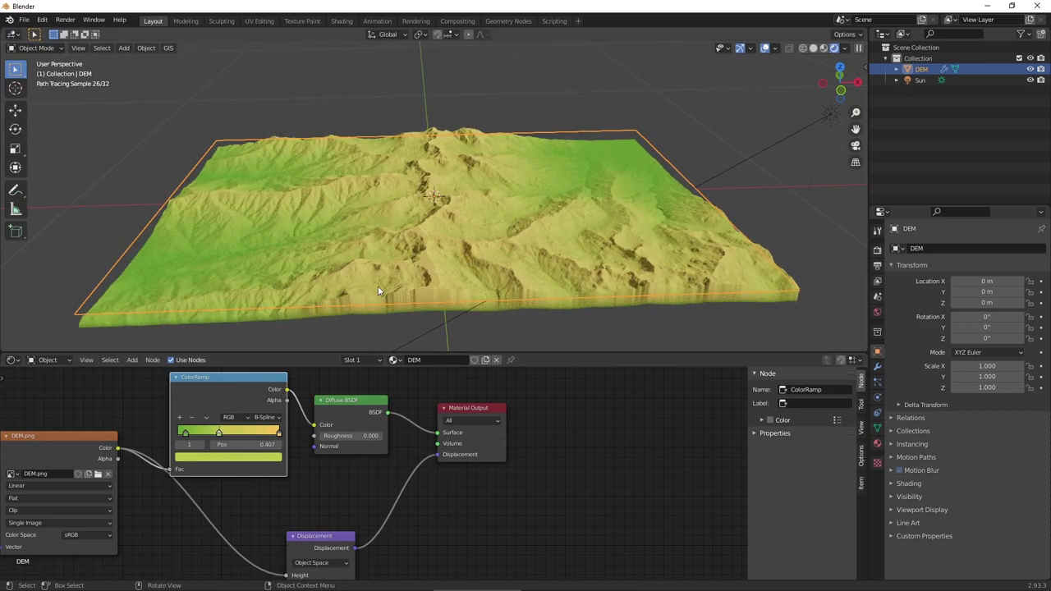
# Step: Rearrange the ColorRamp, Diffuse BSDF and Displacement nodes into a neater layout
pyautogui.moveTo(756, 197)
pyautogui.mouseDown(button='middle')
pyautogui.moveTo(755, 243)
pyautogui.moveTo(698, 269)
pyautogui.moveTo(676, 238)
pyautogui.moveTo(683, 204)
pyautogui.moveTo(691, 210)
pyautogui.moveTo(499, 212)
pyautogui.mouseUp(button='middle')
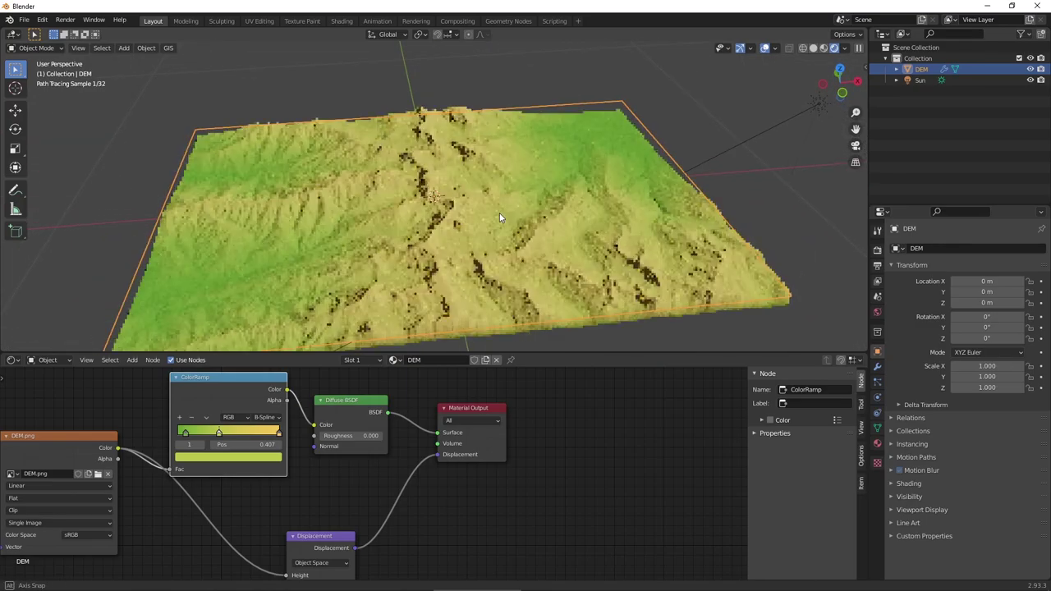
pyautogui.moveTo(475, 253)
pyautogui.mouseDown(button='middle')
pyautogui.moveTo(476, 241)
pyautogui.moveTo(465, 246)
pyautogui.mouseUp(button='middle')
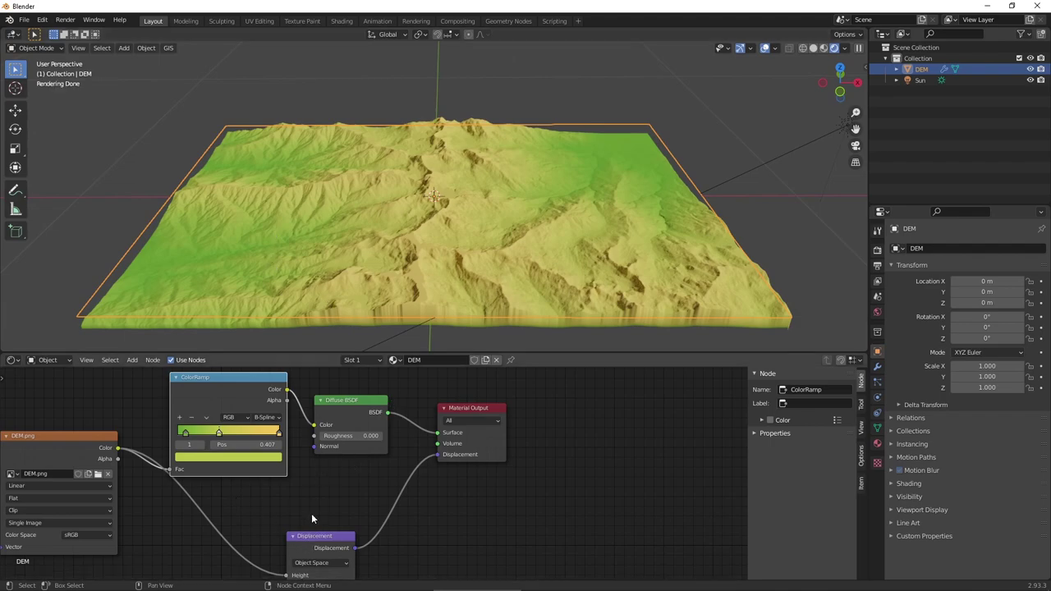
pyautogui.moveTo(239, 378); pyautogui.dragTo(259, 380)
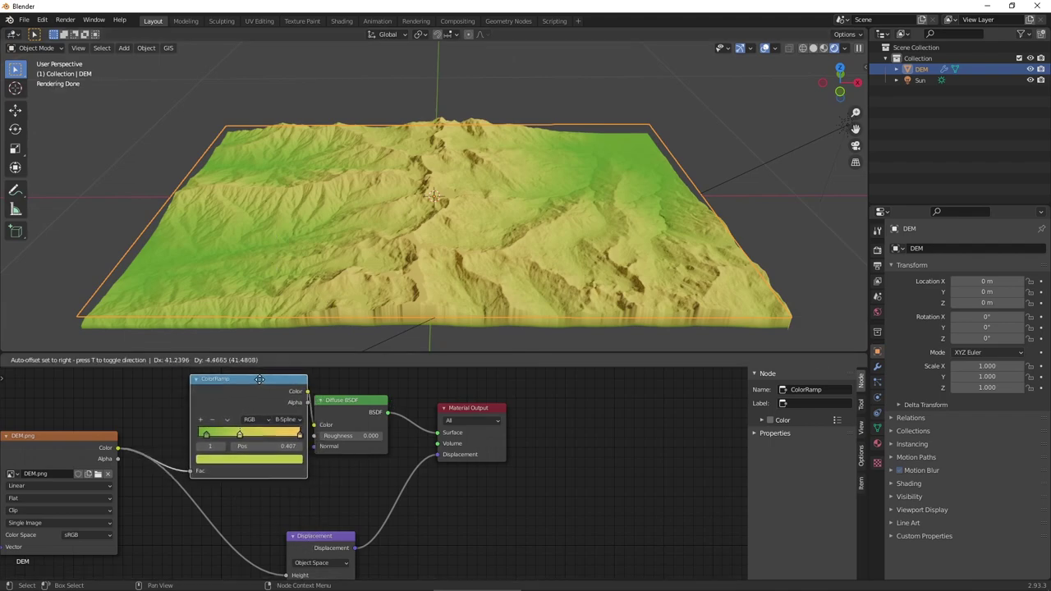
pyautogui.moveTo(349, 401); pyautogui.dragTo(366, 389)
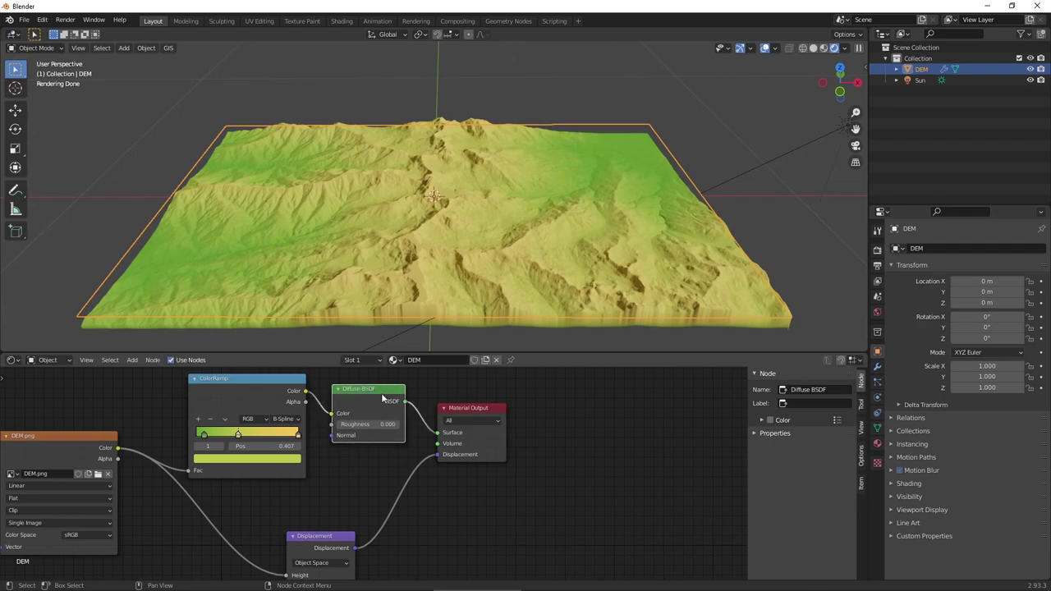
pyautogui.moveTo(456, 411); pyautogui.dragTo(460, 411)
pyautogui.moveTo(327, 537); pyautogui.dragTo(283, 507)
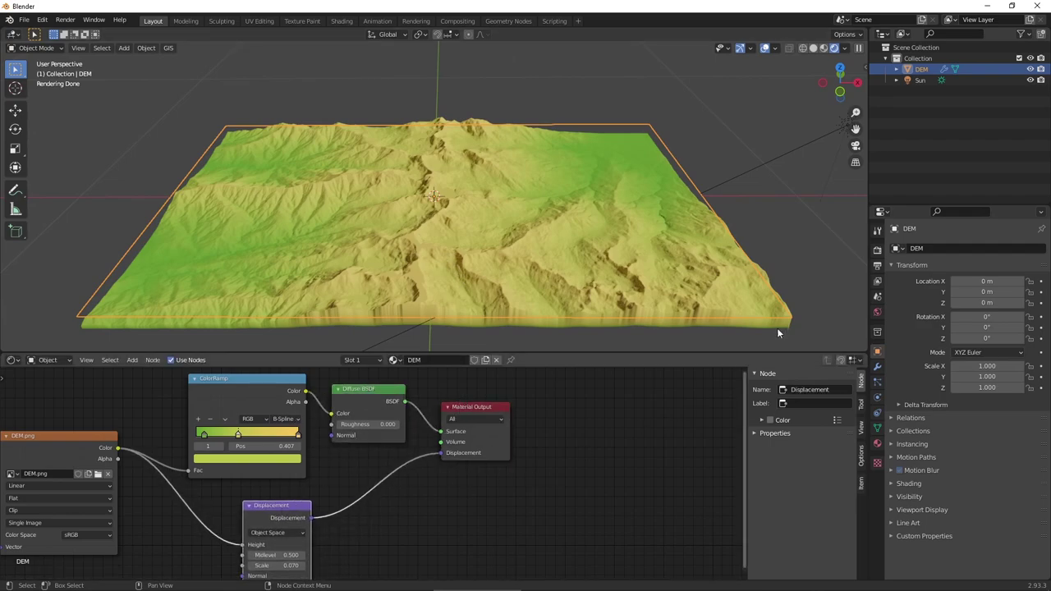
# Step: In Render Properties, switch the Cycles Feature Set from Experimental to Supported
pyautogui.click(877, 251)
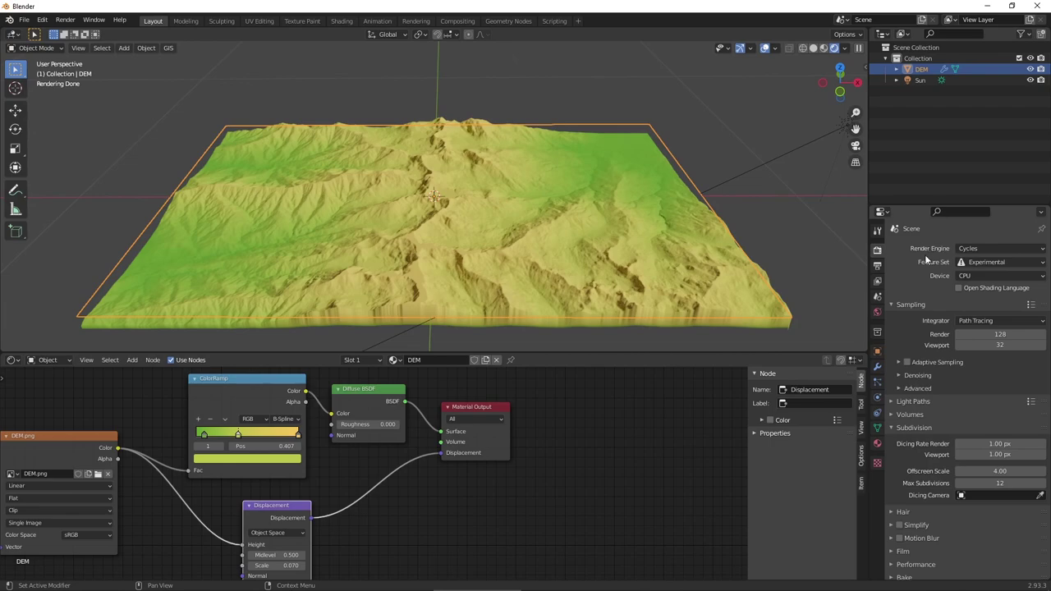
pyautogui.click(985, 263)
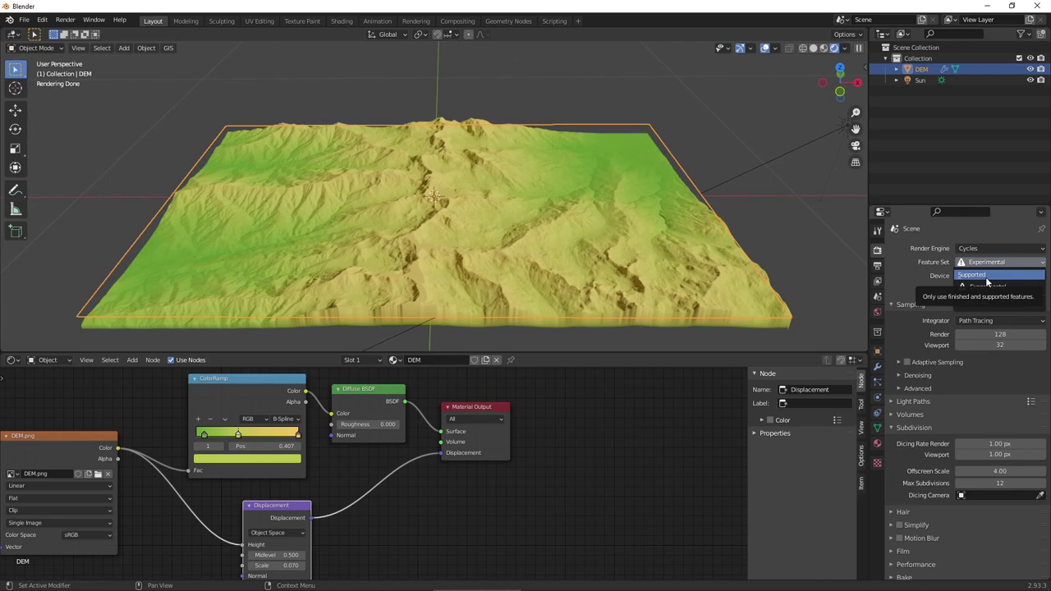
pyautogui.click(985, 277)
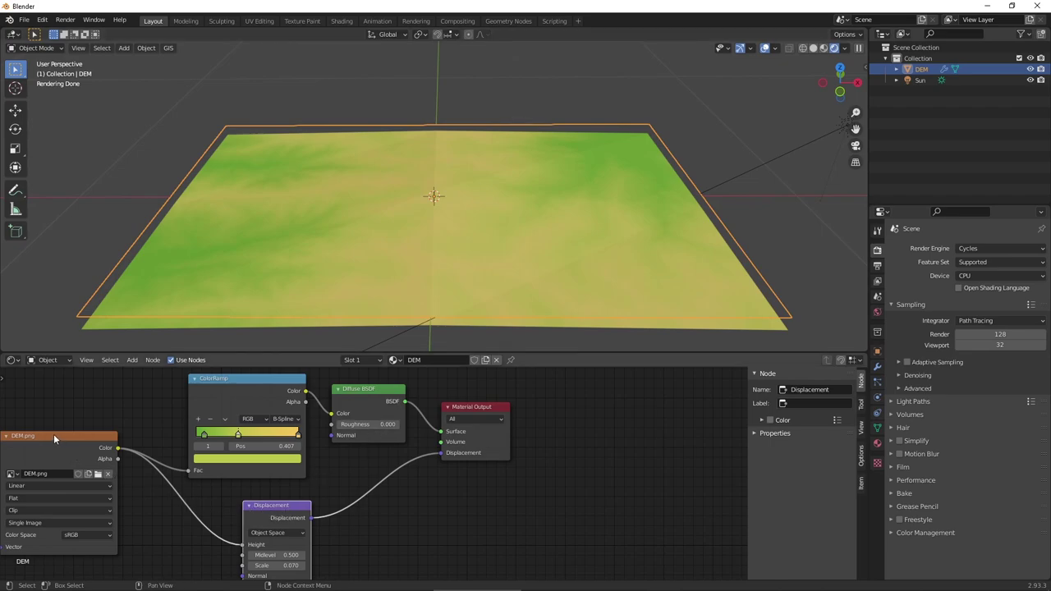
# Step: Delete the Displacement node so DEM.png feeds only the ColorRamp and Diffuse BSDF
pyautogui.moveTo(53, 433); pyautogui.dragTo(100, 429)
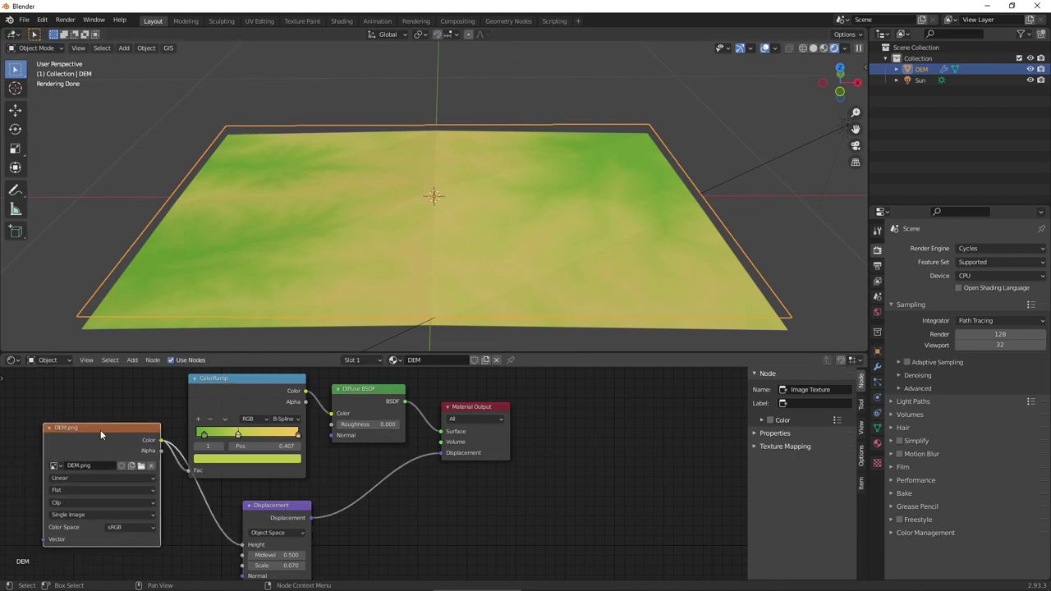
pyautogui.click(271, 509)
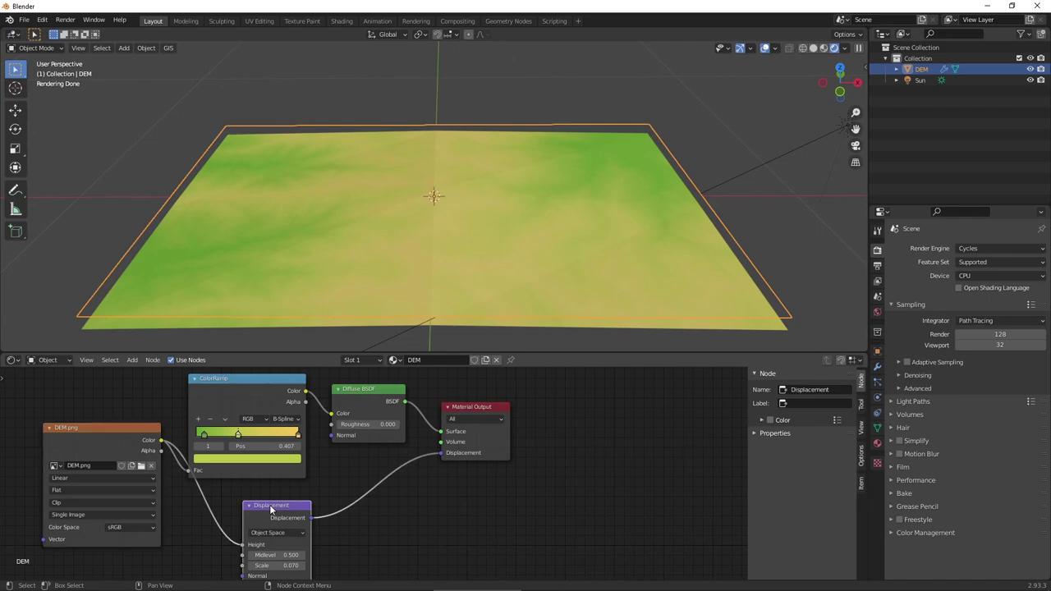
pyautogui.press('Delete')
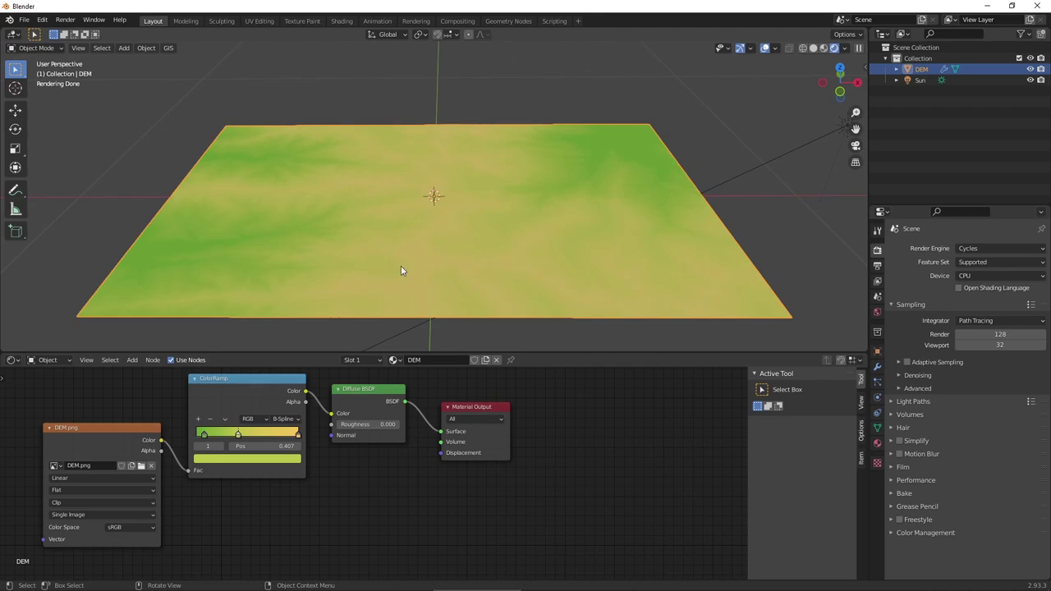
# Step: Put the DEM plane in Edit Mode and subdivide its mesh twice
pyautogui.click(34, 49)
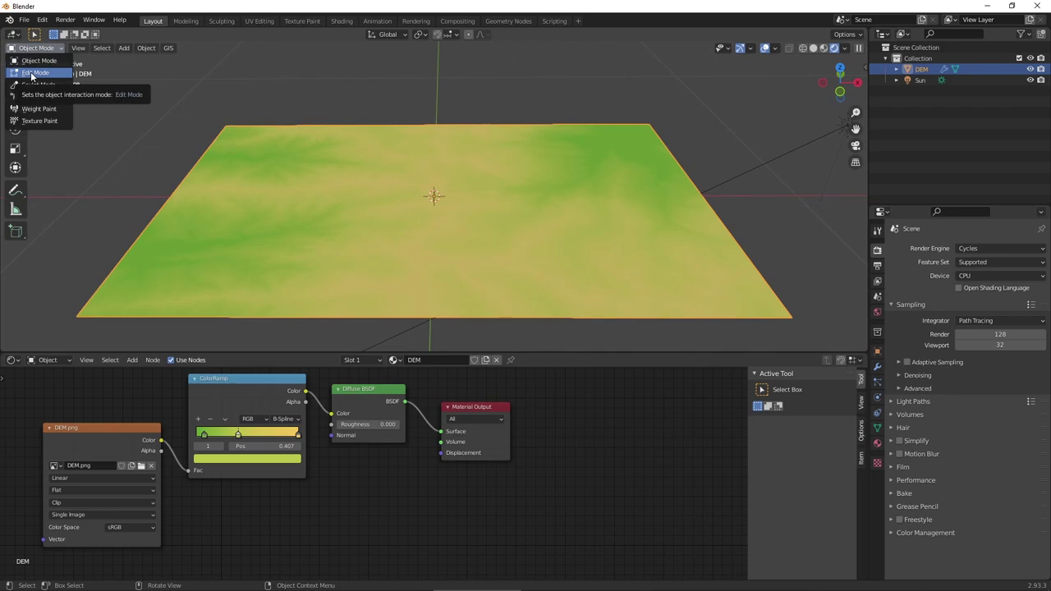
pyautogui.click(32, 73)
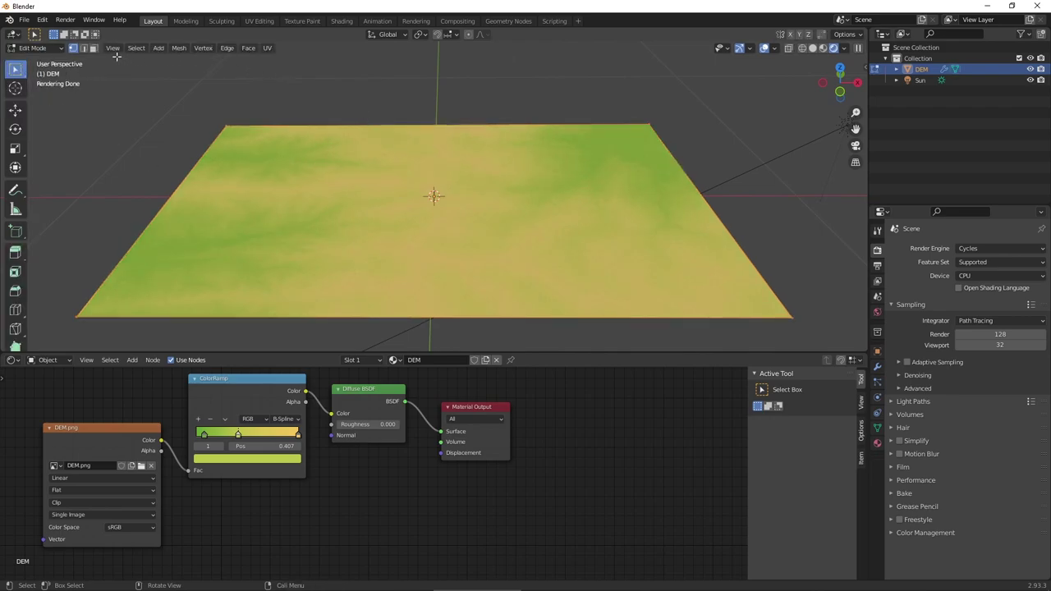
pyautogui.click(228, 49)
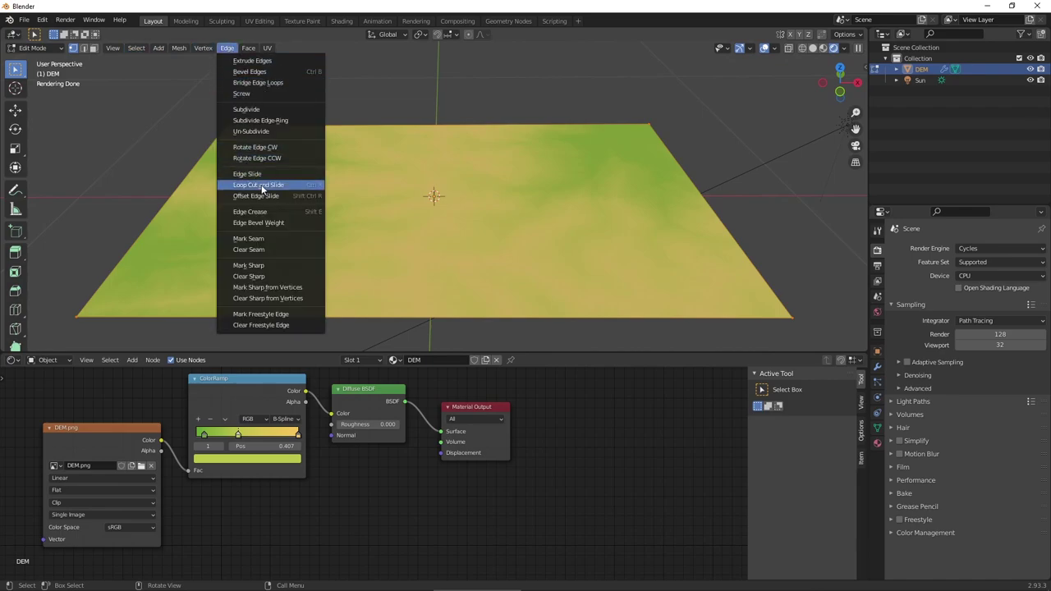
pyautogui.click(246, 109)
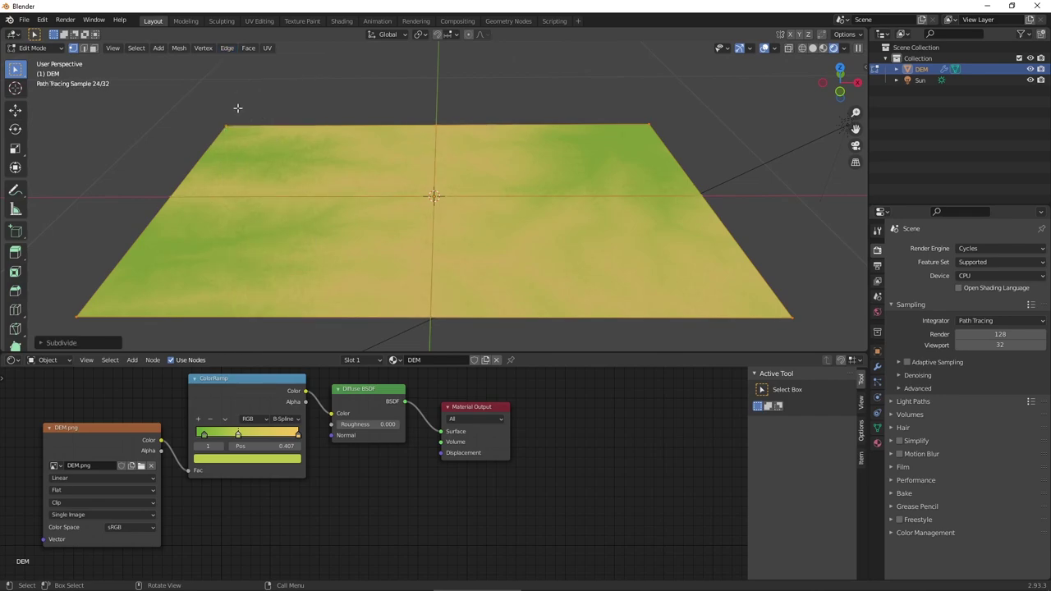
pyautogui.click(225, 48)
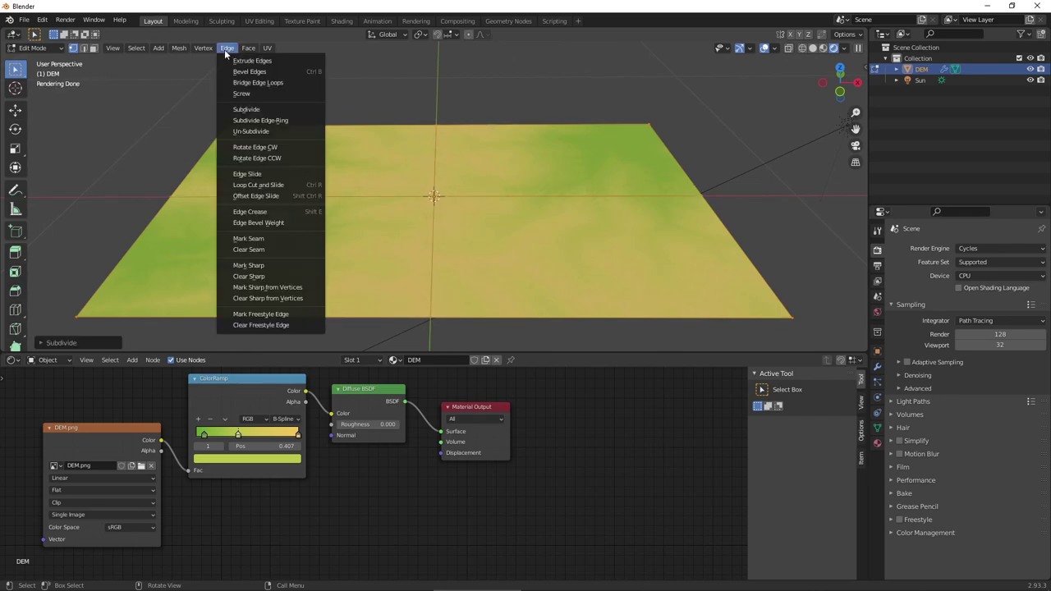
pyautogui.click(247, 111)
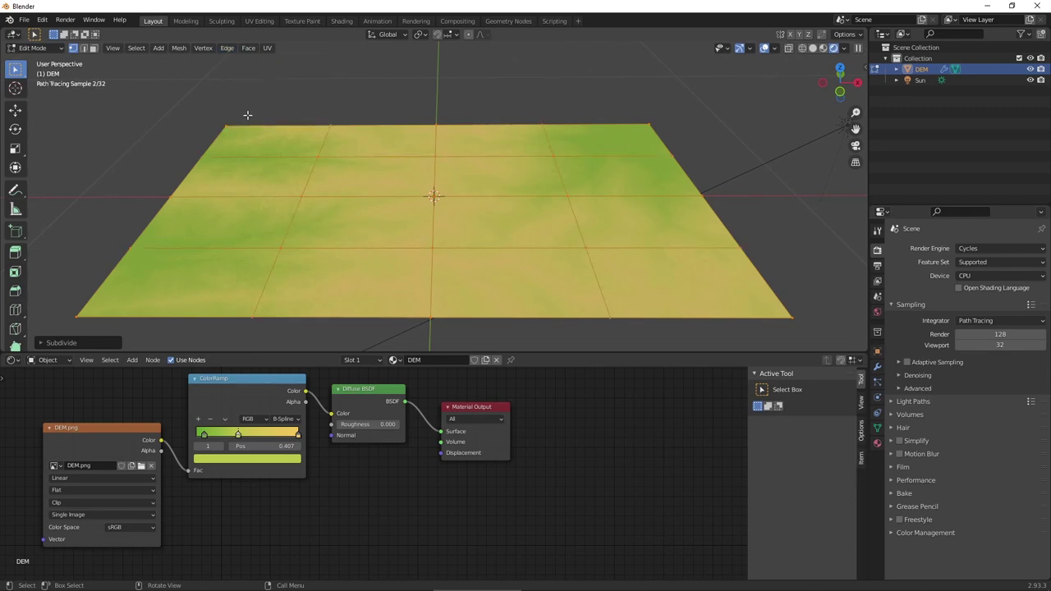
# Step: Subdivide the mesh four more times into a very dense grid
pyautogui.click(226, 48)
pyautogui.click(247, 112)
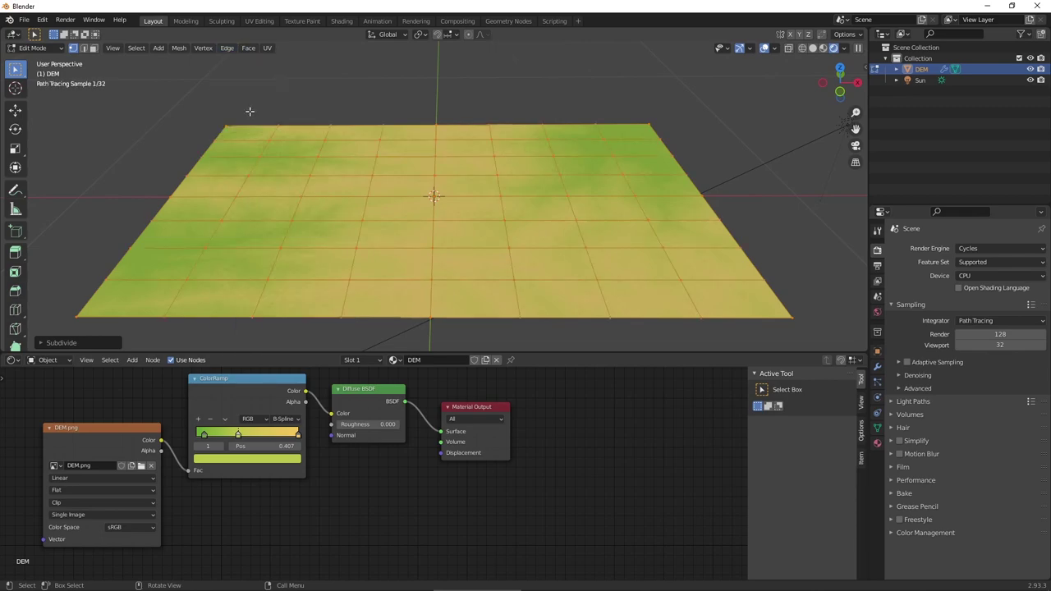
pyautogui.click(237, 50)
pyautogui.click(247, 109)
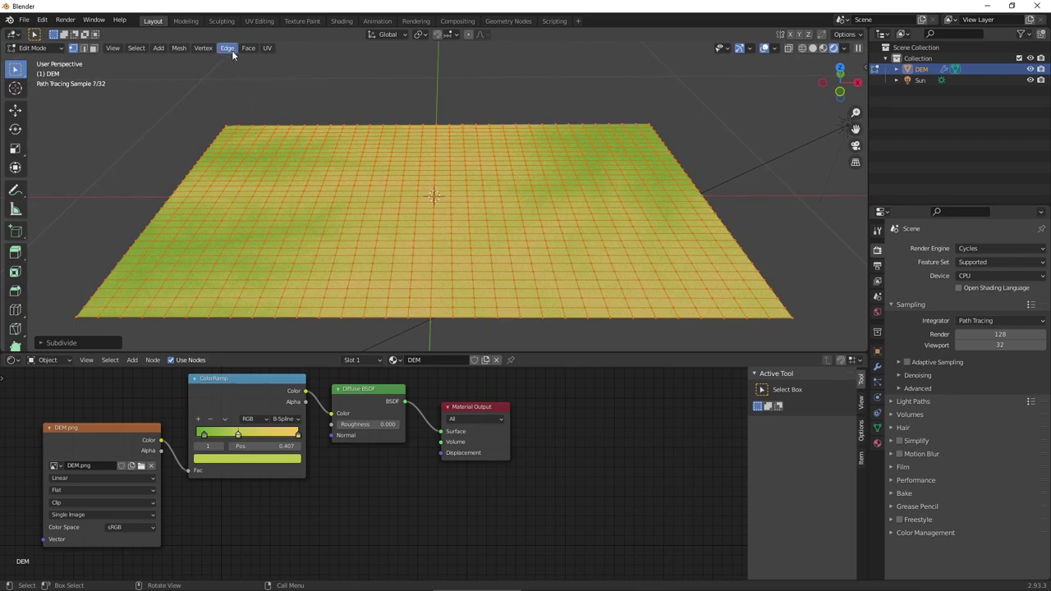
pyautogui.click(228, 49)
pyautogui.click(246, 109)
pyautogui.click(227, 51)
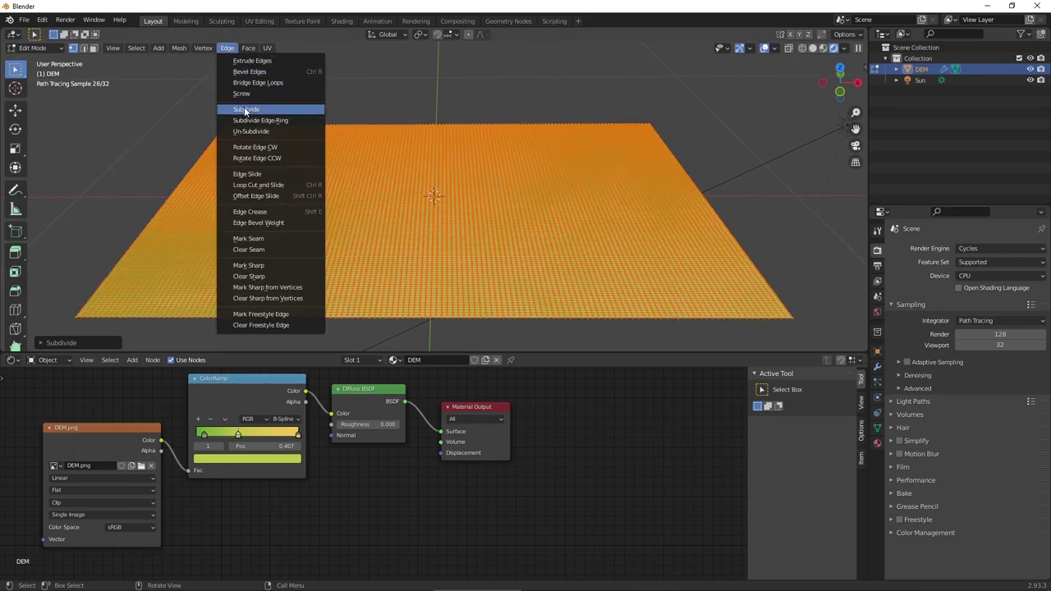
pyautogui.click(247, 110)
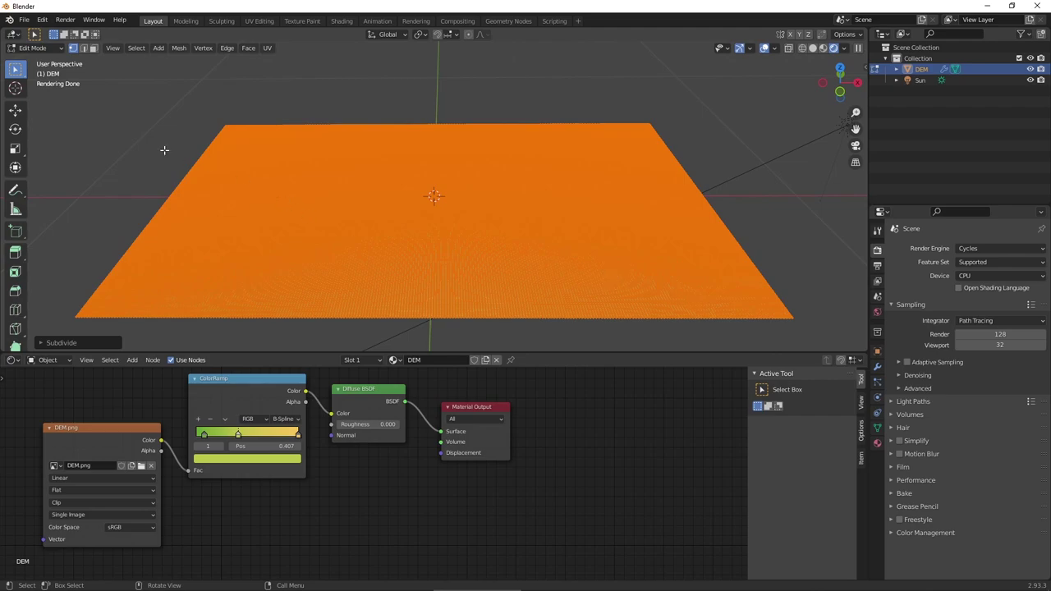
pyautogui.click(30, 49)
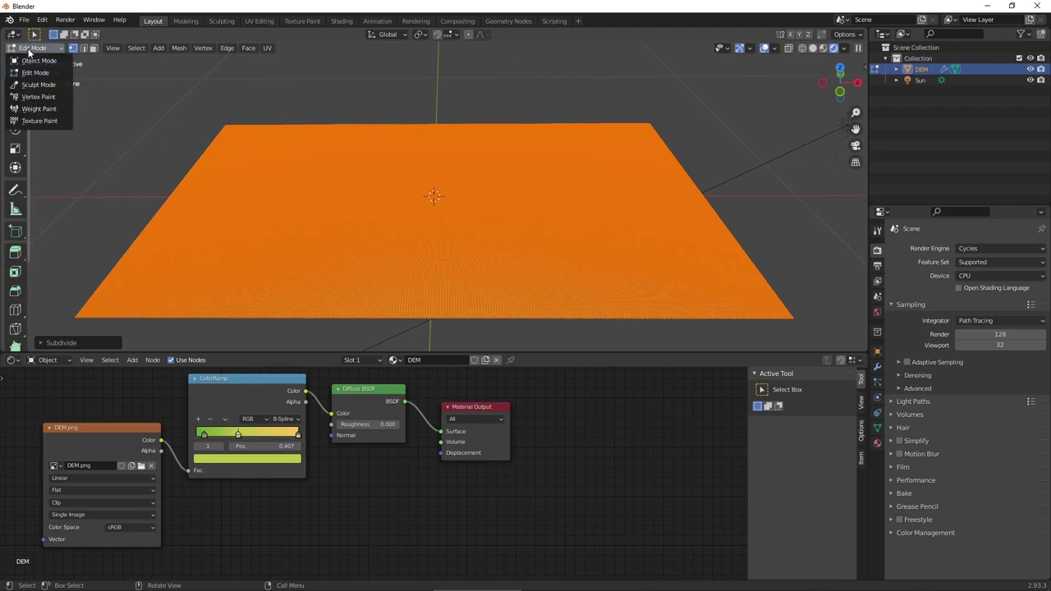
# Step: Return to Object Mode, add a Displace modifier and remove the Subdivision modifier
pyautogui.click(42, 62)
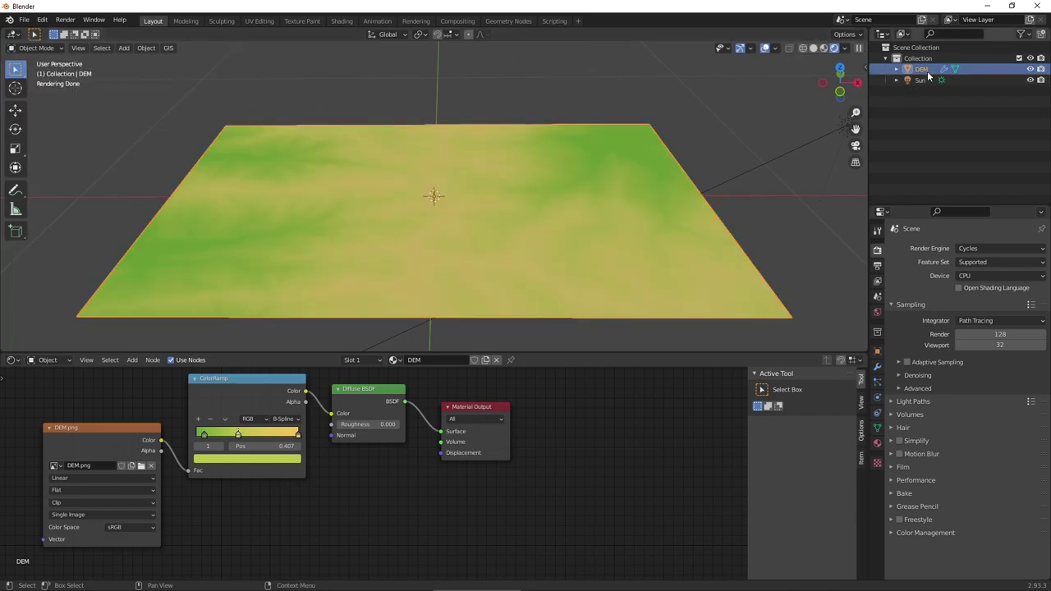
pyautogui.click(876, 371)
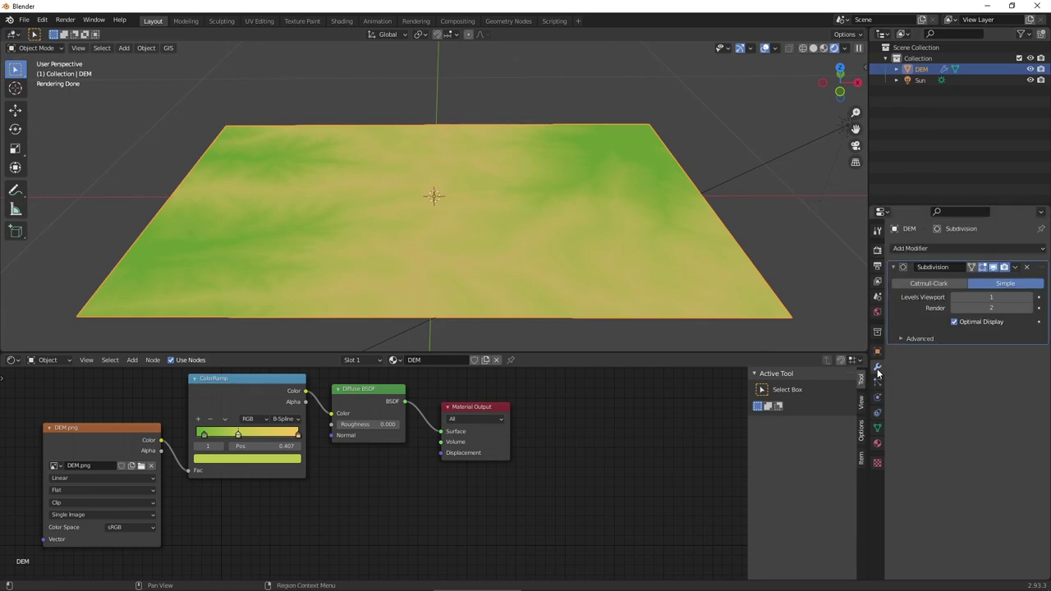
pyautogui.click(916, 249)
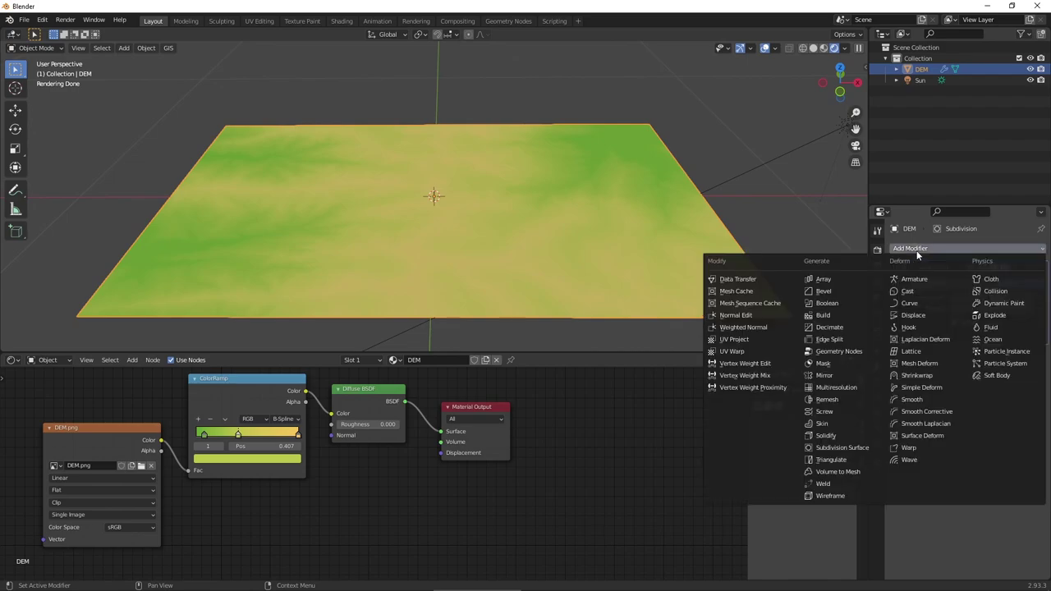
pyautogui.click(913, 315)
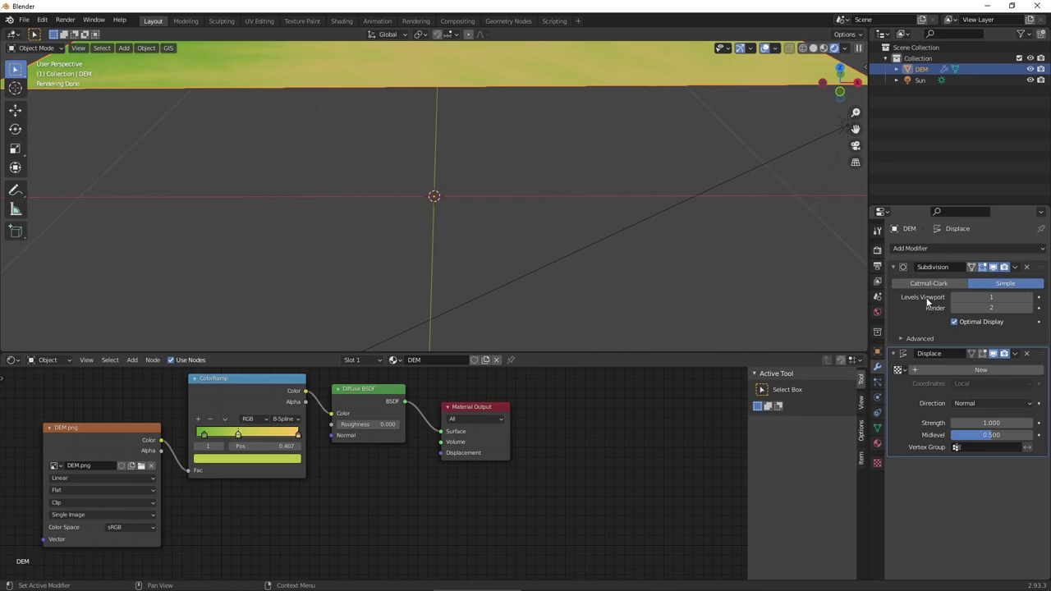
pyautogui.click(1026, 267)
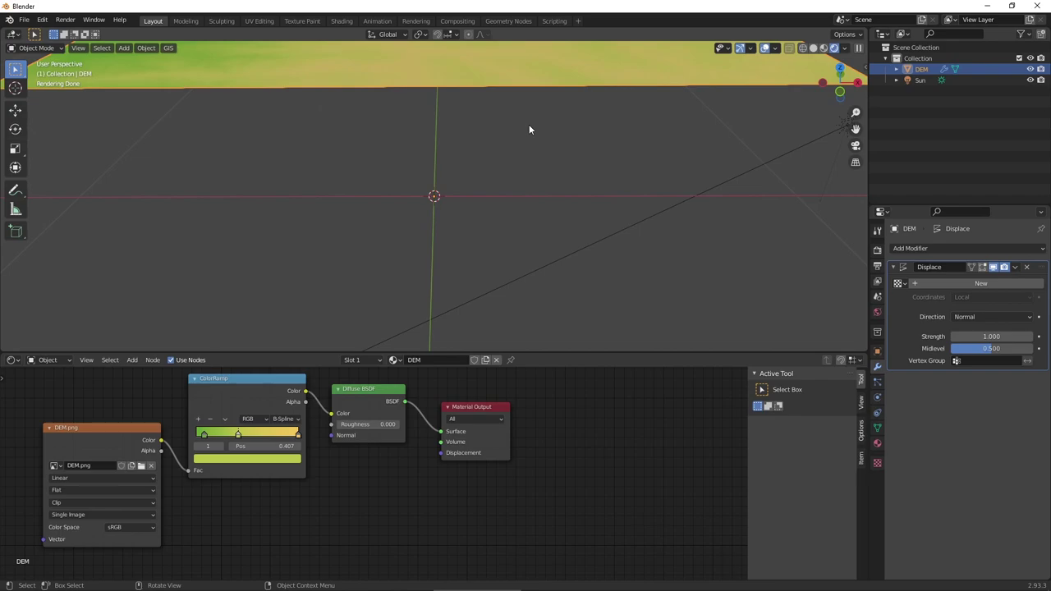
pyautogui.press('shift')
pyautogui.moveTo(530, 130)
pyautogui.keyDown('shift'); pyautogui.mouseDown(button='middle')
pyautogui.moveTo(522, 271)
pyautogui.moveTo(525, 253)
pyautogui.mouseUp(button='middle'); pyautogui.keyUp('shift')
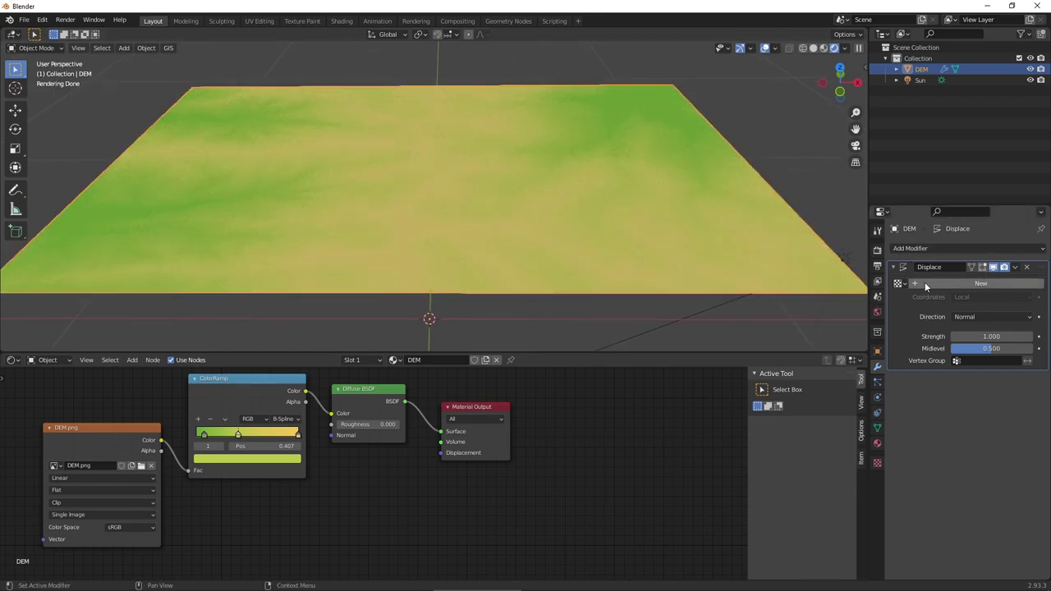
# Step: Give the Displace modifier a new Image texture using DEM.png as its heightmap
pyautogui.click(968, 283)
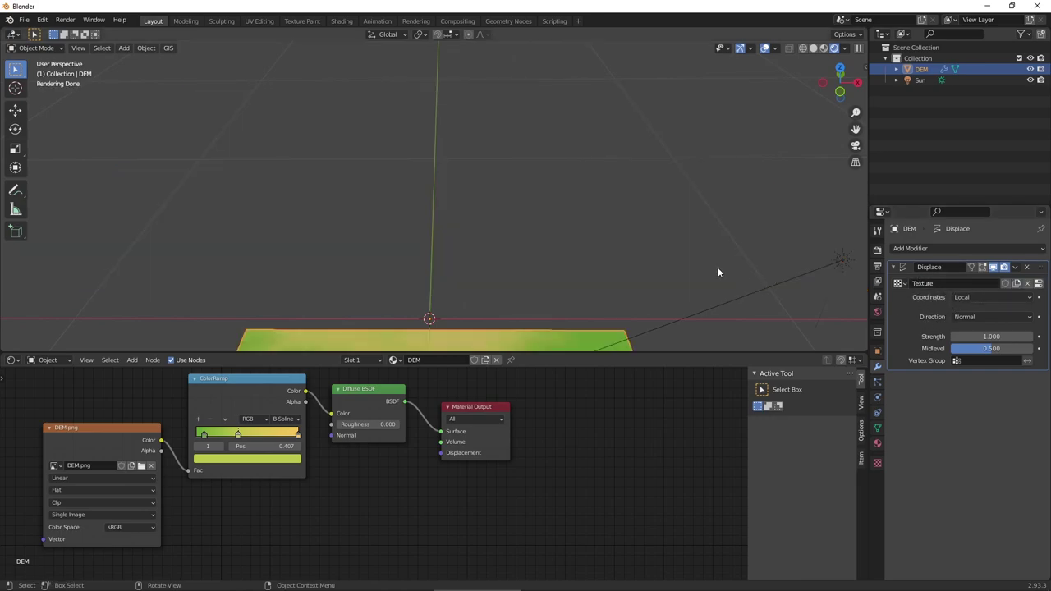
pyautogui.press('KP_Decimal')
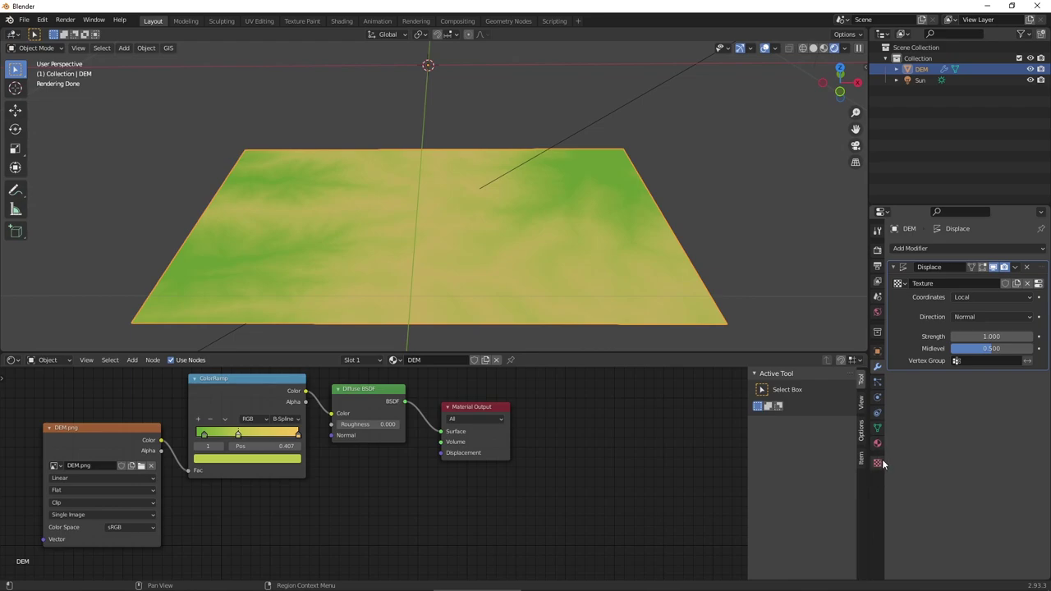
pyautogui.click(878, 463)
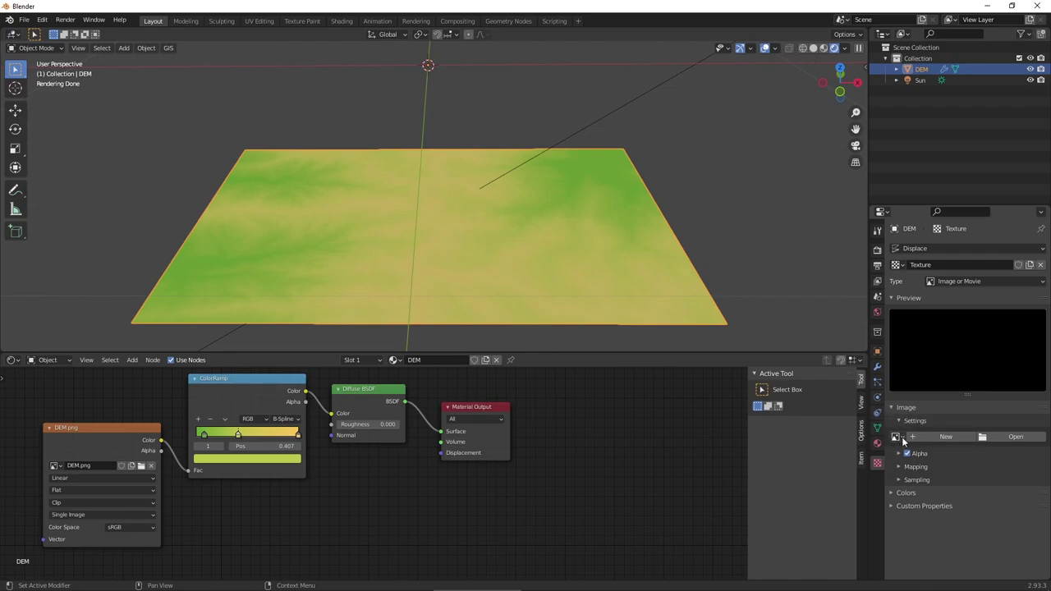
pyautogui.click(895, 437)
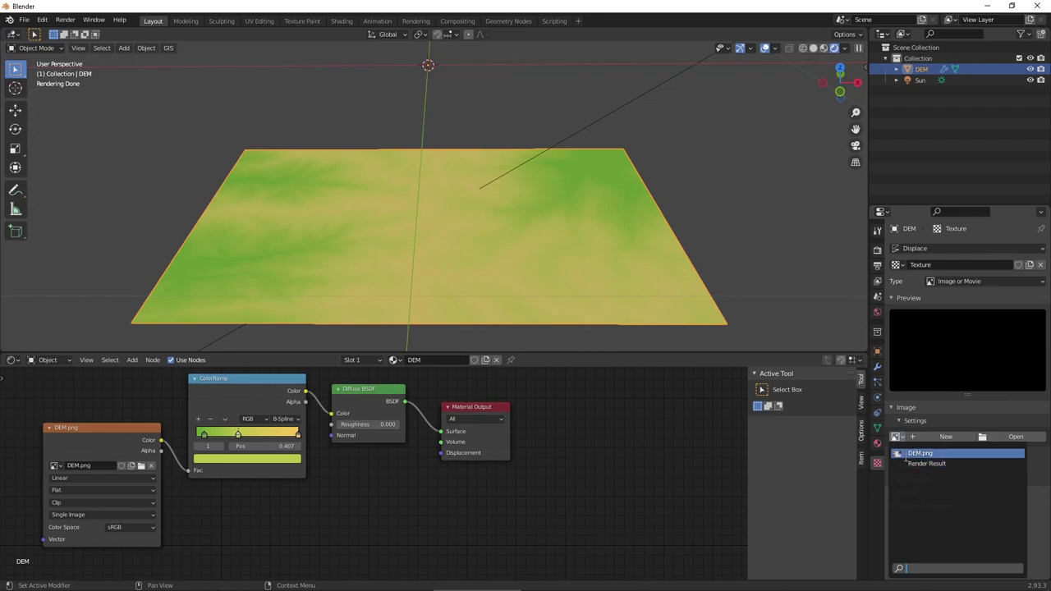
pyautogui.click(905, 454)
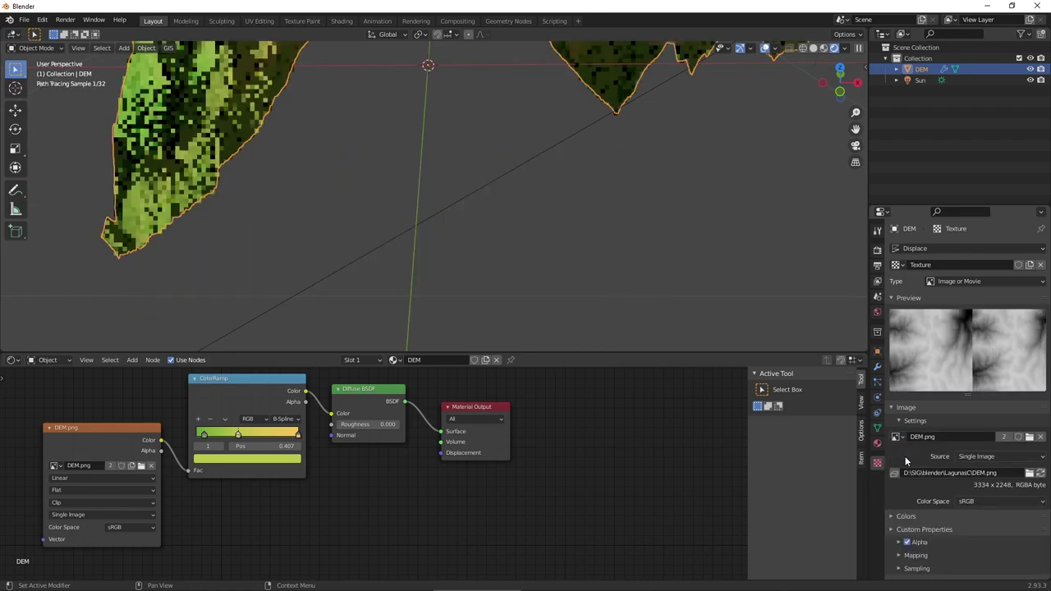
pyautogui.scroll(-1, 558, 192)
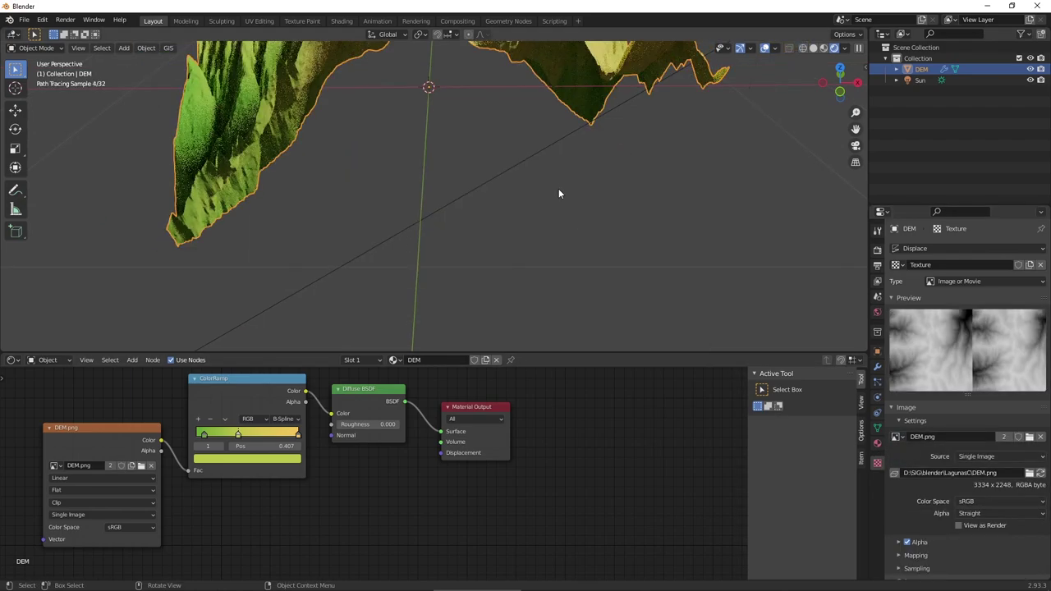
pyautogui.scroll(-2, 555, 192)
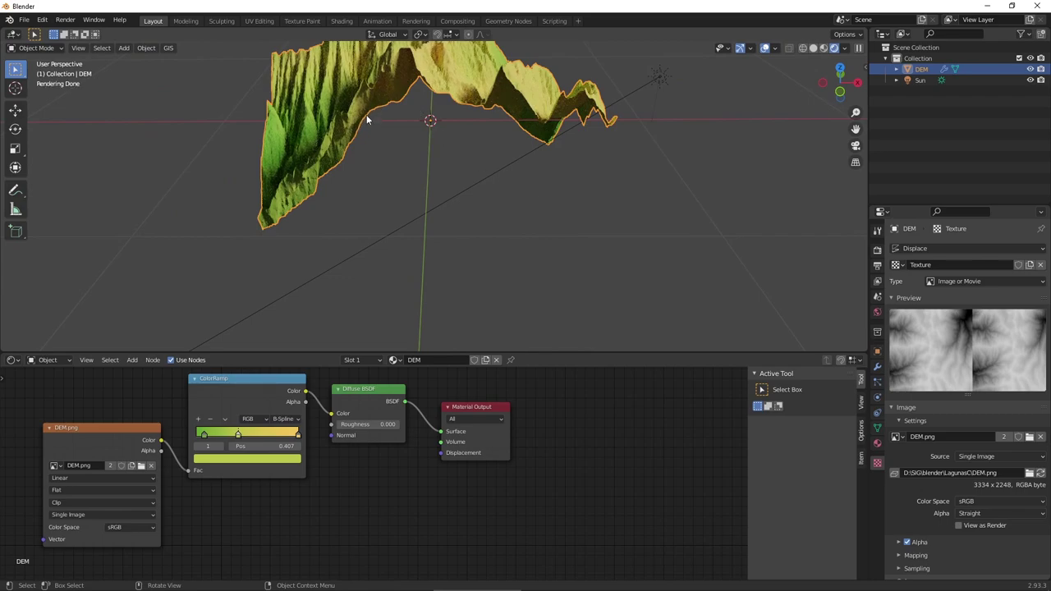
# Step: Map the displacement with UV coordinates and try a Strength of 0.5
pyautogui.click(878, 374)
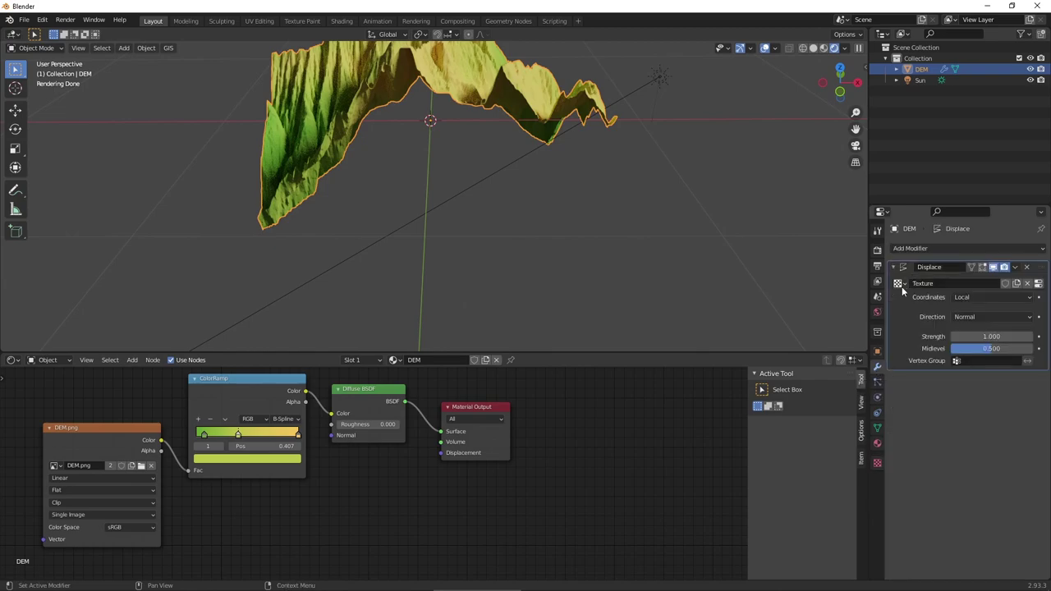
pyautogui.click(985, 297)
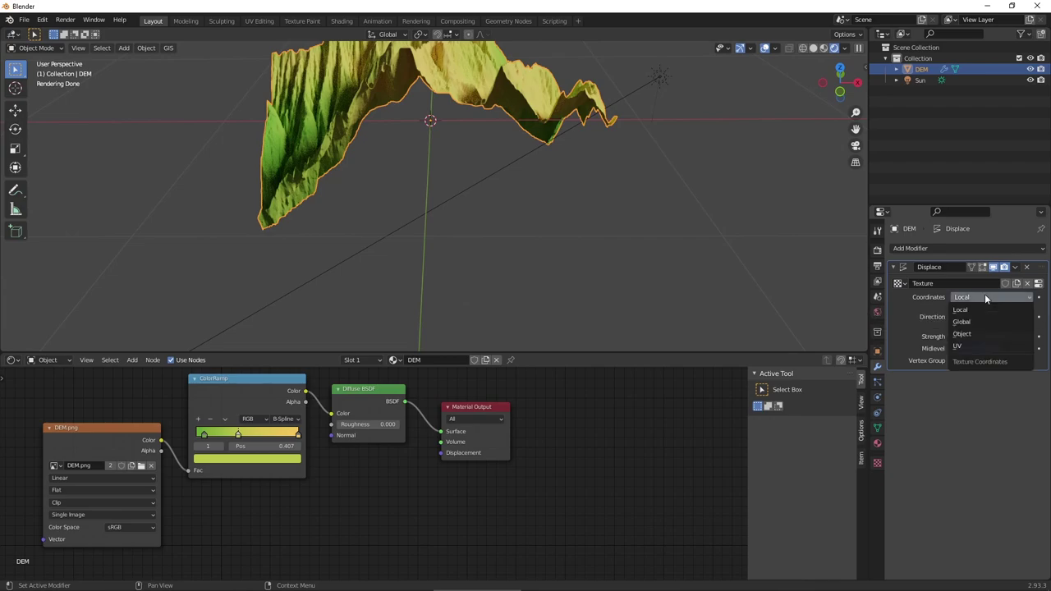
pyautogui.click(966, 346)
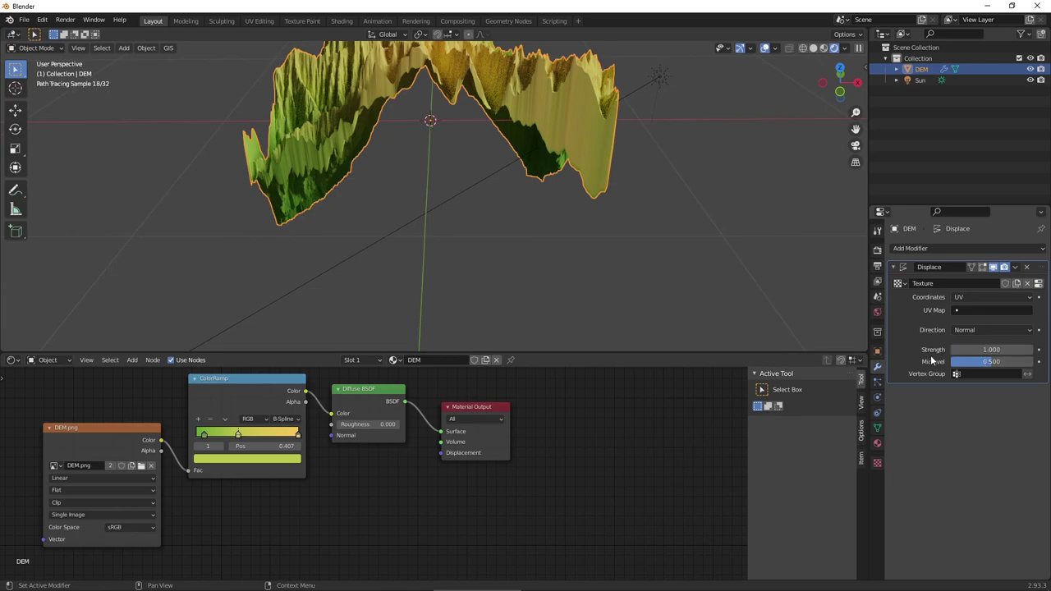
pyautogui.click(1001, 350)
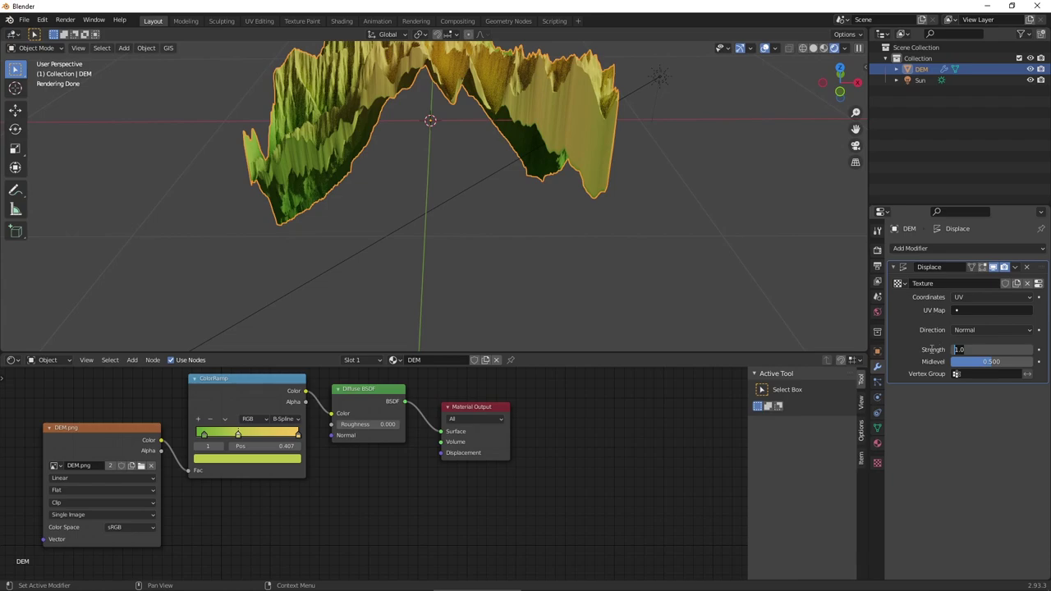
pyautogui.write('0.5')
pyautogui.press('Return')
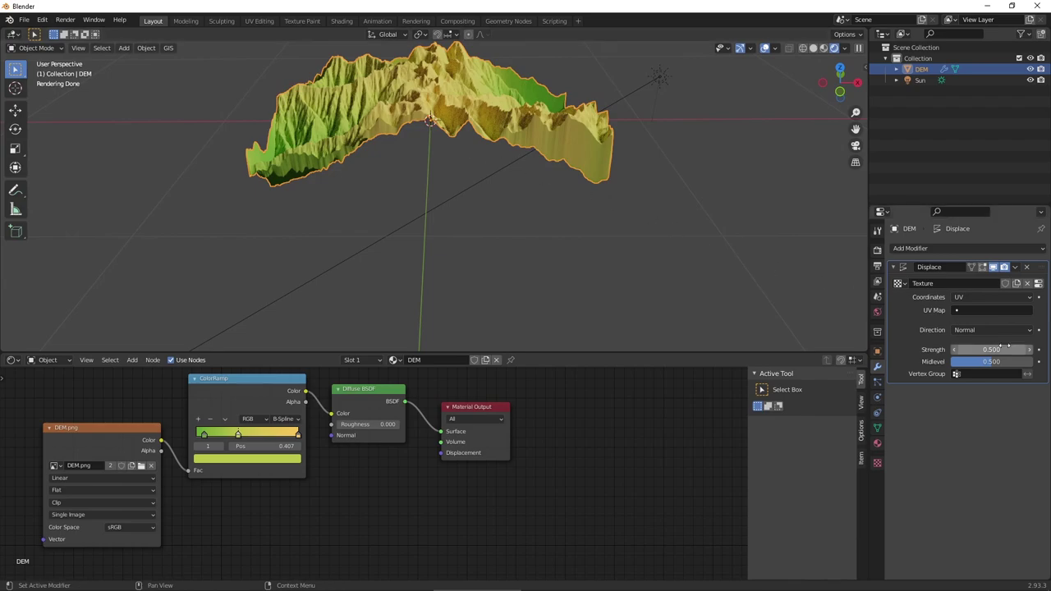
# Step: Lower the displacement Strength to 0.070 and inspect the gentler relief
pyautogui.doubleClick(961, 348)
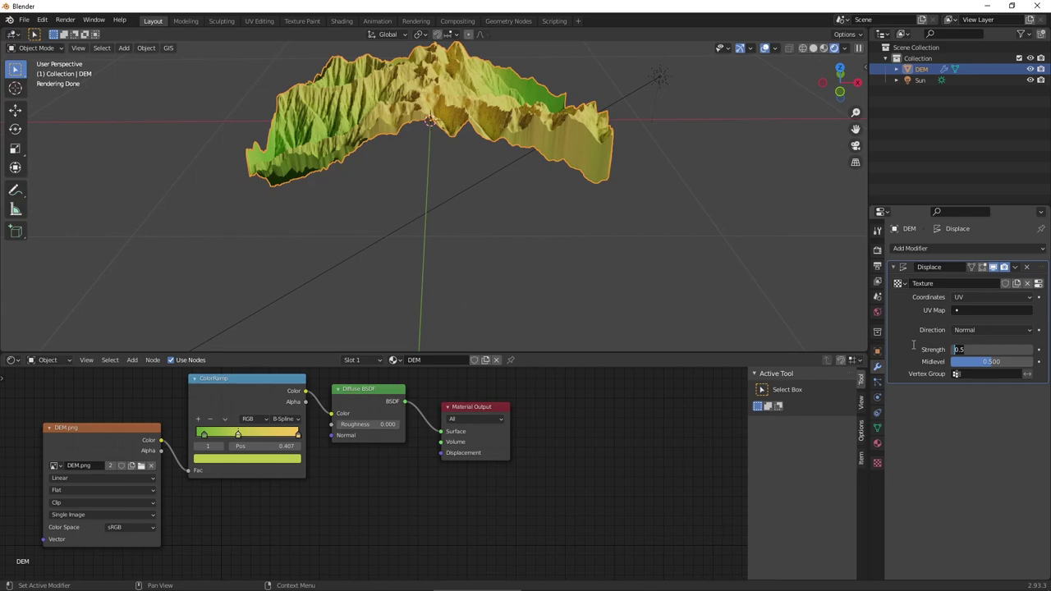
pyautogui.write('0.07')
pyautogui.press('Return')
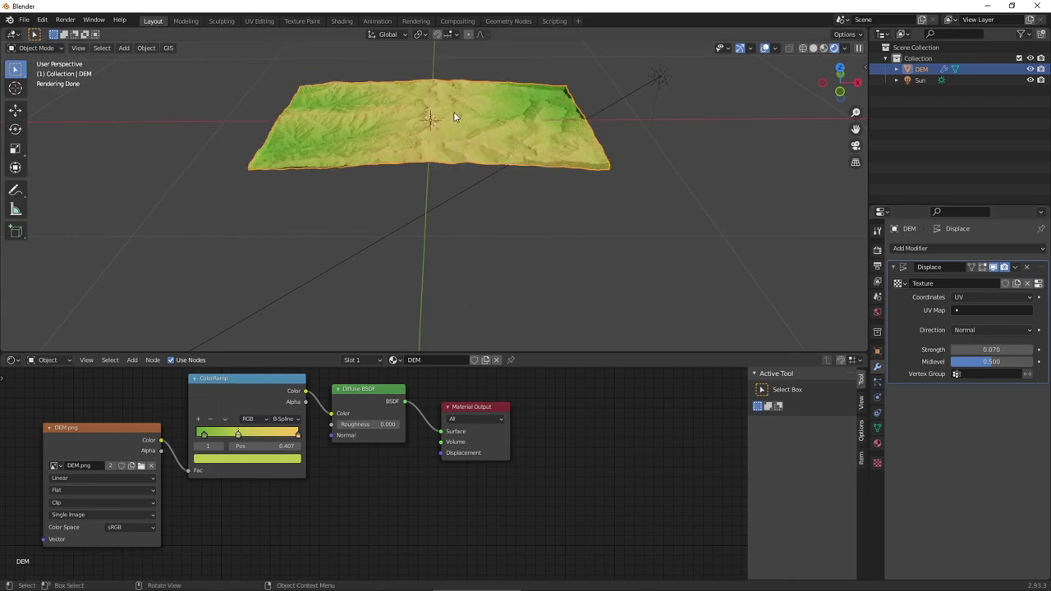
pyautogui.scroll(2, 468, 129)
pyautogui.scroll(2, 468, 129)
pyautogui.moveTo(468, 131); pyautogui.dragTo(328, 178, button='middle')
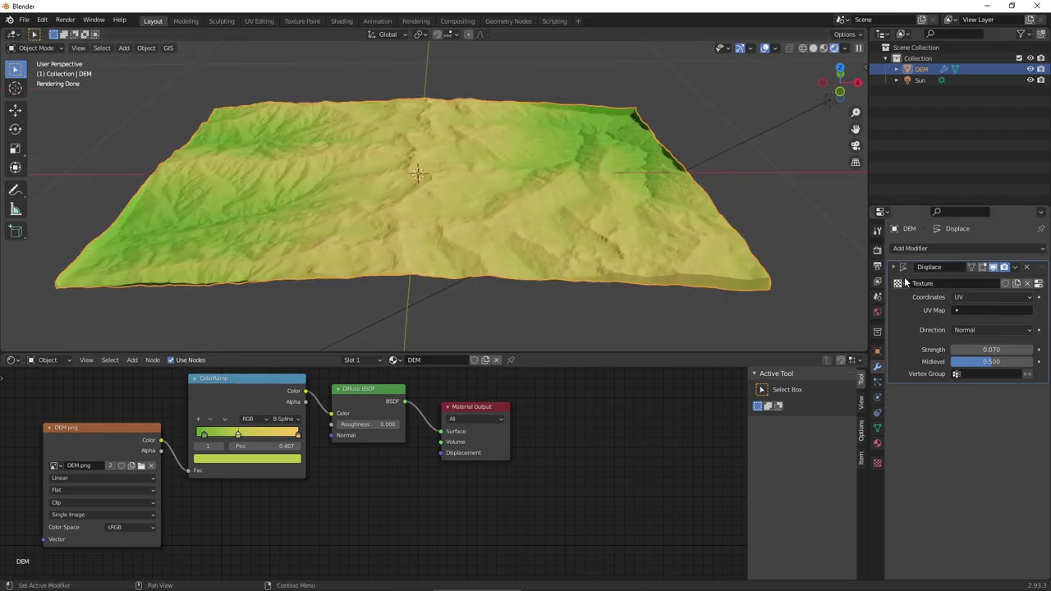
# Step: Apply the Displace modifier to bake the relief permanently into the mesh
pyautogui.click(1016, 271)
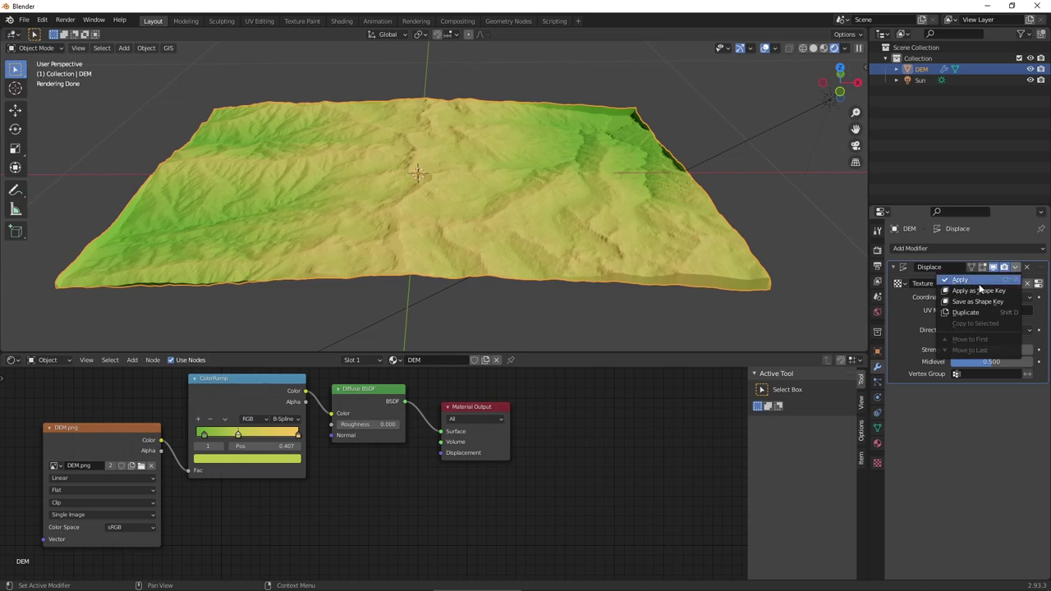
pyautogui.click(1015, 267)
pyautogui.click(960, 280)
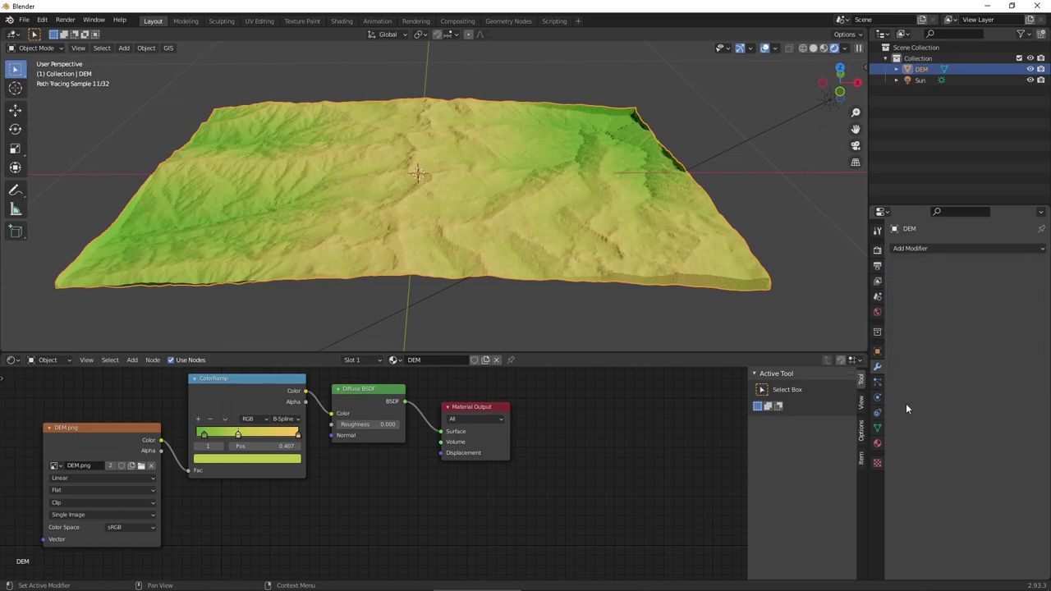
pyautogui.scroll(5, 445, 236)
pyautogui.scroll(1, 446, 235)
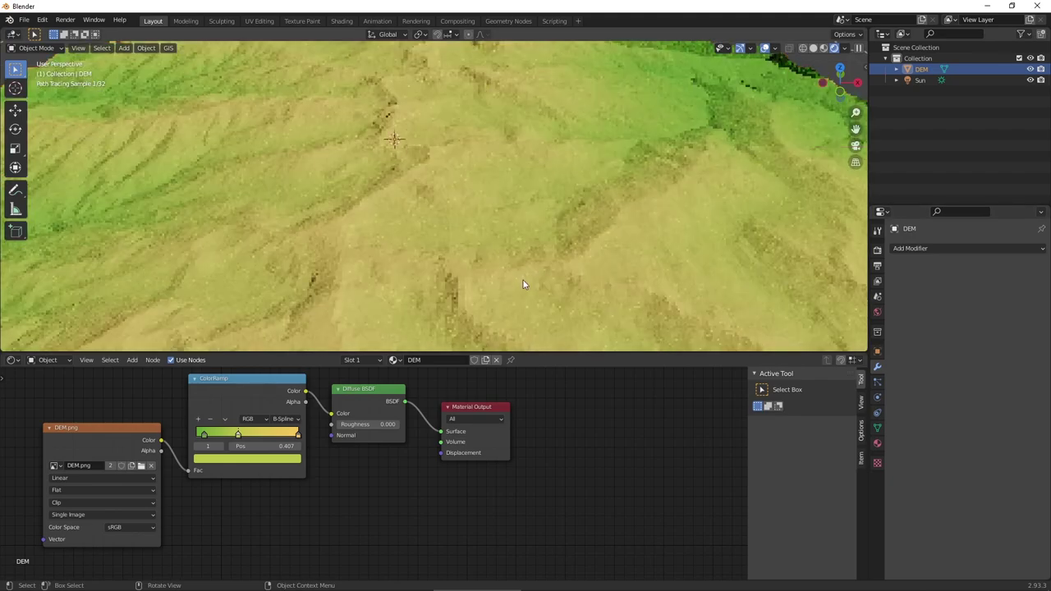
pyautogui.scroll(1, 523, 280)
pyautogui.scroll(1, 584, 309)
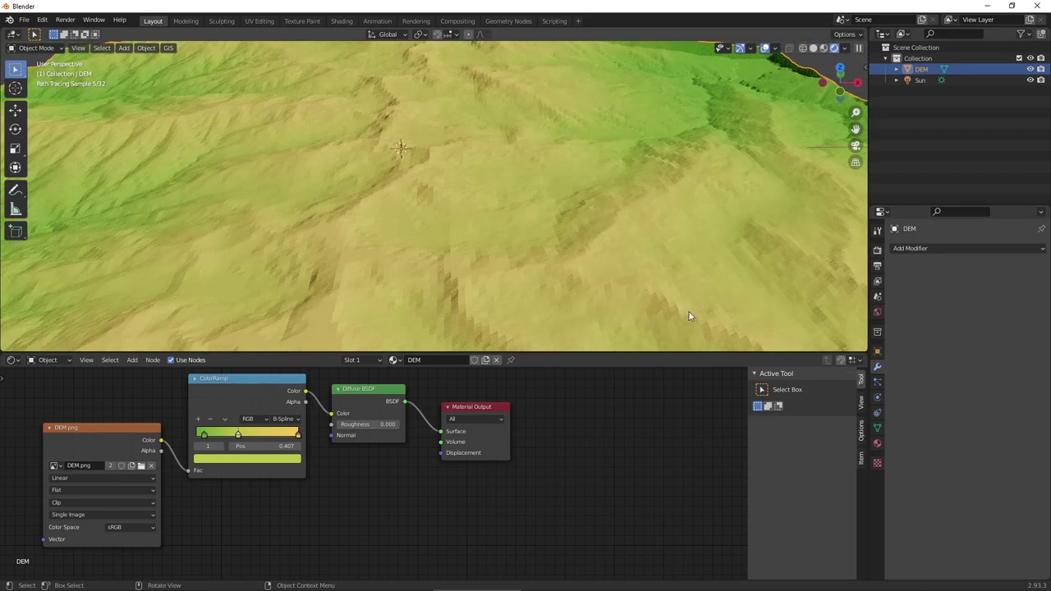
pyautogui.scroll(-1, 586, 295)
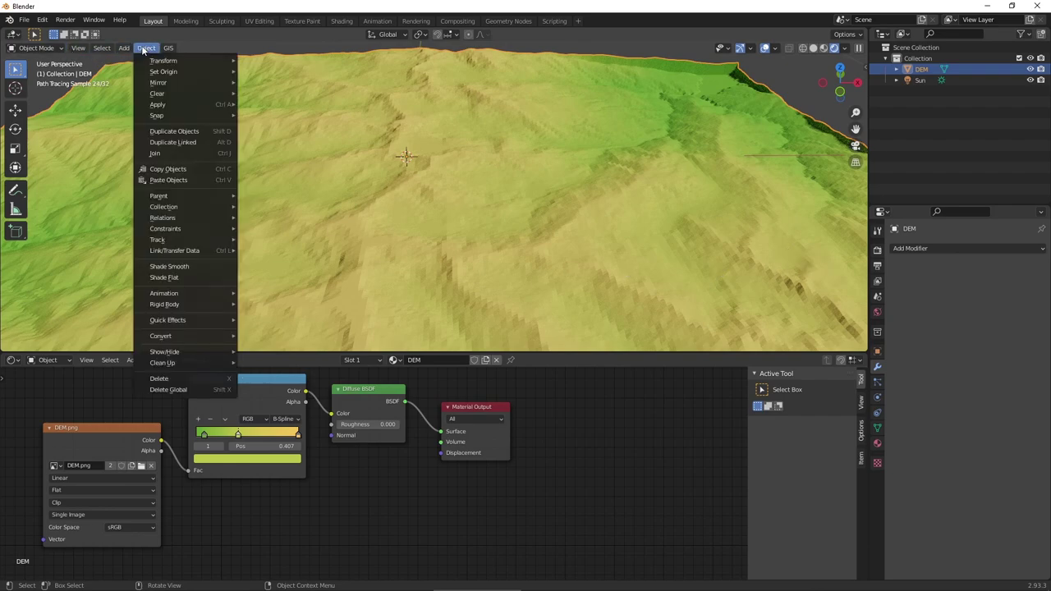
pyautogui.moveTo(175, 250)
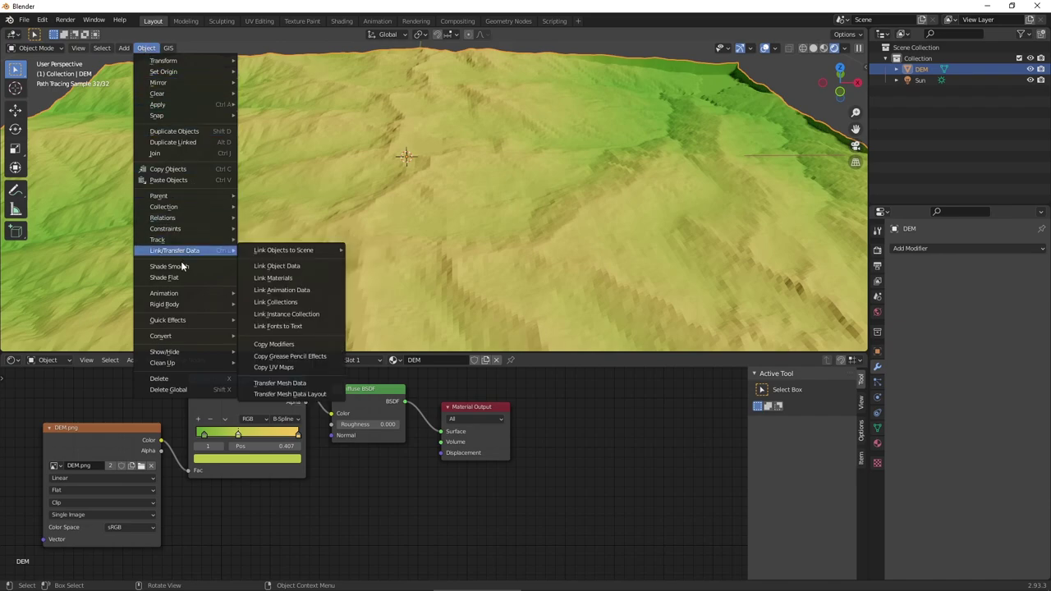
# Step: Give the DEM terrain smooth shading via Object > Shade Smooth
pyautogui.click(181, 272)
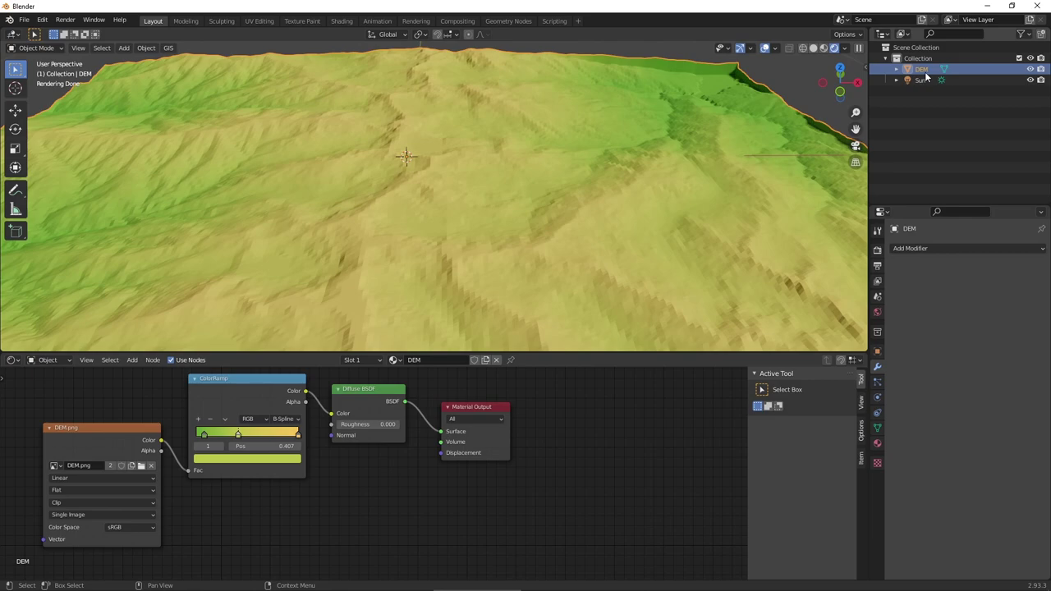
pyautogui.click(146, 47)
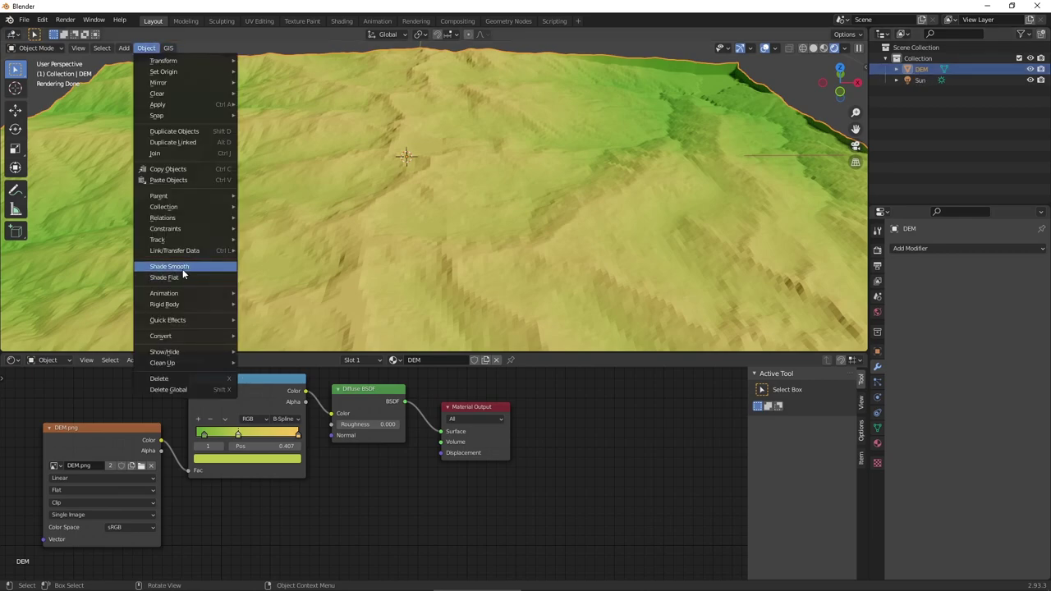
pyautogui.click(182, 269)
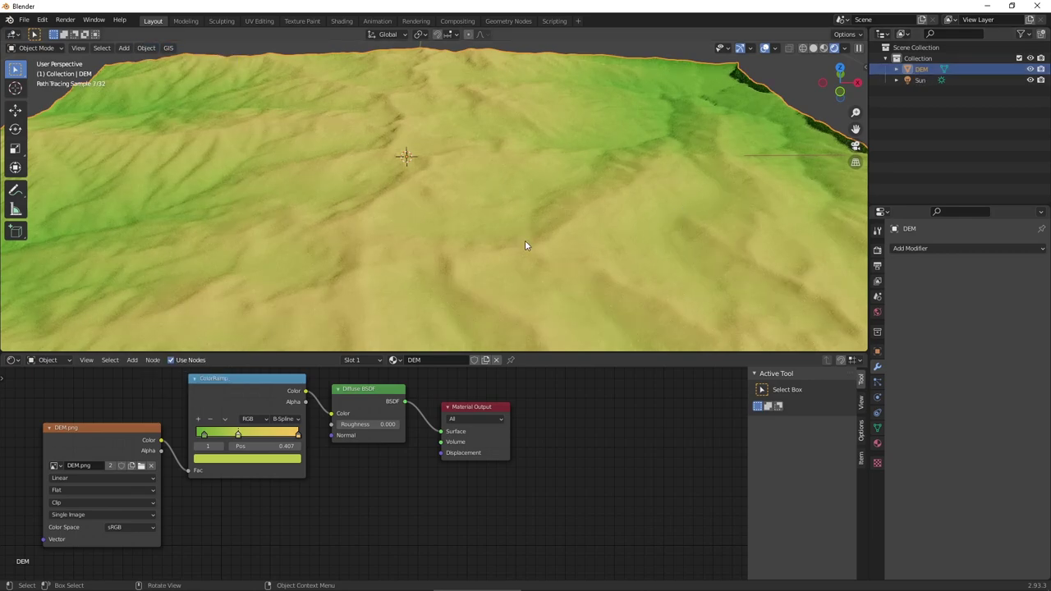
pyautogui.scroll(-5, 525, 242)
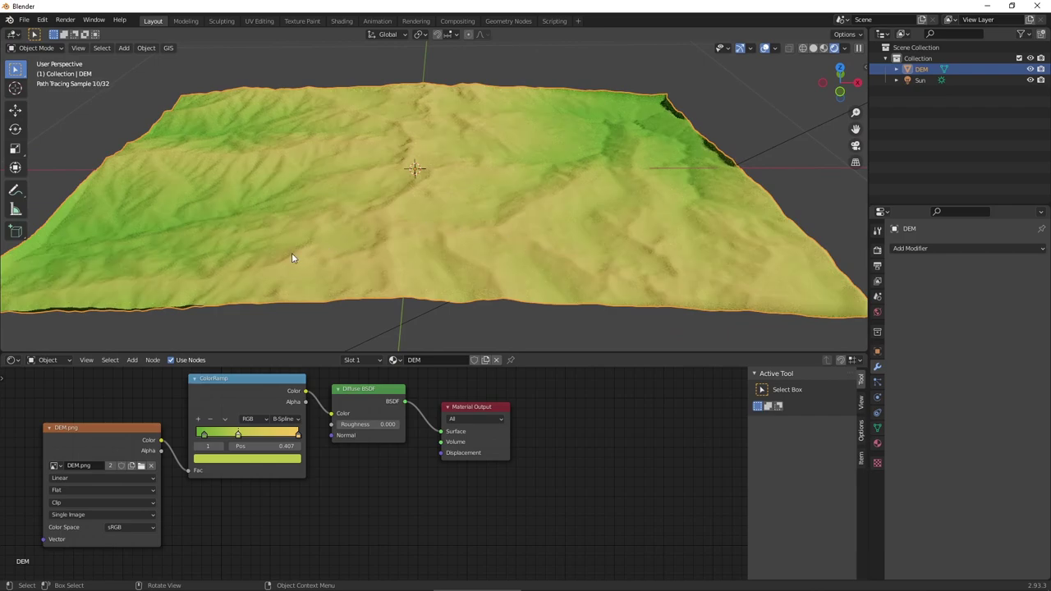
pyautogui.scroll(-2, 291, 257)
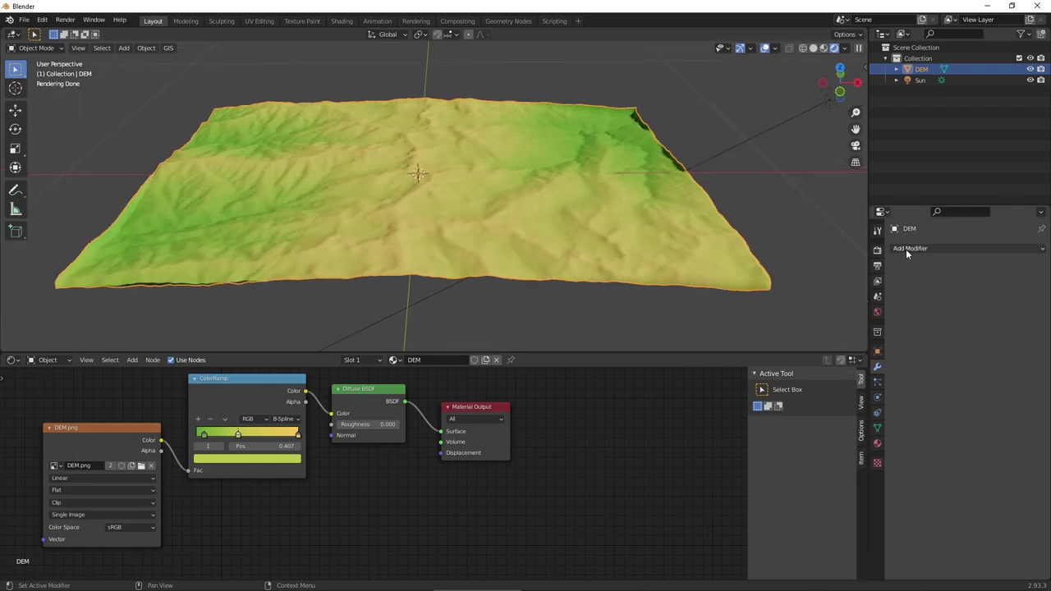
# Step: Add a Subdivision Surface modifier and place an unconnected Bump node below the DEM.png node
pyautogui.click(927, 247)
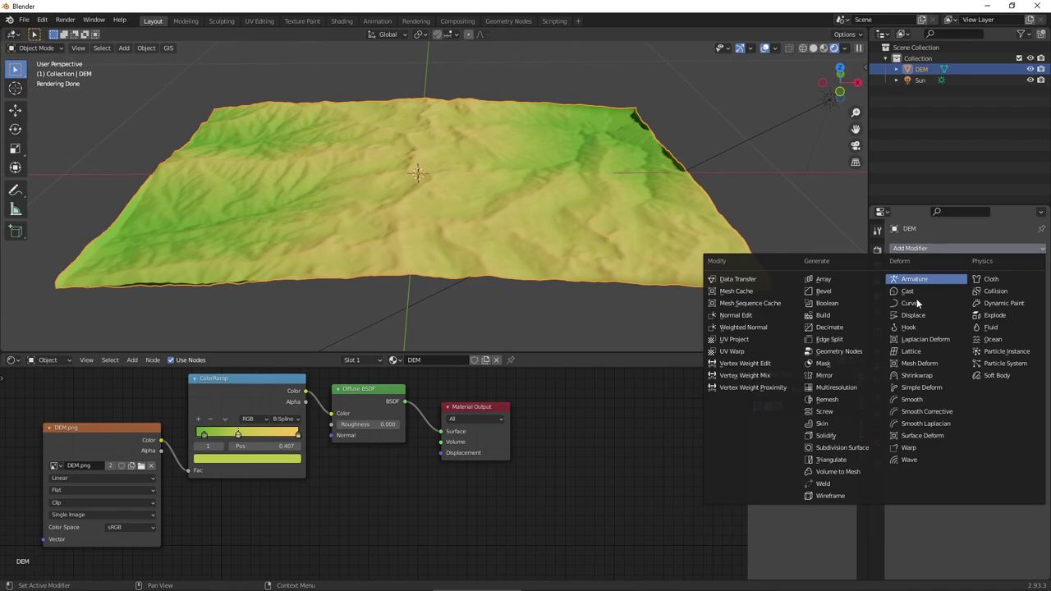
pyautogui.click(845, 448)
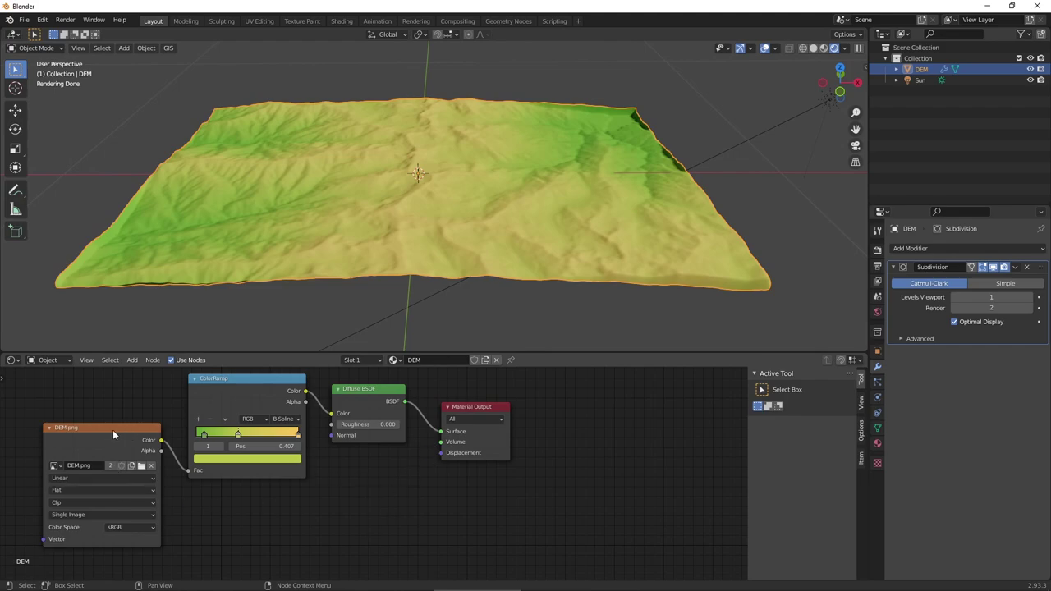
pyautogui.moveTo(112, 429); pyautogui.dragTo(101, 429)
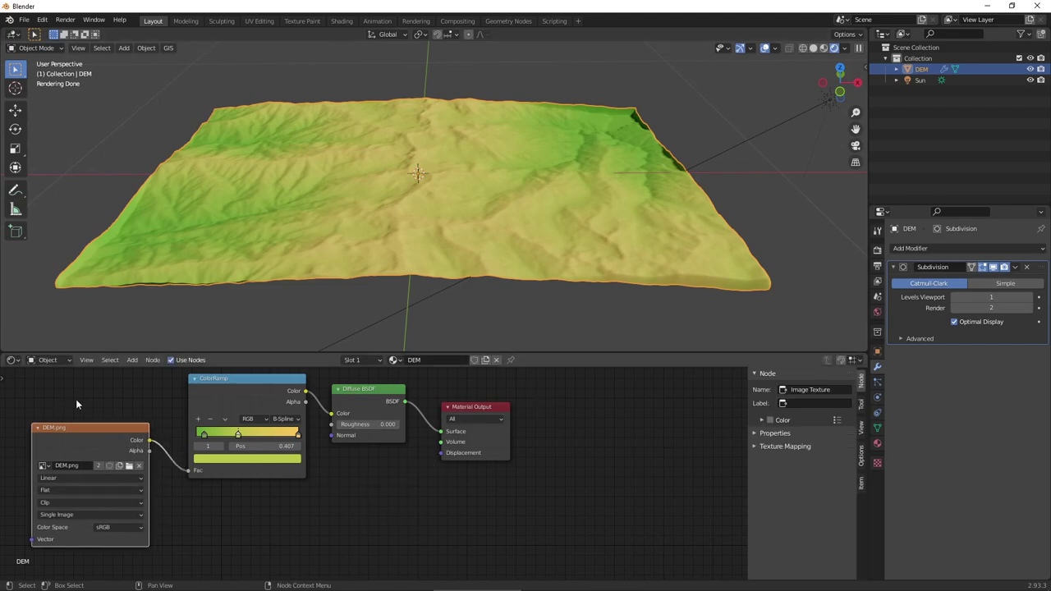
pyautogui.click(132, 360)
pyautogui.moveTo(153, 443)
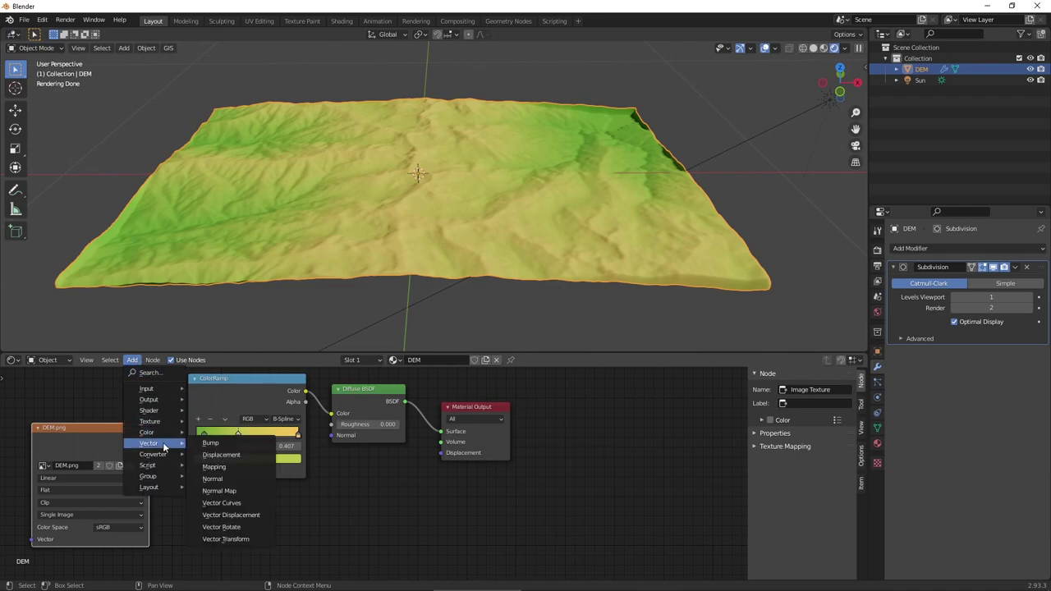
pyautogui.click(210, 443)
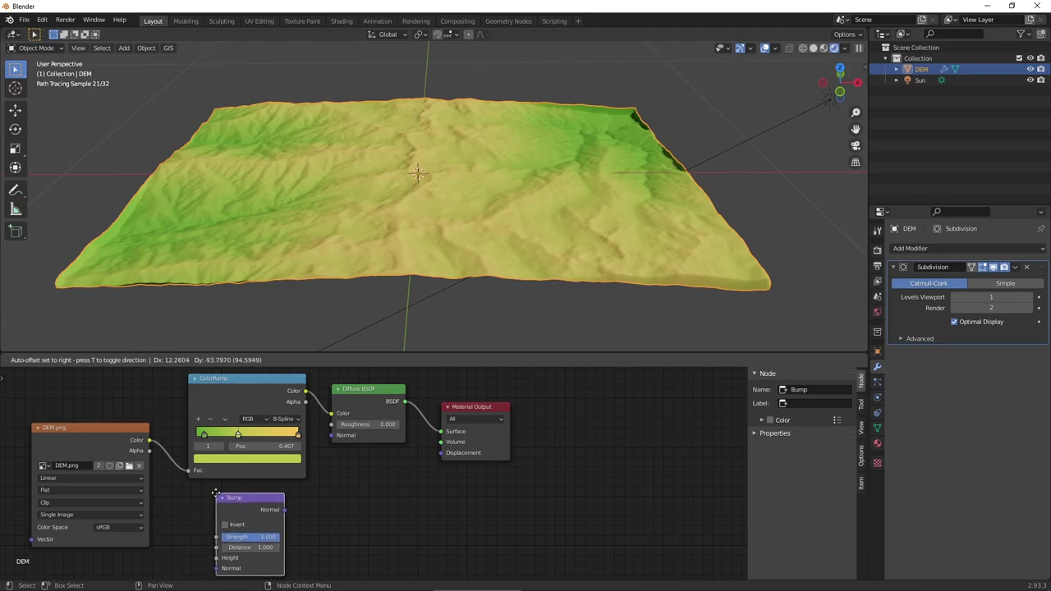
pyautogui.click(211, 496)
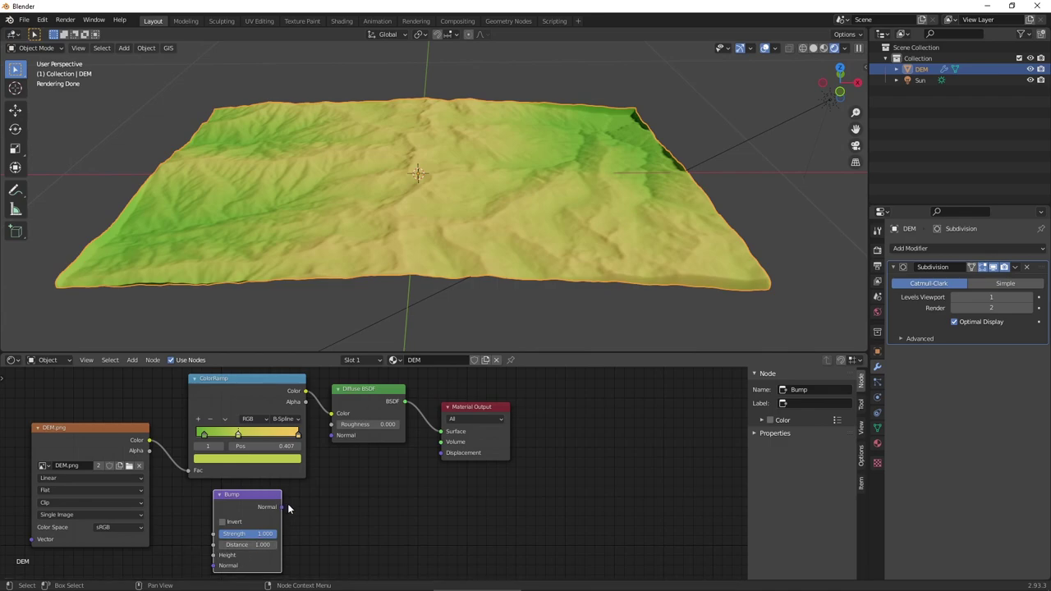
# Step: Wire DEM.png Color into Bump Height and Bump Normal into Diffuse BSDF Normal, Bump strength 0.217
pyautogui.moveTo(281, 506); pyautogui.dragTo(333, 438)
pyautogui.moveTo(151, 447); pyautogui.dragTo(213, 555)
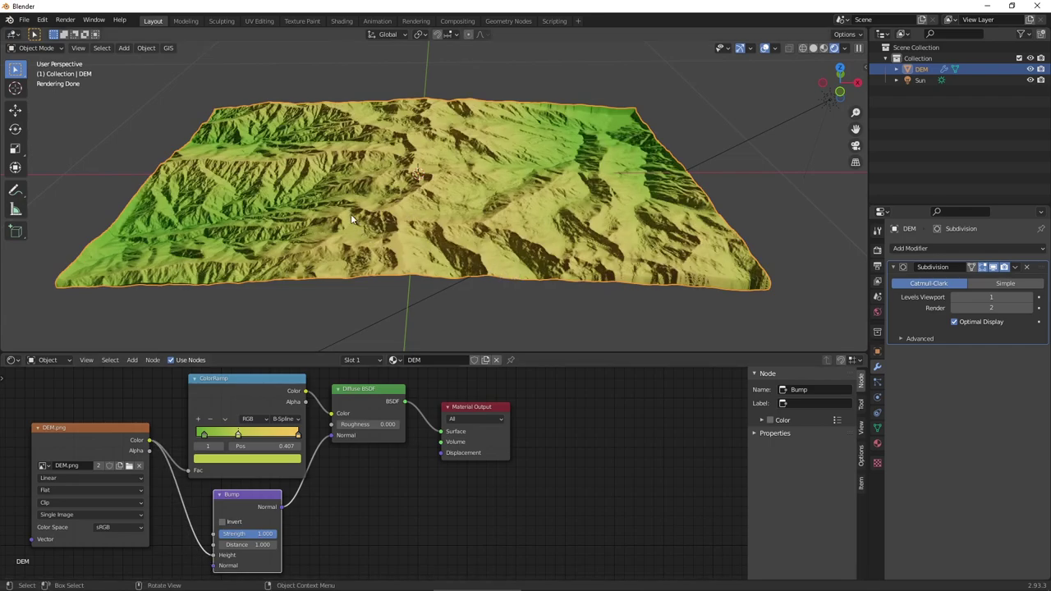
pyautogui.scroll(5, 351, 207)
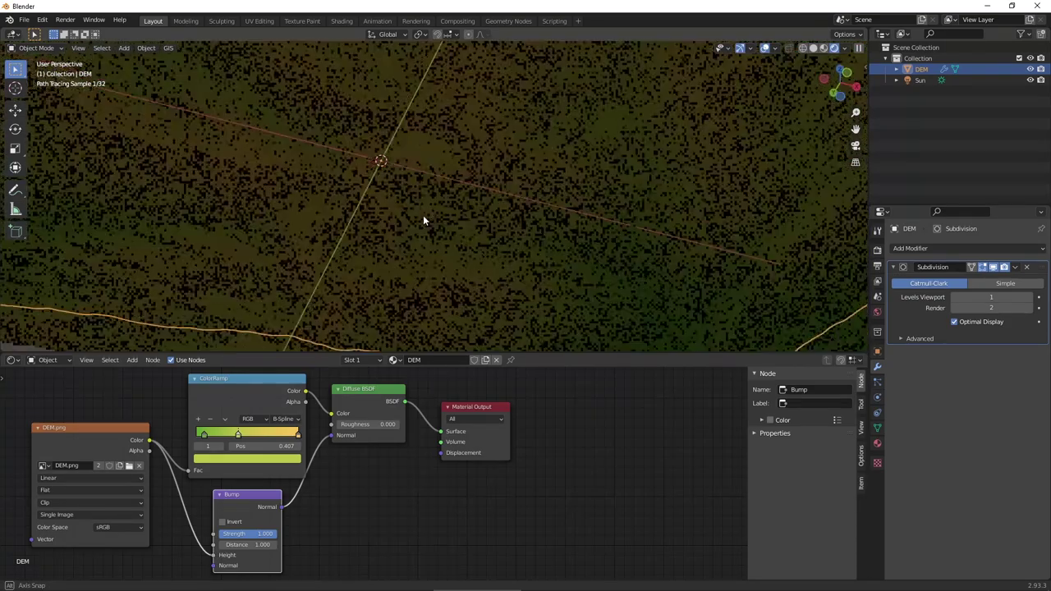
pyautogui.moveTo(423, 215); pyautogui.dragTo(246, 263, button='middle')
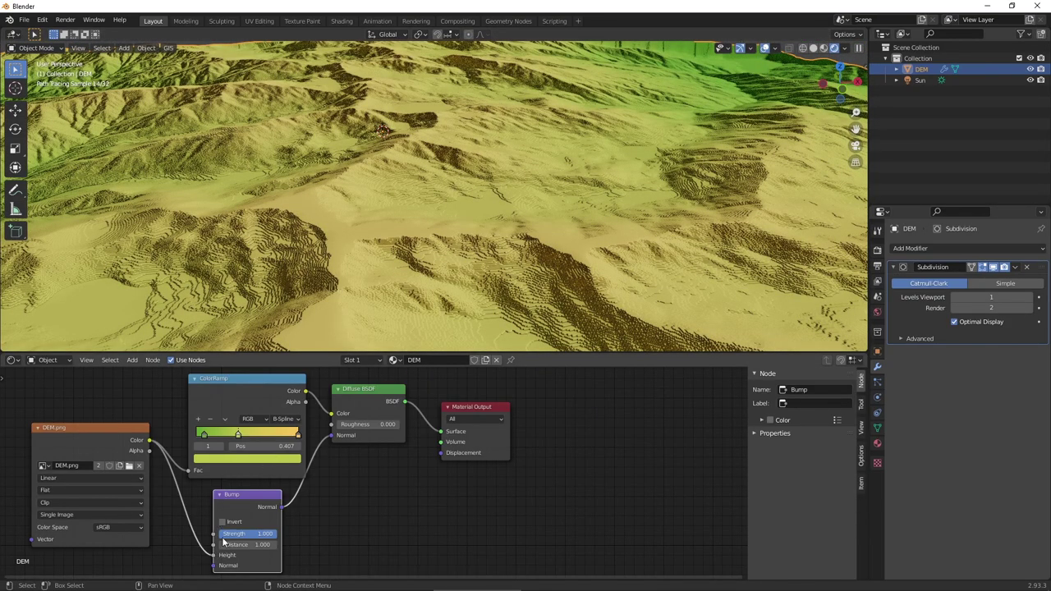
pyautogui.moveTo(231, 540)
pyautogui.mouseDown()
pyautogui.moveTo(205, 540)
pyautogui.moveTo(222, 534)
pyautogui.mouseUp()
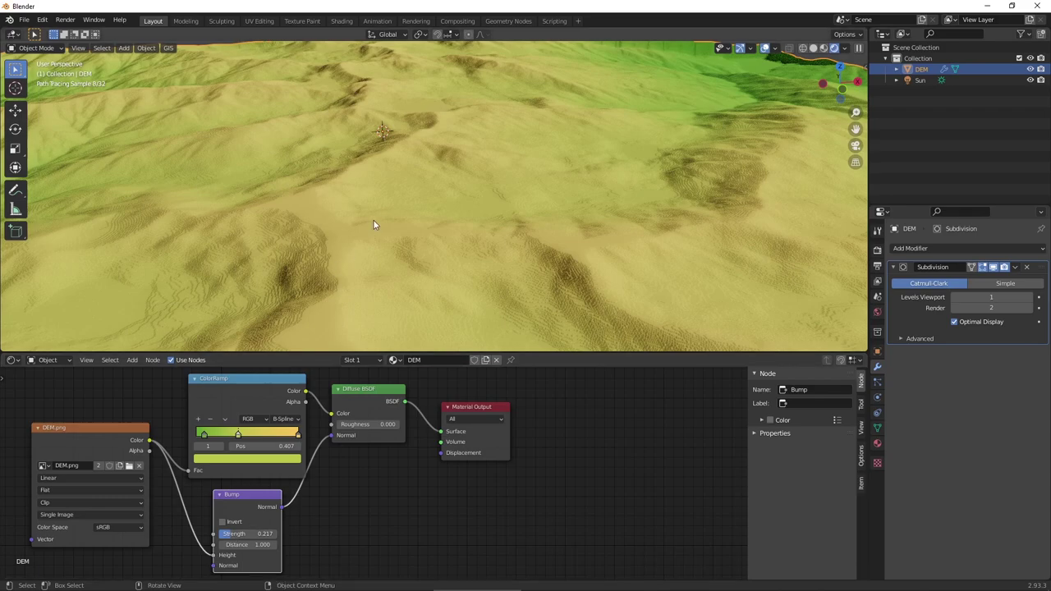
pyautogui.moveTo(373, 219)
pyautogui.mouseDown(button='middle')
pyautogui.moveTo(505, 175)
pyautogui.moveTo(468, 200)
pyautogui.mouseUp(button='middle')
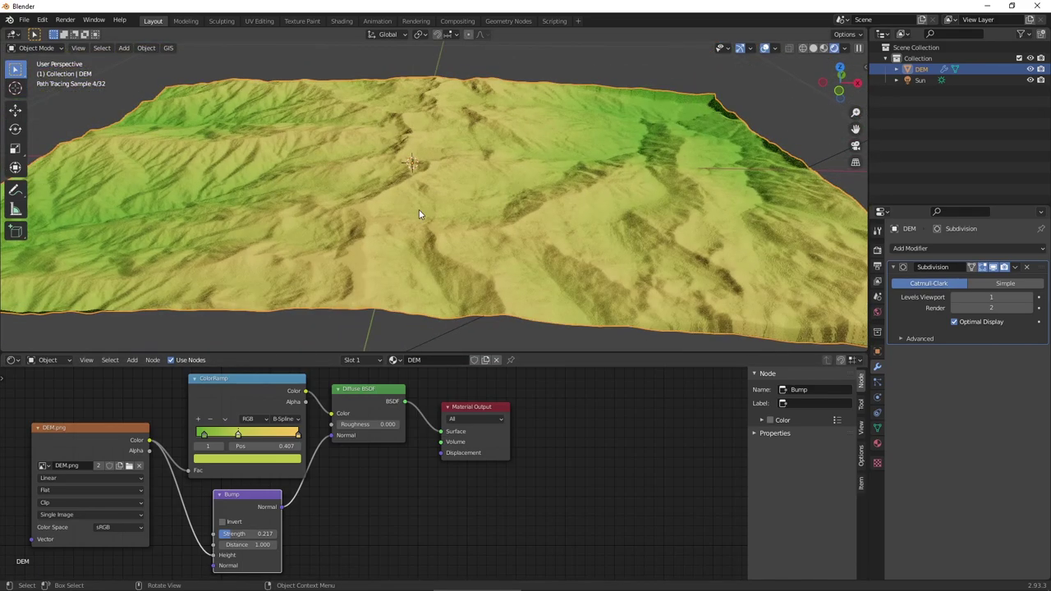
pyautogui.moveTo(552, 247); pyautogui.dragTo(556, 239, button='middle')
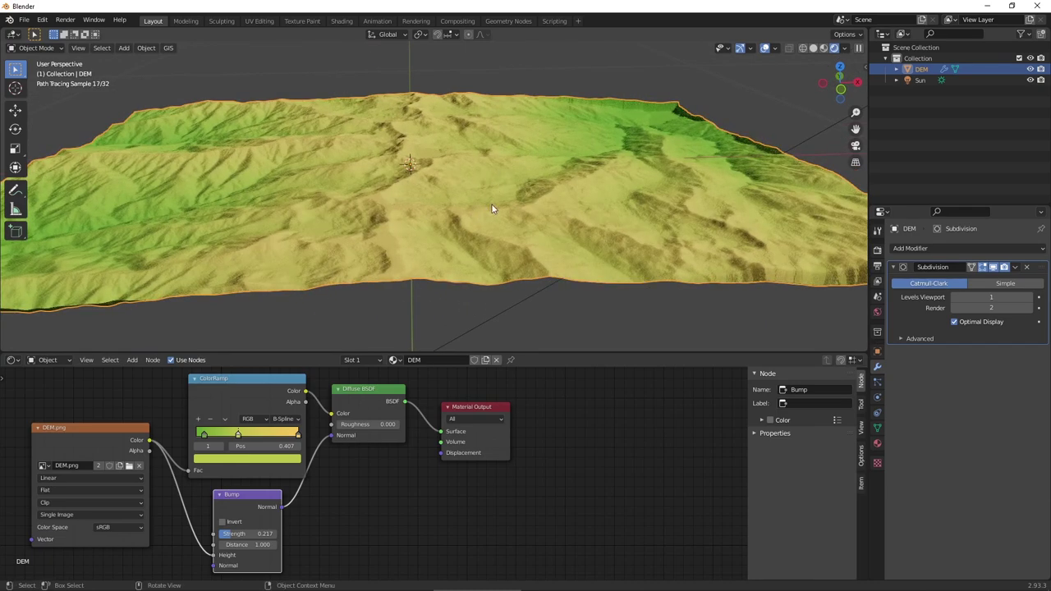
pyautogui.moveTo(476, 408); pyautogui.dragTo(468, 392)
# Step: Add an Image Texture node below the Diffuse BSDF loaded with Hidro.png
pyautogui.click(131, 360)
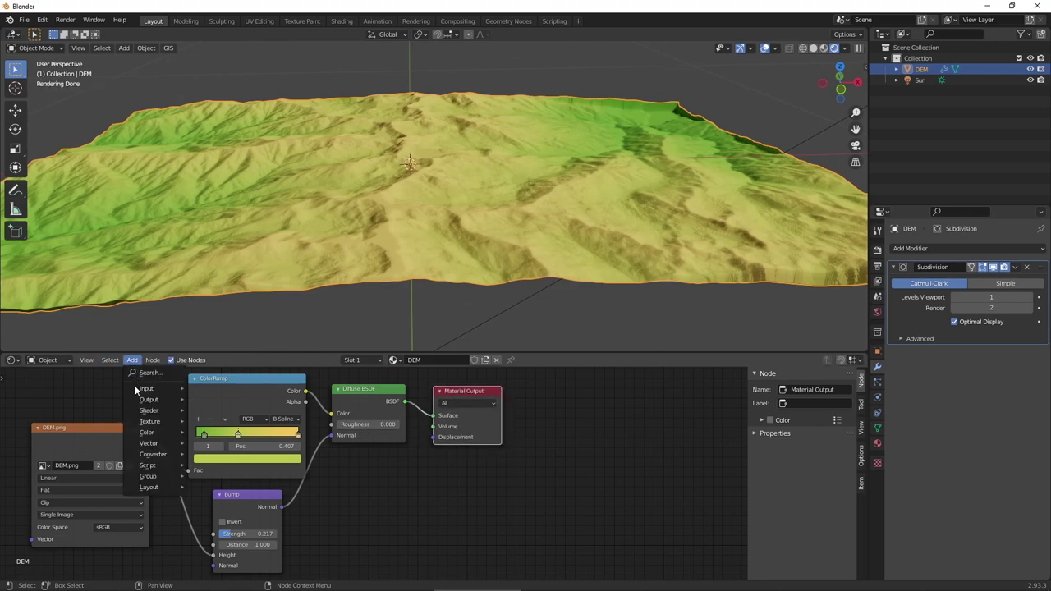
pyautogui.moveTo(150, 421)
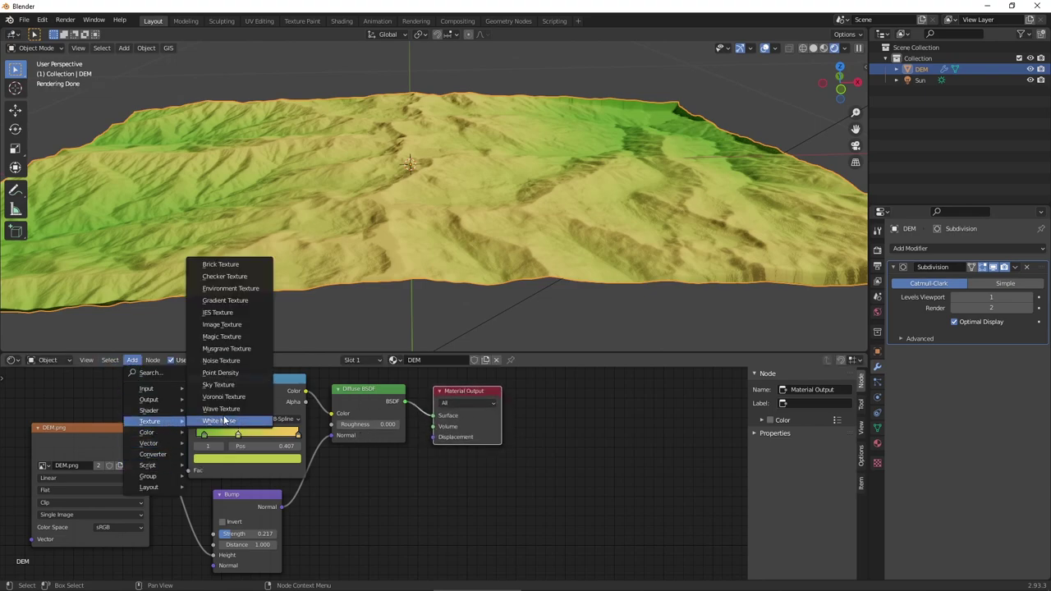
pyautogui.click(224, 328)
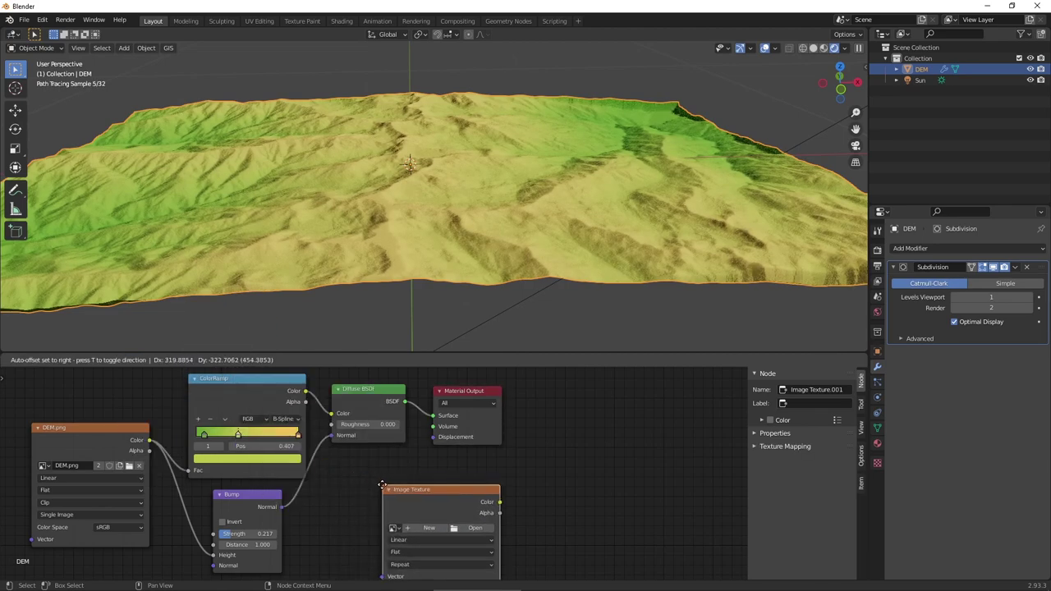
pyautogui.click(389, 484)
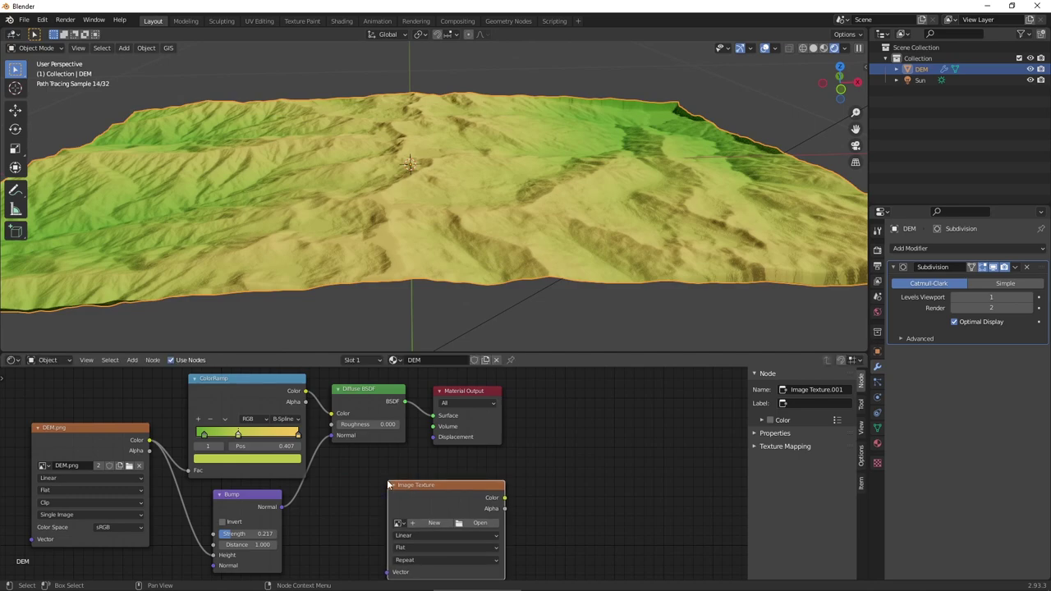
pyautogui.click(480, 526)
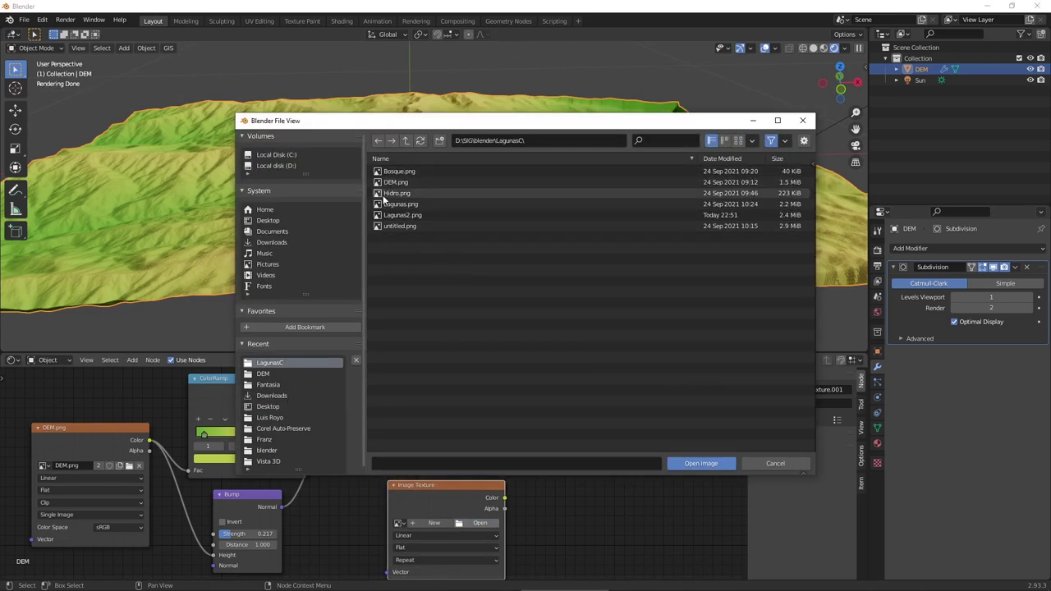
pyautogui.click(408, 192)
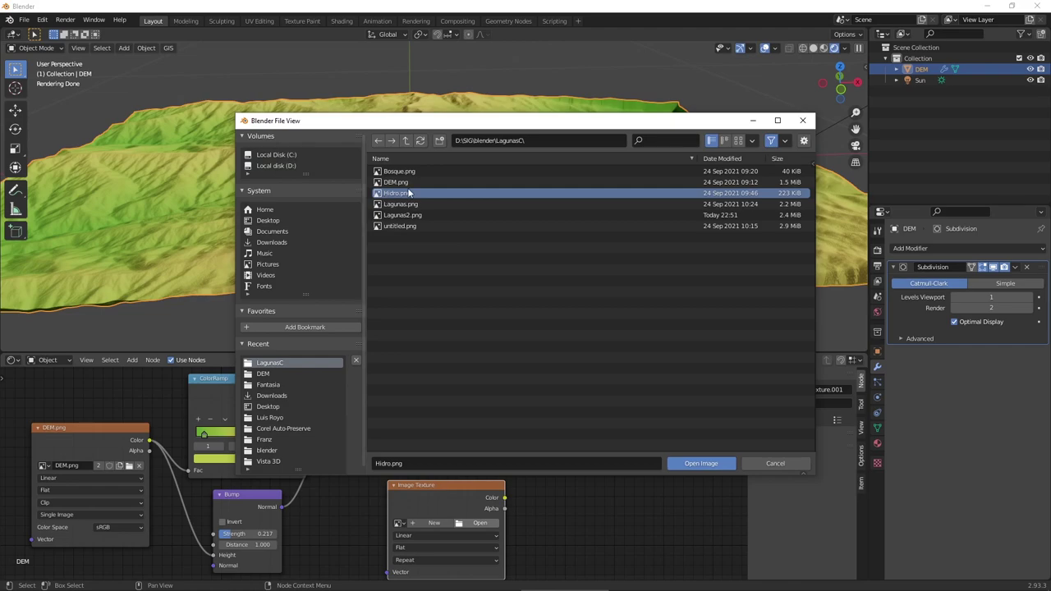
pyautogui.click(700, 464)
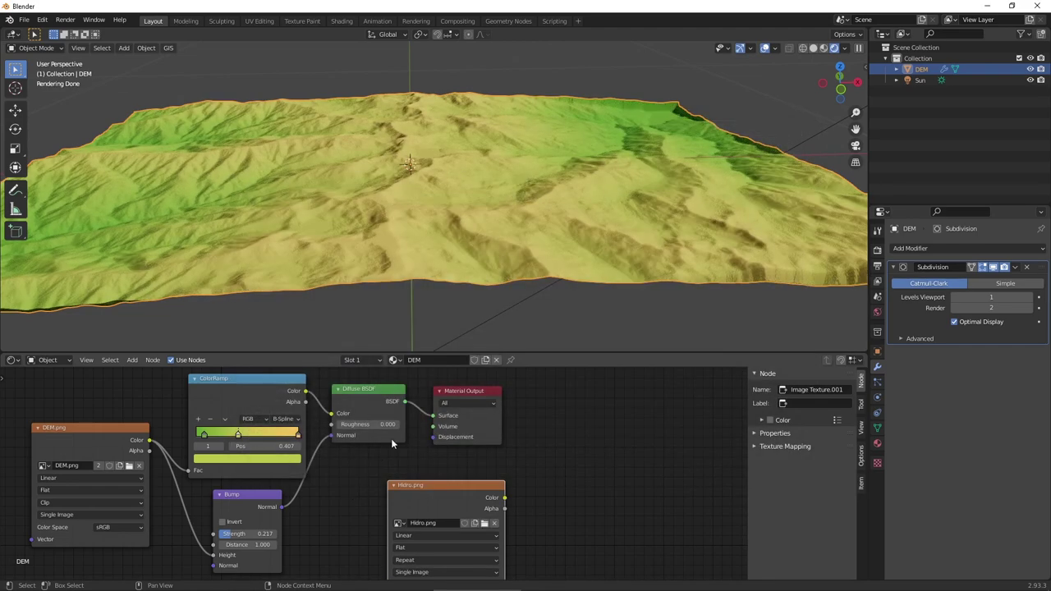
# Step: Shift Material Output and Diffuse BSDF right and Hidro.png slightly down
pyautogui.moveTo(468, 394); pyautogui.dragTo(569, 393)
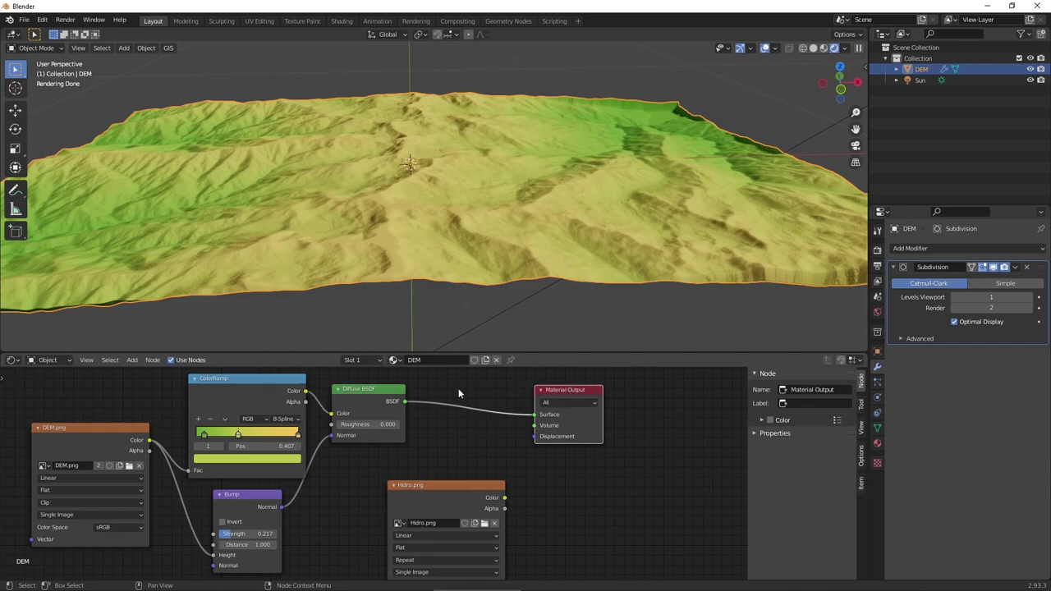
pyautogui.moveTo(373, 386); pyautogui.dragTo(463, 384)
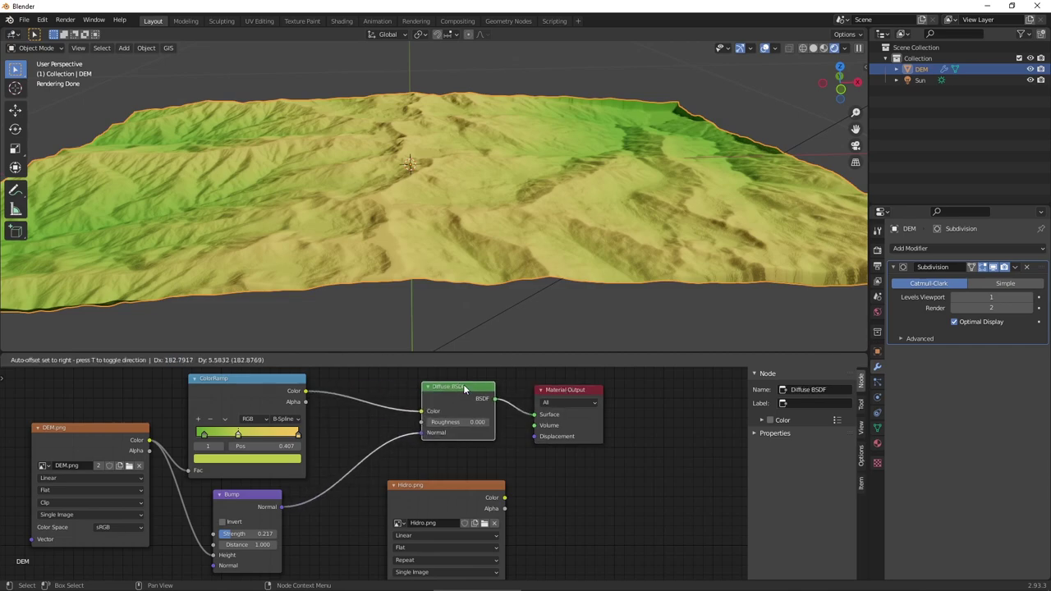
pyautogui.moveTo(444, 486); pyautogui.dragTo(469, 507)
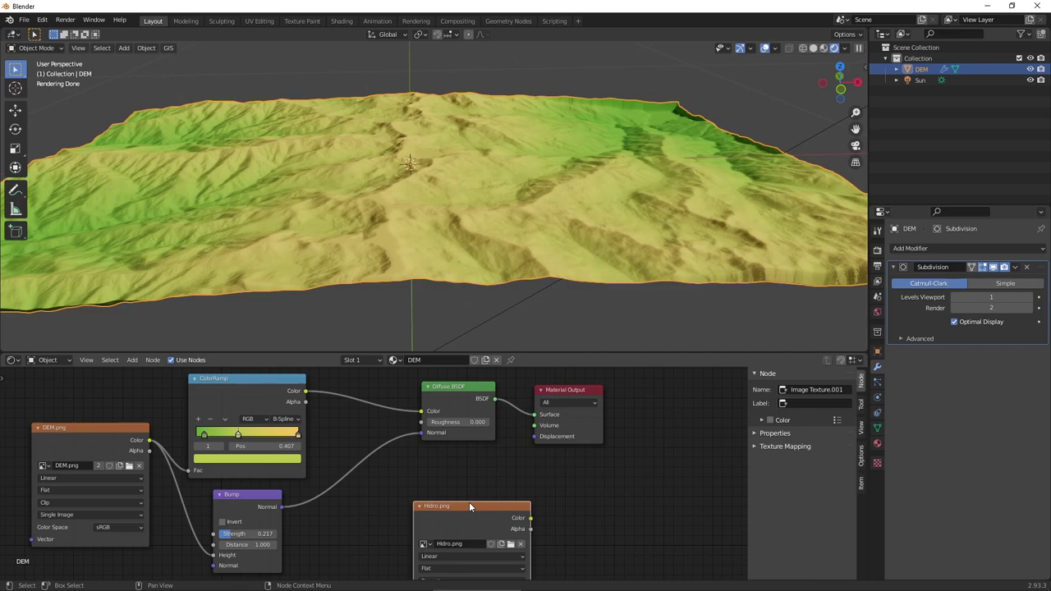
# Step: Insert a Mix Shader between Diffuse BSDF and Material Output, plus a Glossy BSDF below it
pyautogui.click(131, 360)
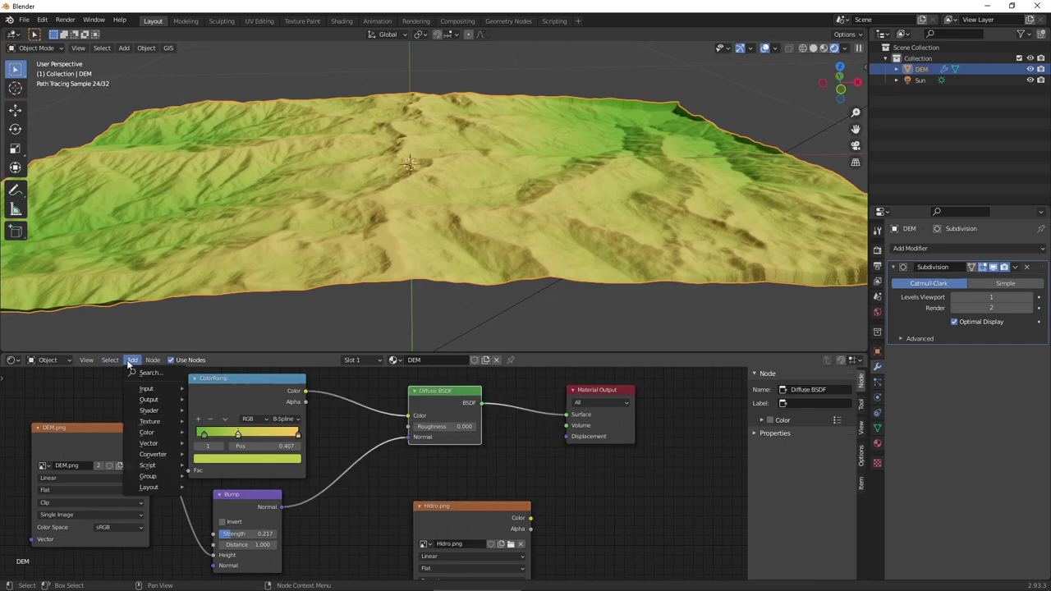
pyautogui.moveTo(149, 410)
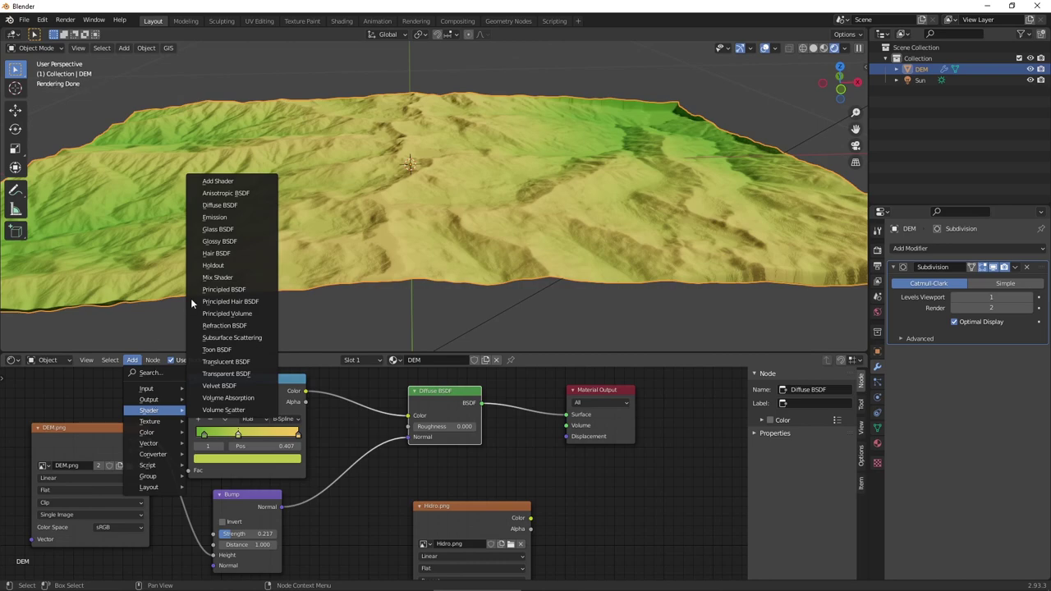
pyautogui.click(217, 277)
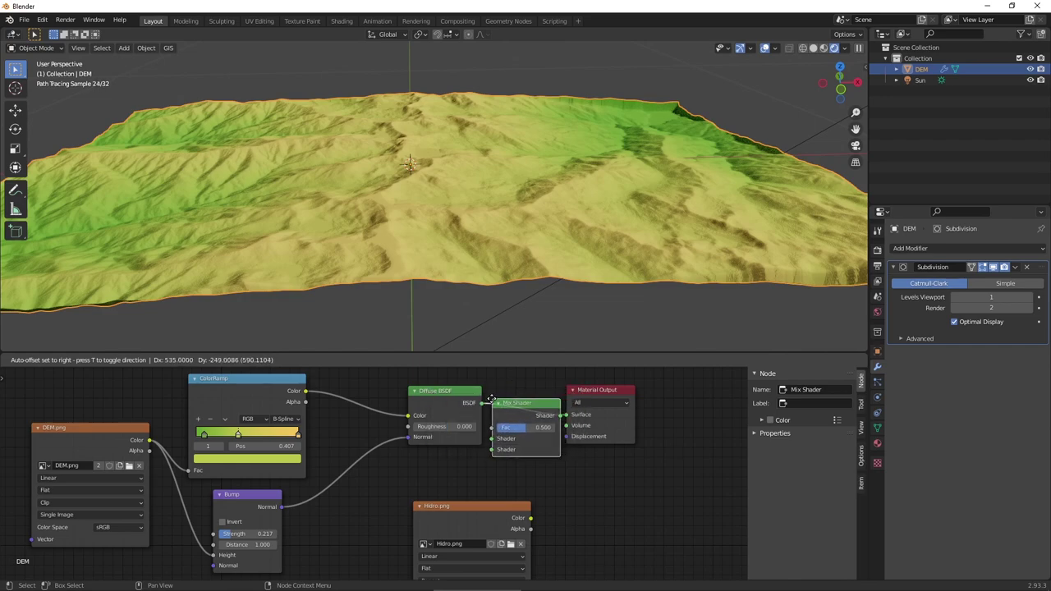
pyautogui.click(494, 390)
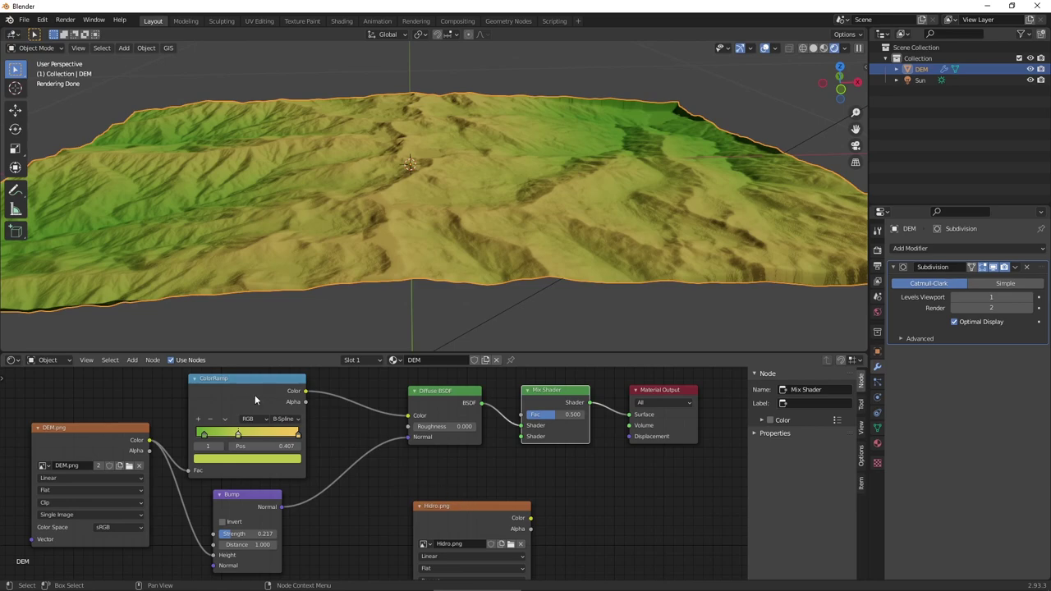
pyautogui.click(130, 362)
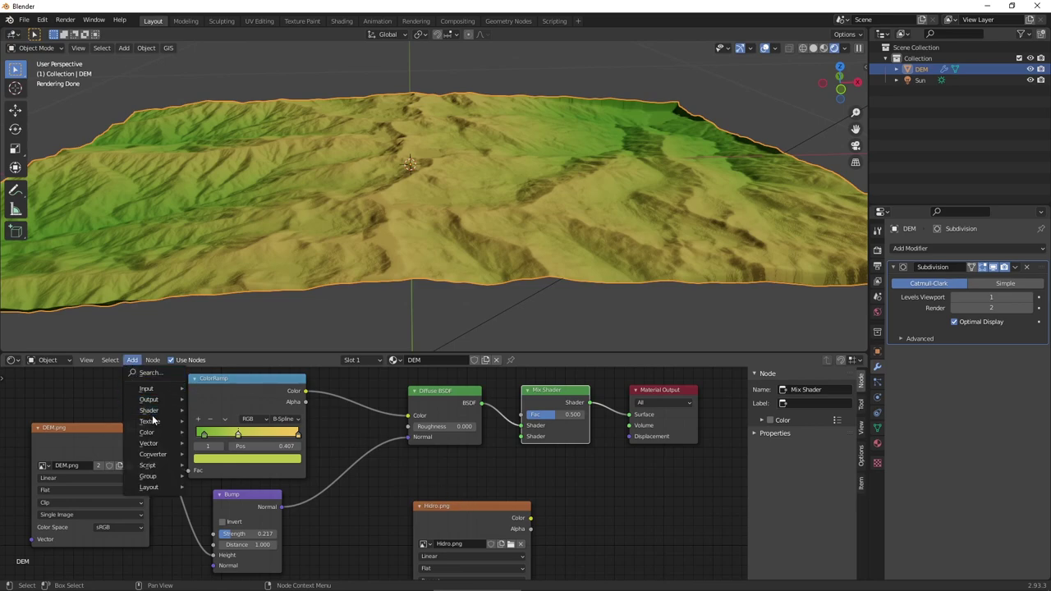
pyautogui.moveTo(149, 410)
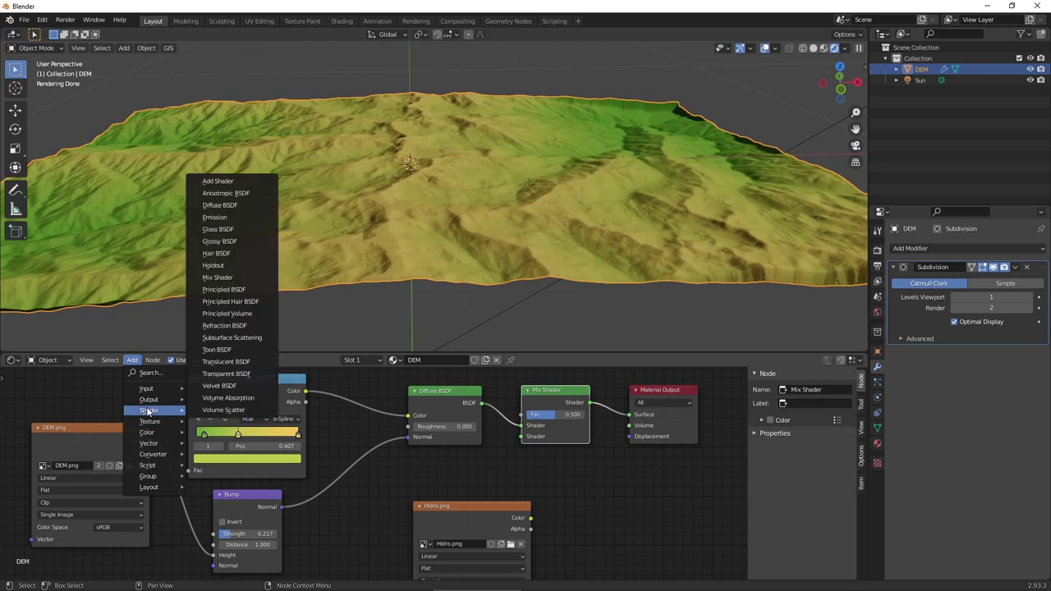
pyautogui.click(219, 241)
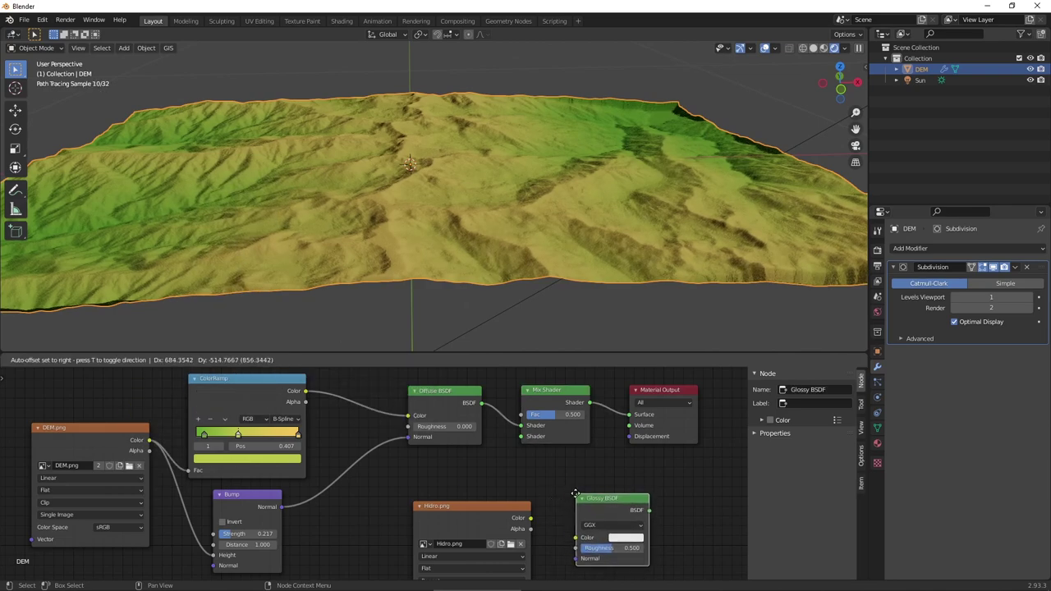
pyautogui.click(574, 494)
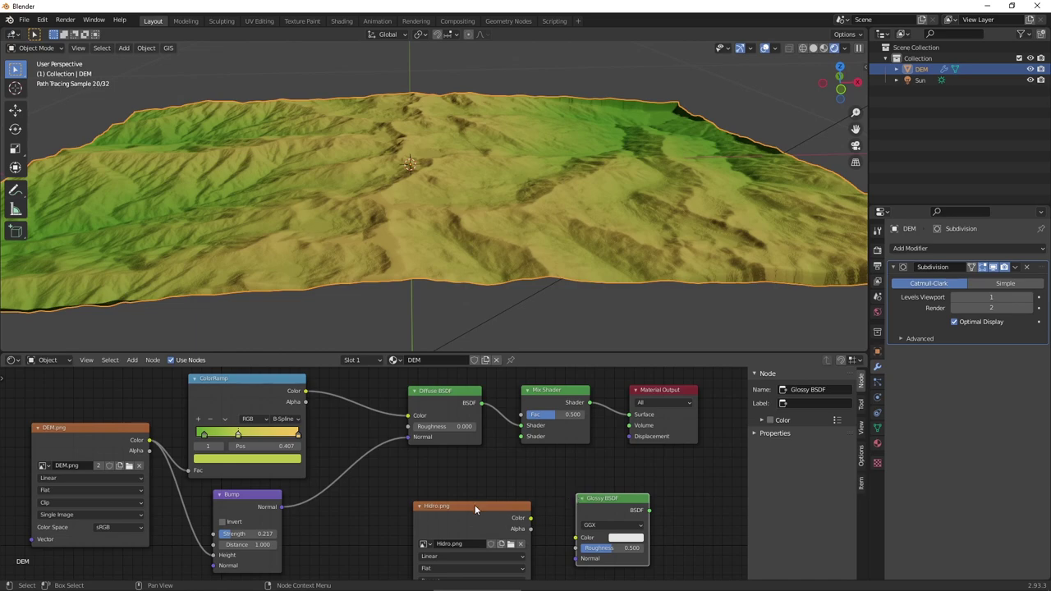
# Step: Connect Hidro.png Color to the Mix Shader Fac and Glossy BSDF to its Shader input
pyautogui.moveTo(475, 504); pyautogui.dragTo(443, 495)
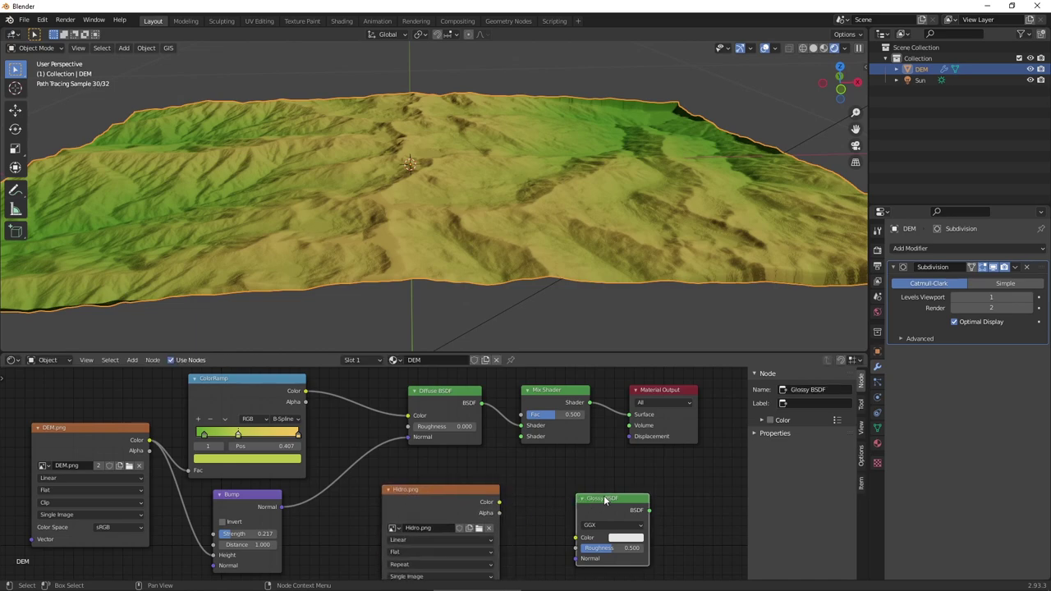
pyautogui.moveTo(603, 495); pyautogui.dragTo(593, 490)
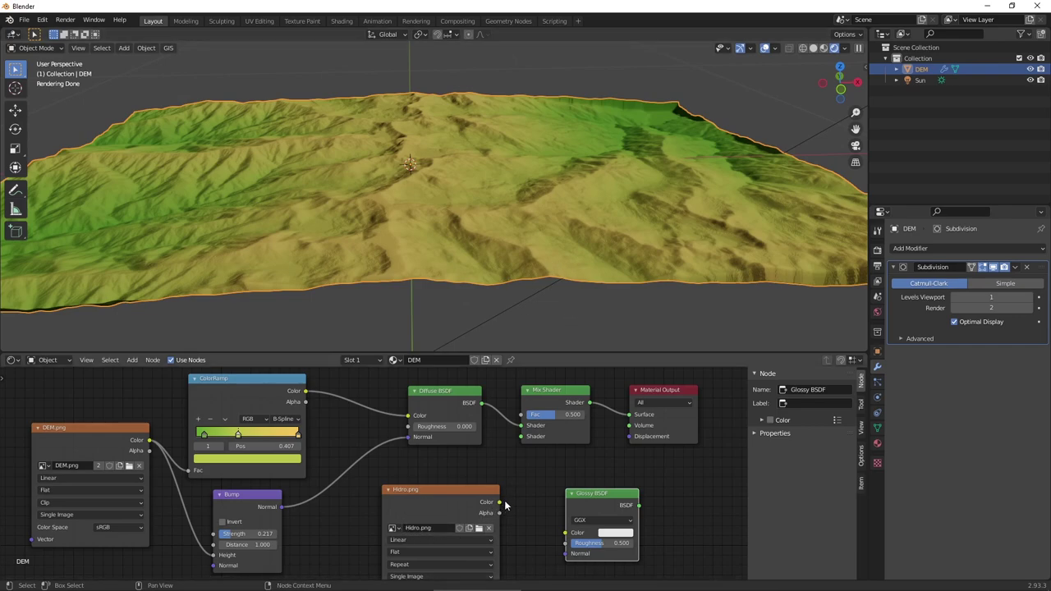
pyautogui.moveTo(500, 502); pyautogui.dragTo(521, 414)
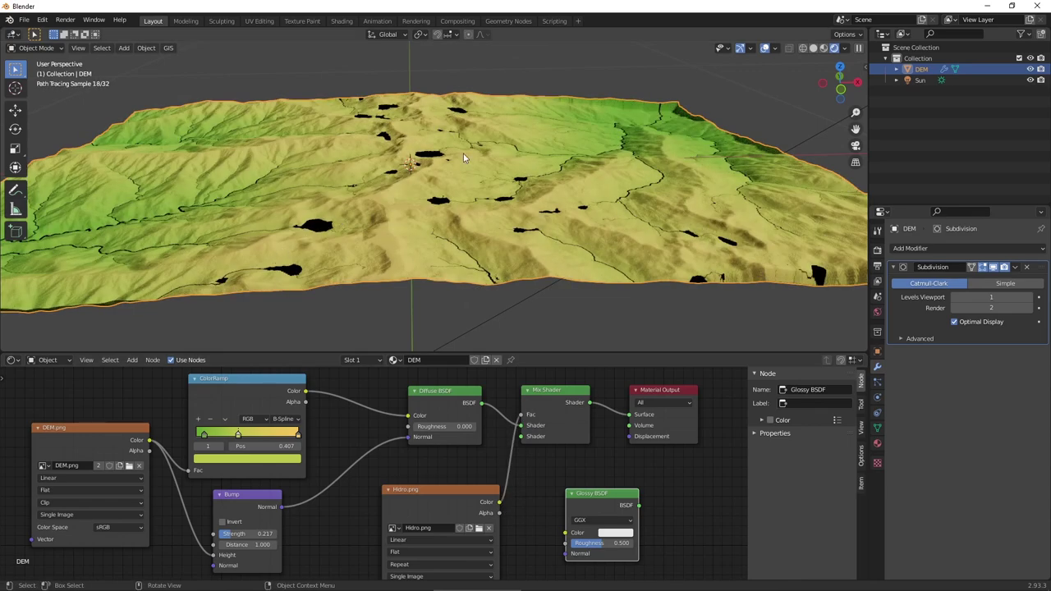
pyautogui.moveTo(464, 158); pyautogui.dragTo(472, 223, button='middle')
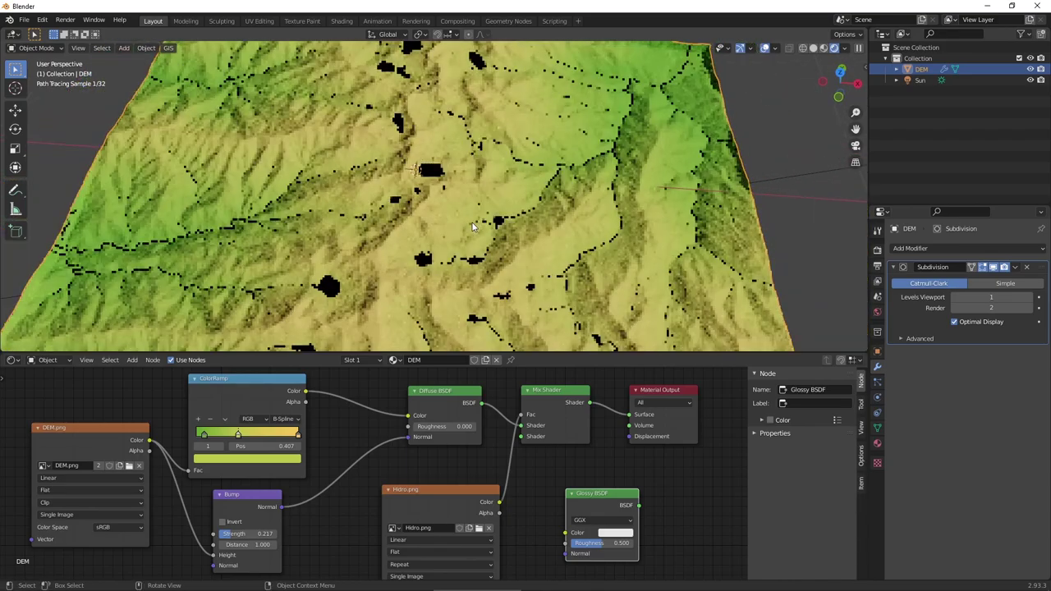
pyautogui.scroll(-5, 472, 227)
pyautogui.moveTo(472, 227); pyautogui.dragTo(396, 281, button='middle')
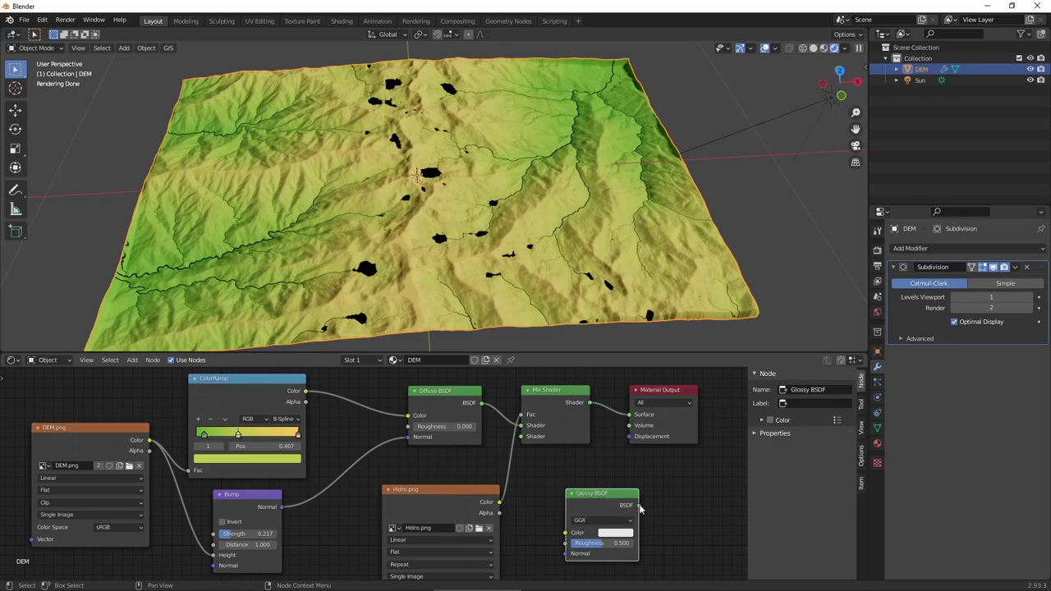
pyautogui.moveTo(641, 506)
pyautogui.mouseDown()
pyautogui.moveTo(520, 458)
pyautogui.moveTo(521, 436)
pyautogui.mouseUp()
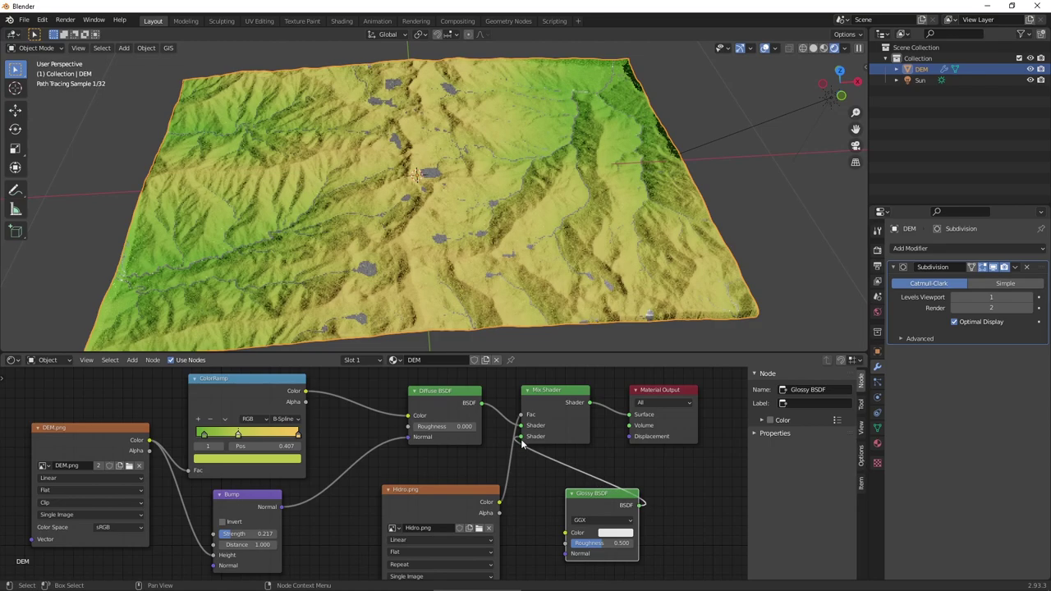
# Step: Set the Glossy BSDF colour to deep blue and move the DEM.png node down
pyautogui.click(614, 533)
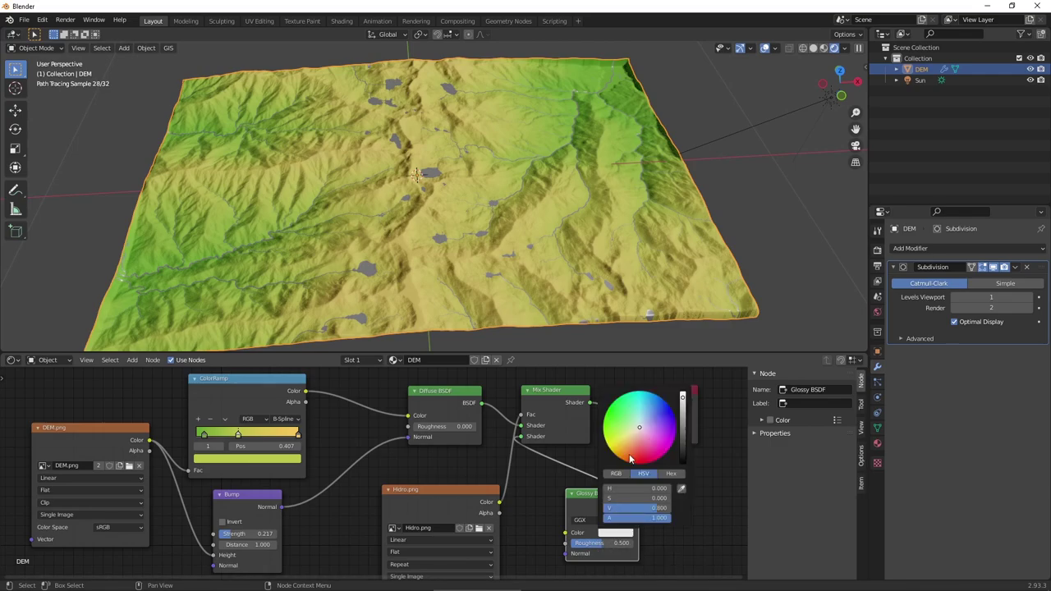
pyautogui.moveTo(639, 427); pyautogui.dragTo(661, 411)
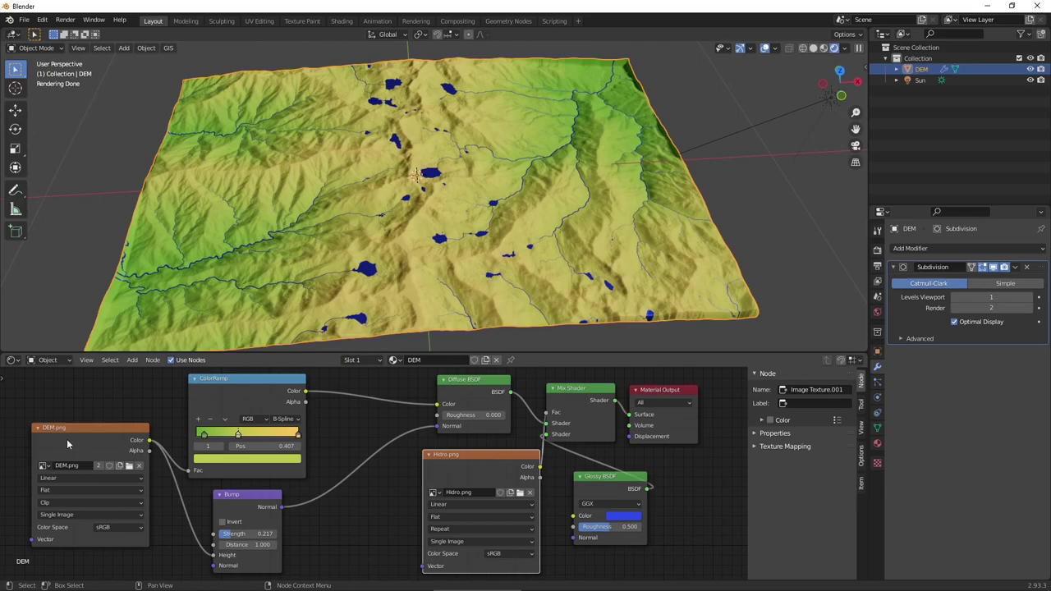
pyautogui.moveTo(78, 428); pyautogui.dragTo(82, 465)
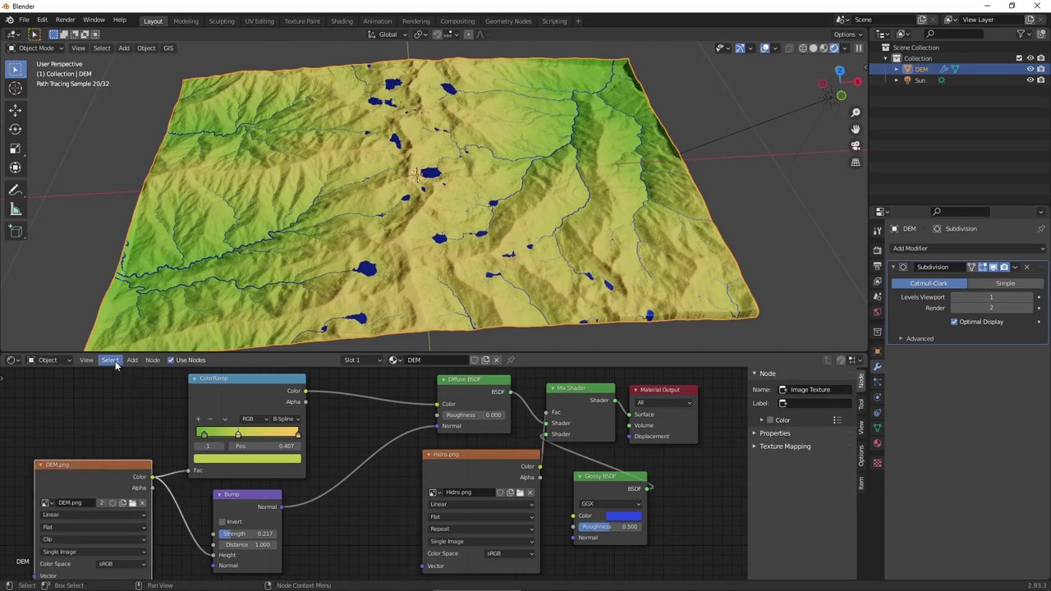
# Step: Add an empty Image Texture node at the left of the node tree
pyautogui.click(134, 362)
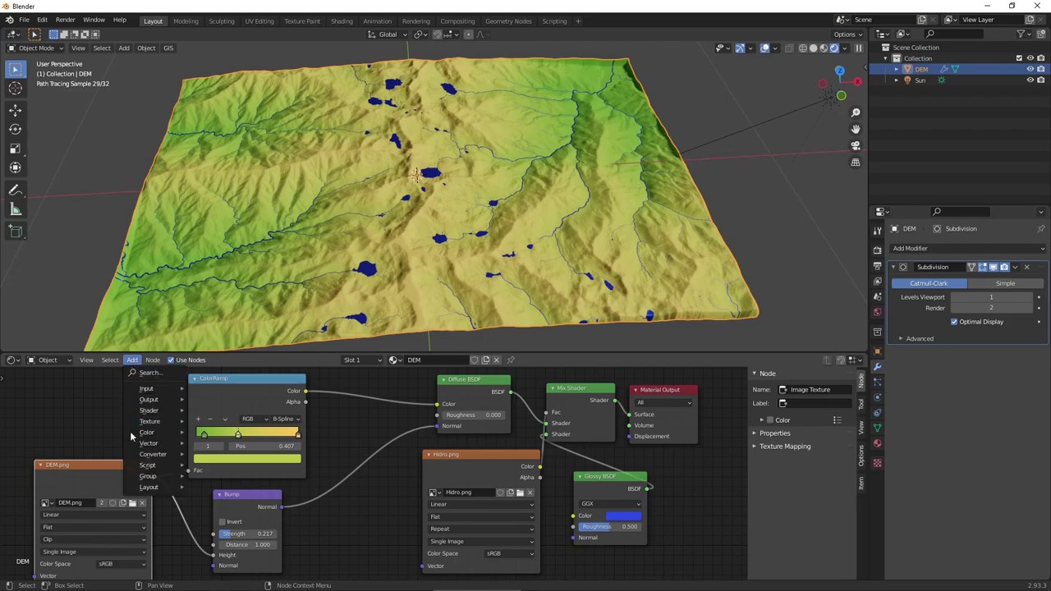
pyautogui.moveTo(151, 421)
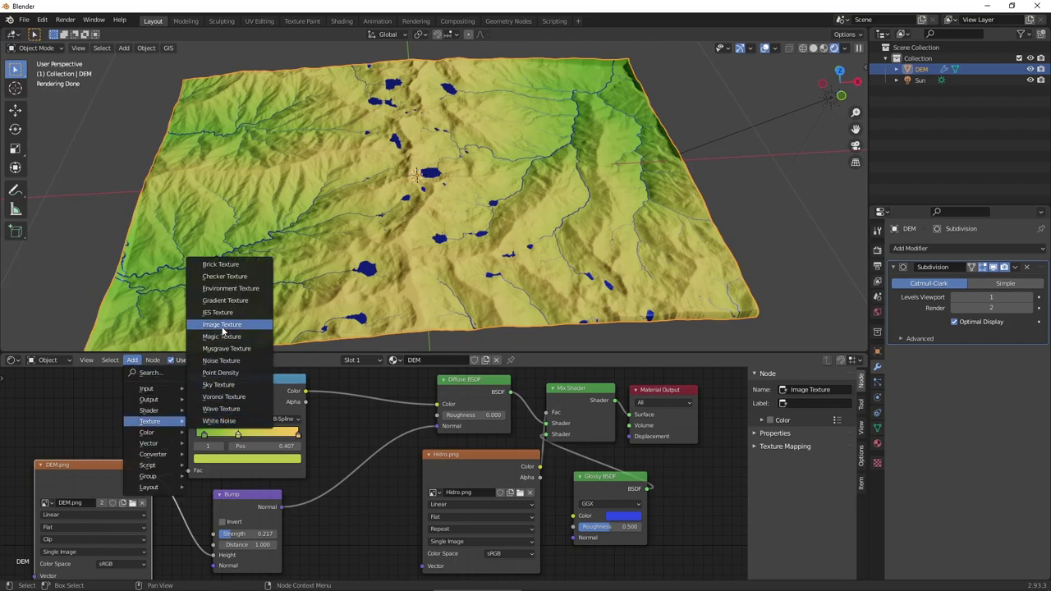
pyautogui.click(222, 325)
pyautogui.click(37, 372)
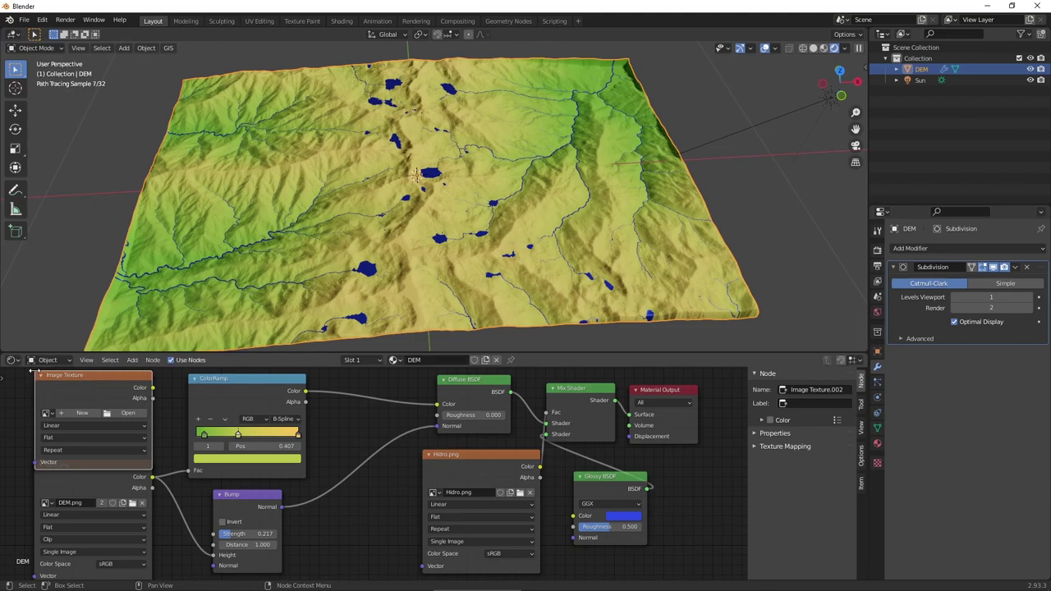
pyautogui.click(114, 482)
pyautogui.scroll(-1, 114, 482)
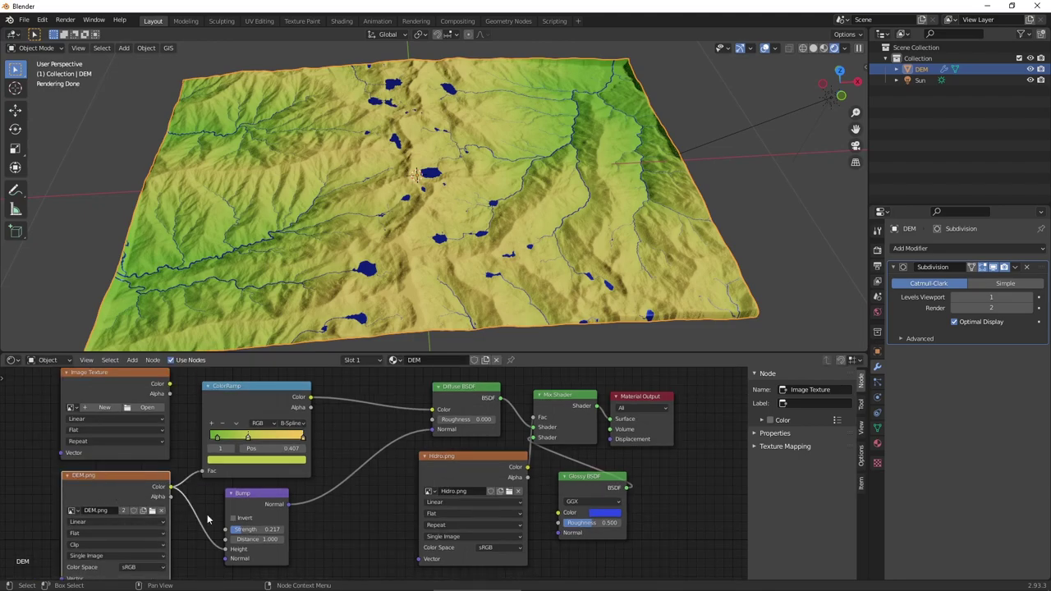
# Step: Insert a Mix colour node between the ColorRamp and the Diffuse BSDF
pyautogui.click(133, 361)
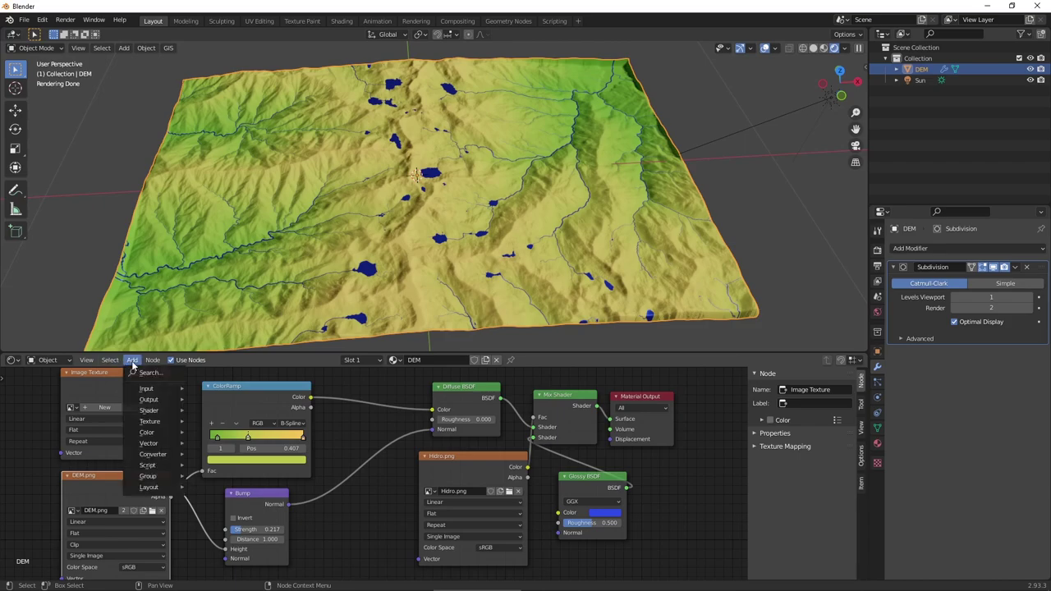
pyautogui.moveTo(147, 432)
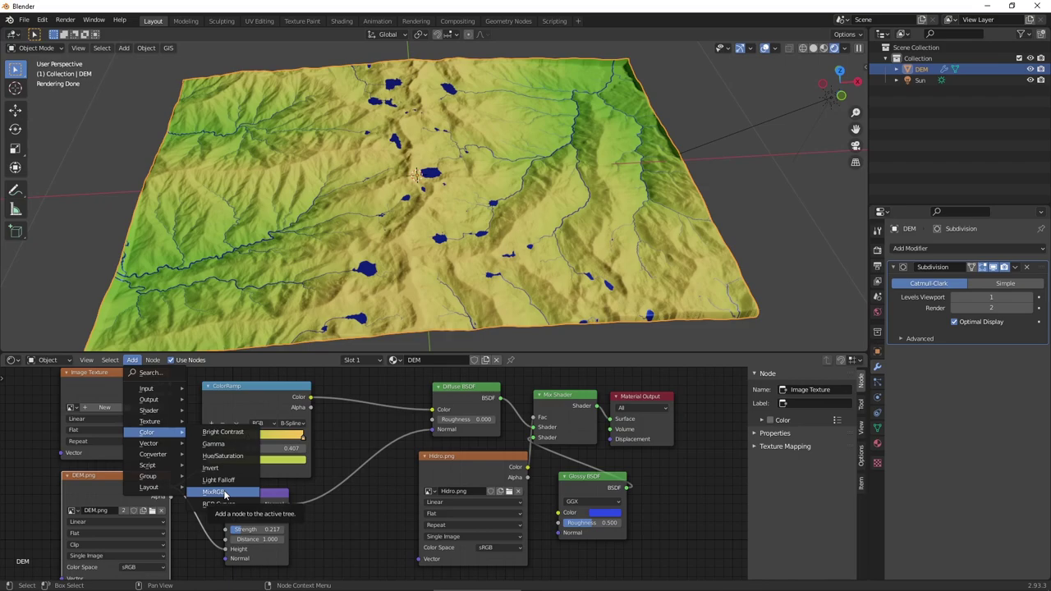
pyautogui.moveTo(148, 378); pyautogui.dragTo(474, 390)
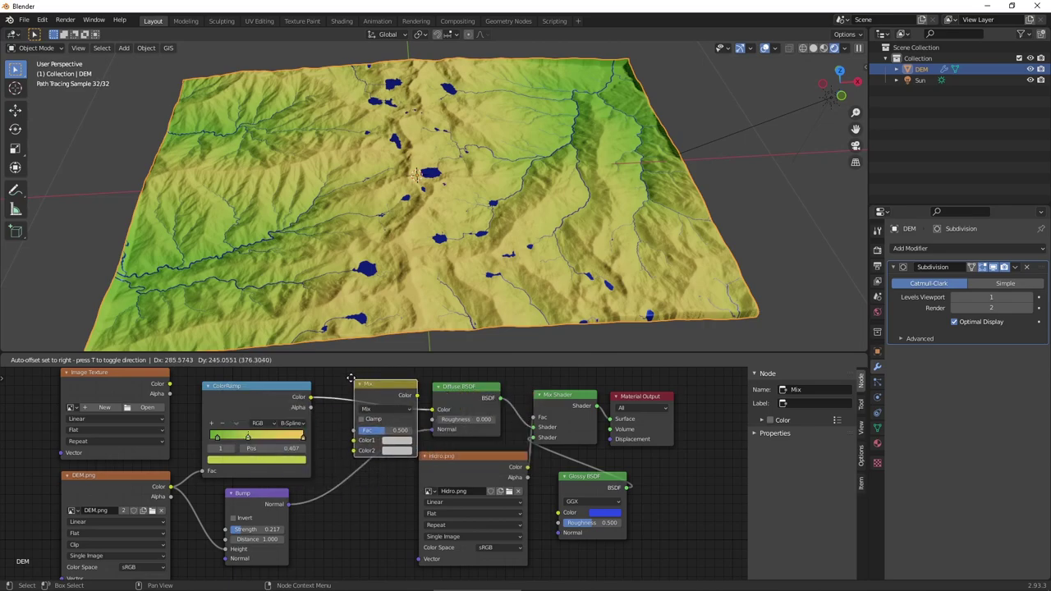
pyautogui.moveTo(474, 391); pyautogui.dragTo(337, 374)
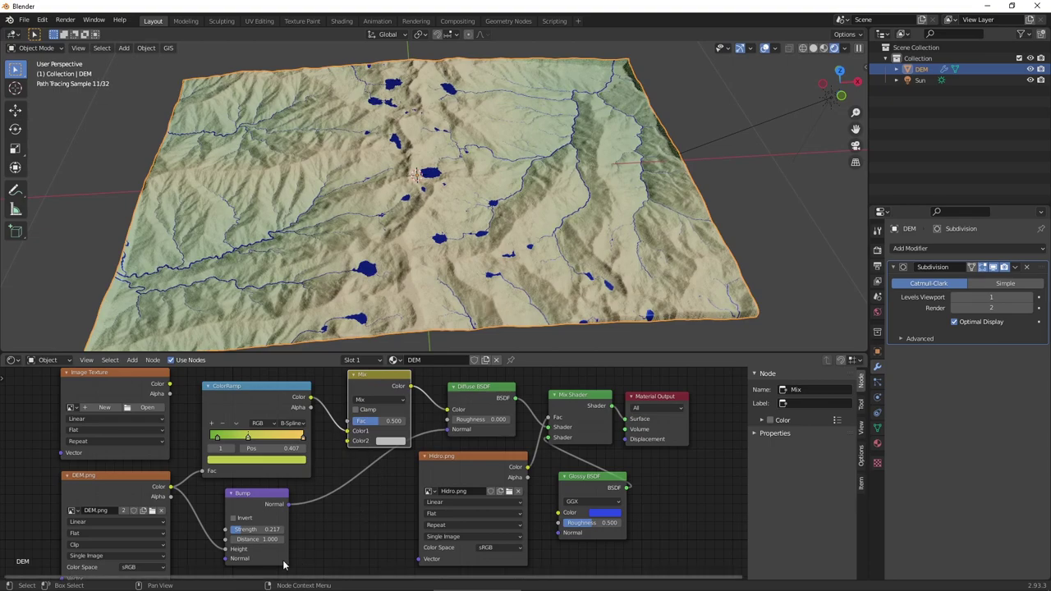
pyautogui.moveTo(257, 500); pyautogui.dragTo(359, 511)
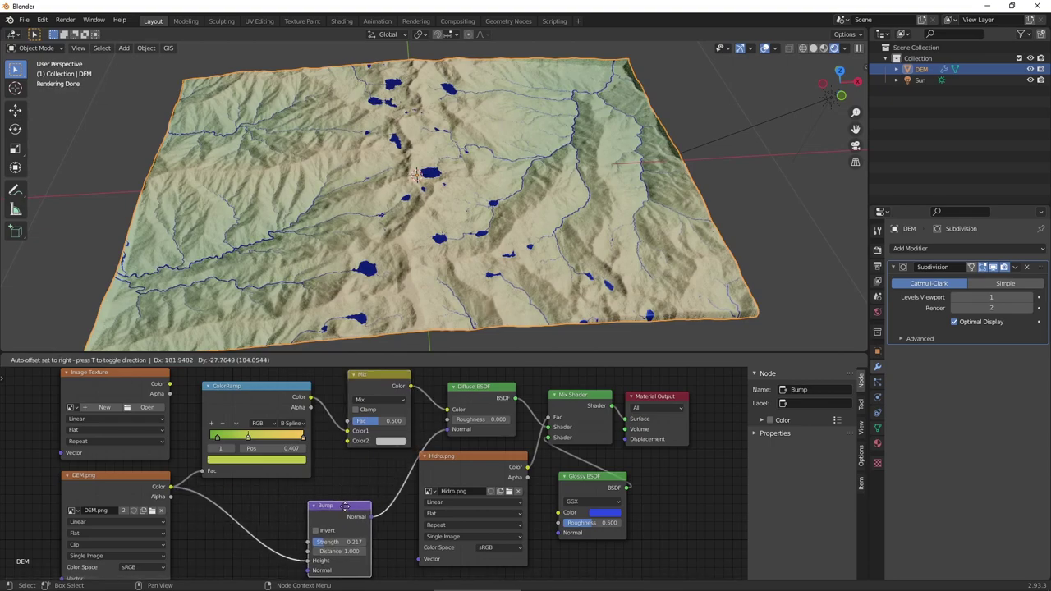
# Step: Insert a second Mix colour node between DEM.png and the Bump Height
pyautogui.click(132, 360)
pyautogui.moveTo(147, 432)
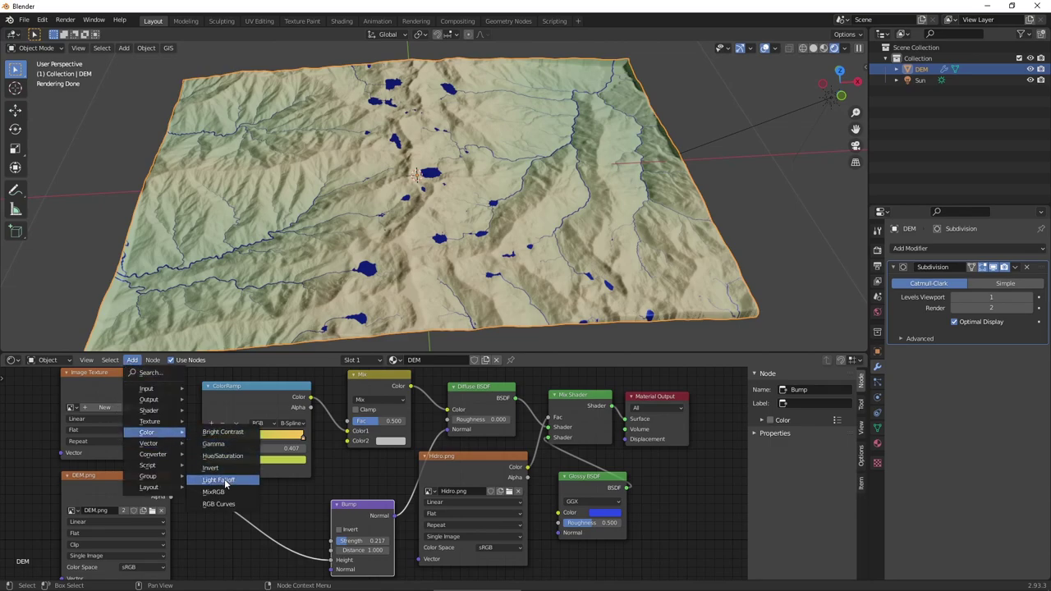
pyautogui.click(213, 492)
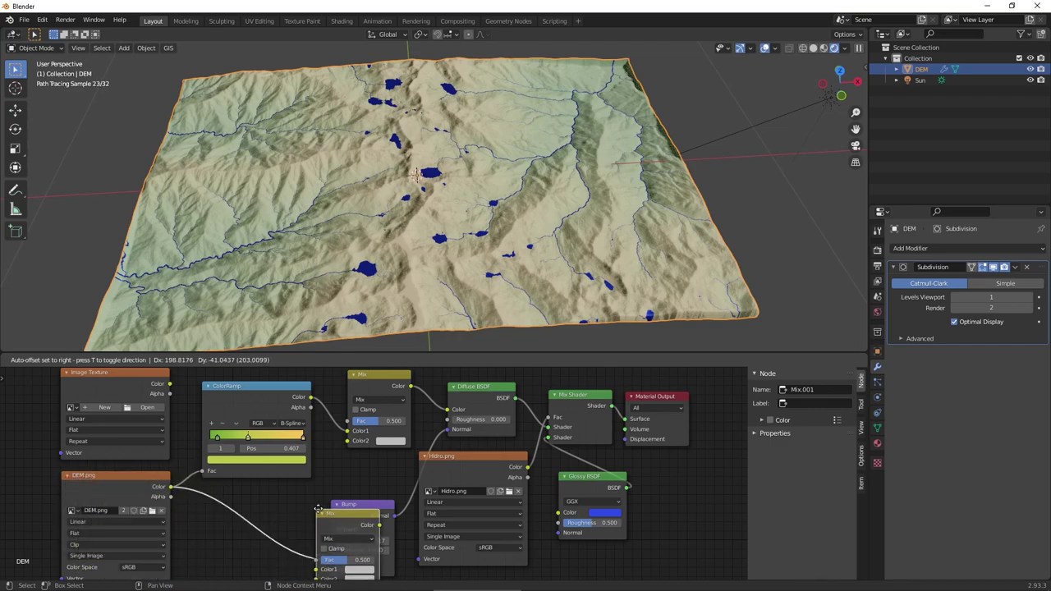
pyautogui.click(211, 495)
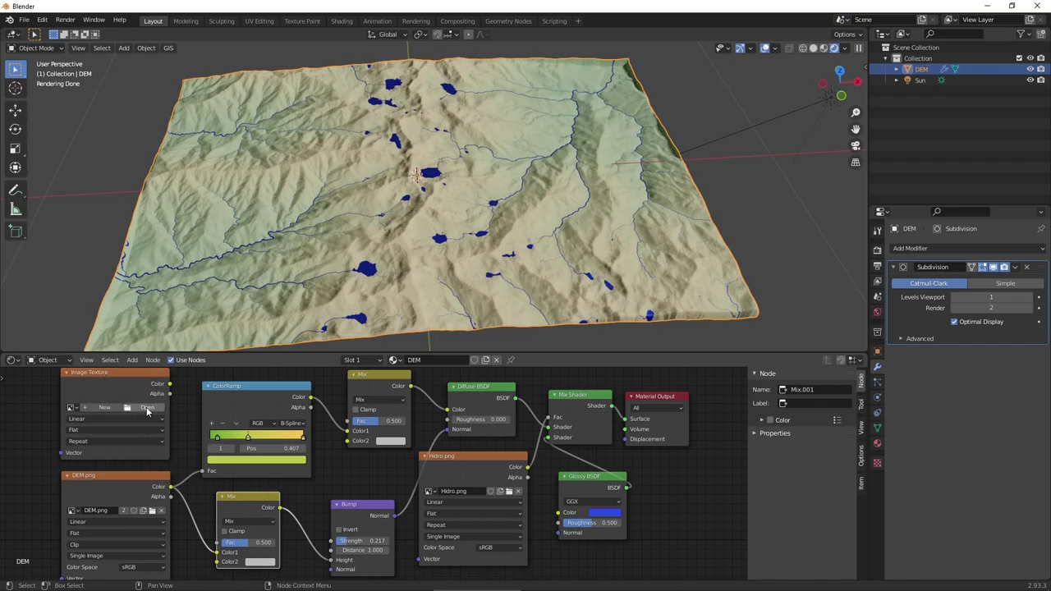
pyautogui.click(147, 408)
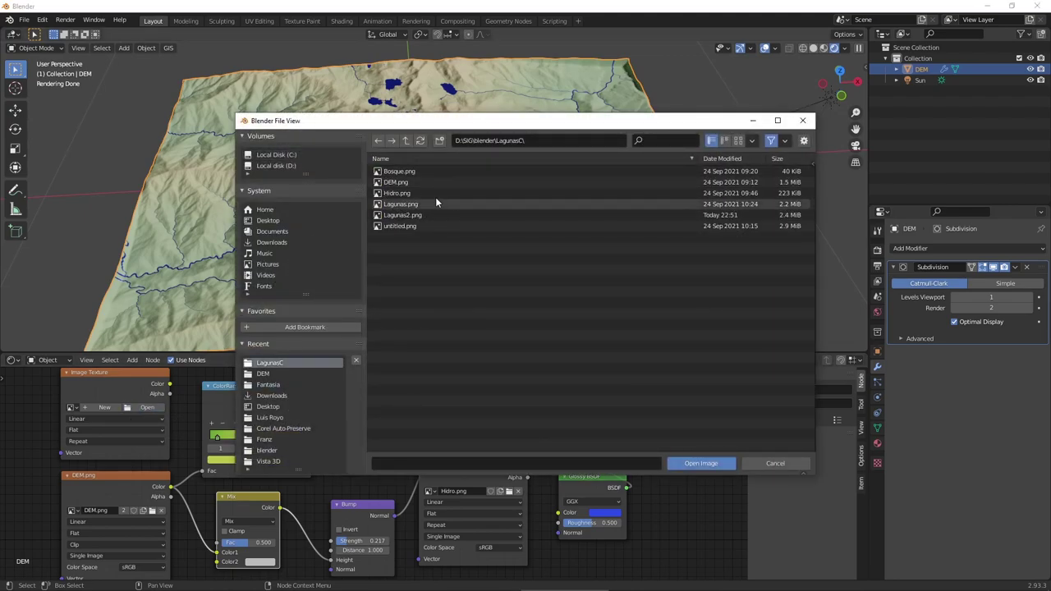
# Step: Load Bosque.png from the file browser into the new Image Texture node
pyautogui.click(409, 172)
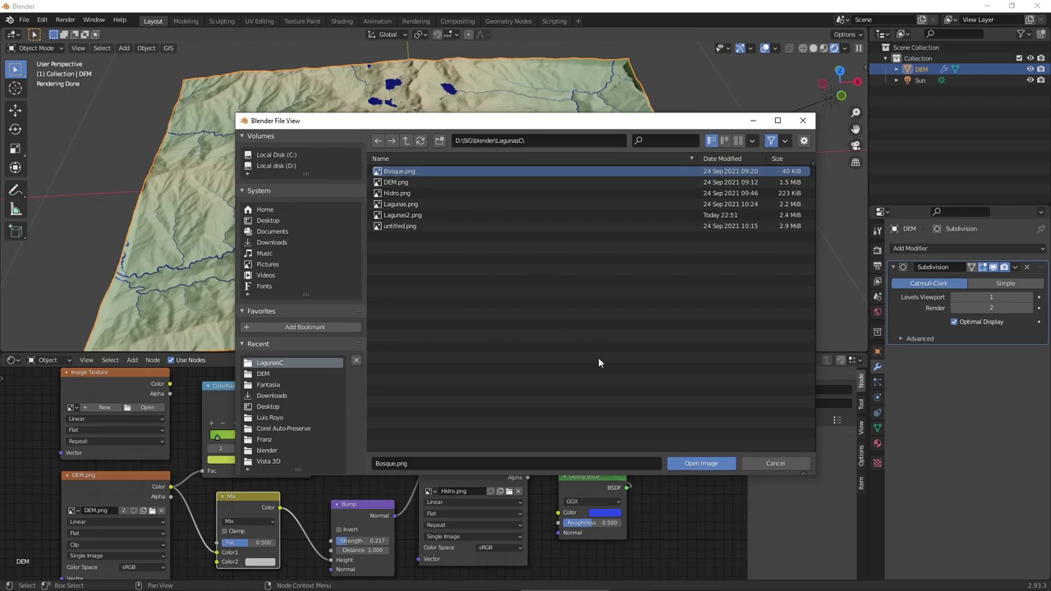
pyautogui.click(698, 465)
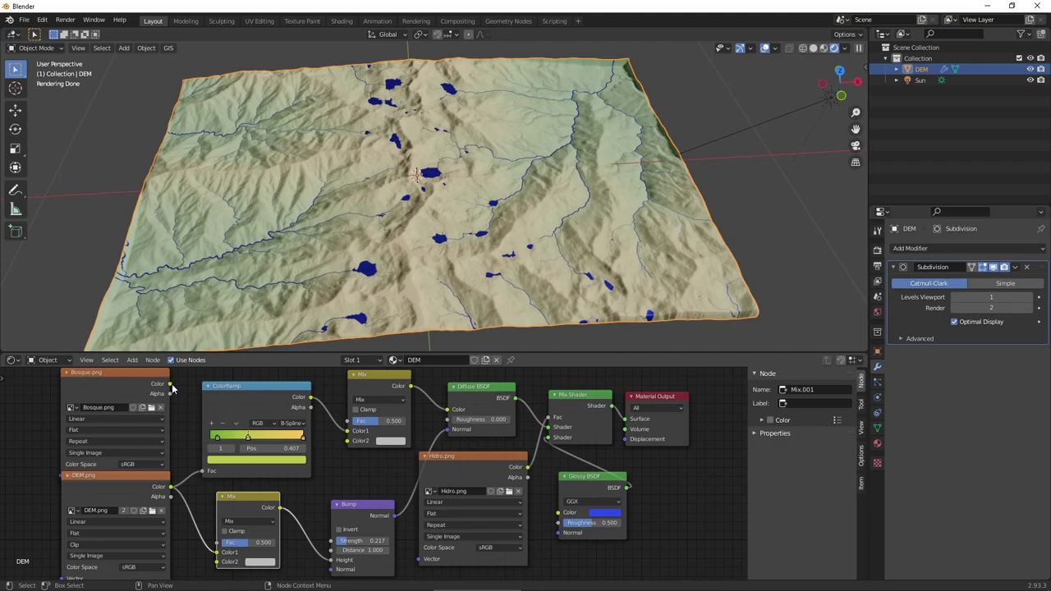
# Step: Drive the colour Mix Fac with Bosque.png and set Color2 to green (H 0.320, S 0.900, V 0.688)
pyautogui.moveTo(170, 384); pyautogui.dragTo(348, 430)
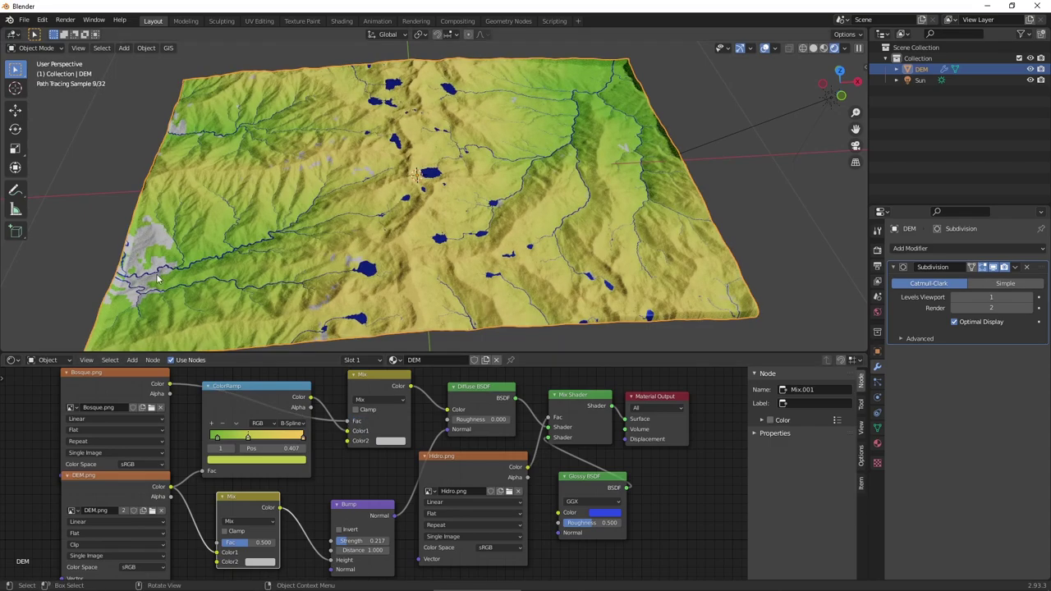
pyautogui.moveTo(367, 389); pyautogui.dragTo(358, 397)
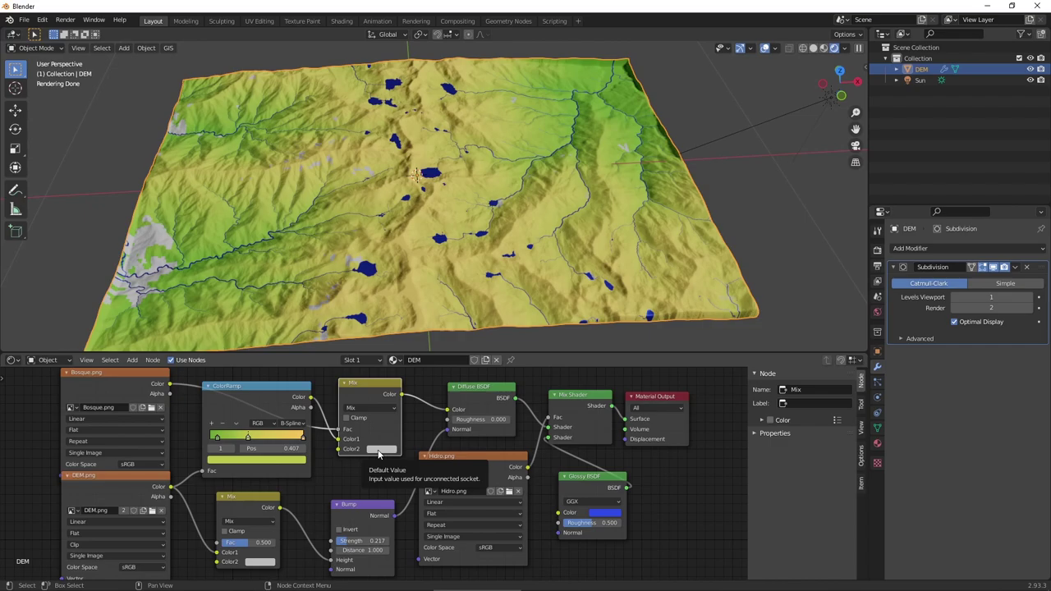
pyautogui.click(378, 450)
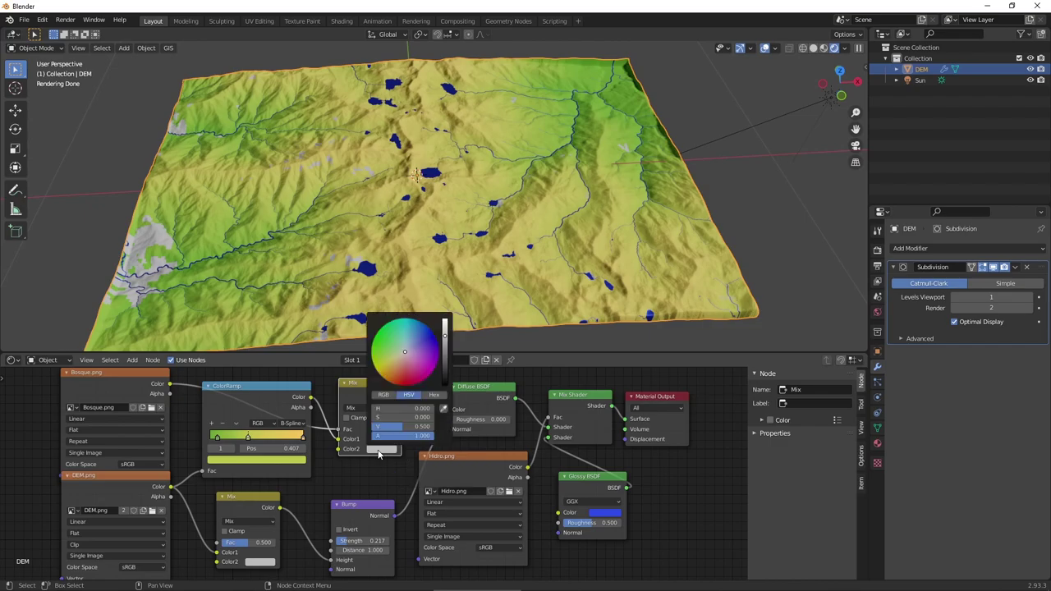
pyautogui.click(383, 348)
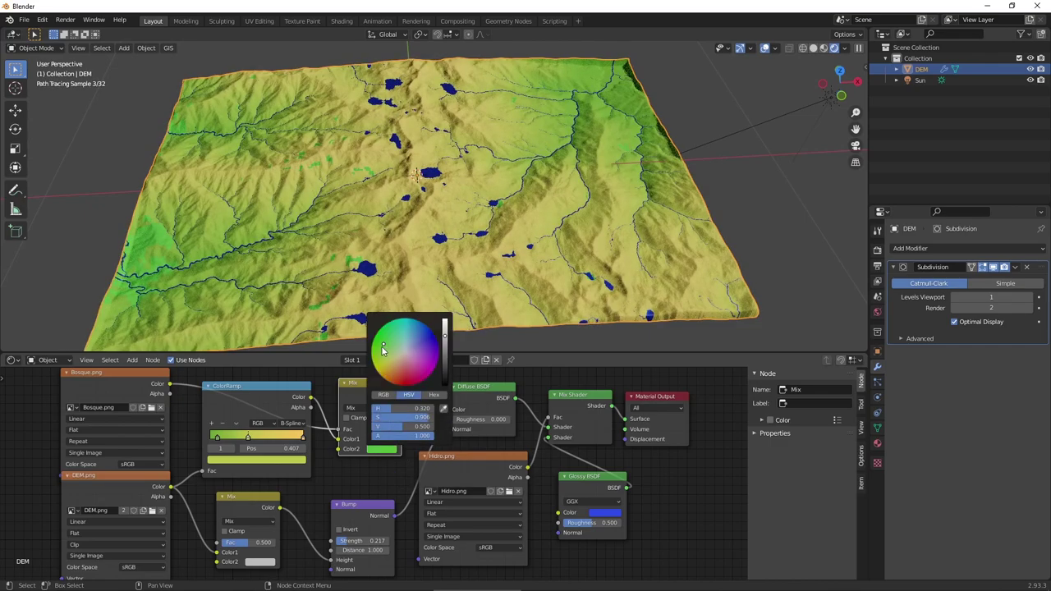
pyautogui.moveTo(446, 337); pyautogui.dragTo(444, 327)
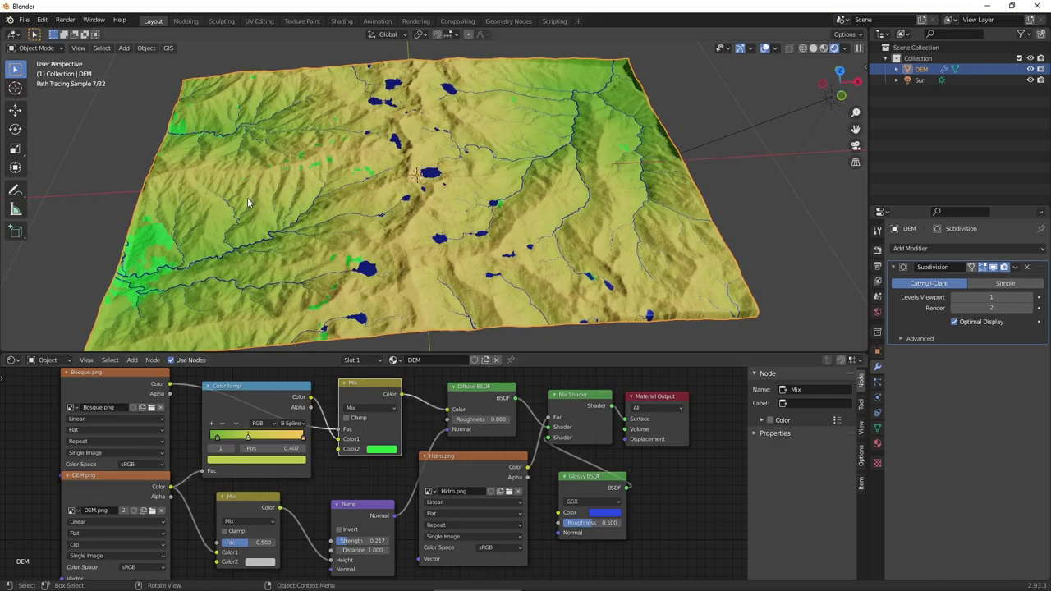
pyautogui.scroll(3, 174, 287)
pyautogui.scroll(3, 175, 279)
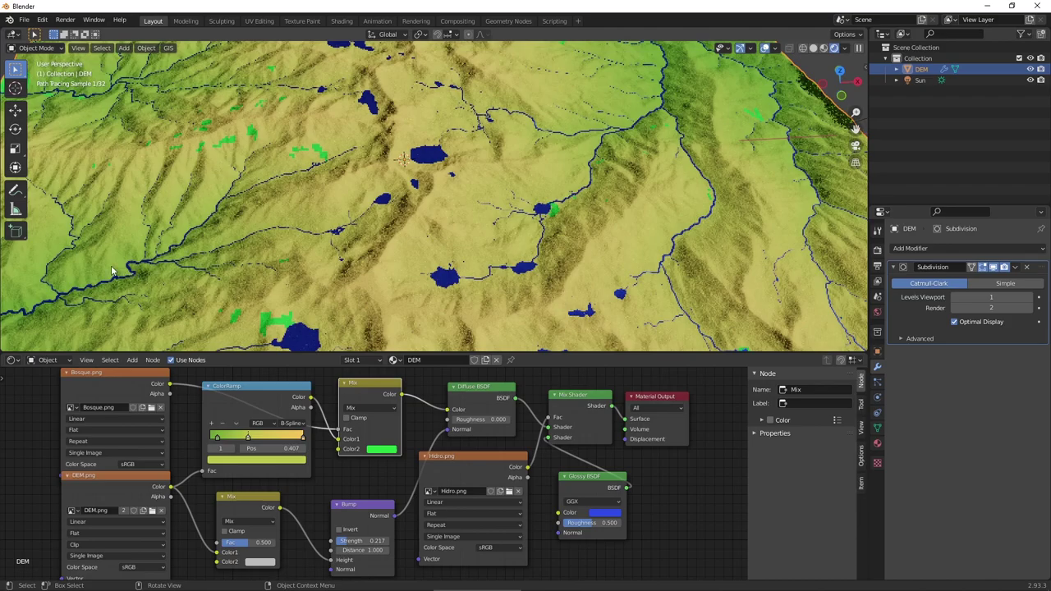
# Step: Route Bosque.png Color into the bump Mix node's Color2 and set its Fac to 0.317
pyautogui.moveTo(172, 275)
pyautogui.mouseDown(button='middle')
pyautogui.moveTo(171, 255)
pyautogui.moveTo(372, 191)
pyautogui.mouseUp(button='middle')
pyautogui.scroll(3, 372, 191)
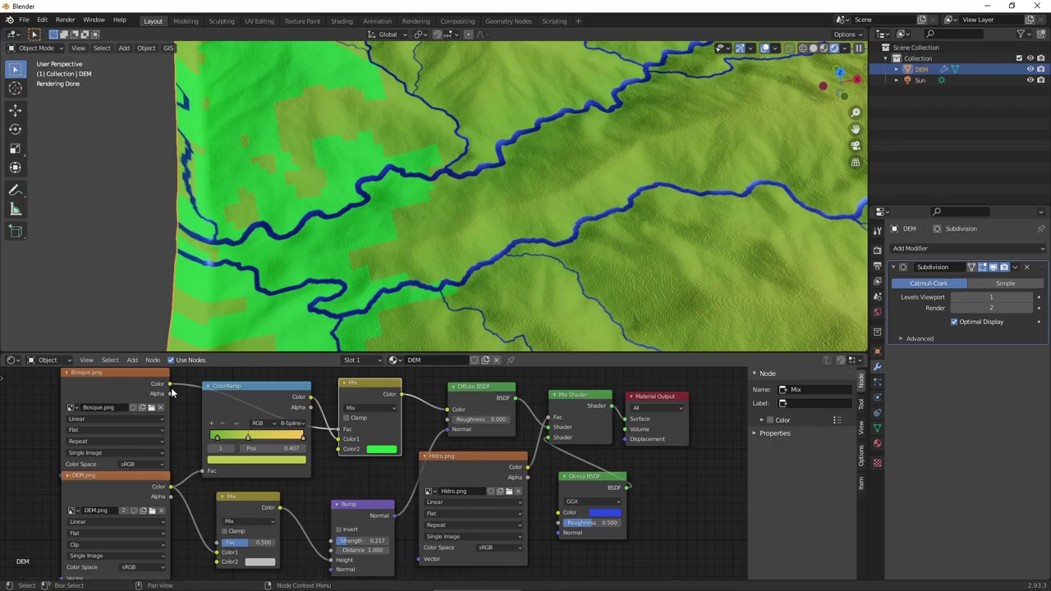
pyautogui.moveTo(170, 385); pyautogui.dragTo(216, 552)
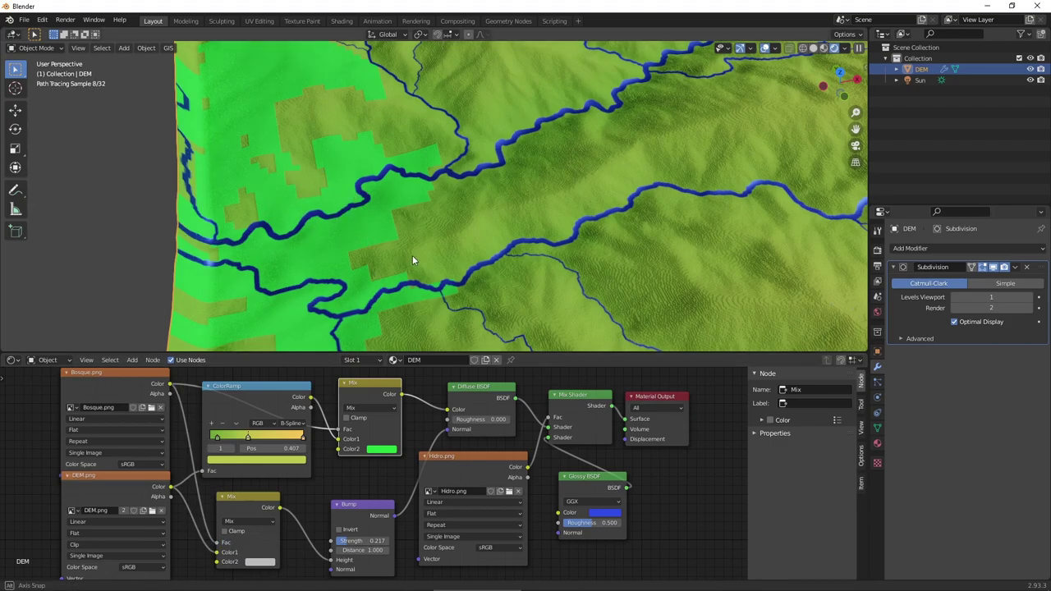
pyautogui.moveTo(412, 255)
pyautogui.mouseDown(button='middle')
pyautogui.moveTo(406, 222)
pyautogui.moveTo(407, 238)
pyautogui.mouseUp(button='middle')
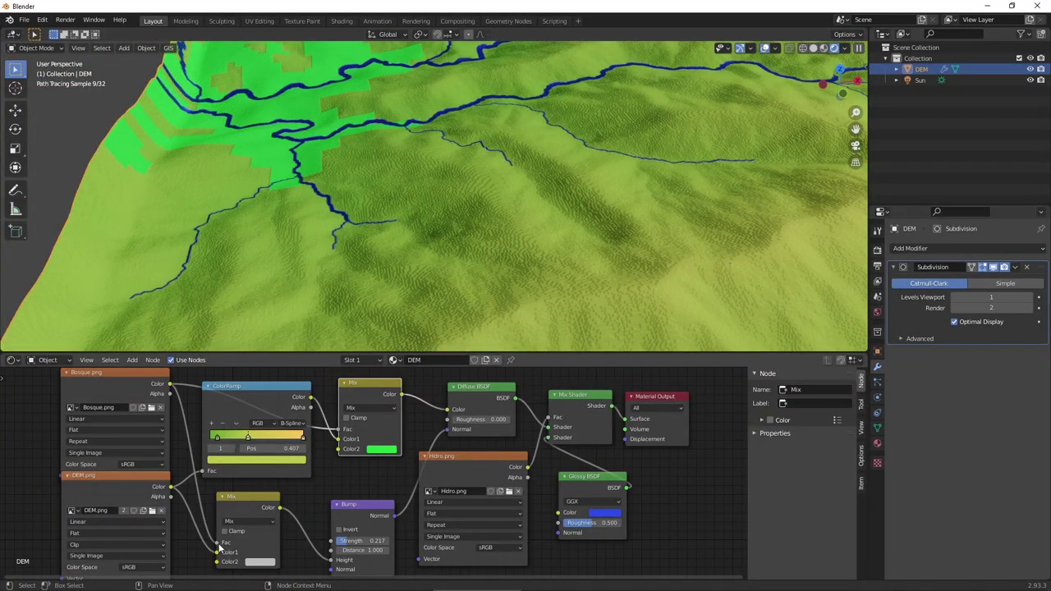
pyautogui.moveTo(218, 542); pyautogui.dragTo(217, 562)
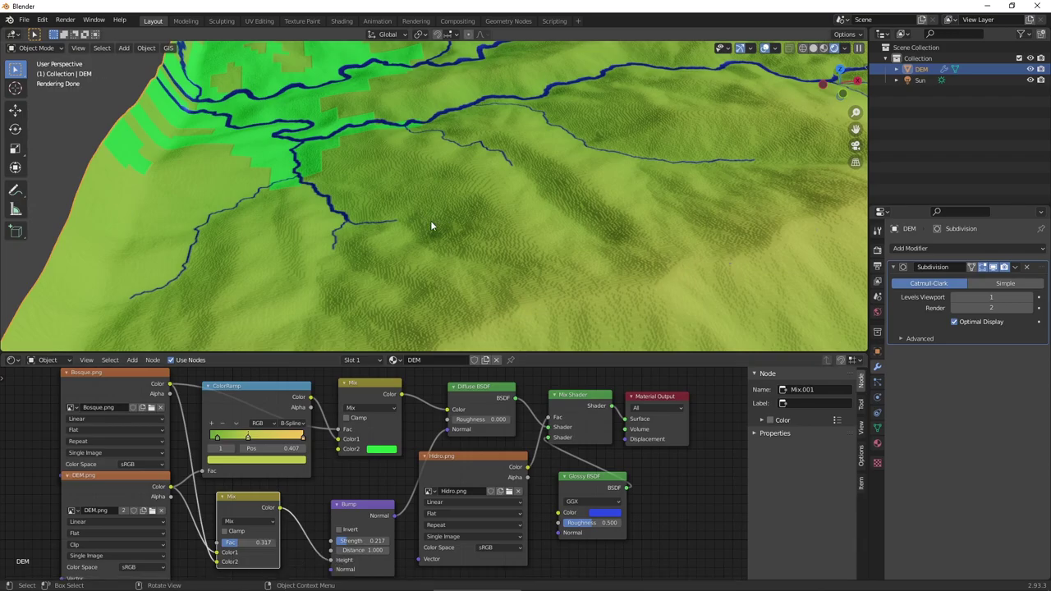
pyautogui.scroll(-3, 435, 224)
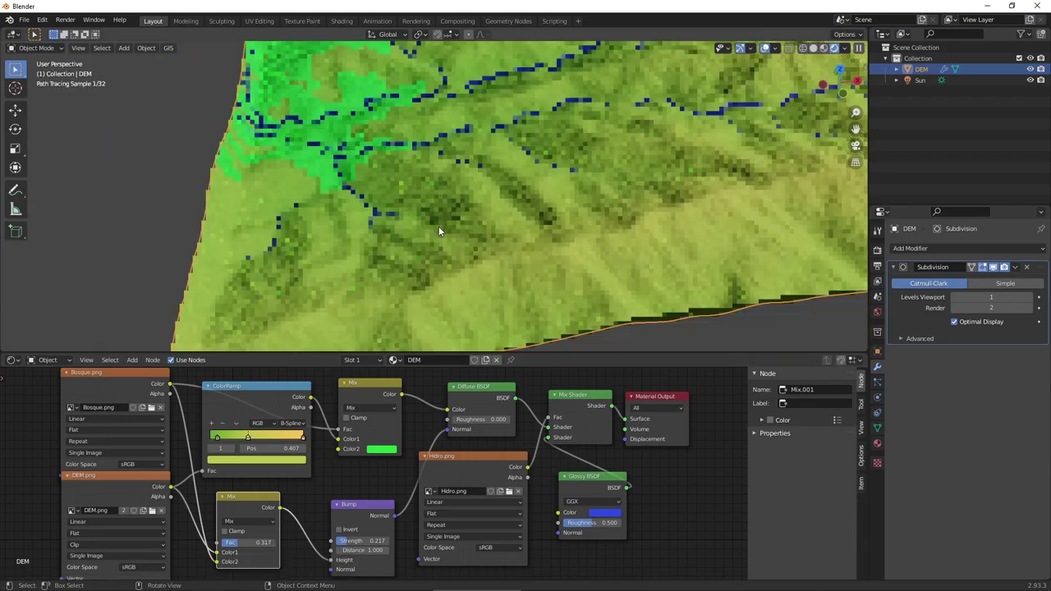
pyautogui.moveTo(438, 226); pyautogui.dragTo(700, 176, button='middle')
pyautogui.scroll(5, 575, 185)
pyautogui.scroll(-3, 574, 193)
pyautogui.scroll(-2, 623, 187)
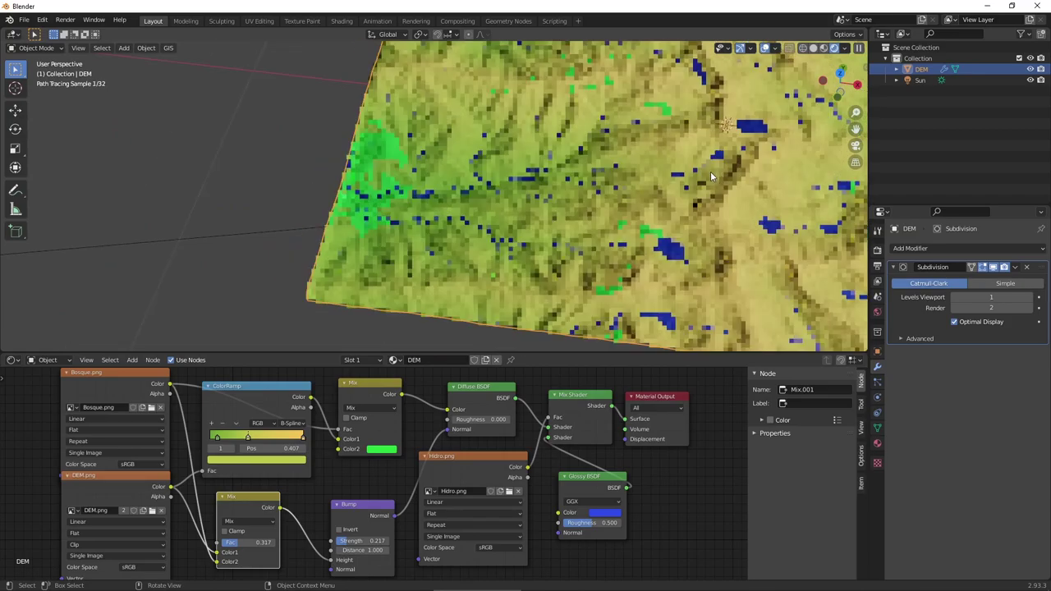
pyautogui.scroll(-3, 698, 177)
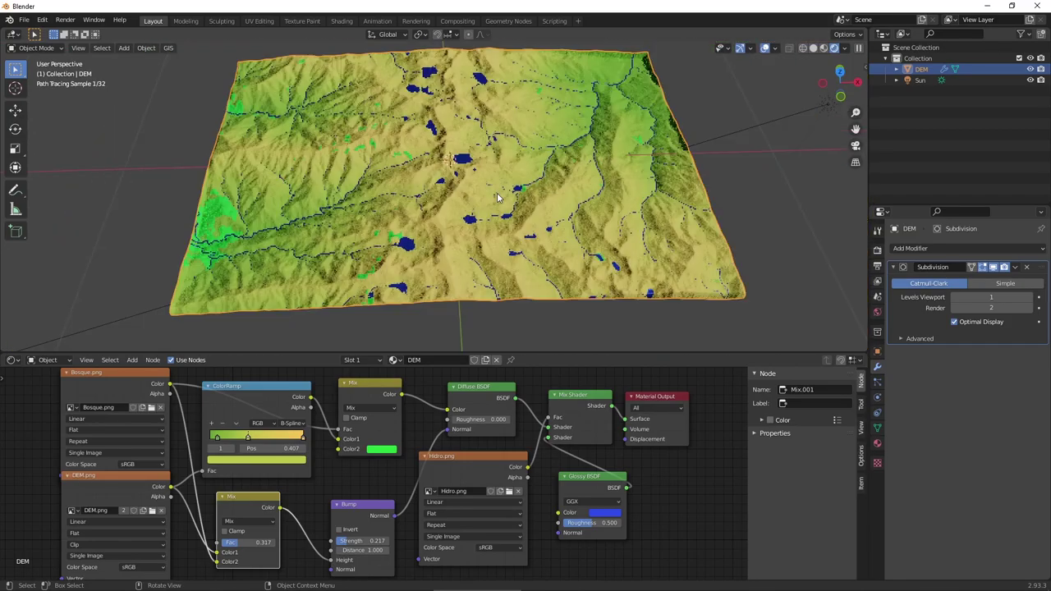
pyautogui.moveTo(501, 217); pyautogui.dragTo(502, 224, button='middle')
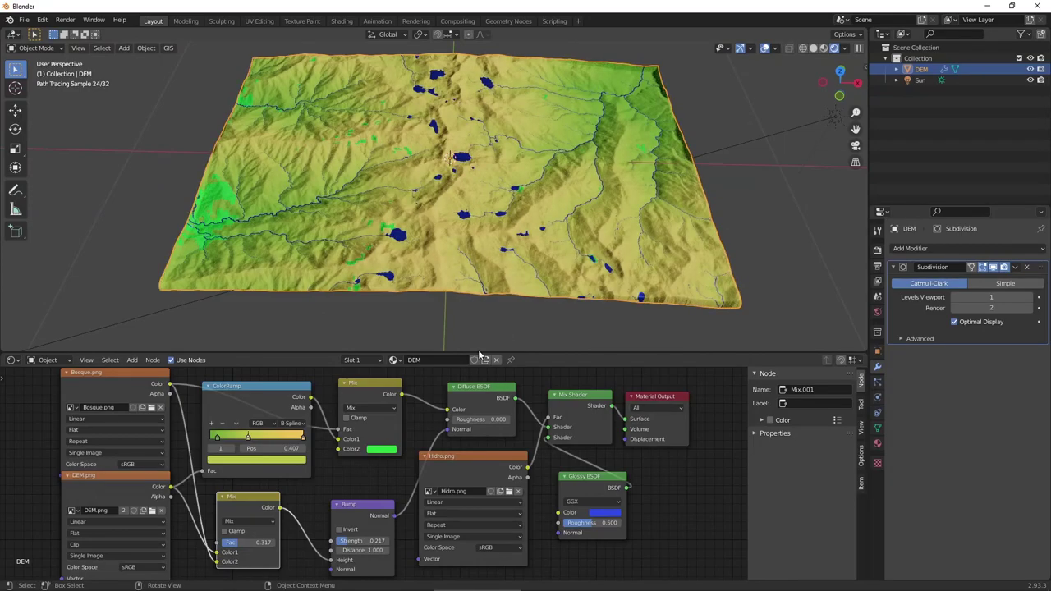
# Step: Render the image, which triggers a 'No camera found in scene' warning
pyautogui.click(66, 21)
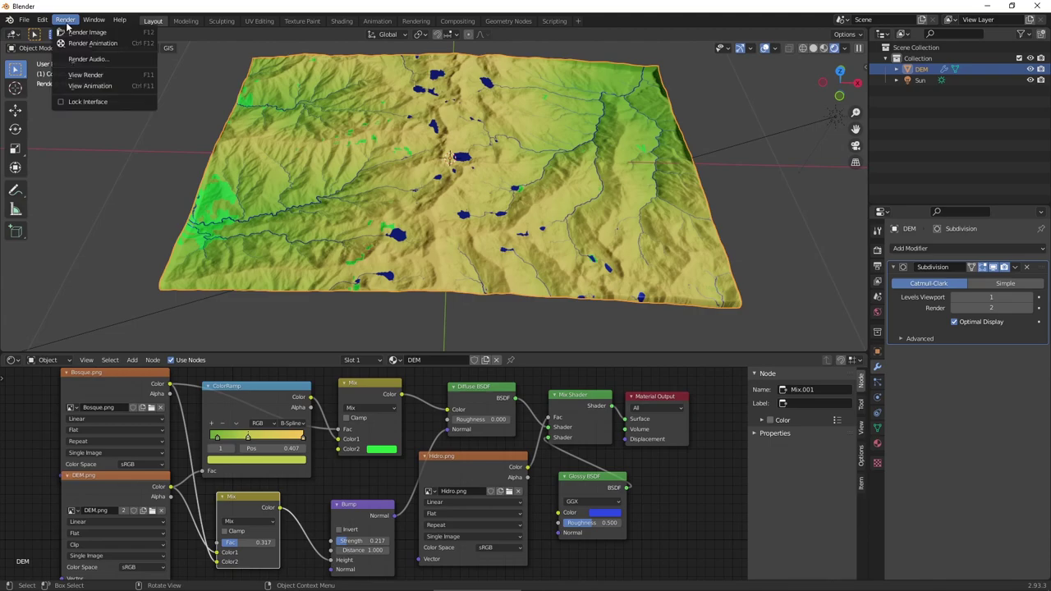
pyautogui.click(82, 32)
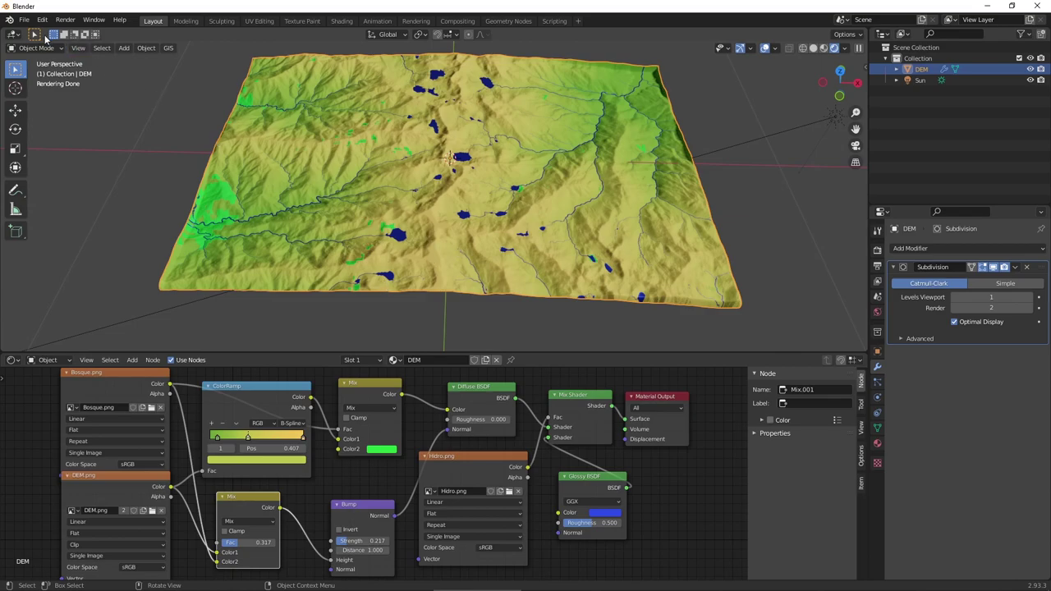
pyautogui.click(125, 50)
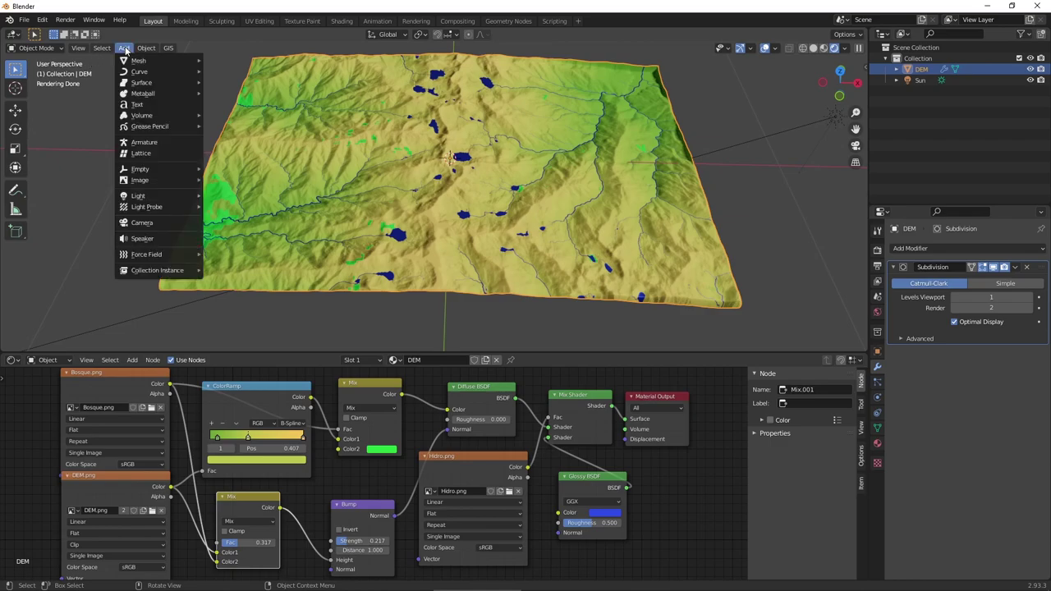
# Step: Add a camera at the origin, enlarge the 3D viewport, and view through the active camera
pyautogui.click(137, 225)
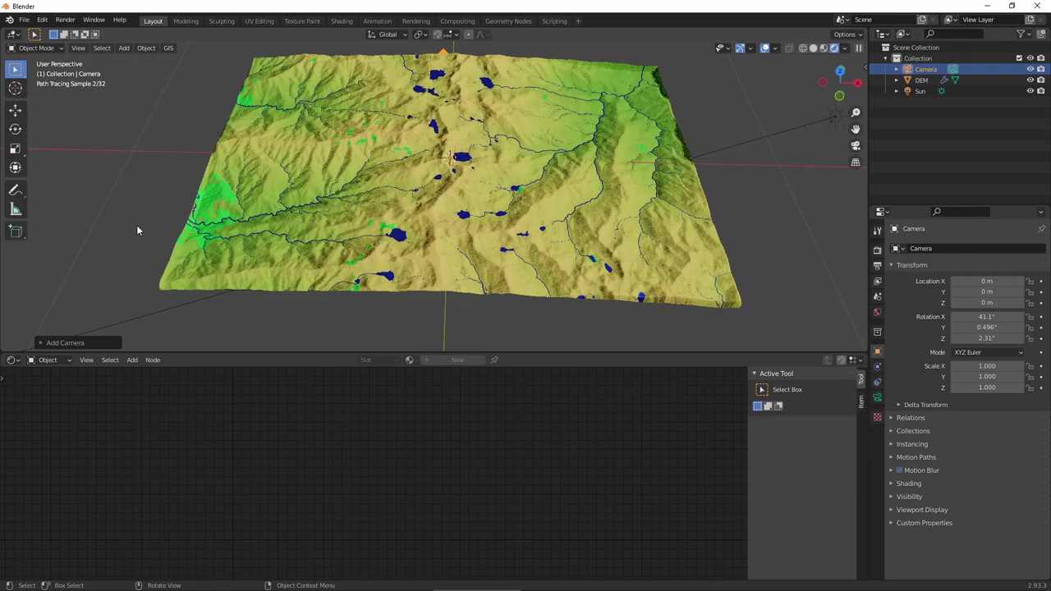
pyautogui.moveTo(410, 354); pyautogui.dragTo(410, 450)
pyautogui.moveTo(322, 182)
pyautogui.mouseDown(button='middle')
pyautogui.moveTo(339, 189)
pyautogui.moveTo(332, 168)
pyautogui.mouseUp(button='middle')
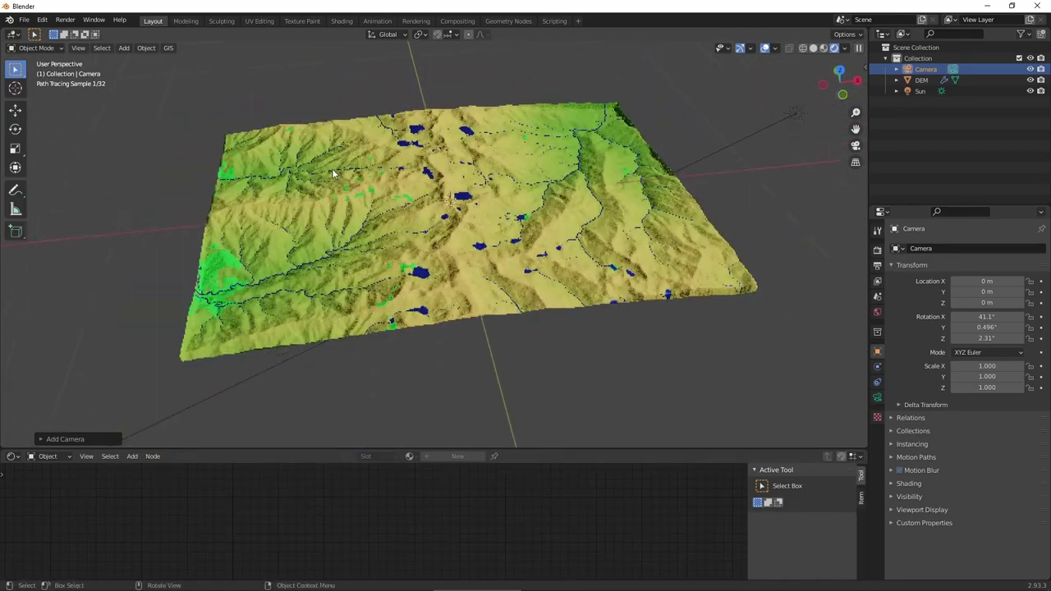
pyautogui.click(80, 51)
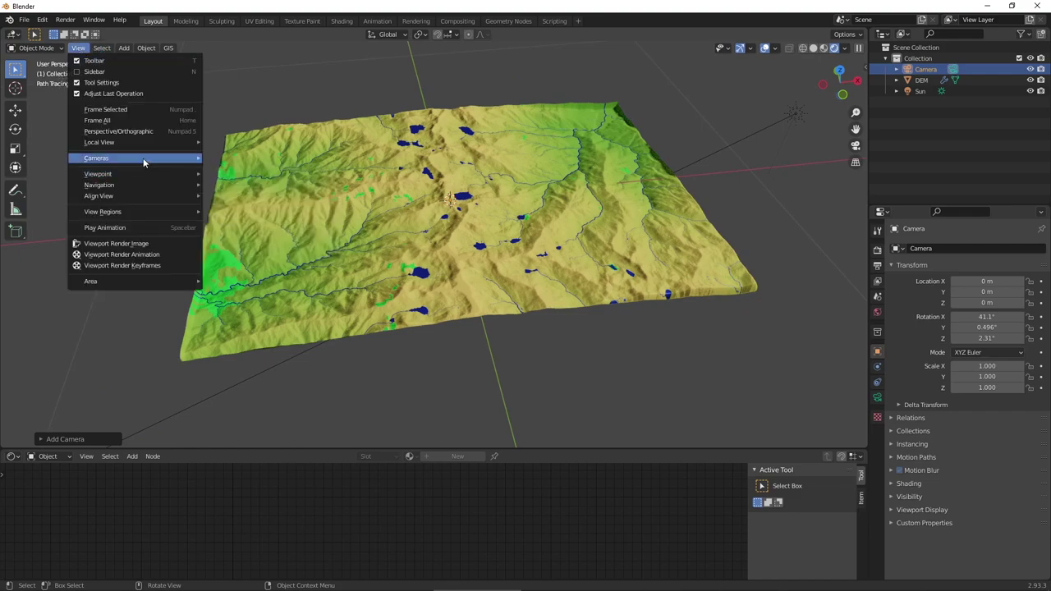
pyautogui.moveTo(131, 157)
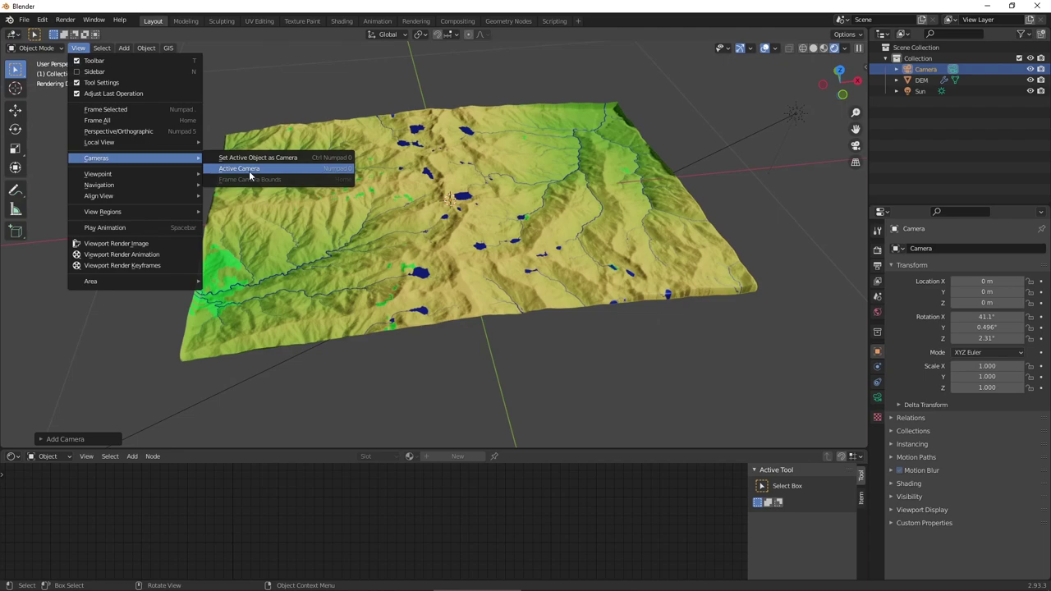
pyautogui.click(249, 170)
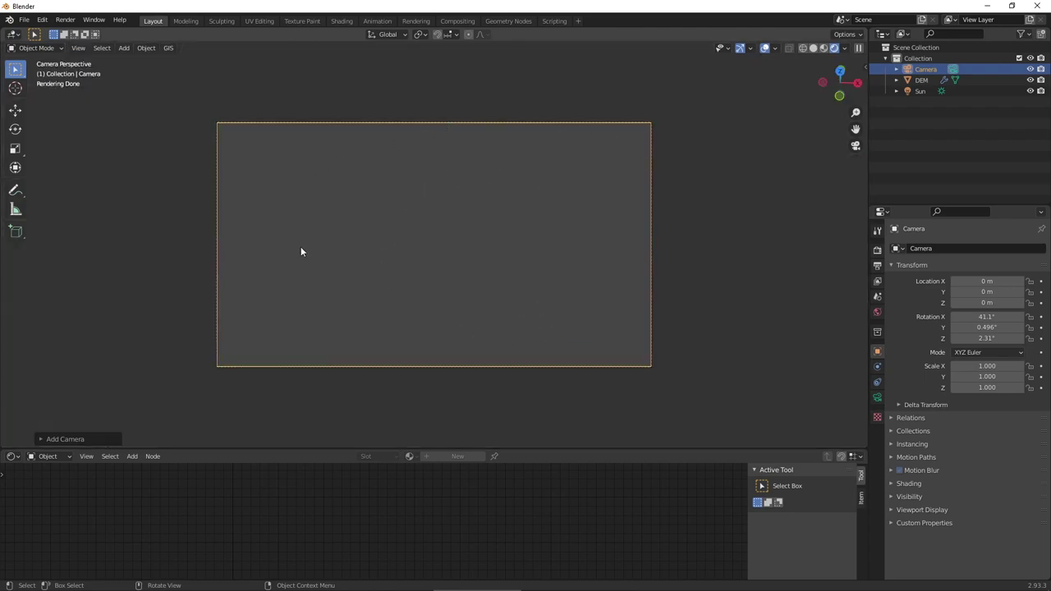
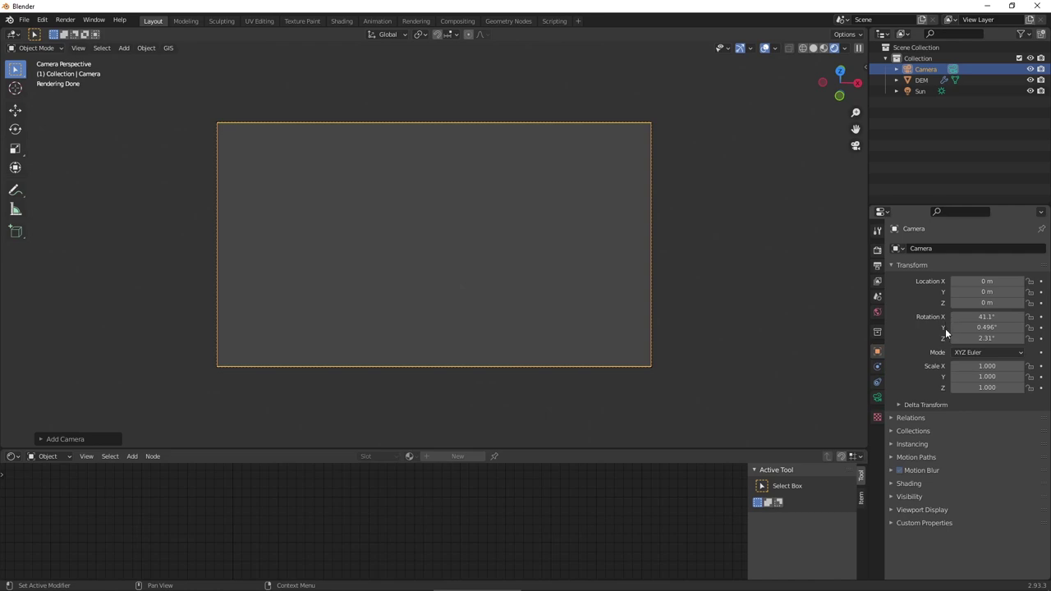
# Step: Enter 0 in the camera's X, Y and Z rotation fields under Object Properties > Transform
pyautogui.click(996, 319)
pyautogui.write('0')
pyautogui.press('Tab')
pyautogui.write('0')
pyautogui.press('Tab')
pyautogui.write('0')
pyautogui.press('Return')
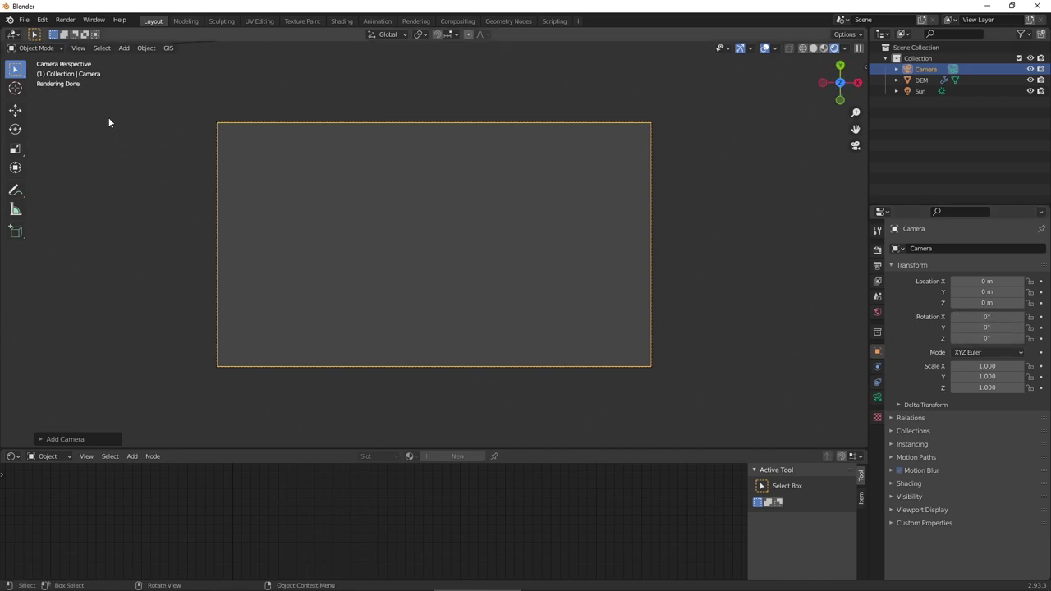
pyautogui.click(78, 49)
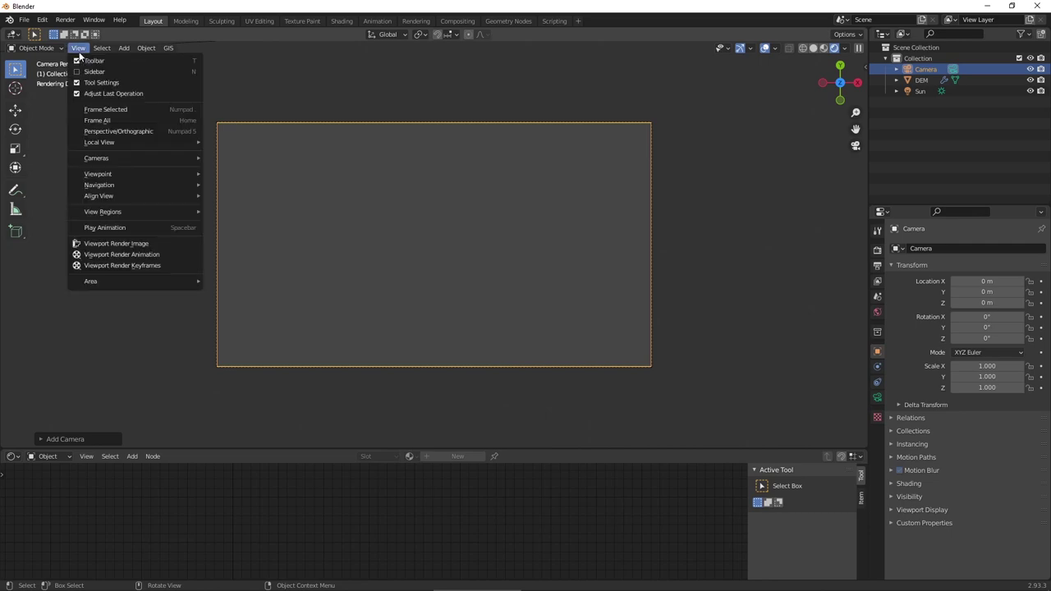
pyautogui.moveTo(96, 157)
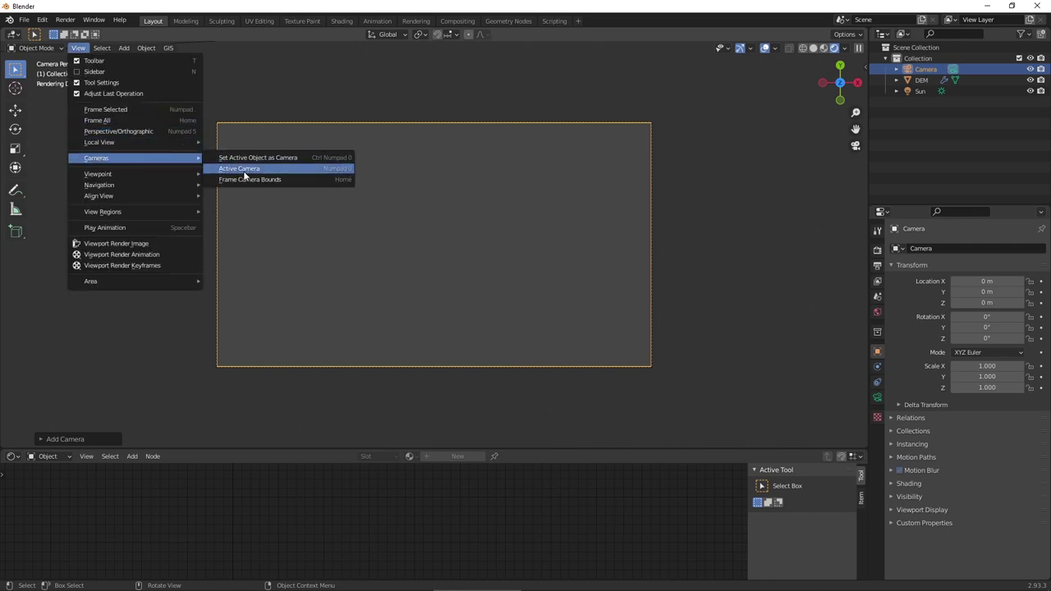
# Step: Leave camera view, orbit to see the terrain, and set the camera's Location Z to 2 m
pyautogui.click(243, 174)
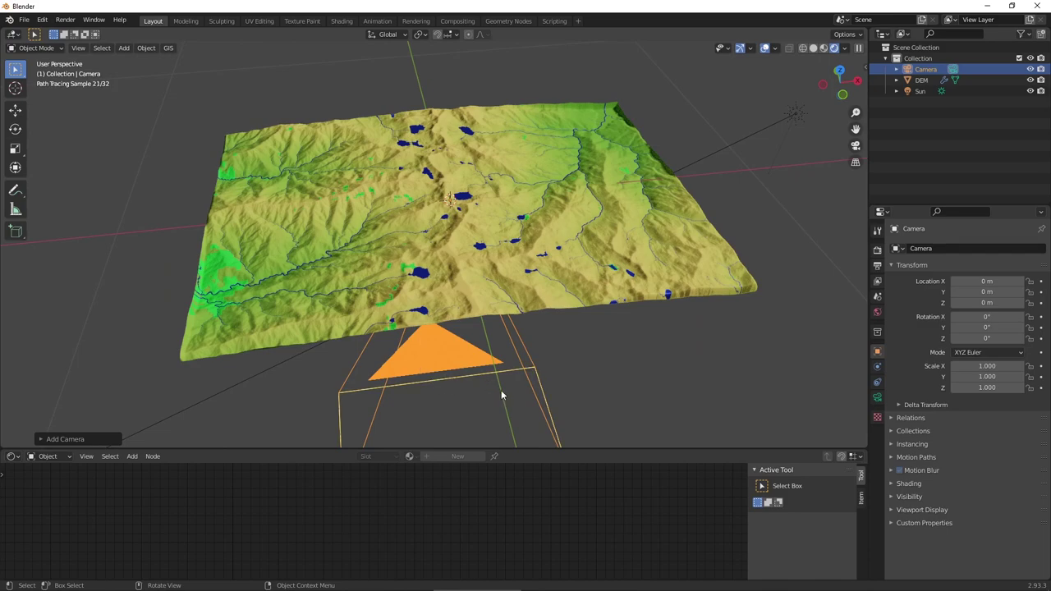
pyautogui.moveTo(481, 299); pyautogui.dragTo(532, 270, button='middle')
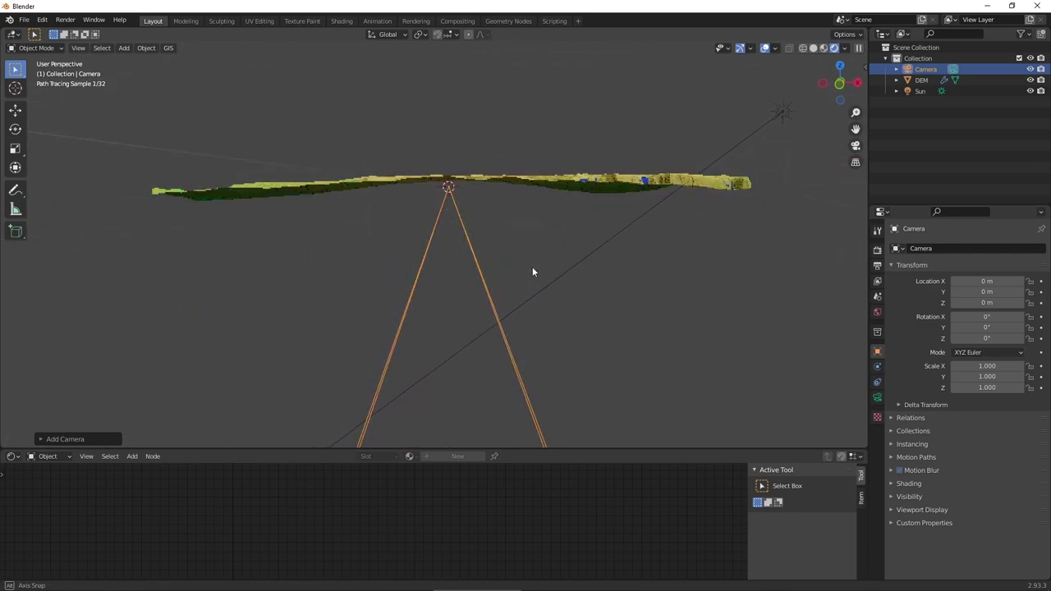
pyautogui.scroll(-3, 493, 281)
pyautogui.scroll(-3, 488, 283)
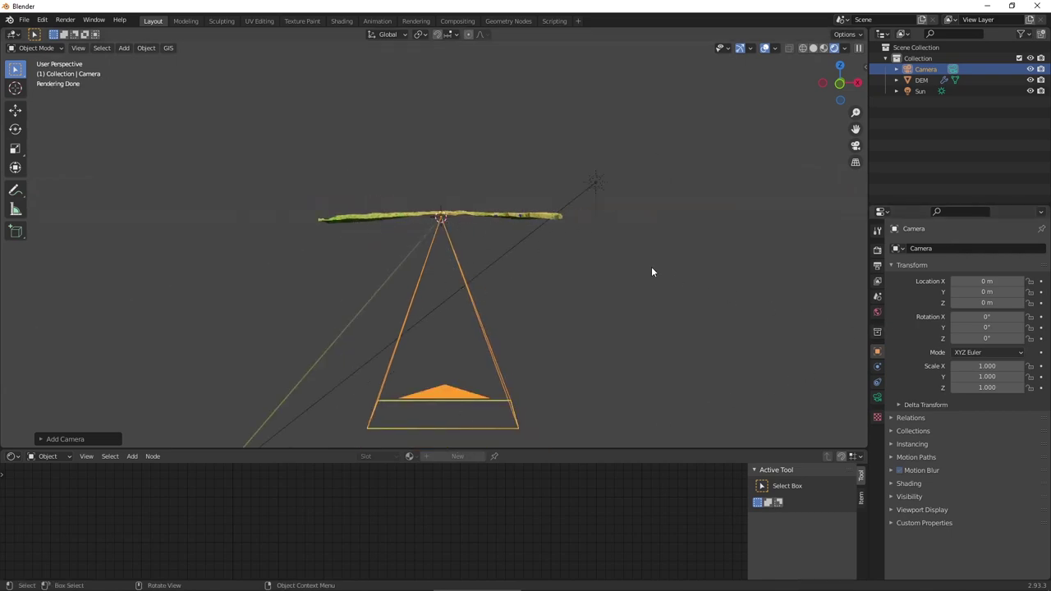
pyautogui.click(956, 302)
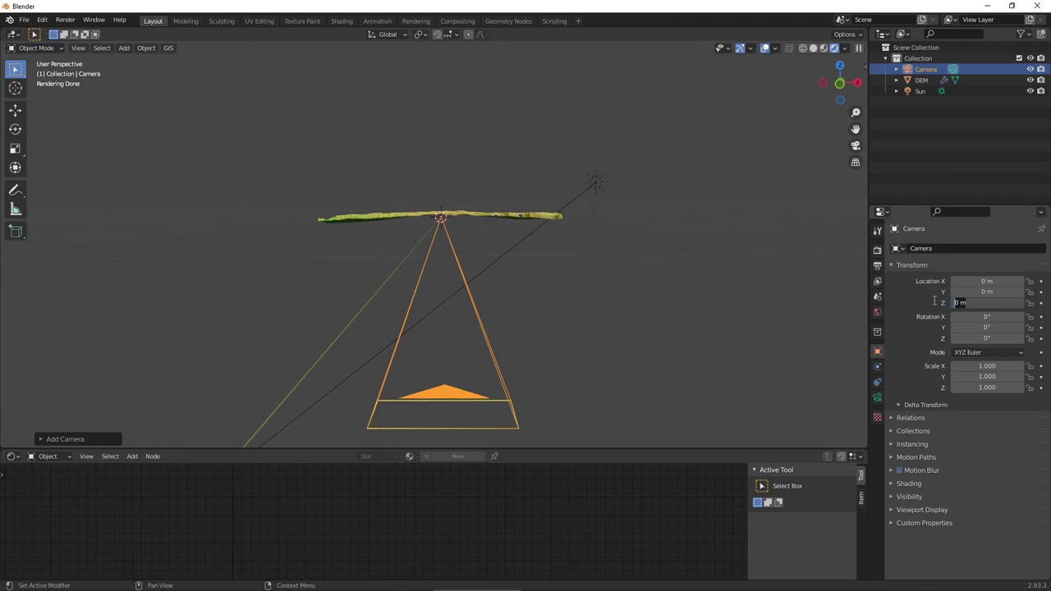
pyautogui.write('2')
pyautogui.press('Return')
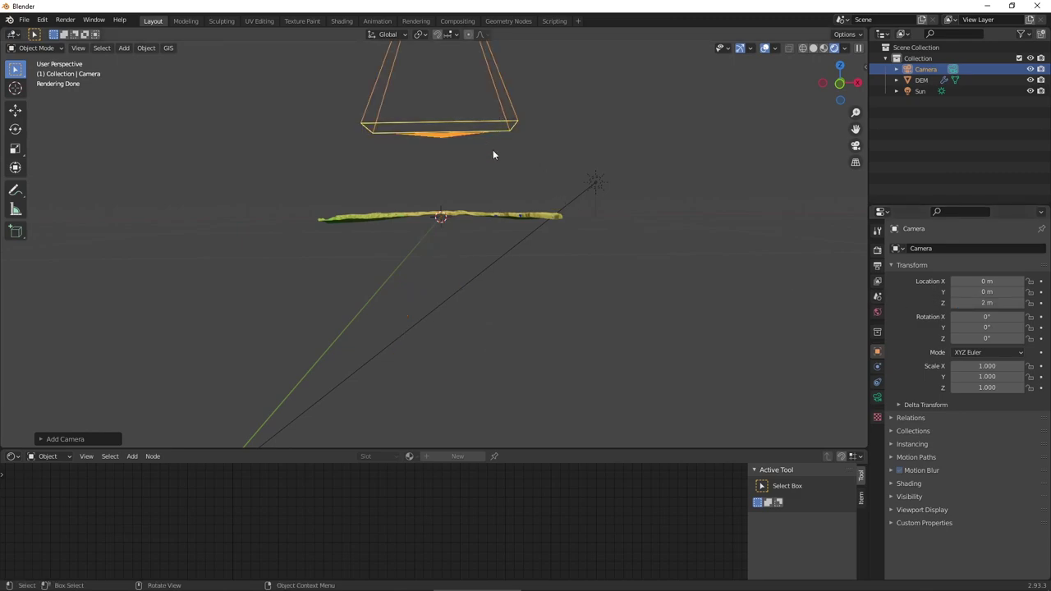
# Step: Check the framing through the active camera and raise its Location Z to 3 m
pyautogui.moveTo(493, 153)
pyautogui.mouseDown(button='middle')
pyautogui.moveTo(504, 269)
pyautogui.moveTo(506, 245)
pyautogui.mouseUp(button='middle')
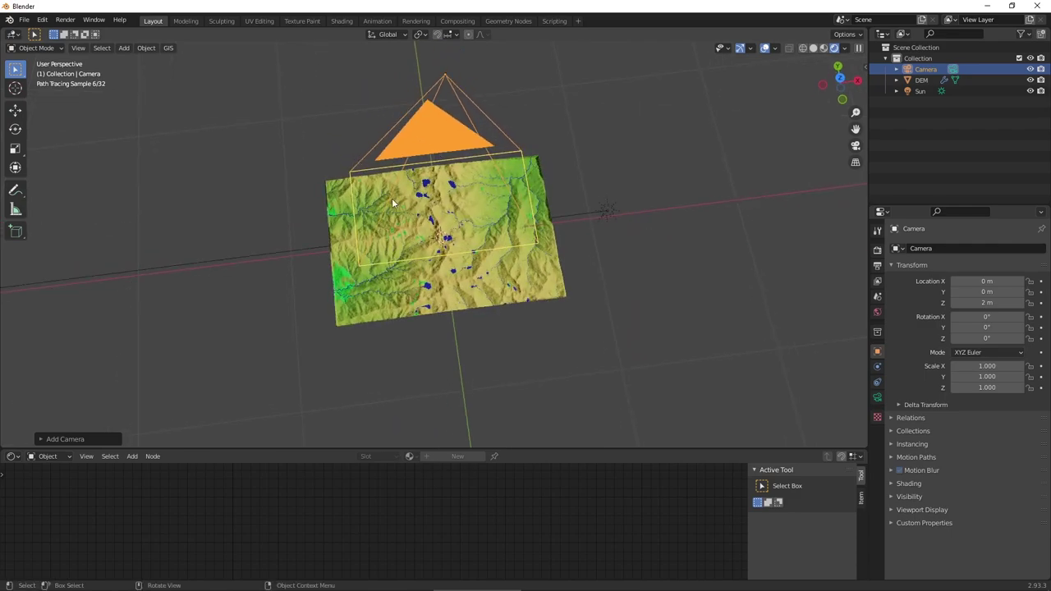
pyautogui.moveTo(487, 204)
pyautogui.mouseDown(button='middle')
pyautogui.moveTo(492, 231)
pyautogui.moveTo(381, 211)
pyautogui.mouseUp(button='middle')
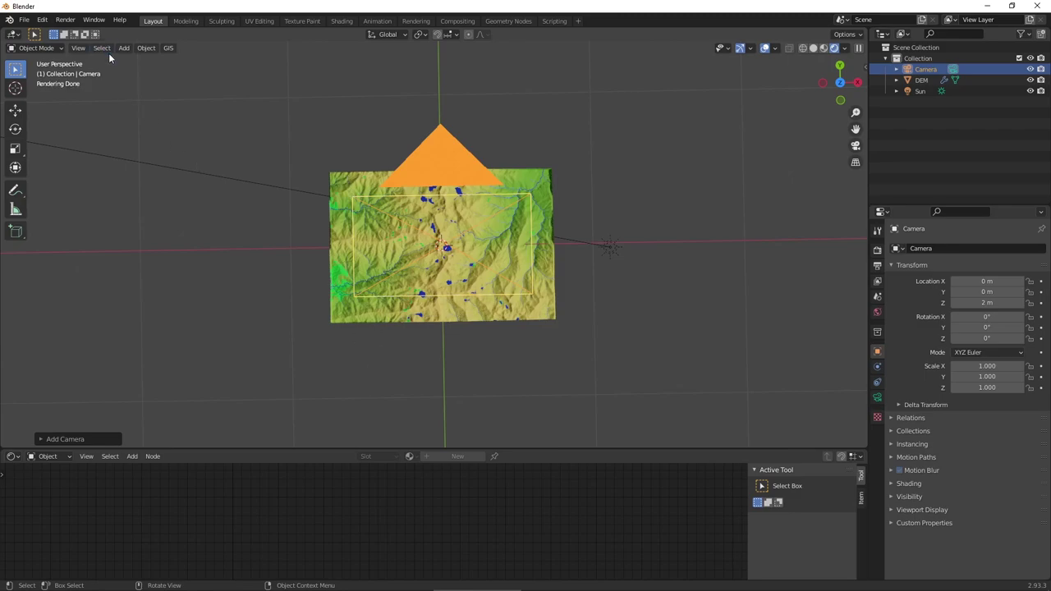
pyautogui.click(83, 49)
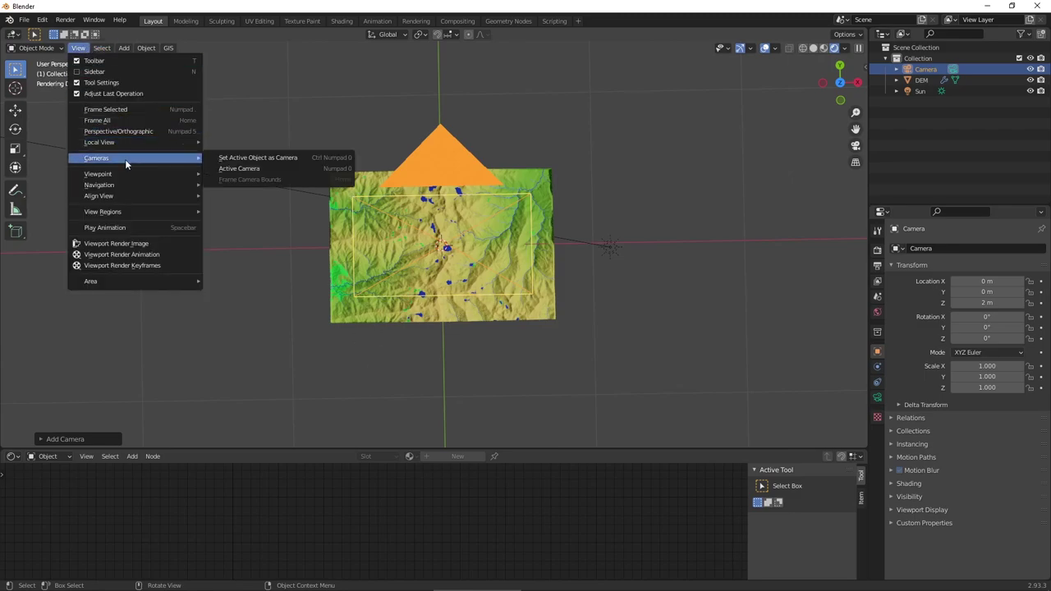
pyautogui.click(232, 170)
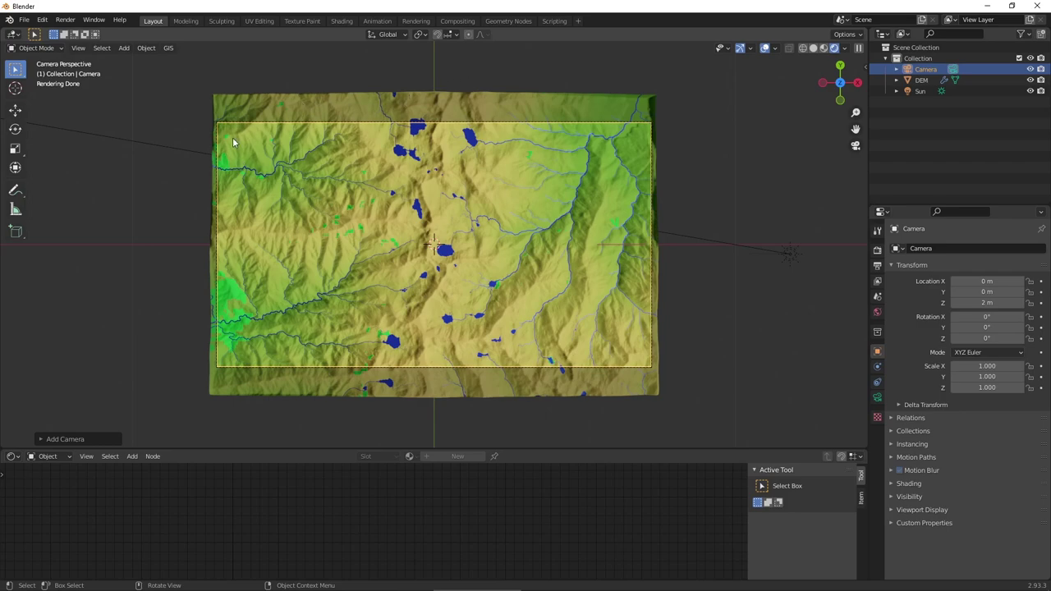
pyautogui.click(956, 303)
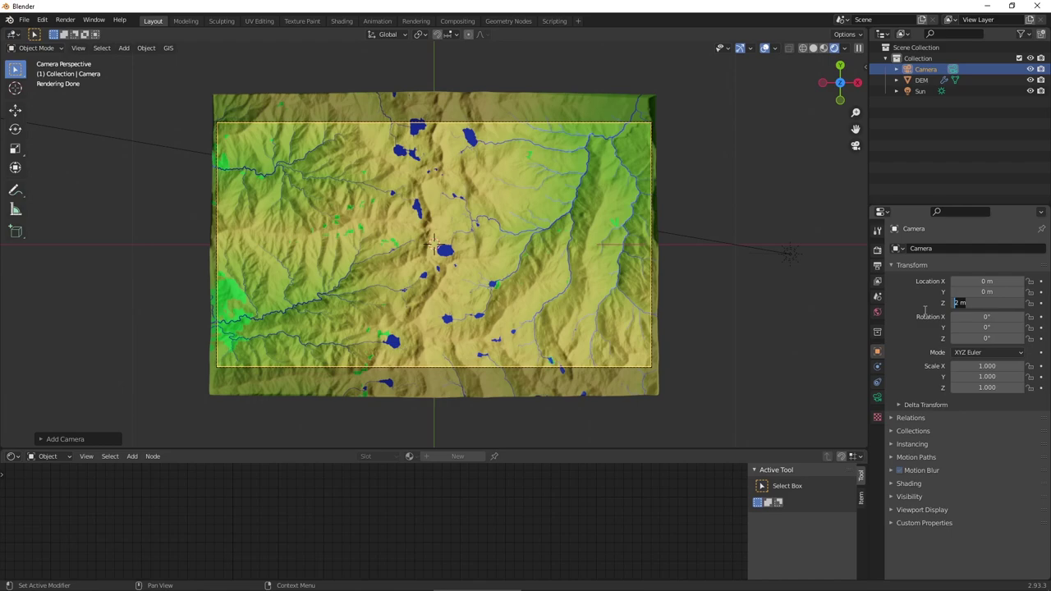
pyautogui.write('3')
pyautogui.press('Return')
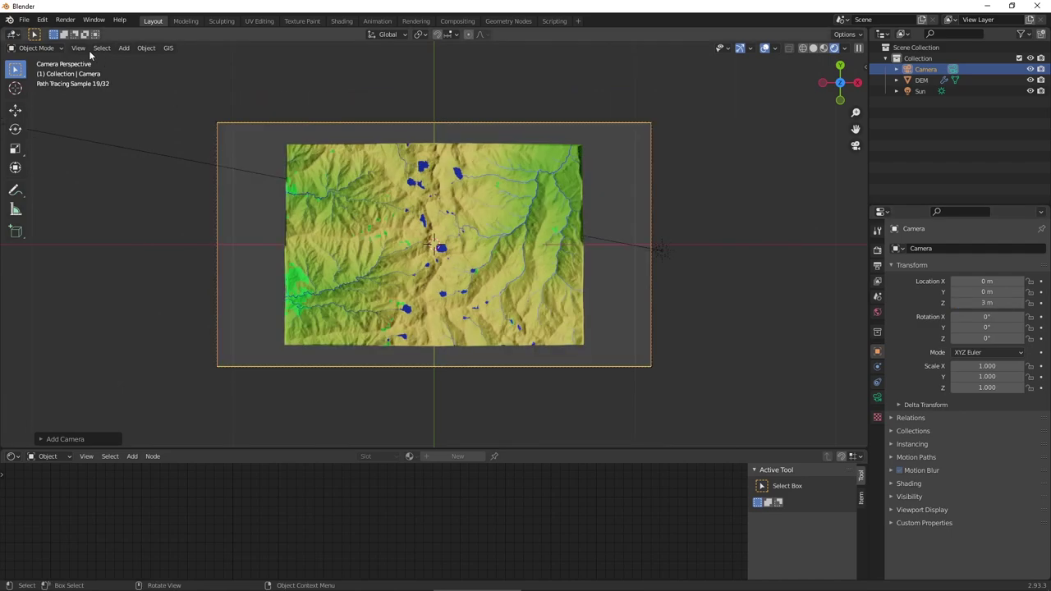
pyautogui.click(78, 47)
pyautogui.moveTo(123, 158)
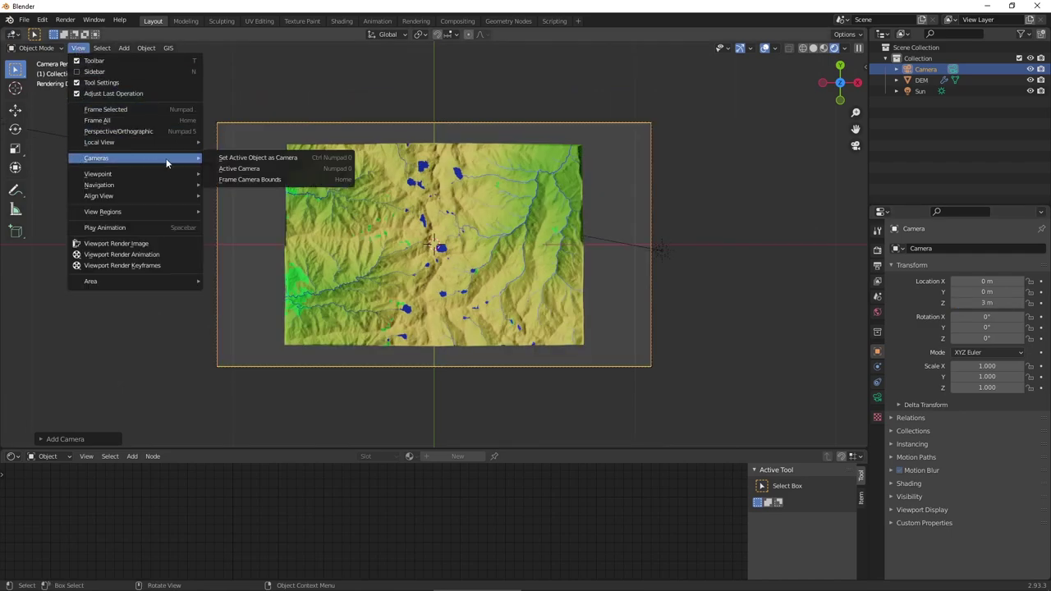
pyautogui.click(220, 170)
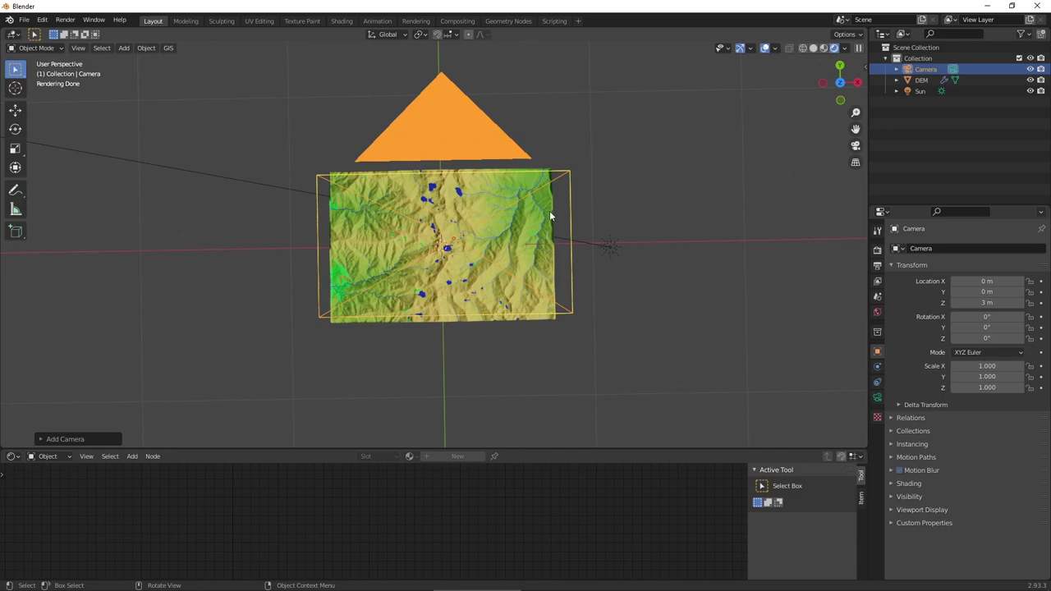
# Step: Switch the camera's lens type to Orthographic and look through it
pyautogui.click(878, 399)
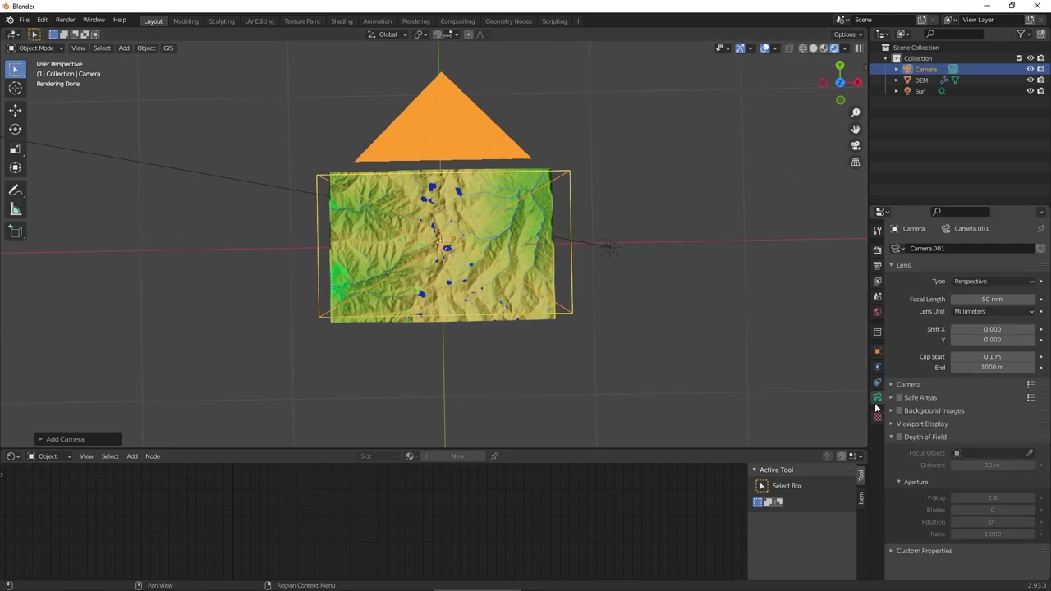
pyautogui.click(984, 281)
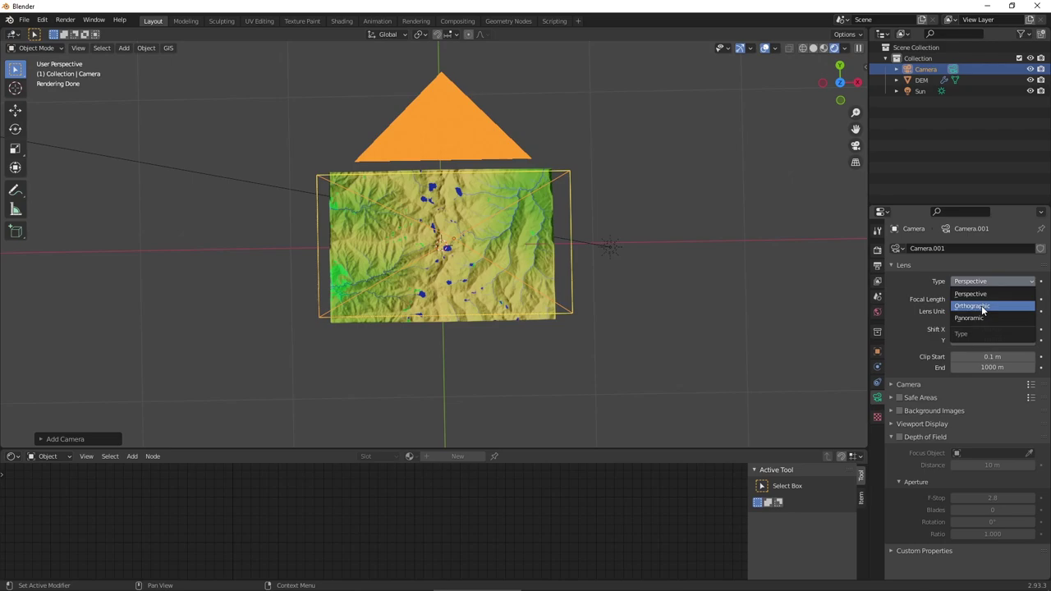
pyautogui.click(983, 307)
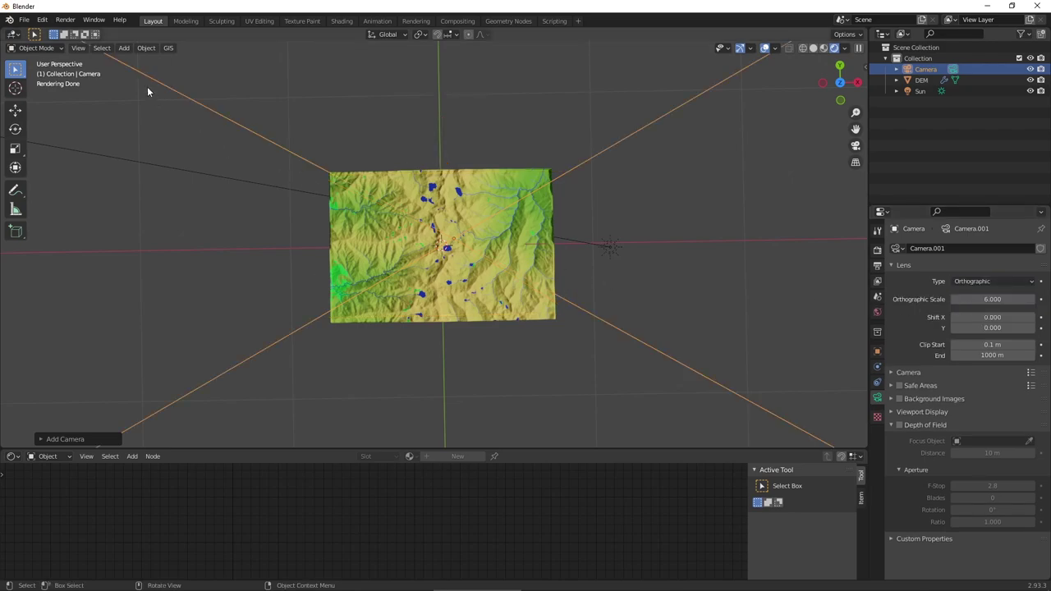
pyautogui.click(78, 48)
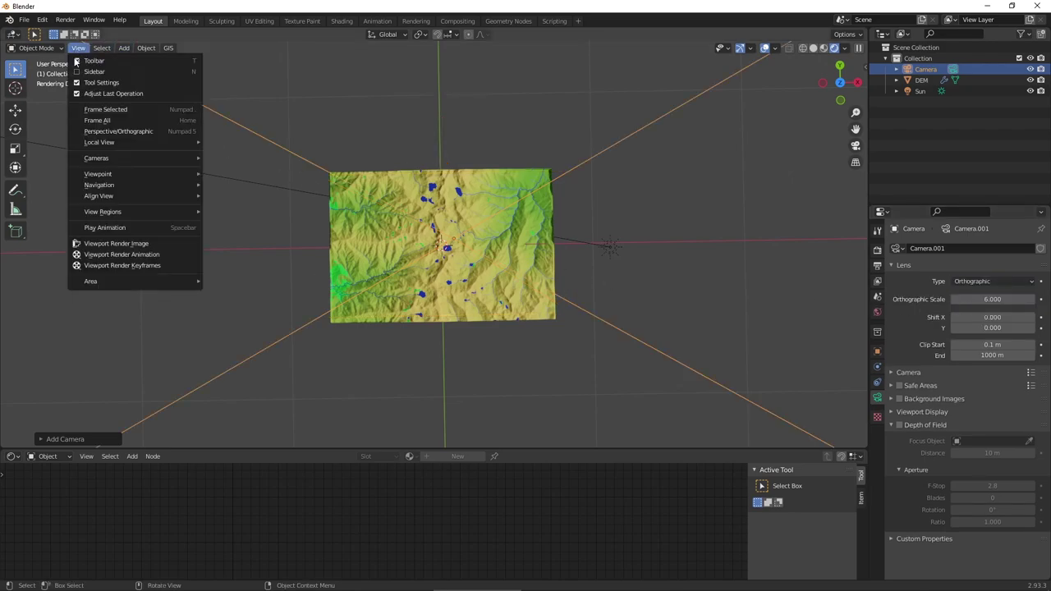
pyautogui.moveTo(107, 158)
pyautogui.click(256, 168)
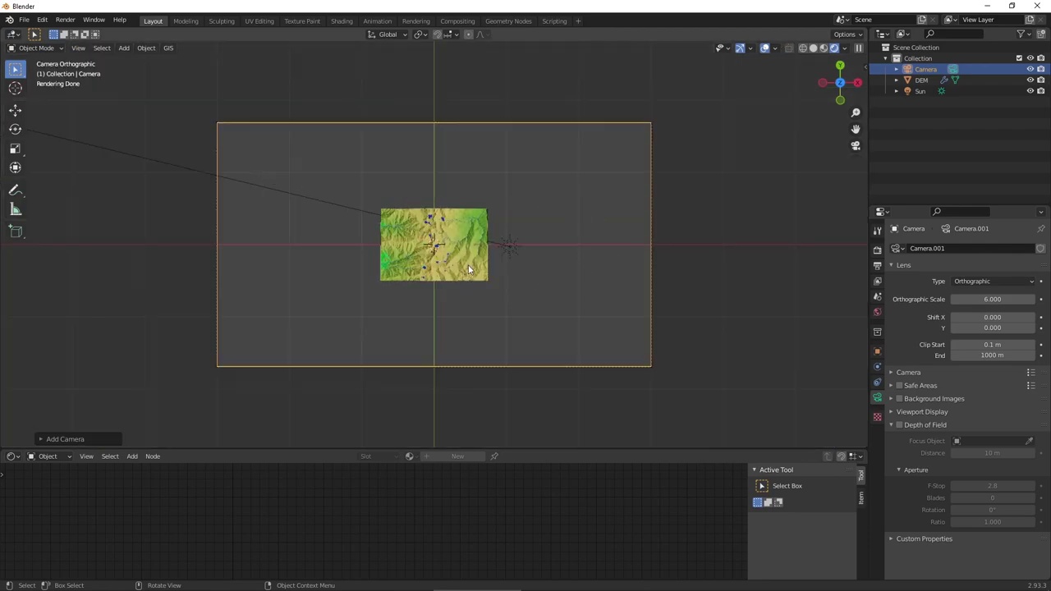
pyautogui.moveTo(527, 284); pyautogui.dragTo(496, 238, button='middle')
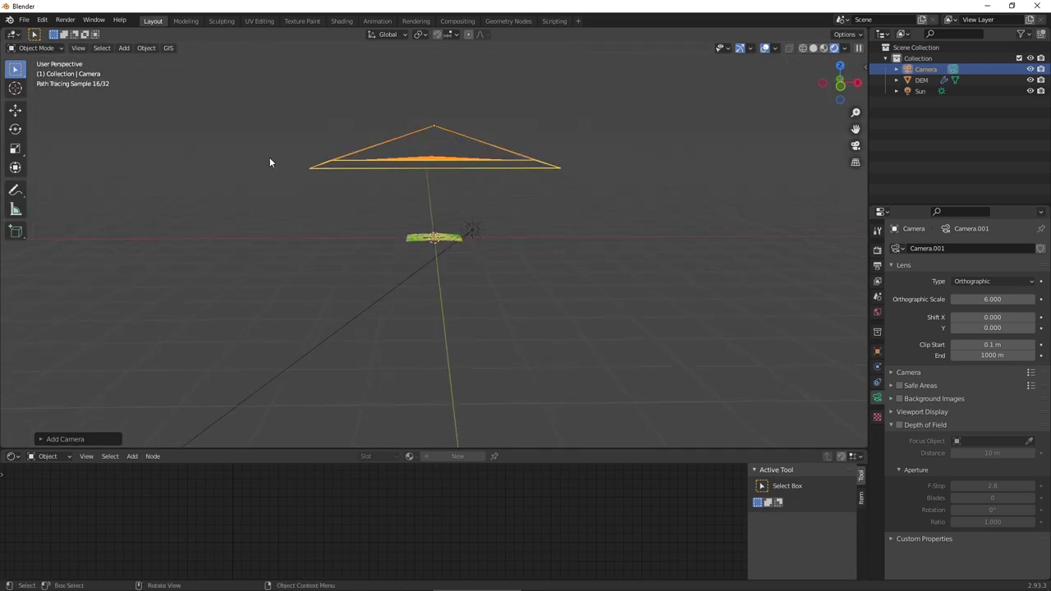
pyautogui.scroll(1, 490, 273)
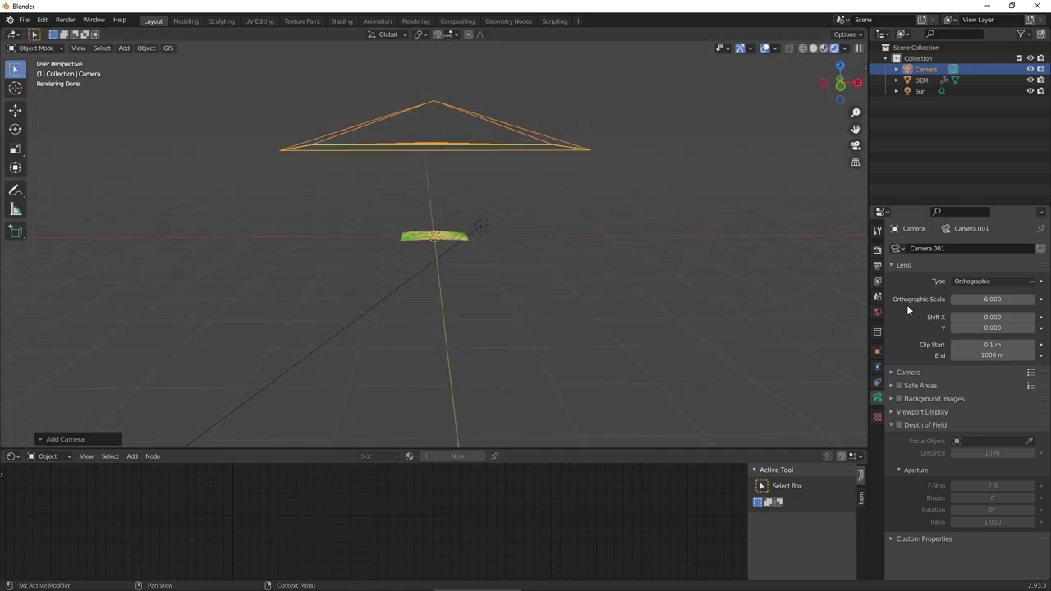
# Step: Set the Orthographic Scale to 3, then settle on 1
pyautogui.click(994, 300)
pyautogui.write('3')
pyautogui.press('Return')
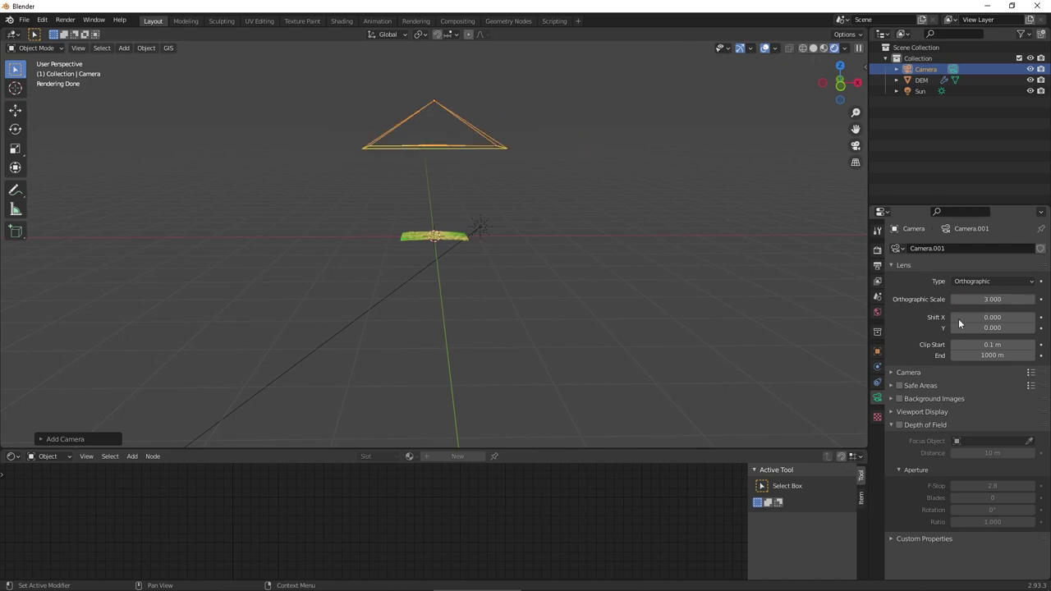
pyautogui.click(996, 300)
pyautogui.write('1')
pyautogui.press('Return')
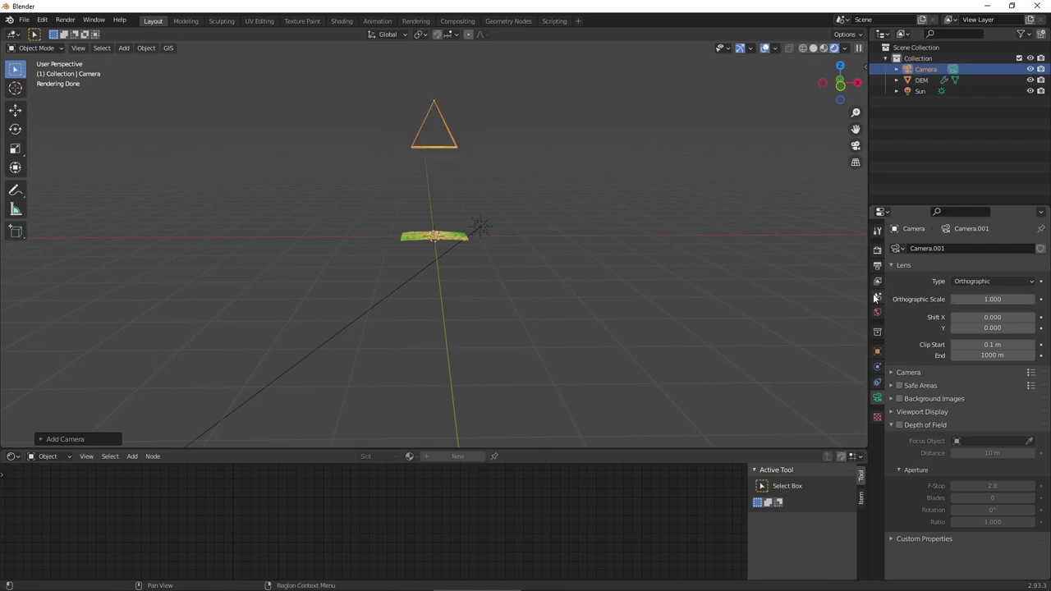
pyautogui.moveTo(512, 187)
pyautogui.mouseDown(button='middle')
pyautogui.moveTo(506, 317)
pyautogui.moveTo(507, 291)
pyautogui.mouseUp(button='middle')
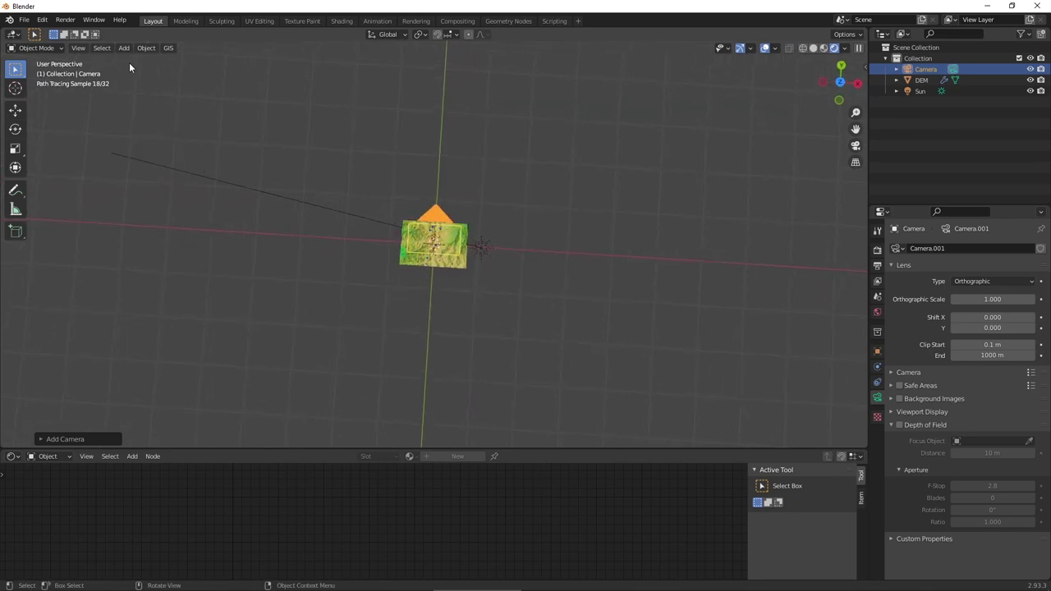
# Step: View through the active camera and toggle Render Region on and off in Output properties
pyautogui.click(85, 48)
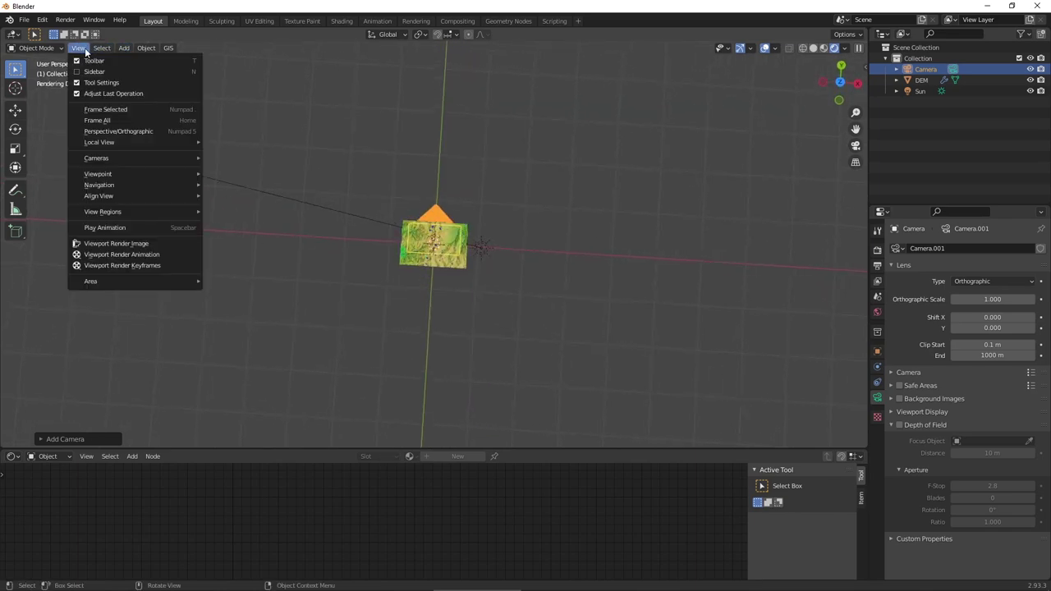
pyautogui.click(221, 168)
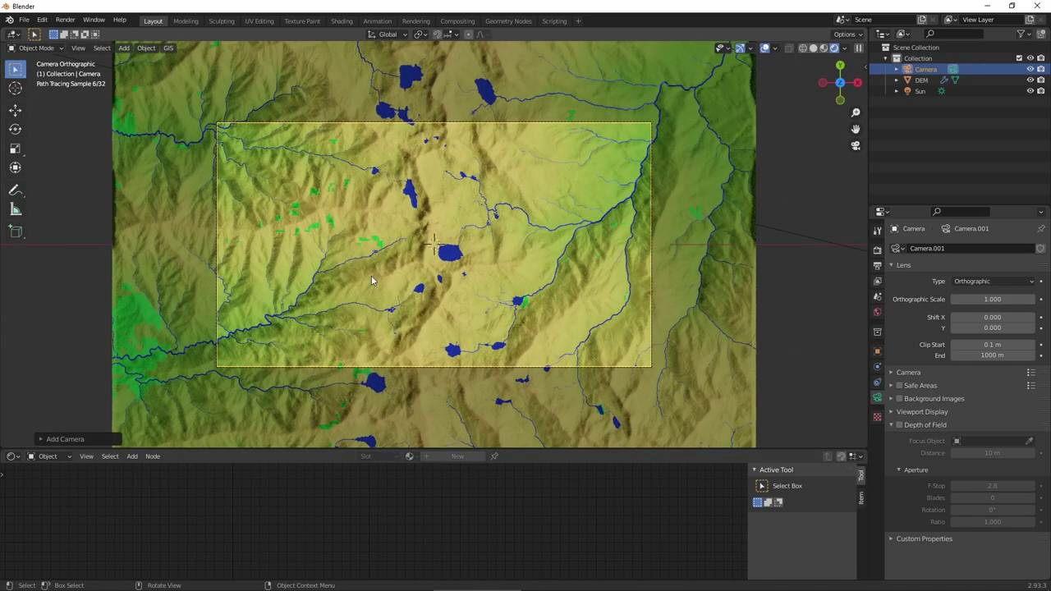
pyautogui.click(876, 265)
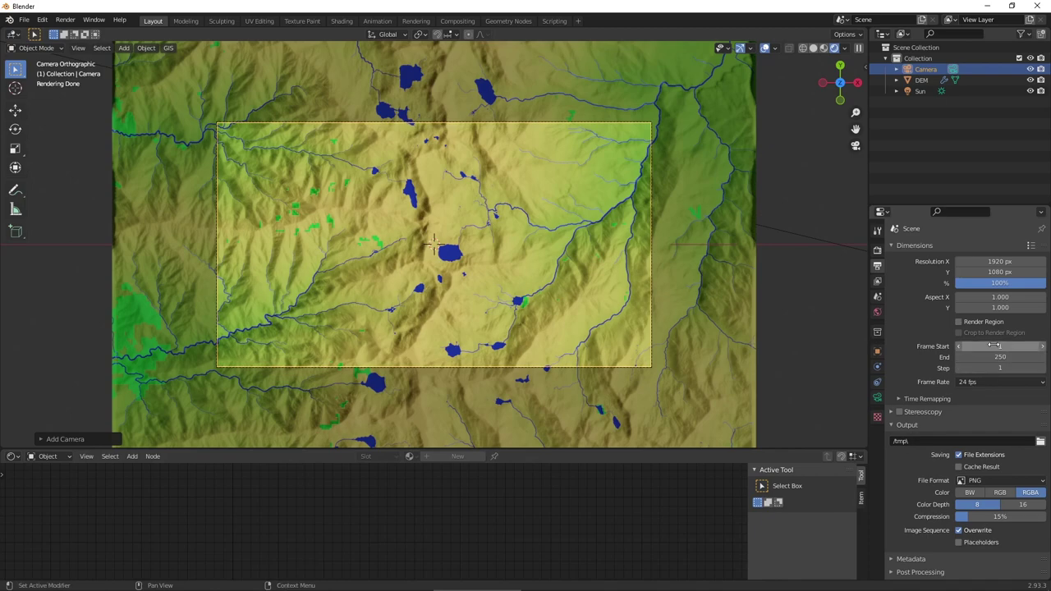
pyautogui.click(959, 323)
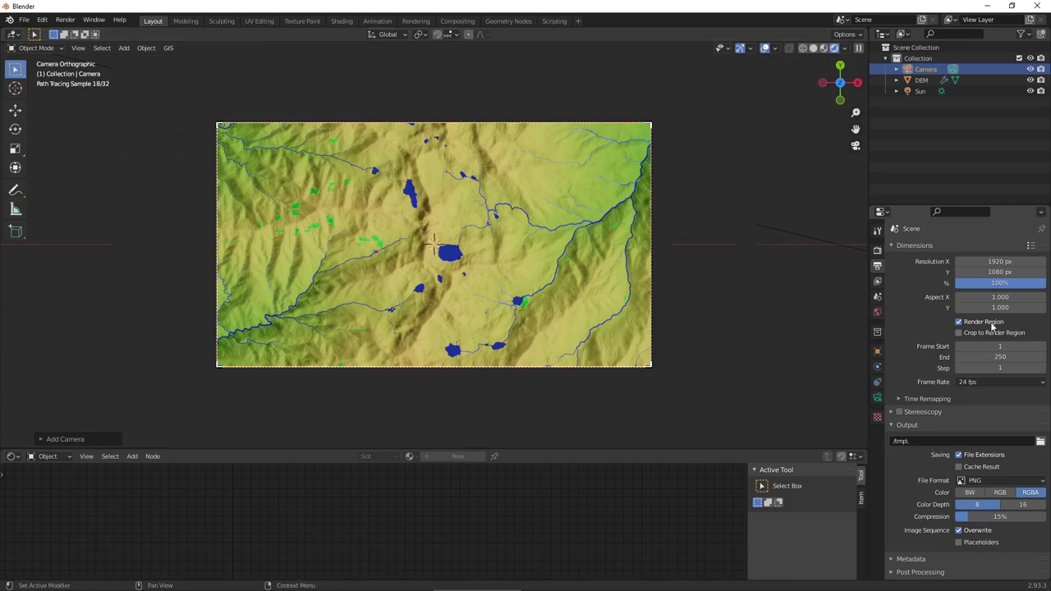
pyautogui.click(959, 323)
pyautogui.scroll(-1, 525, 140)
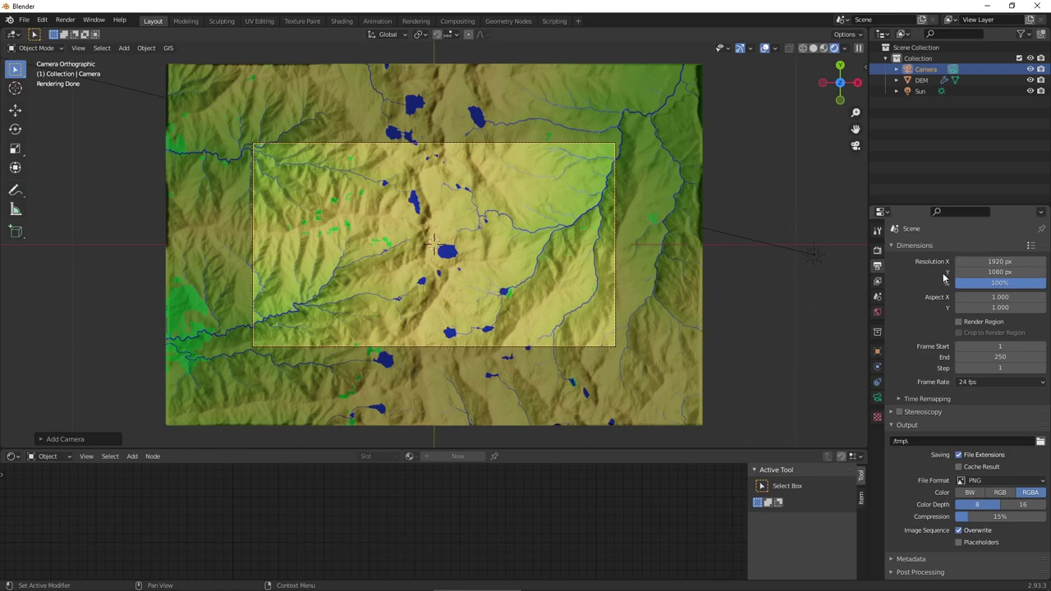
pyautogui.click(877, 398)
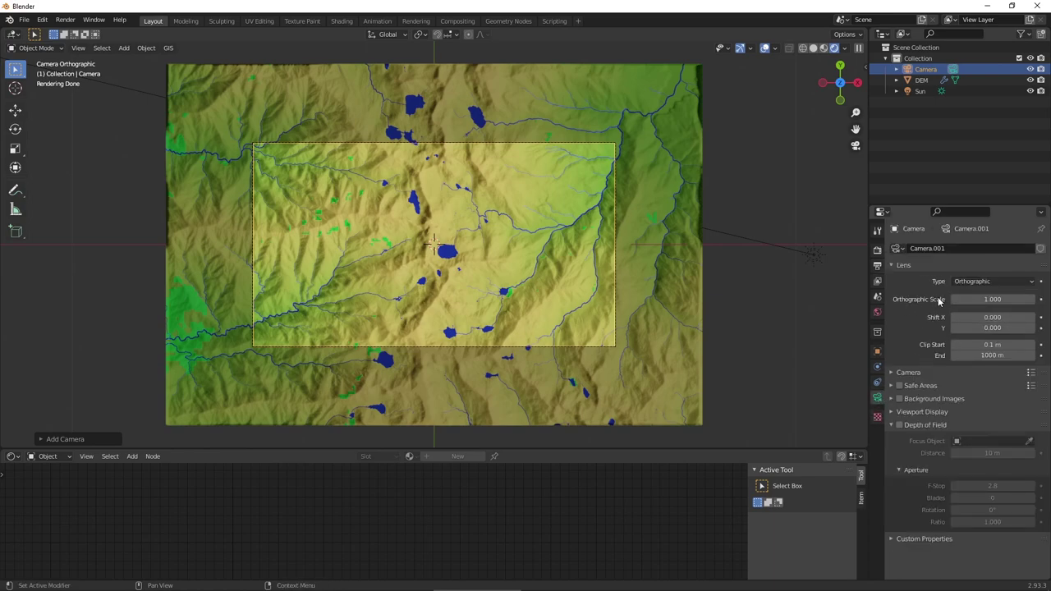
# Step: Increase the camera's Orthographic Scale to 1.5, keeping the Orthographic lens type
pyautogui.click(1012, 301)
pyautogui.write('2')
pyautogui.press('Return')
pyautogui.click(877, 351)
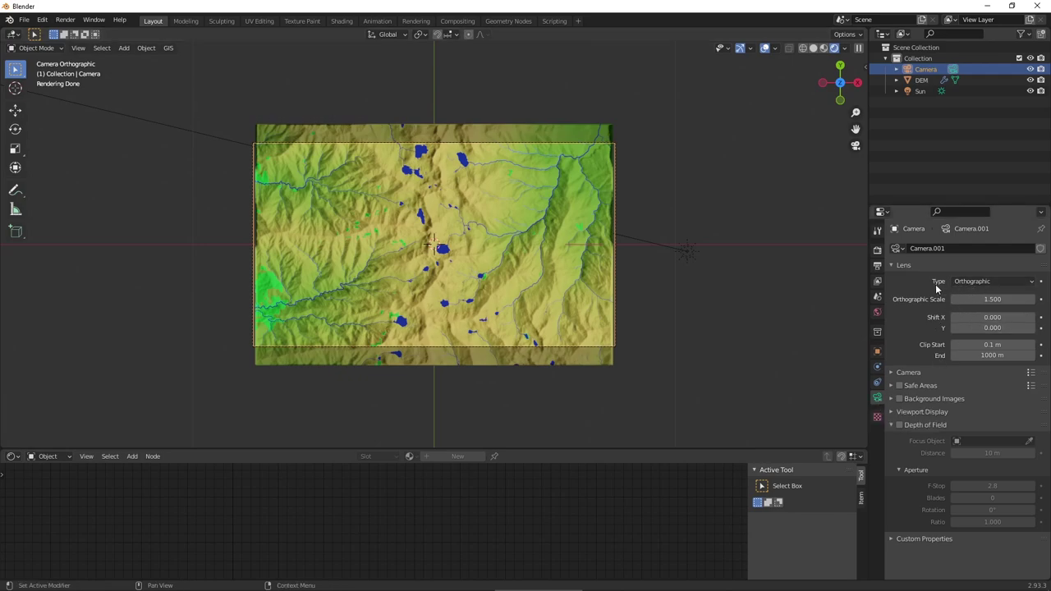
pyautogui.click(977, 285)
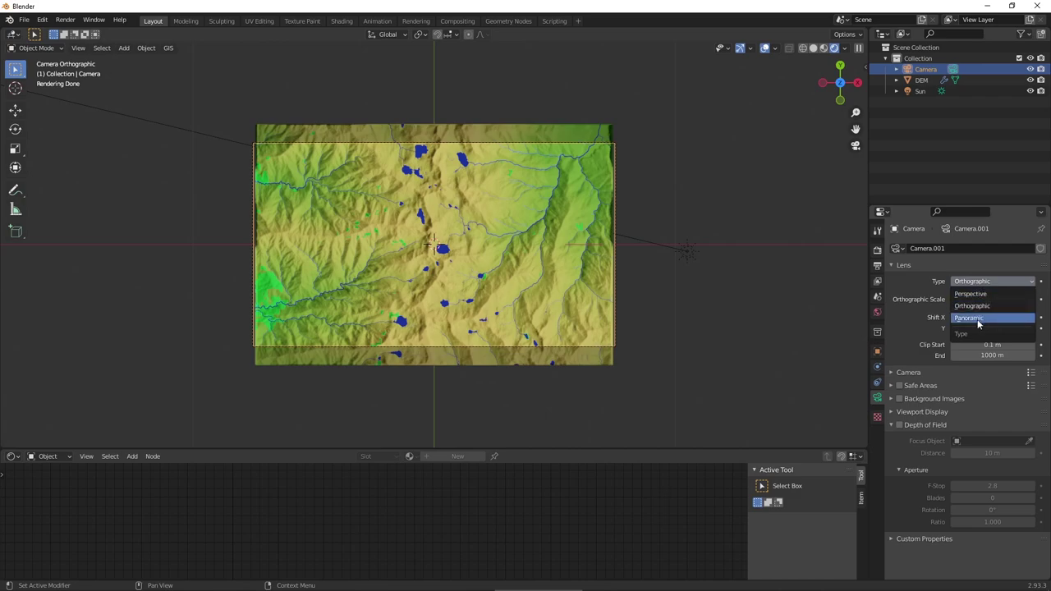
pyautogui.click(986, 305)
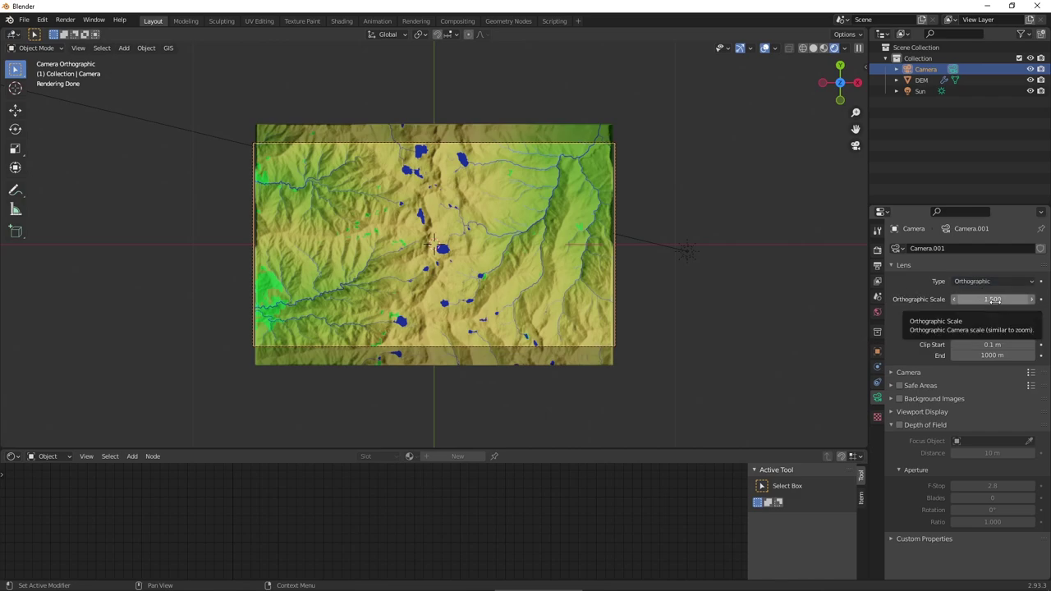
pyautogui.click(877, 351)
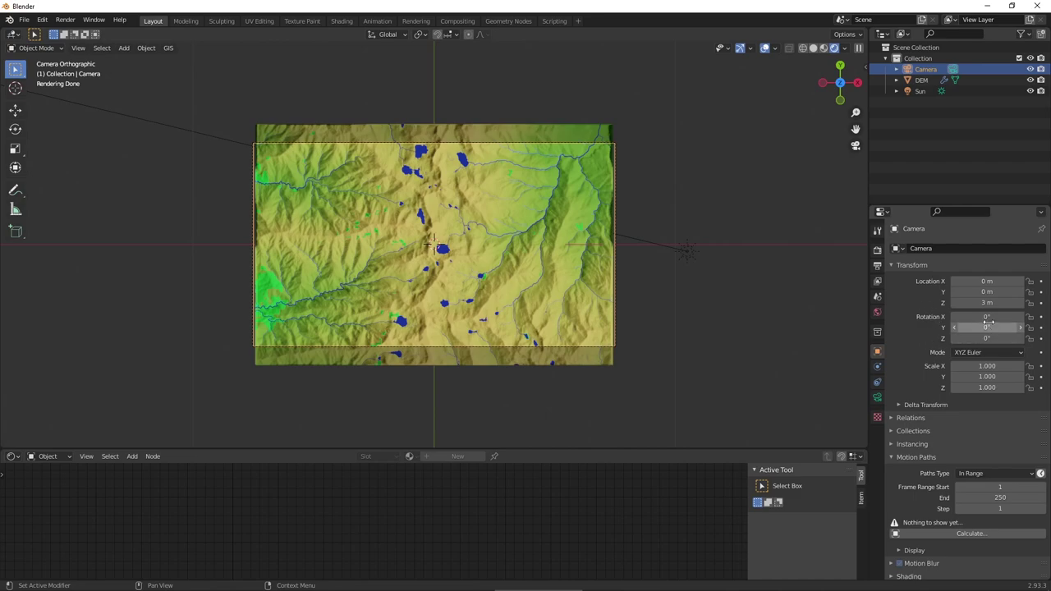
# Step: Set Resolution X in Output properties to 2000 px
pyautogui.click(877, 265)
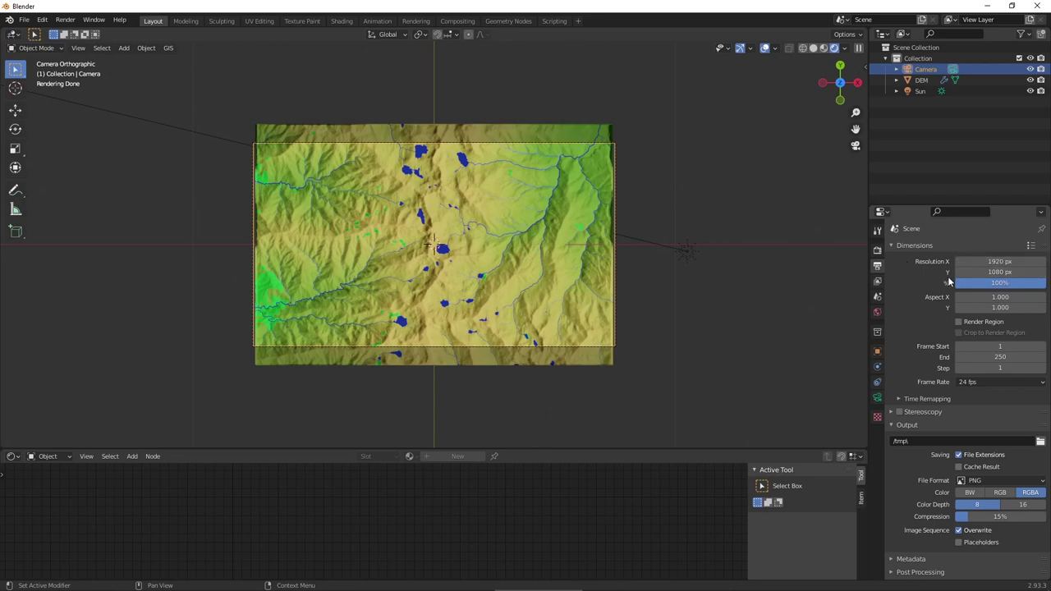
pyautogui.click(1000, 262)
pyautogui.write('20')
pyautogui.write('0')
pyautogui.press('Return')
# Step: Render the image with Render > Render Image and zoom out to see the whole result
pyautogui.click(998, 273)
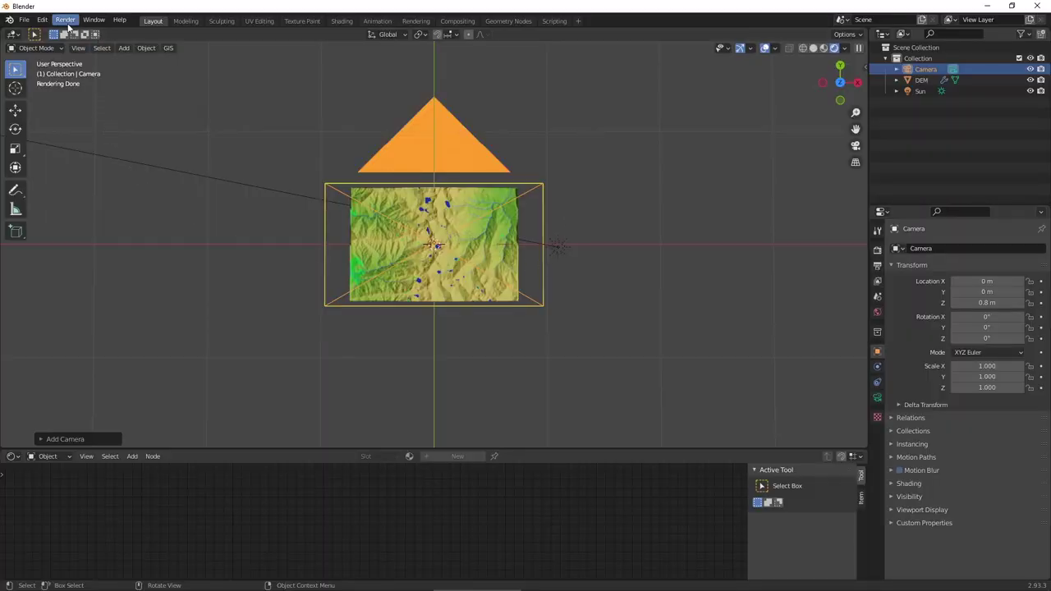
pyautogui.click(65, 23)
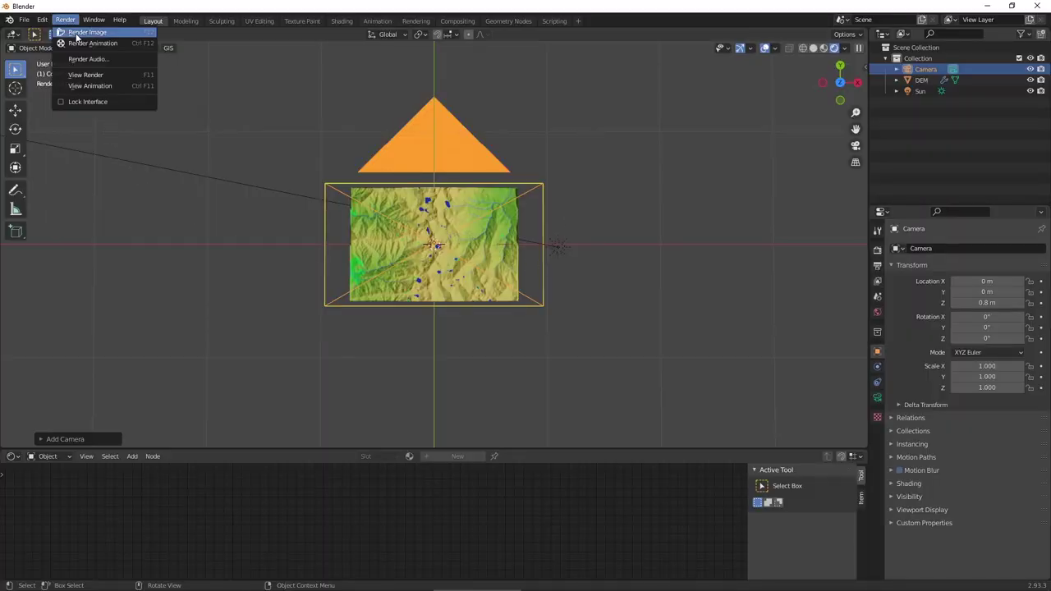
pyautogui.click(82, 31)
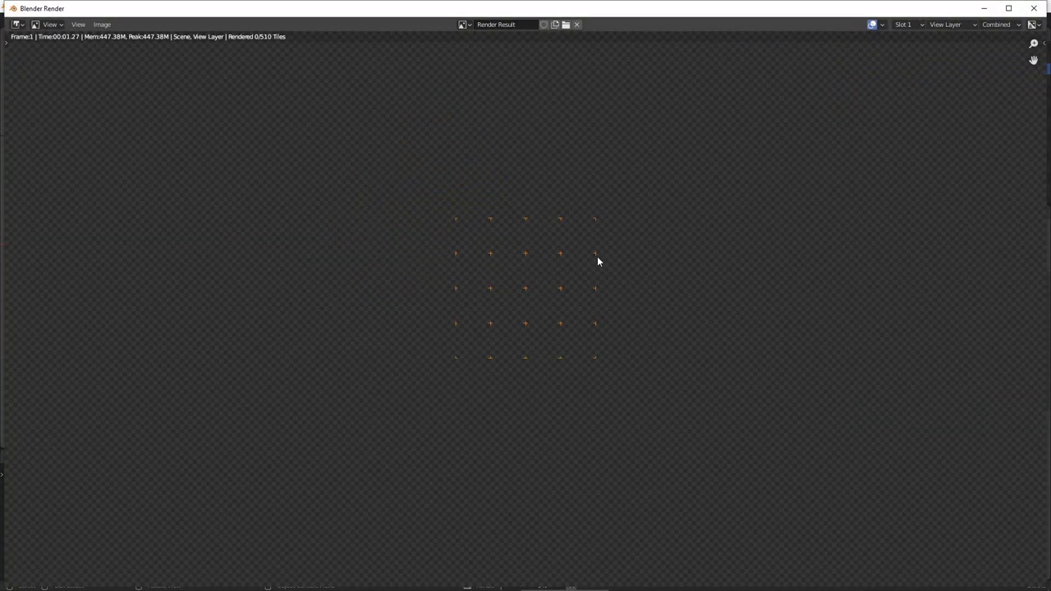
pyautogui.scroll(-3, 587, 261)
pyautogui.scroll(-1, 578, 261)
pyautogui.scroll(-1, 578, 261)
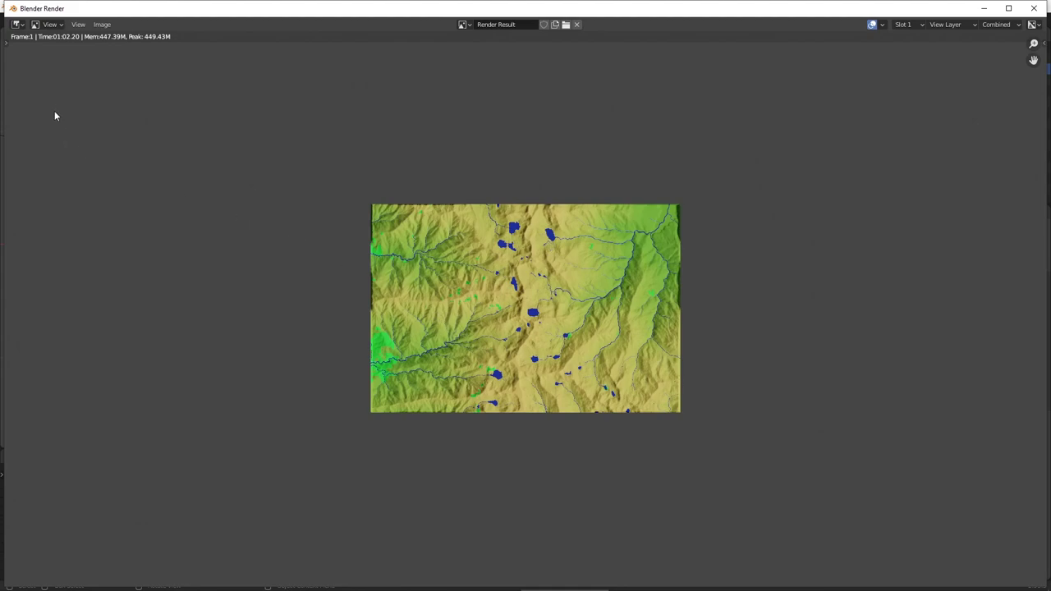
pyautogui.click(103, 27)
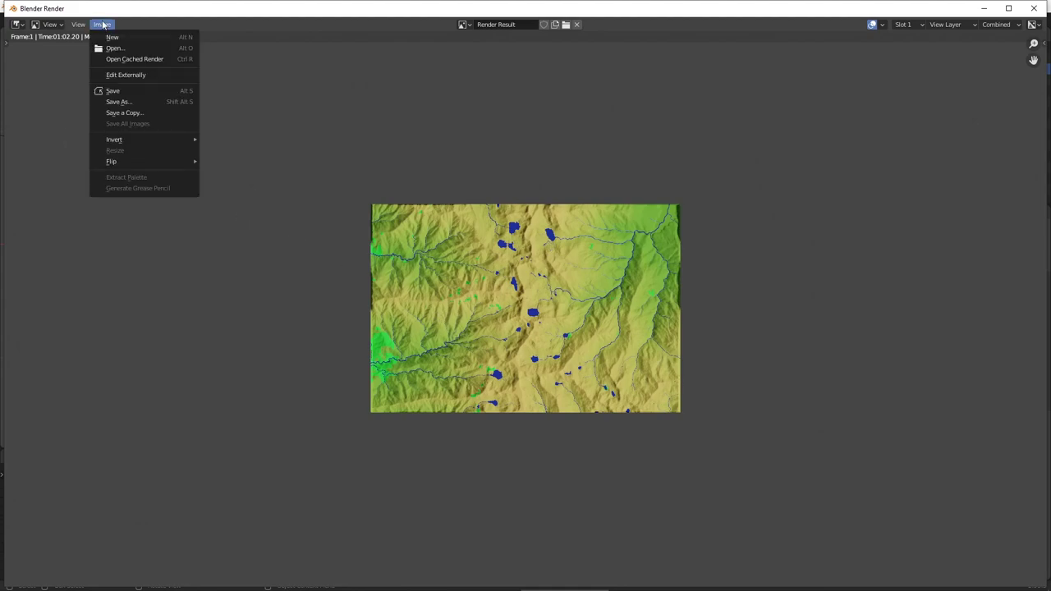
# Step: Save the render through Image > Save As as test1.png in LagunasC, then close the render window
pyautogui.click(120, 103)
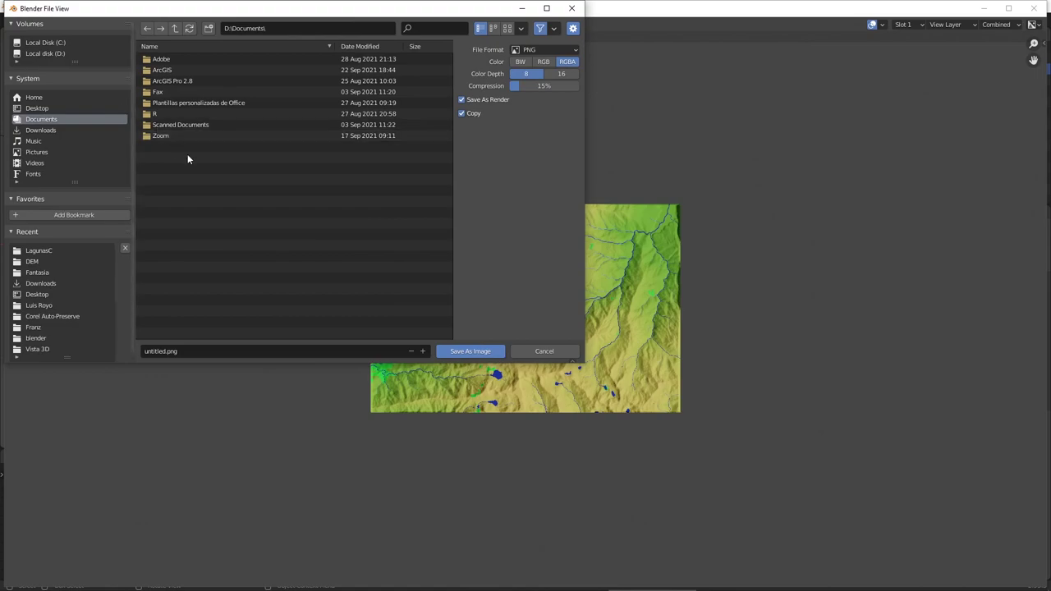
pyautogui.click(41, 249)
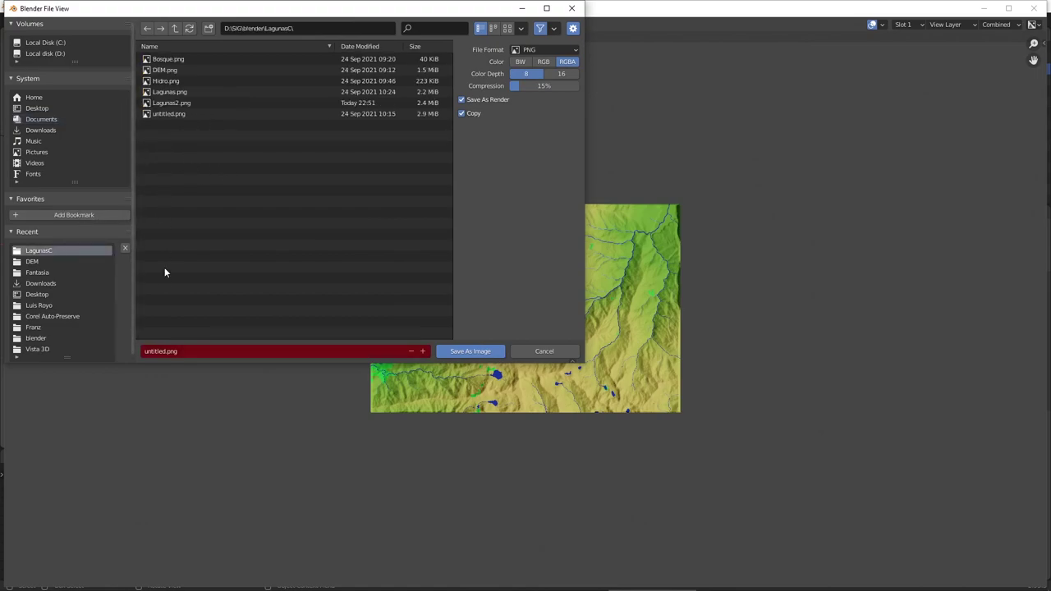
pyautogui.click(187, 351)
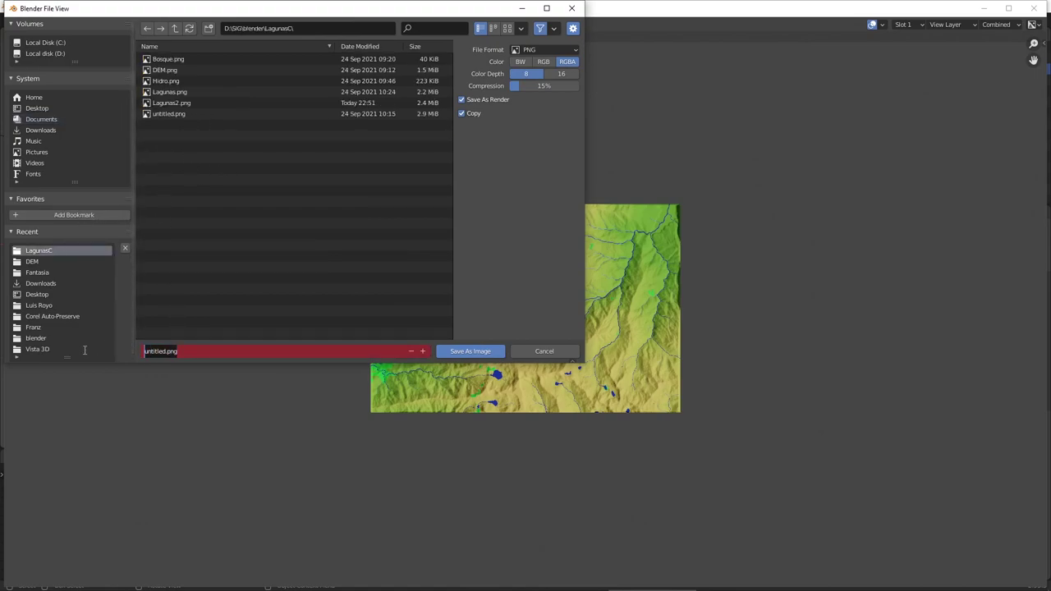
pyautogui.write('test1')
pyautogui.press('Return')
pyautogui.click(476, 352)
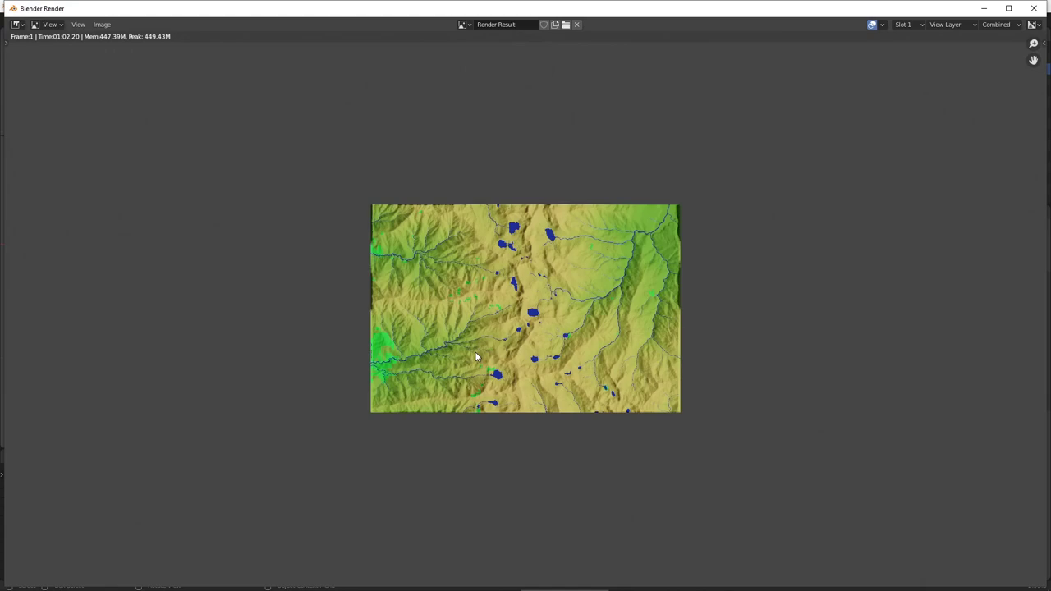
pyautogui.press('Escape')
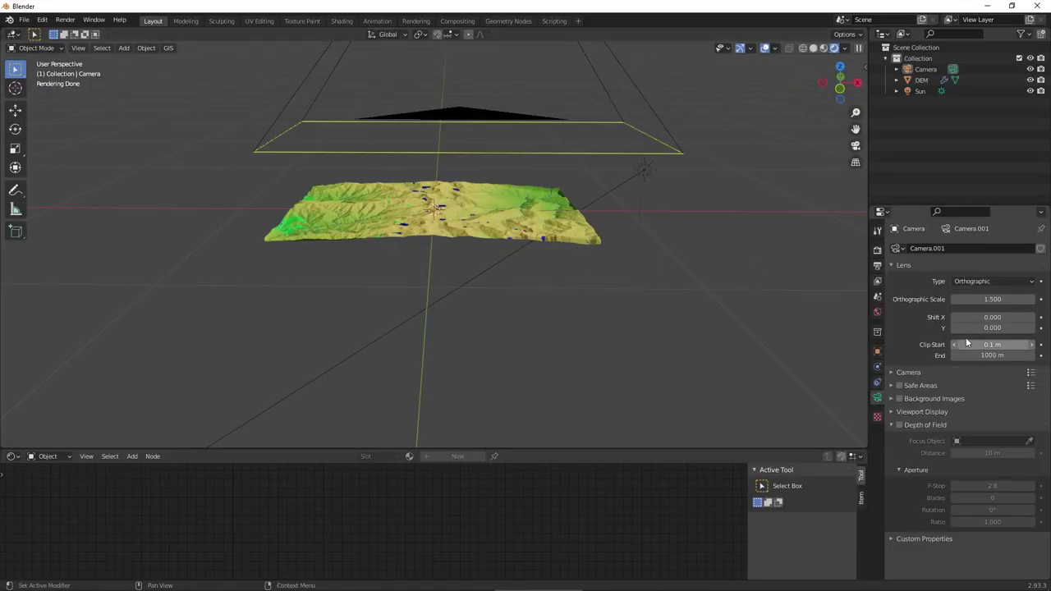
# Step: Reset the Orthographic Scale to 1 and move the camera to a new spot above the terrain
pyautogui.click(1007, 299)
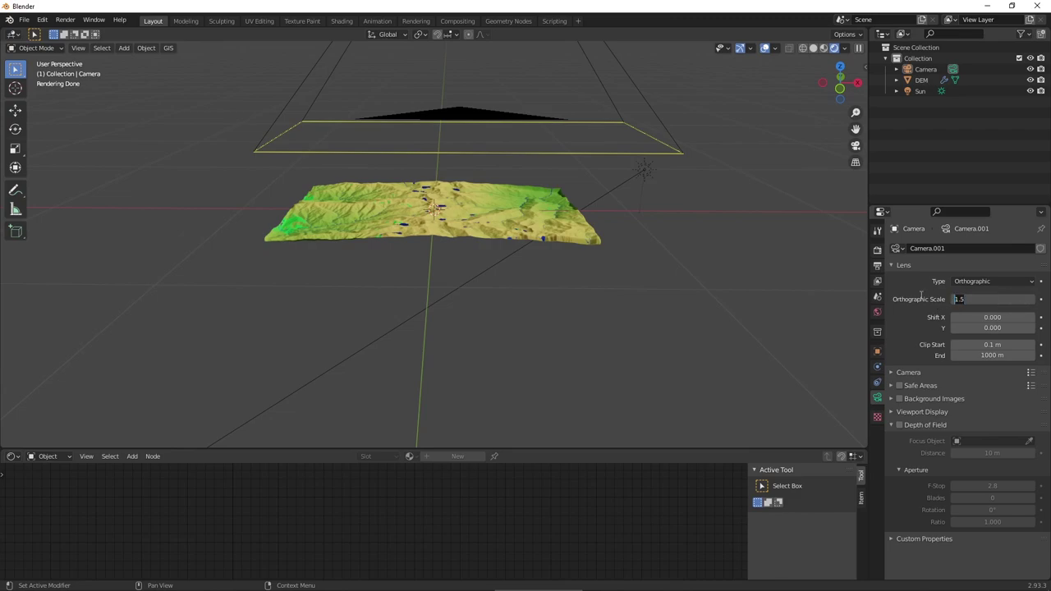
pyautogui.write('1')
pyautogui.press('Return')
pyautogui.scroll(-1, 336, 126)
pyautogui.click(472, 168)
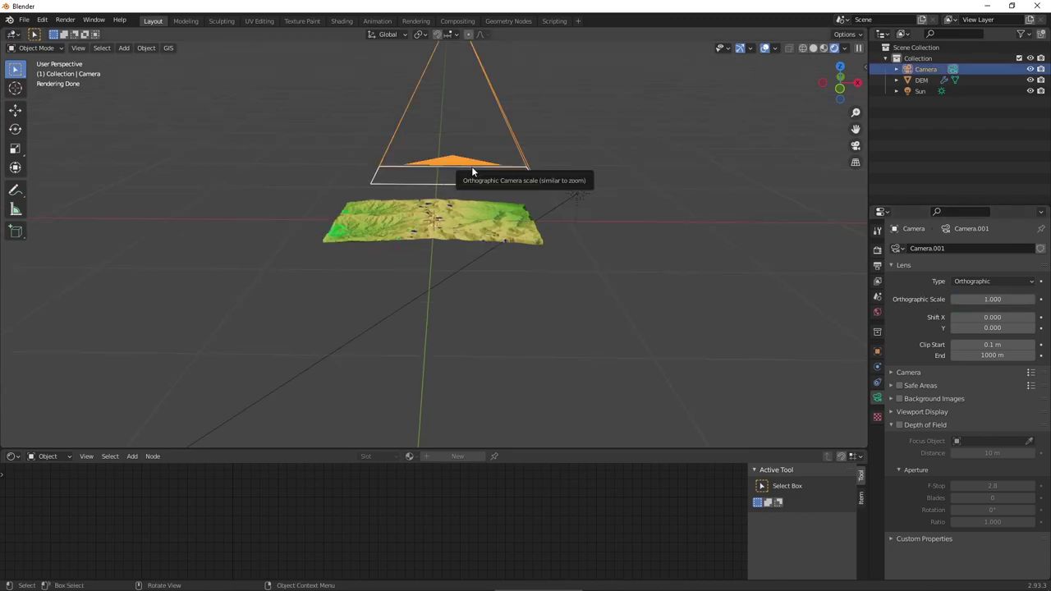
pyautogui.press('g')
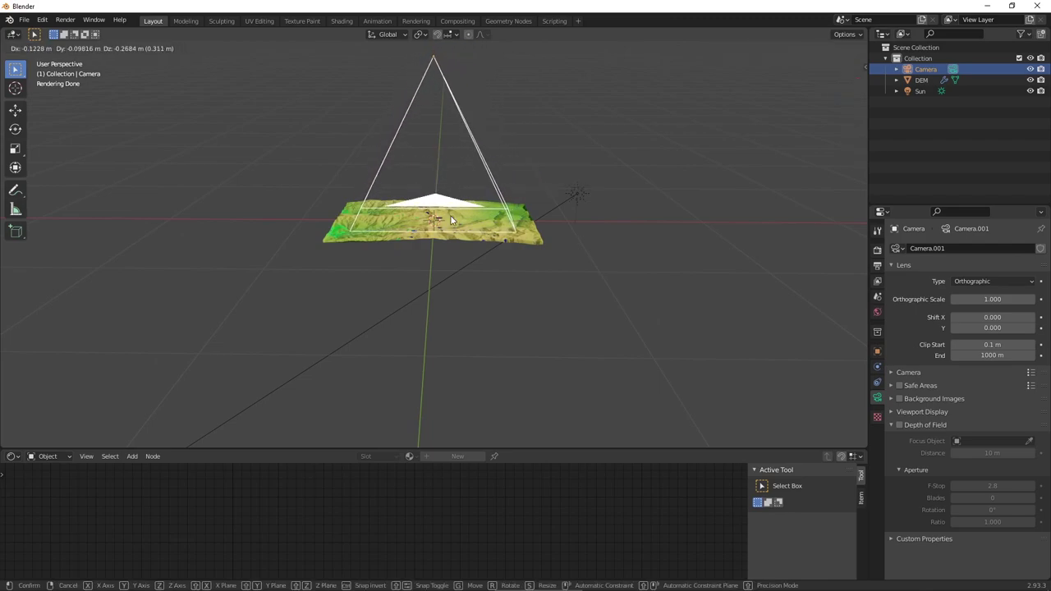
pyautogui.click(451, 216)
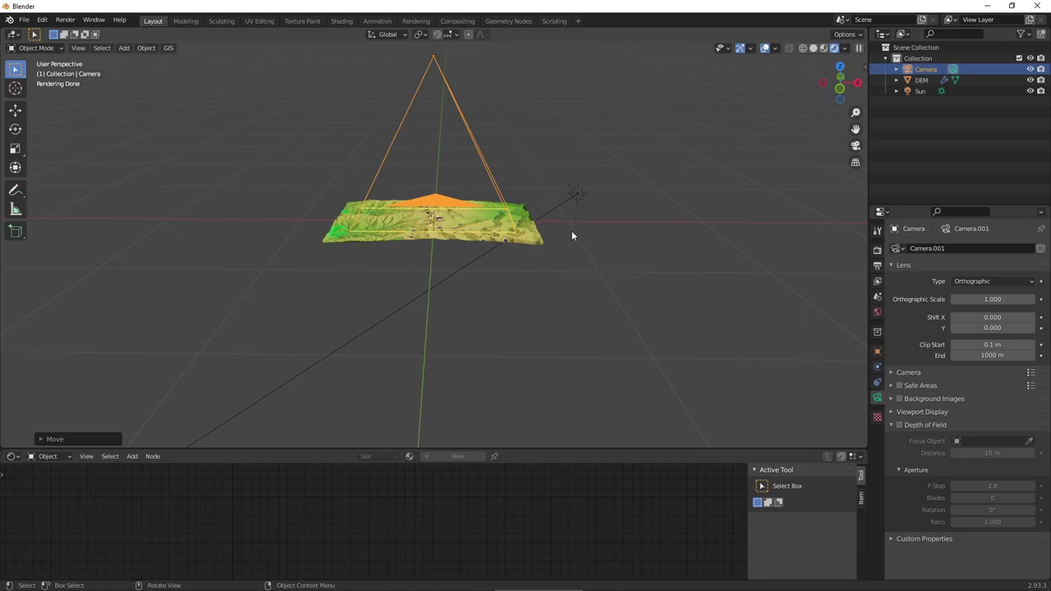
pyautogui.moveTo(572, 236)
pyautogui.mouseDown(button='middle')
pyautogui.moveTo(448, 261)
pyautogui.moveTo(419, 206)
pyautogui.mouseUp(button='middle')
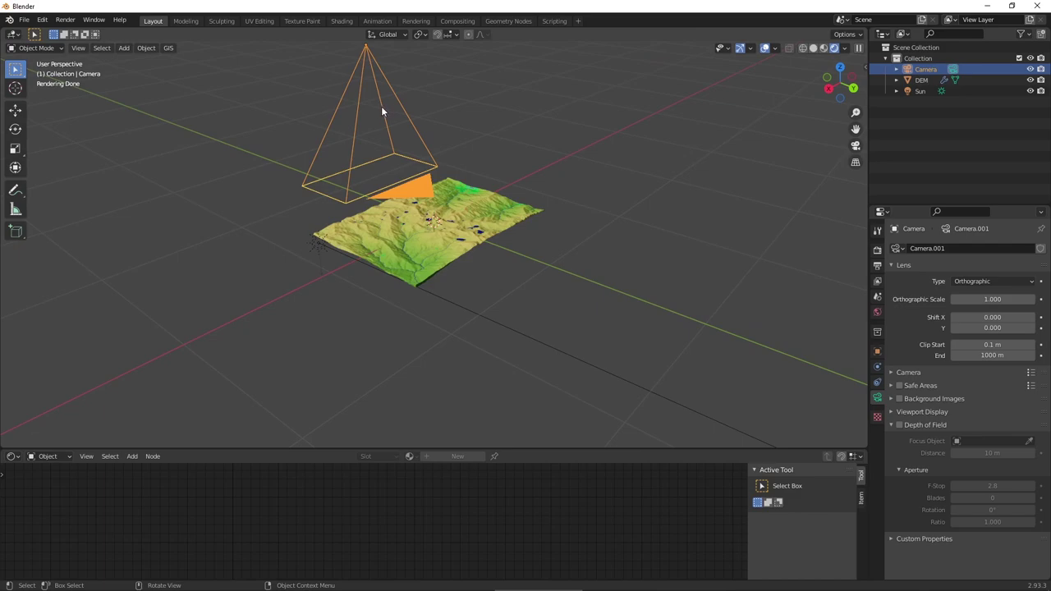
# Step: Tilt the camera about 78° around X and move it twice to one side of the terrain
pyautogui.press('r')
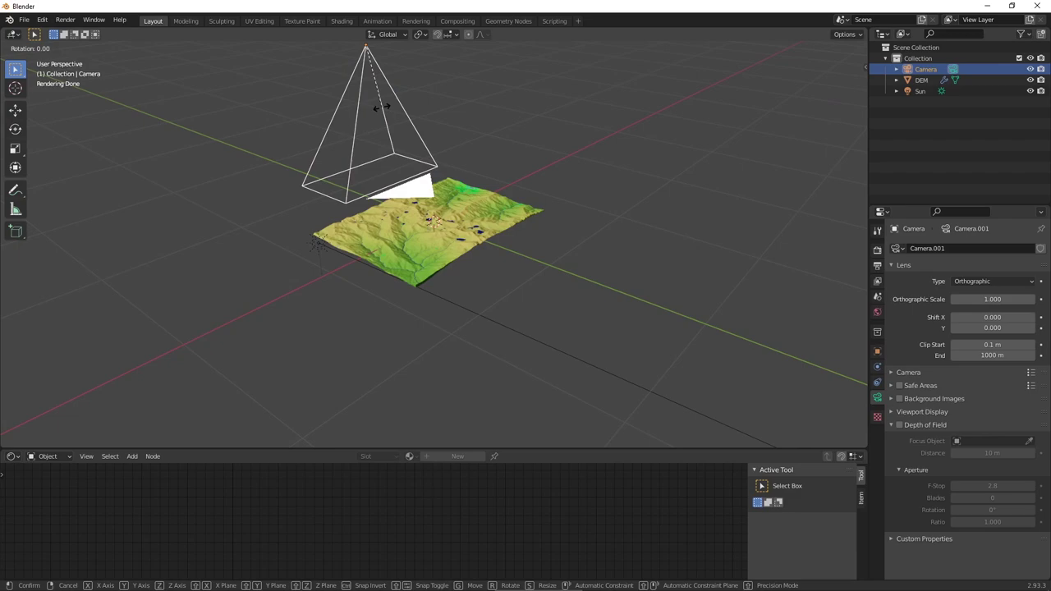
pyautogui.press('x')
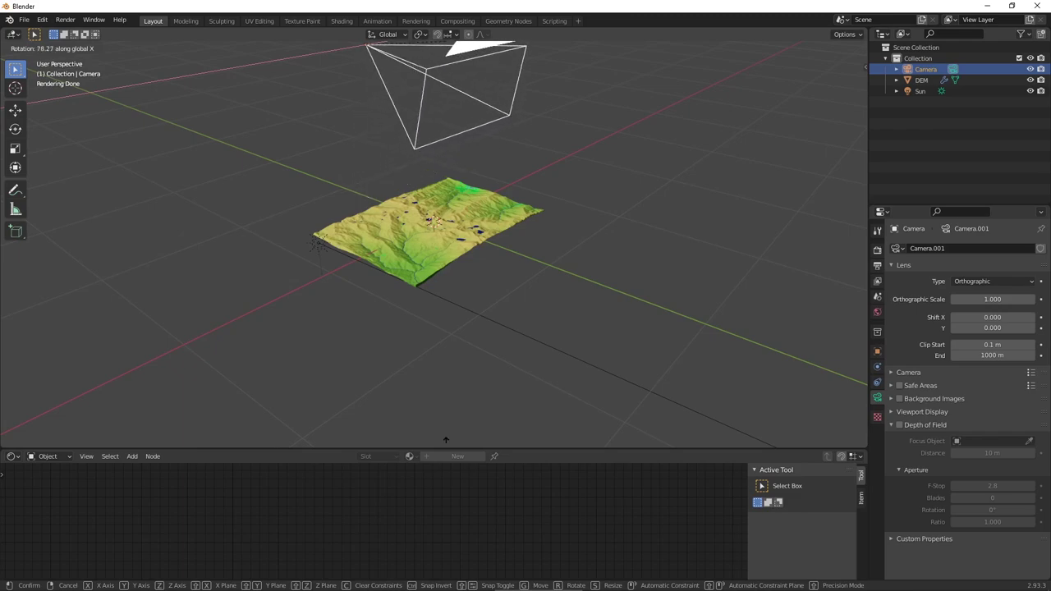
pyautogui.click(446, 52)
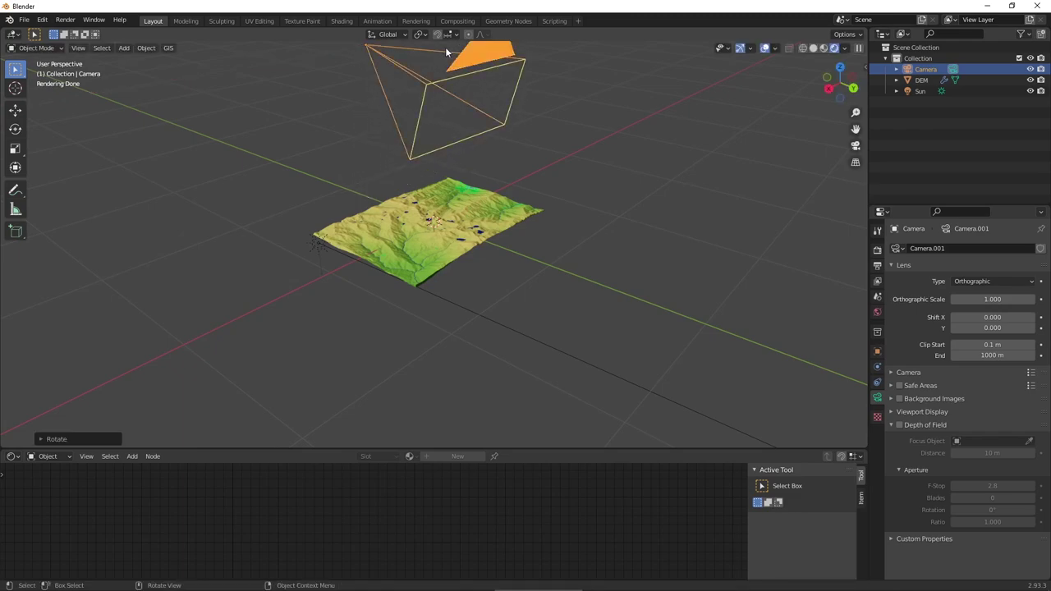
pyautogui.press('g')
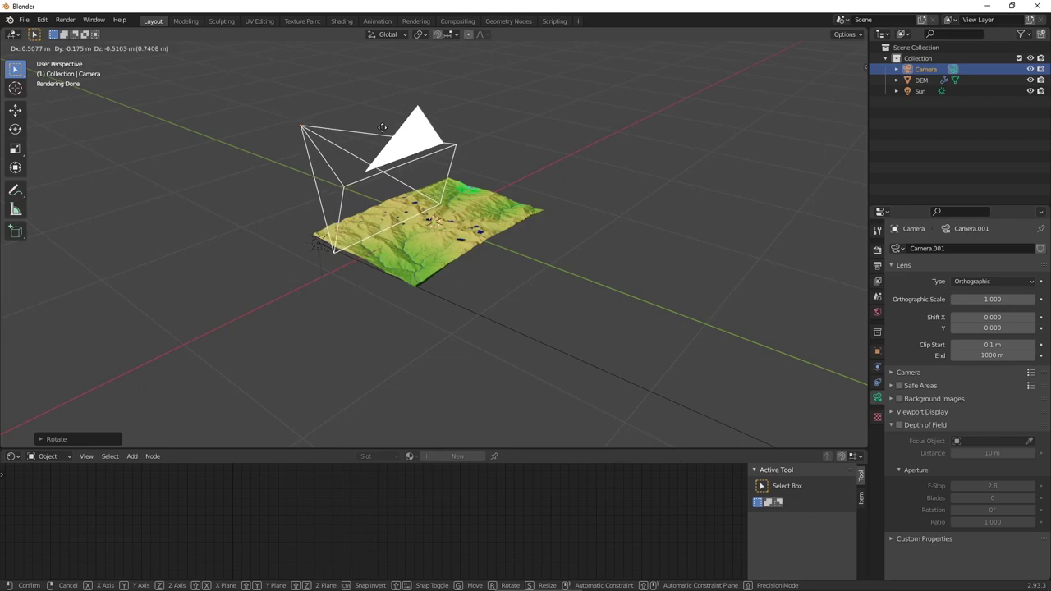
pyautogui.click(403, 174)
pyautogui.moveTo(421, 263)
pyautogui.mouseDown(button='middle')
pyautogui.moveTo(516, 246)
pyautogui.moveTo(501, 227)
pyautogui.mouseUp(button='middle')
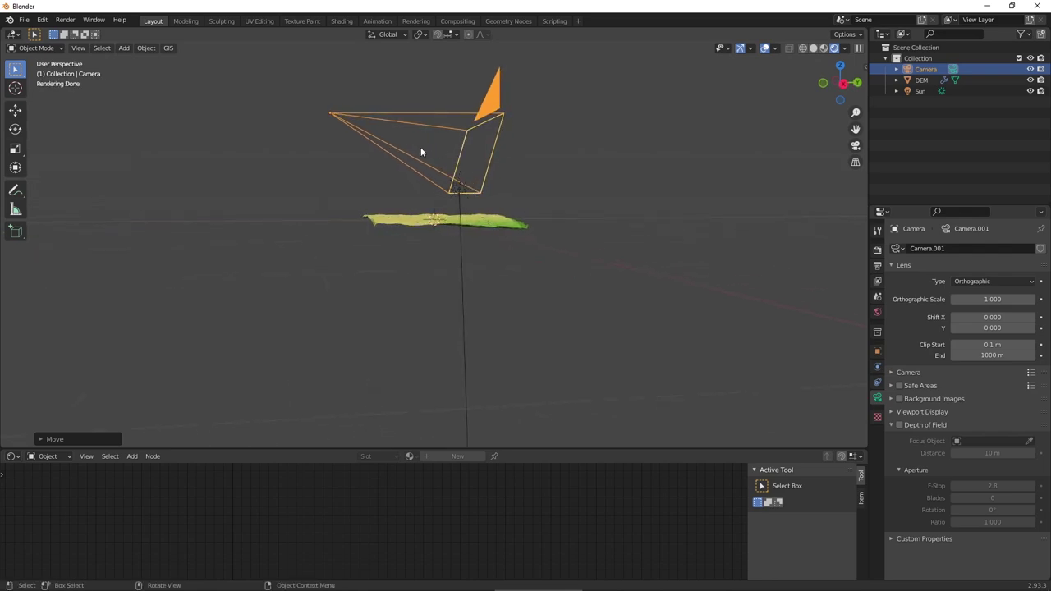
pyautogui.press('g')
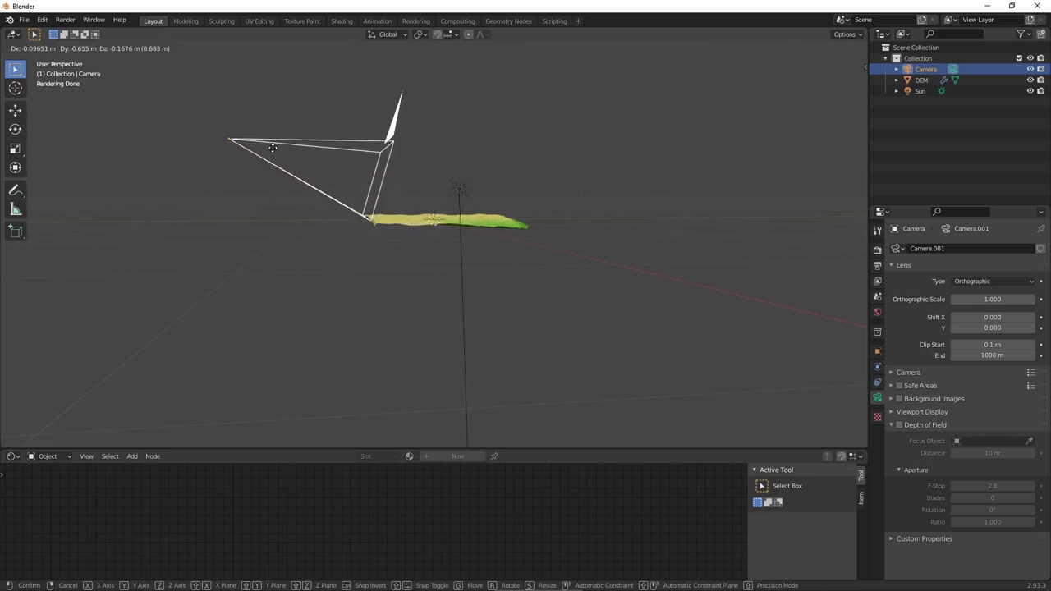
pyautogui.click(281, 154)
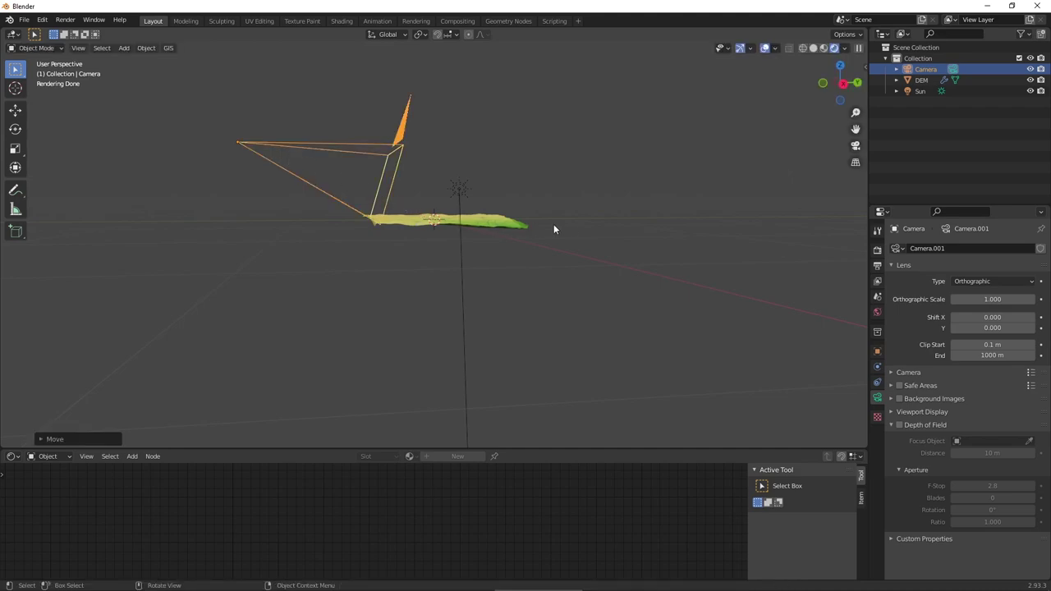
pyautogui.moveTo(553, 227); pyautogui.dragTo(400, 243, button='middle')
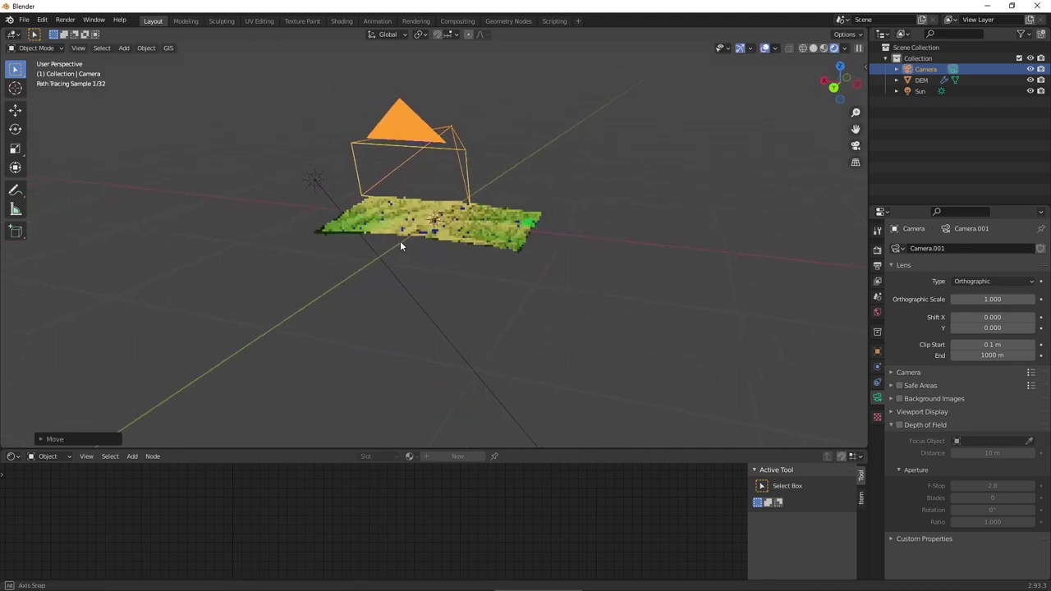
# Step: Give the camera small extra rotations around X and Z to refine its oblique aim
pyautogui.moveTo(400, 243); pyautogui.dragTo(445, 199, button='middle')
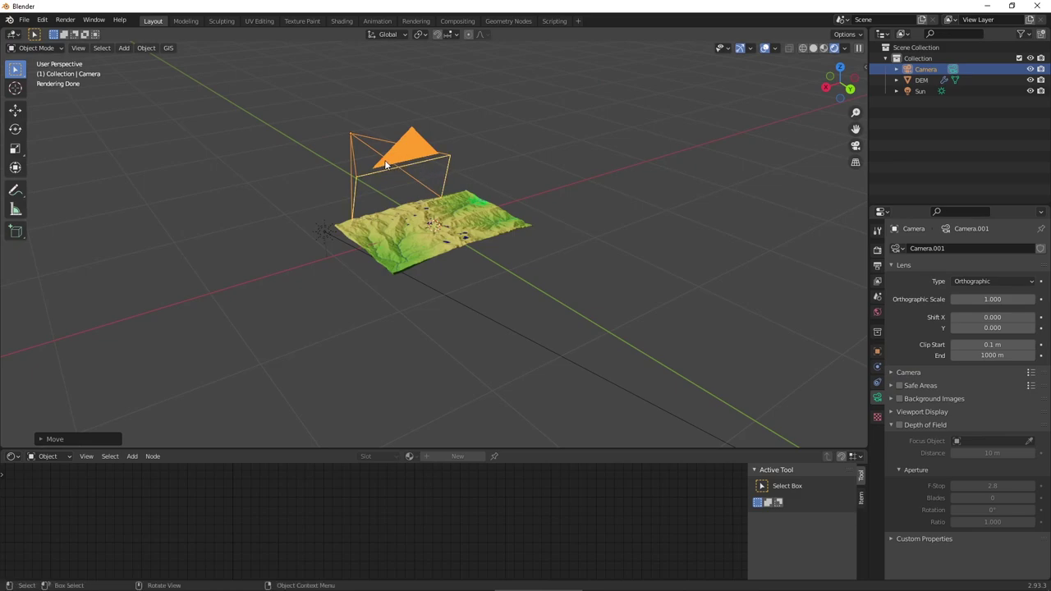
pyautogui.press('r')
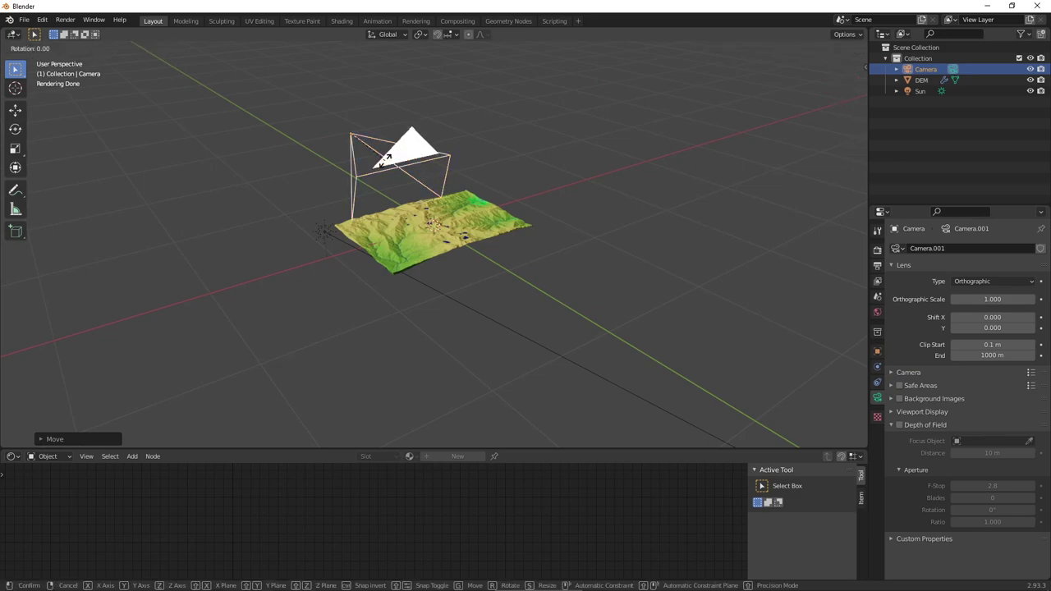
pyautogui.press('y')
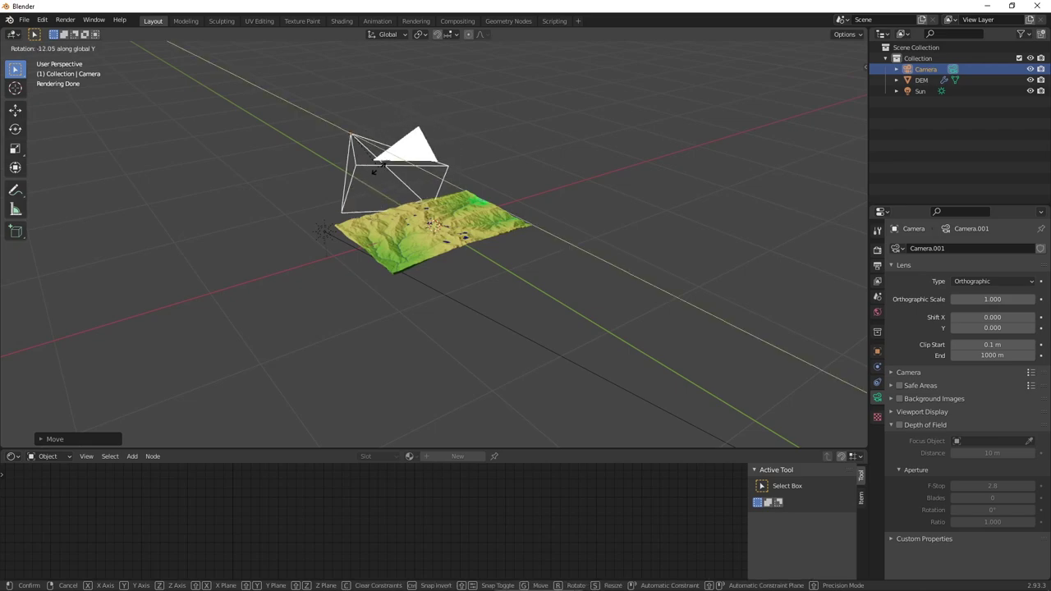
pyautogui.press('Escape')
pyautogui.press('r')
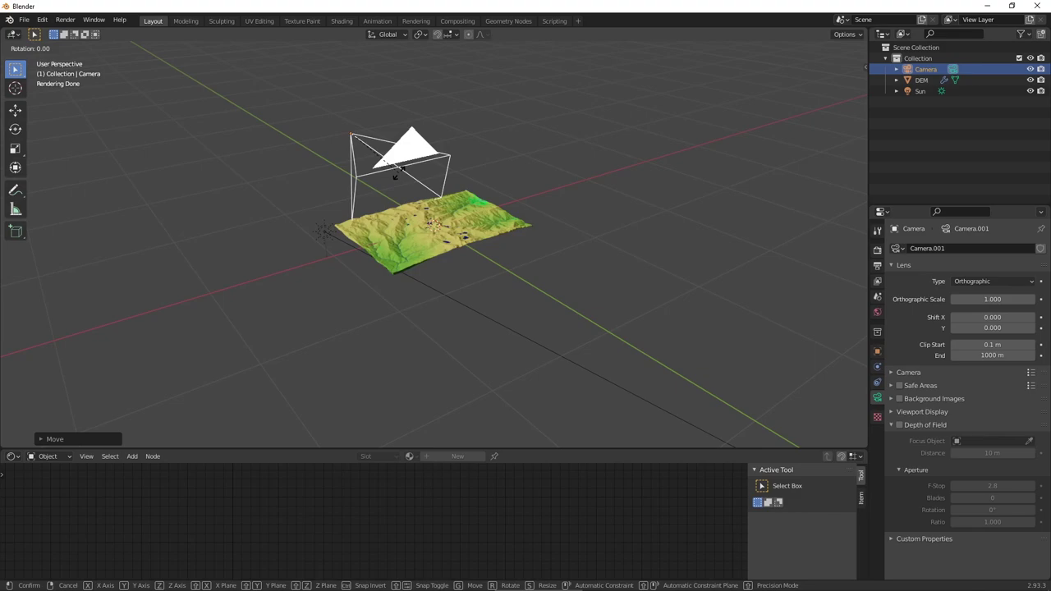
pyautogui.press('x')
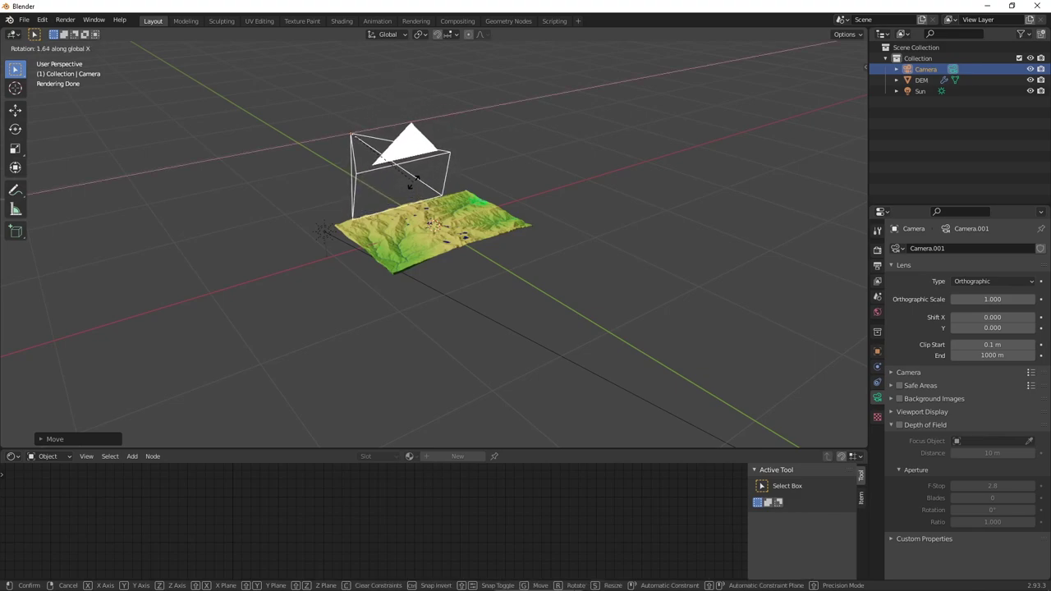
pyautogui.press('z')
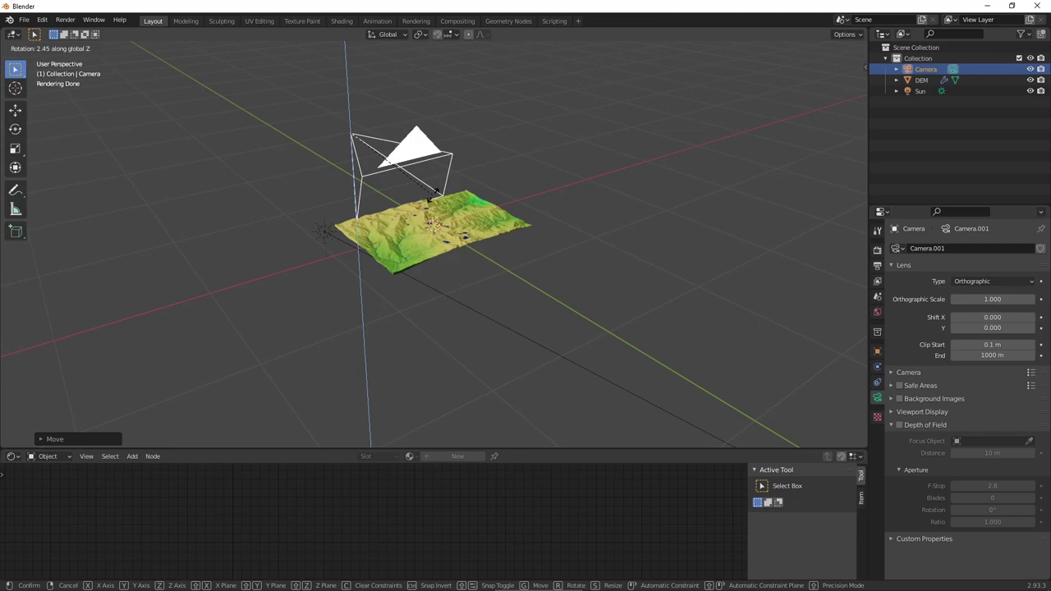
pyautogui.click(431, 200)
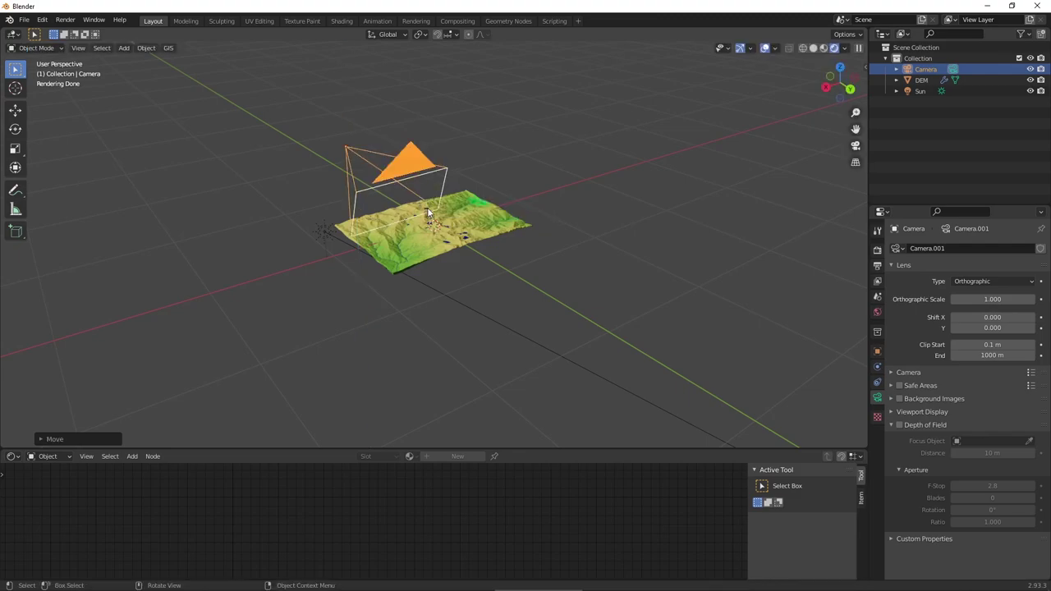
pyautogui.moveTo(487, 269)
pyautogui.mouseDown(button='middle')
pyautogui.moveTo(570, 237)
pyautogui.moveTo(572, 268)
pyautogui.moveTo(551, 266)
pyautogui.moveTo(549, 252)
pyautogui.mouseUp(button='middle')
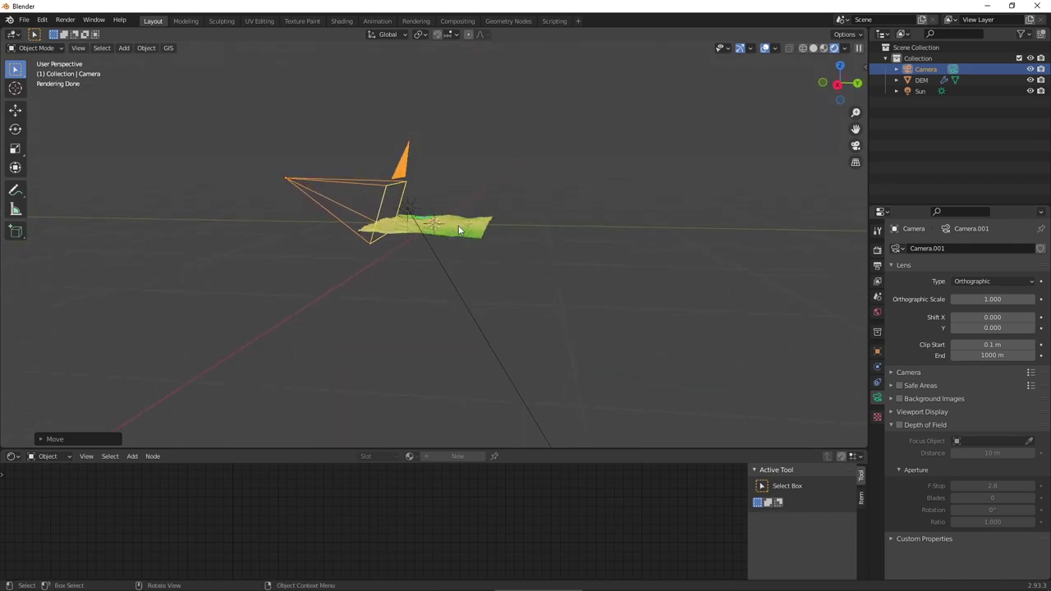
# Step: Render the oblique orthographic terrain view, then close the render window
pyautogui.click(65, 21)
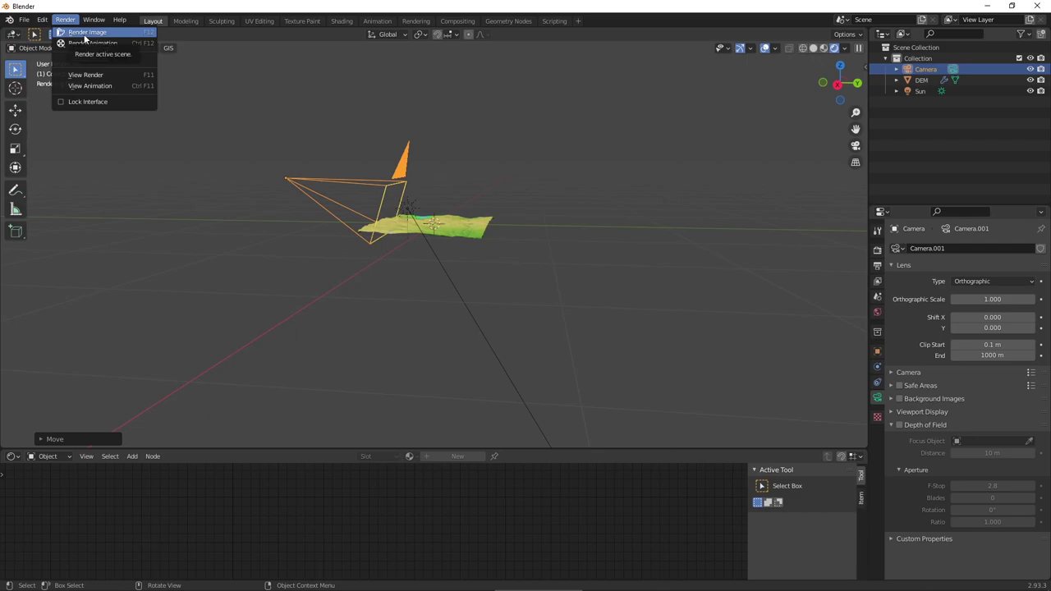
pyautogui.click(84, 33)
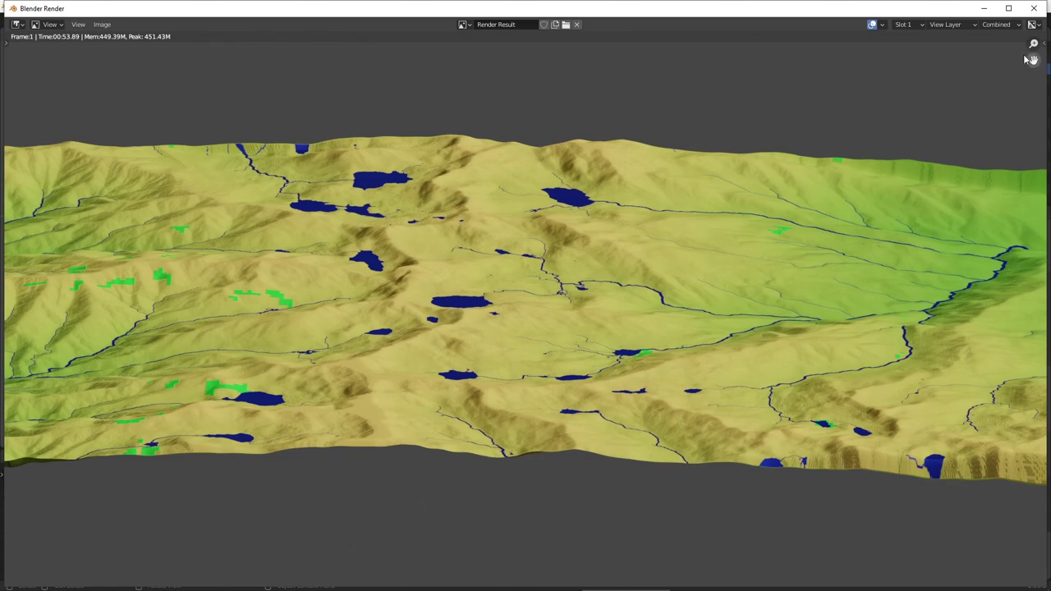
pyautogui.click(1034, 8)
# Step: With the camera orthographic scale at 0.800, render the terrain again for a closer framing
pyautogui.moveTo(375, 206); pyautogui.dragTo(239, 160, button='middle')
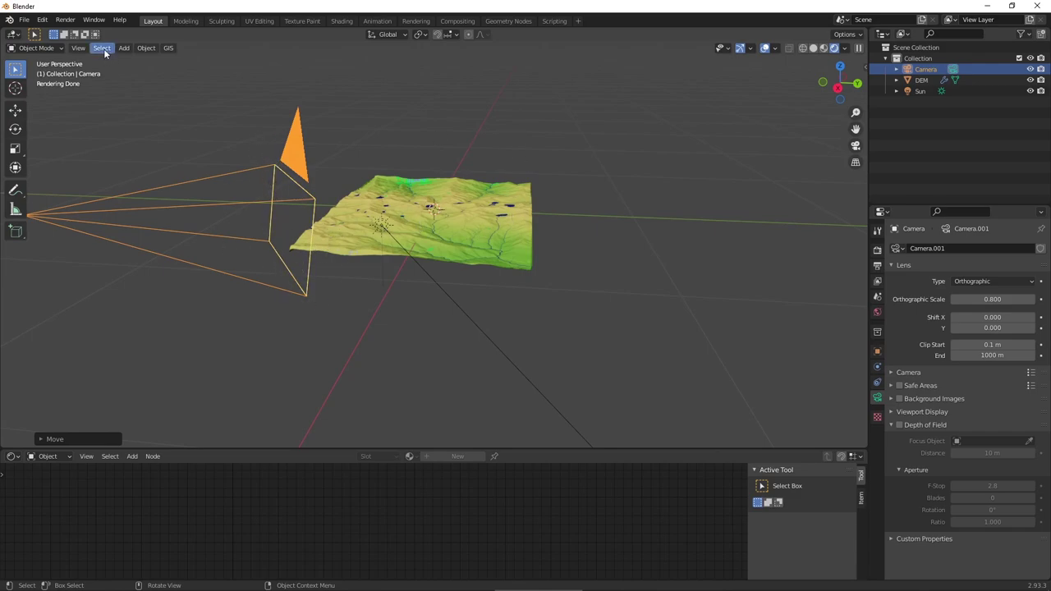
pyautogui.click(65, 20)
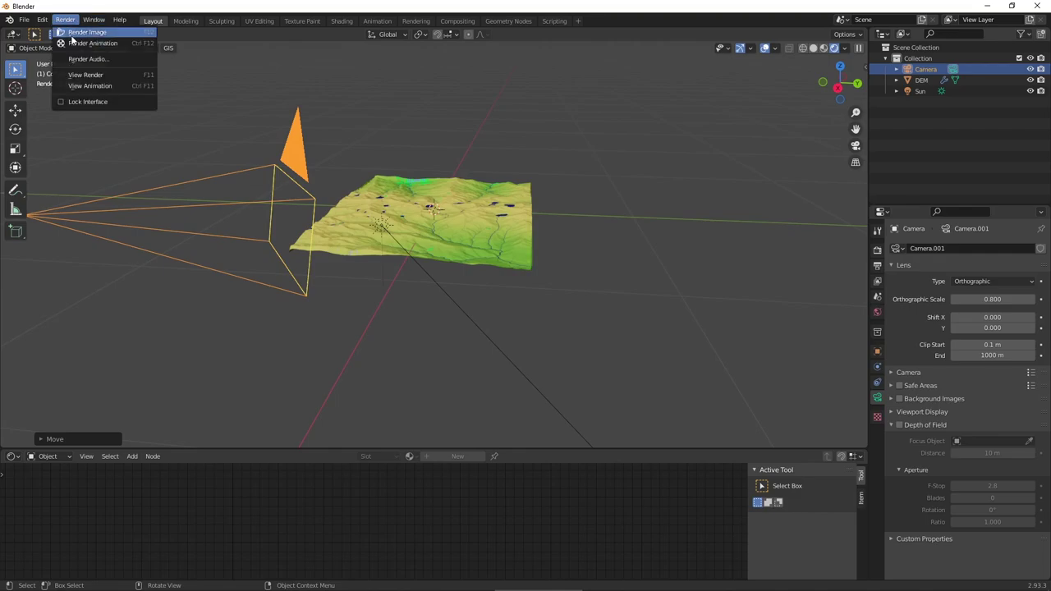
pyautogui.click(71, 34)
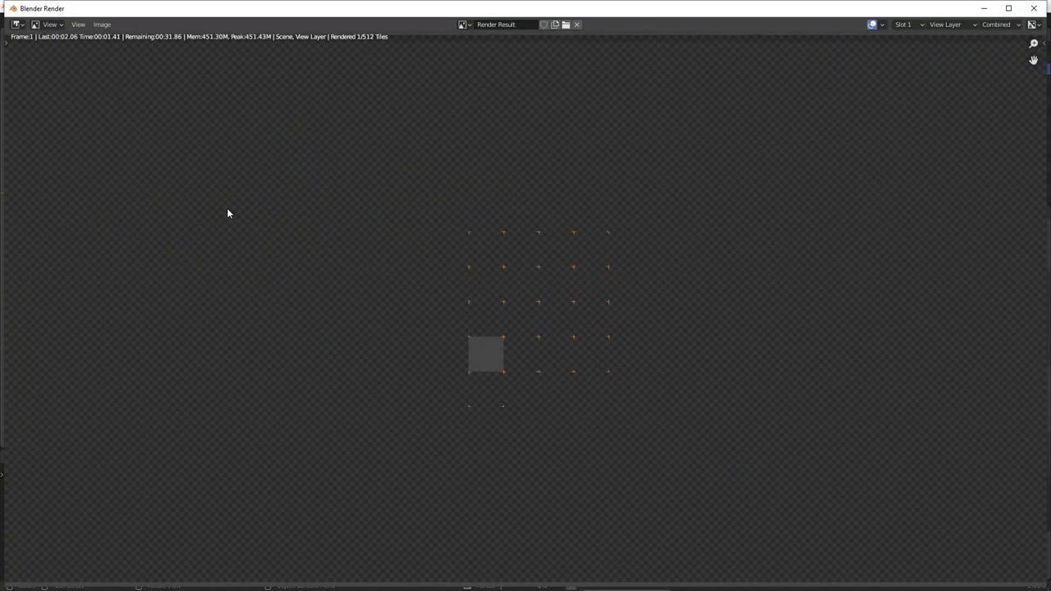